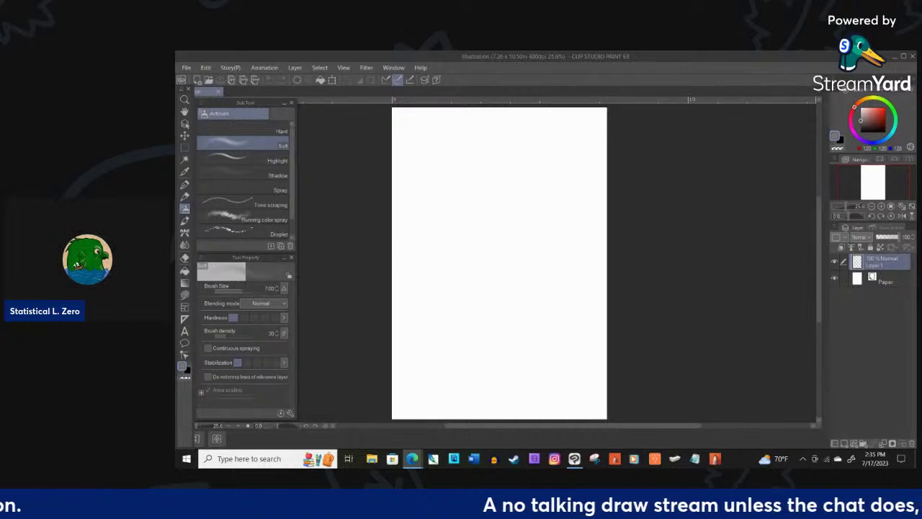
- Switch to the Rough pencil and try a large oval outline on the blank page
{"action": "left_click", "coordinate": [184, 196]}
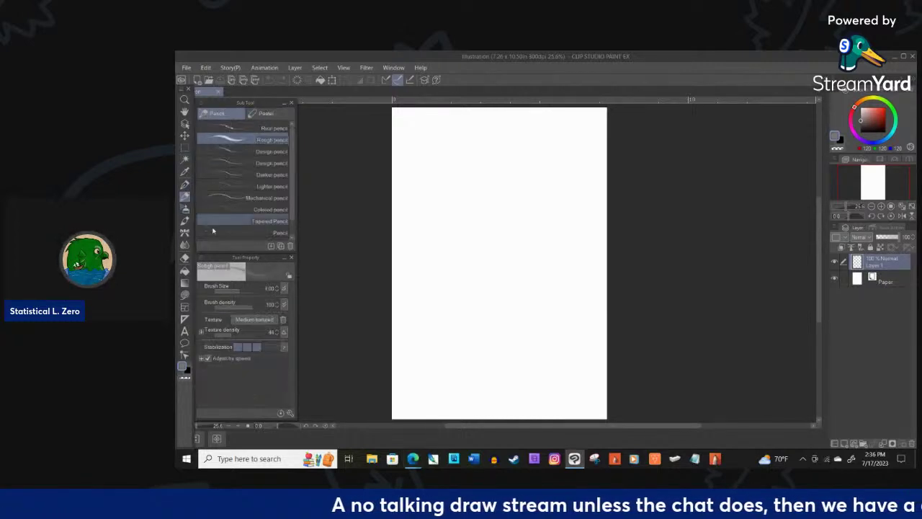
{"action": "mouse_move", "coordinate": [517, 166]}
{"action": "left_mouse_down"}
{"action": "mouse_move", "coordinate": [469, 191]}
{"action": "mouse_move", "coordinate": [553, 286]}
{"action": "left_mouse_up"}
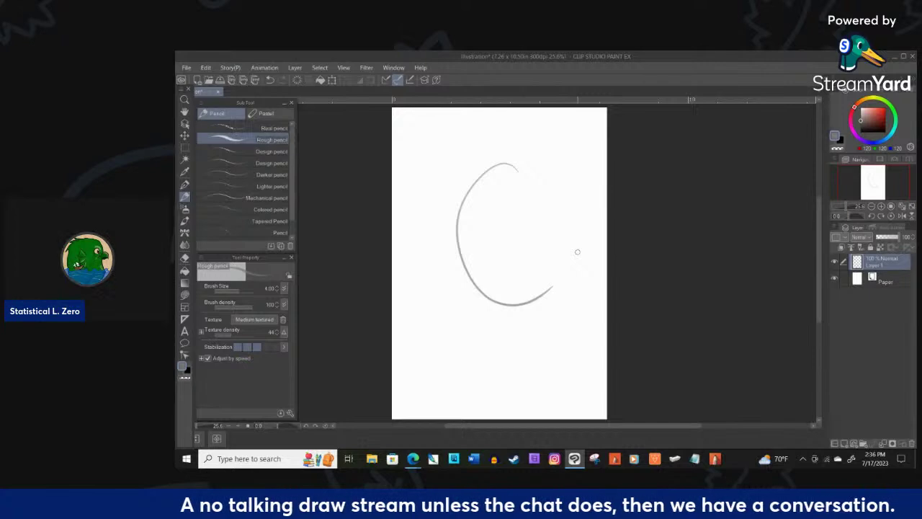
{"action": "key", "text": "ctrl+z"}
{"action": "scroll", "coordinate": [531, 249], "scroll_direction": "down", "scroll_amount": 1}
{"action": "scroll", "coordinate": [480, 196], "scroll_direction": "up", "scroll_amount": 2}
{"action": "scroll", "coordinate": [472, 245], "scroll_direction": "down", "scroll_amount": 1}
{"action": "scroll", "coordinate": [475, 231], "scroll_direction": "up", "scroll_amount": 1}
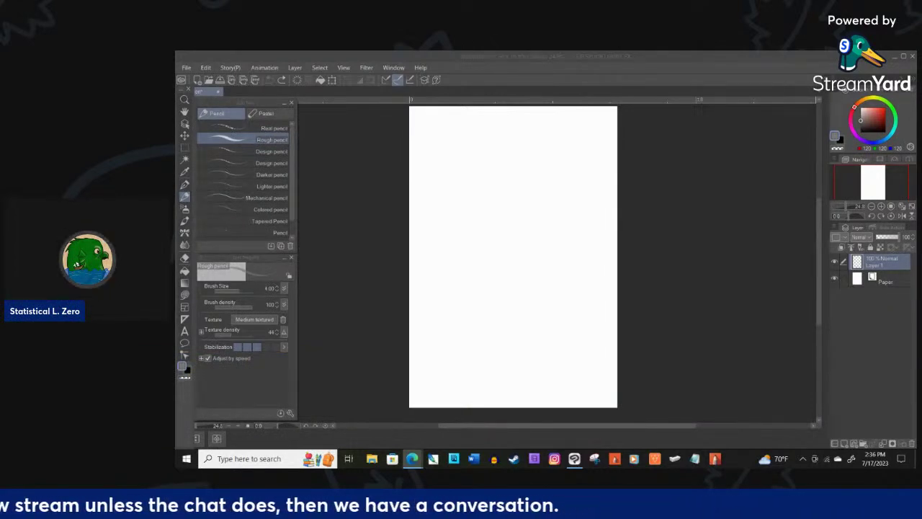
{"action": "left_click", "coordinate": [591, 59]}
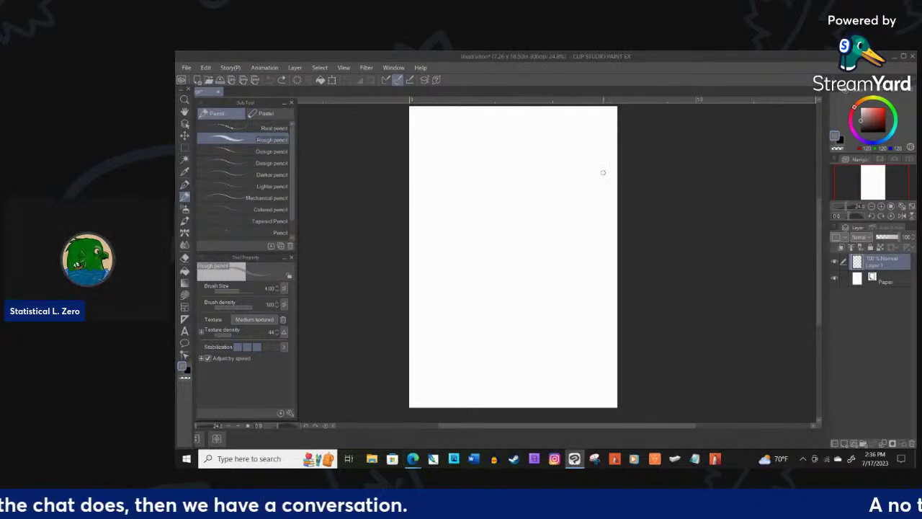
{"action": "left_click_drag", "start_coordinate": [533, 189], "coordinate": [562, 181]}
{"action": "key", "text": "ctrl+z"}
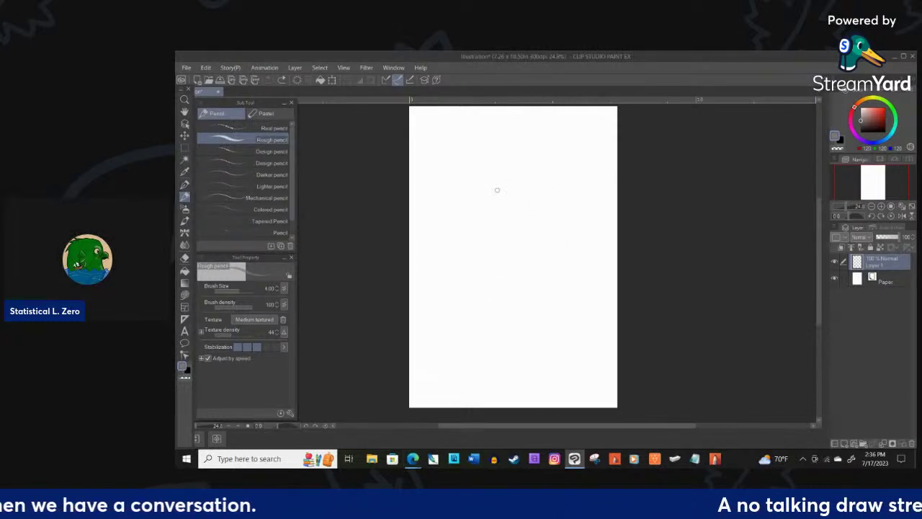
- Sketch a round head, a pear-shaped body and two short legs in black on the lower left part of the page
{"action": "scroll", "coordinate": [517, 226], "scroll_direction": "up", "scroll_amount": 2}
{"action": "scroll", "coordinate": [499, 234], "scroll_direction": "down", "scroll_amount": 5}
{"action": "scroll", "coordinate": [490, 280], "scroll_direction": "up", "scroll_amount": 5}
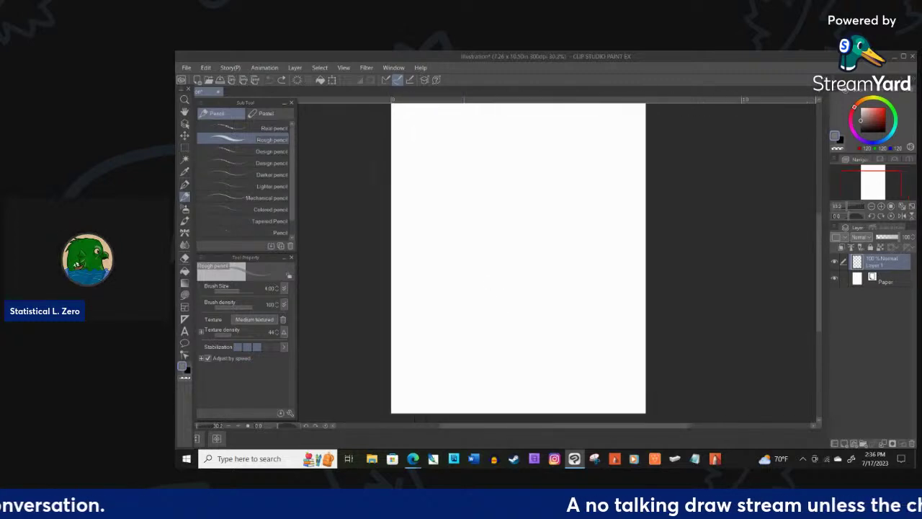
{"action": "scroll", "coordinate": [463, 226], "scroll_direction": "down", "scroll_amount": 5}
{"action": "scroll", "coordinate": [494, 306], "scroll_direction": "up", "scroll_amount": 5}
{"action": "scroll", "coordinate": [495, 297], "scroll_direction": "up", "scroll_amount": 1}
{"action": "scroll", "coordinate": [492, 280], "scroll_direction": "up", "scroll_amount": 1}
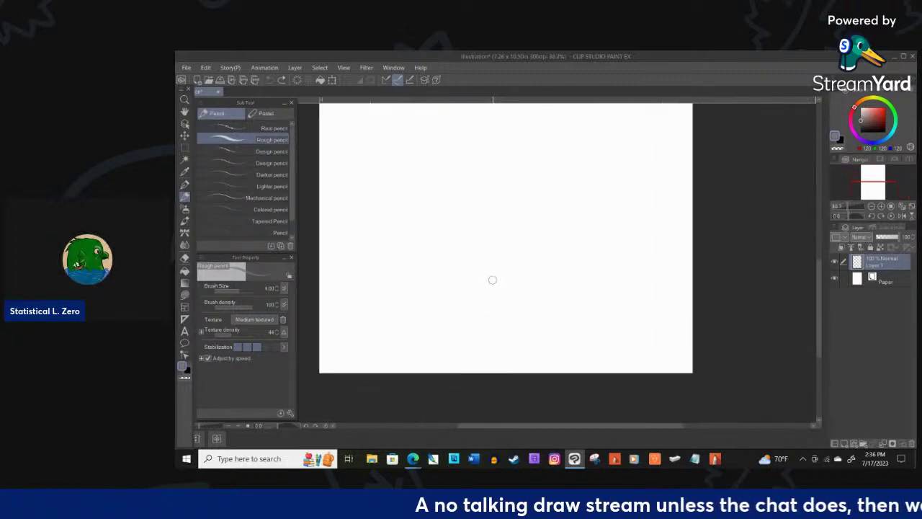
{"action": "scroll", "coordinate": [404, 214], "scroll_direction": "up", "scroll_amount": 1}
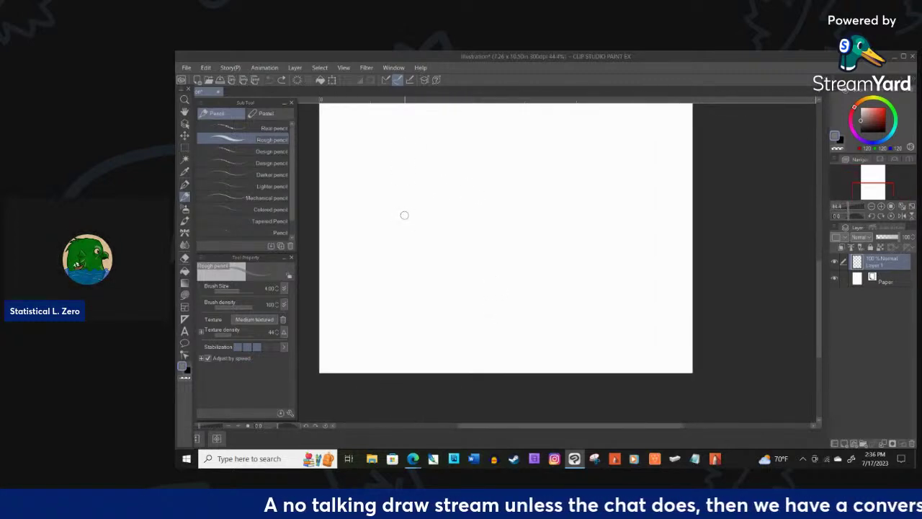
{"action": "key", "text": "x"}
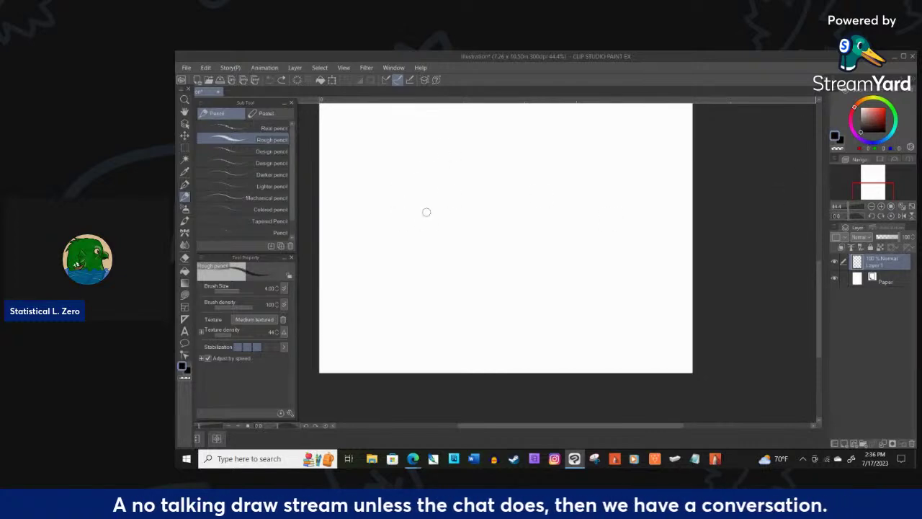
{"action": "mouse_move", "coordinate": [430, 189]}
{"action": "left_mouse_down"}
{"action": "mouse_move", "coordinate": [465, 242]}
{"action": "mouse_move", "coordinate": [423, 264]}
{"action": "mouse_move", "coordinate": [426, 192]}
{"action": "mouse_move", "coordinate": [468, 212]}
{"action": "mouse_move", "coordinate": [411, 251]}
{"action": "mouse_move", "coordinate": [405, 208]}
{"action": "mouse_move", "coordinate": [469, 208]}
{"action": "mouse_move", "coordinate": [407, 224]}
{"action": "mouse_move", "coordinate": [417, 195]}
{"action": "mouse_move", "coordinate": [451, 250]}
{"action": "mouse_move", "coordinate": [407, 215]}
{"action": "mouse_move", "coordinate": [458, 232]}
{"action": "mouse_move", "coordinate": [402, 236]}
{"action": "left_mouse_up"}
{"action": "mouse_move", "coordinate": [469, 207]}
{"action": "left_mouse_down"}
{"action": "mouse_move", "coordinate": [449, 262]}
{"action": "mouse_move", "coordinate": [464, 292]}
{"action": "mouse_move", "coordinate": [461, 317]}
{"action": "mouse_move", "coordinate": [410, 289]}
{"action": "mouse_move", "coordinate": [432, 333]}
{"action": "mouse_move", "coordinate": [409, 298]}
{"action": "mouse_move", "coordinate": [417, 267]}
{"action": "mouse_move", "coordinate": [424, 320]}
{"action": "mouse_move", "coordinate": [440, 332]}
{"action": "mouse_move", "coordinate": [450, 322]}
{"action": "mouse_move", "coordinate": [422, 328]}
{"action": "mouse_move", "coordinate": [430, 355]}
{"action": "mouse_move", "coordinate": [445, 351]}
{"action": "mouse_move", "coordinate": [448, 332]}
{"action": "mouse_move", "coordinate": [445, 353]}
{"action": "left_mouse_up"}
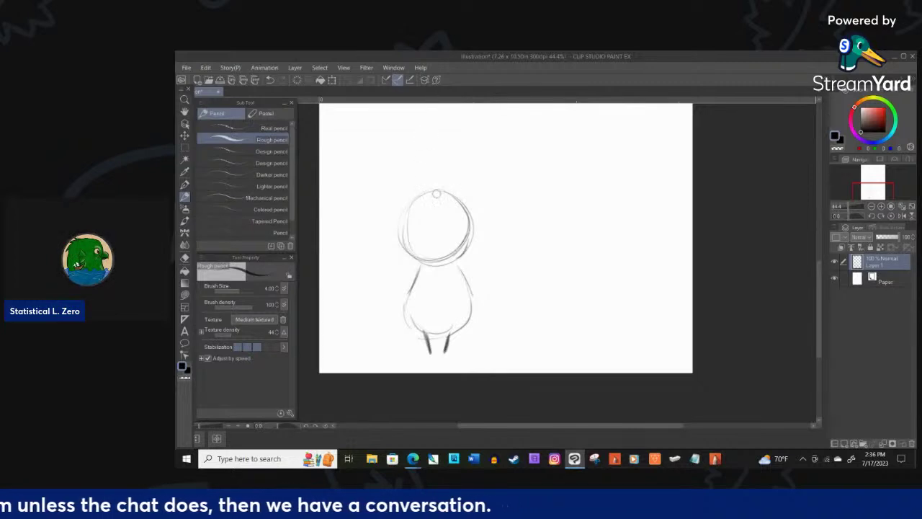
- Add a curved vertical guideline to the head and sketch a spread, feathered wing on each side of the body
{"action": "left_click_drag", "start_coordinate": [429, 194], "coordinate": [424, 250]}
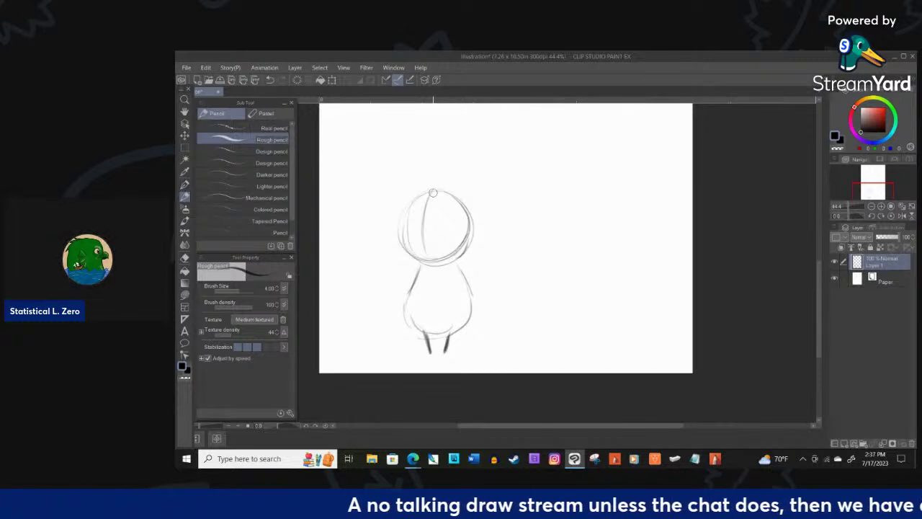
{"action": "mouse_move", "coordinate": [415, 263]}
{"action": "left_mouse_down"}
{"action": "mouse_move", "coordinate": [384, 290]}
{"action": "mouse_move", "coordinate": [368, 321]}
{"action": "mouse_move", "coordinate": [396, 304]}
{"action": "left_mouse_up"}
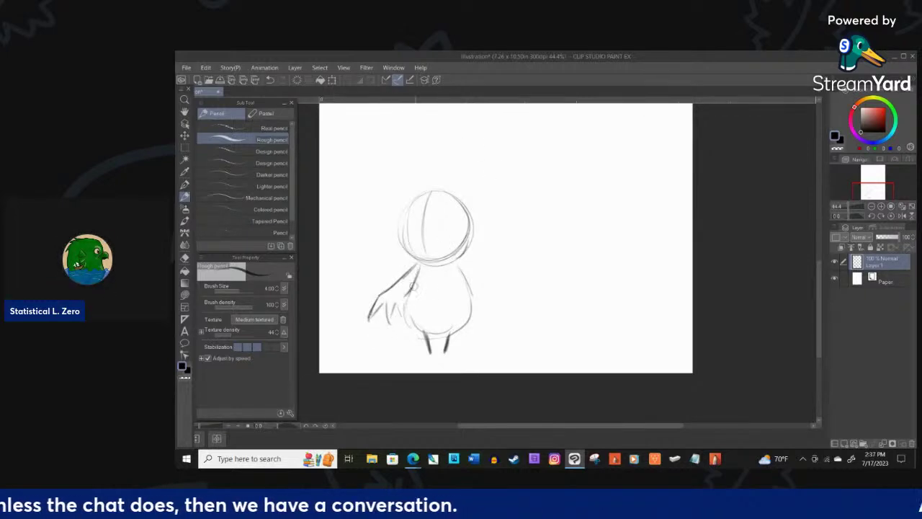
{"action": "mouse_move", "coordinate": [461, 260]}
{"action": "left_mouse_down"}
{"action": "mouse_move", "coordinate": [513, 308]}
{"action": "mouse_move", "coordinate": [484, 321]}
{"action": "mouse_move", "coordinate": [466, 291]}
{"action": "left_mouse_up"}
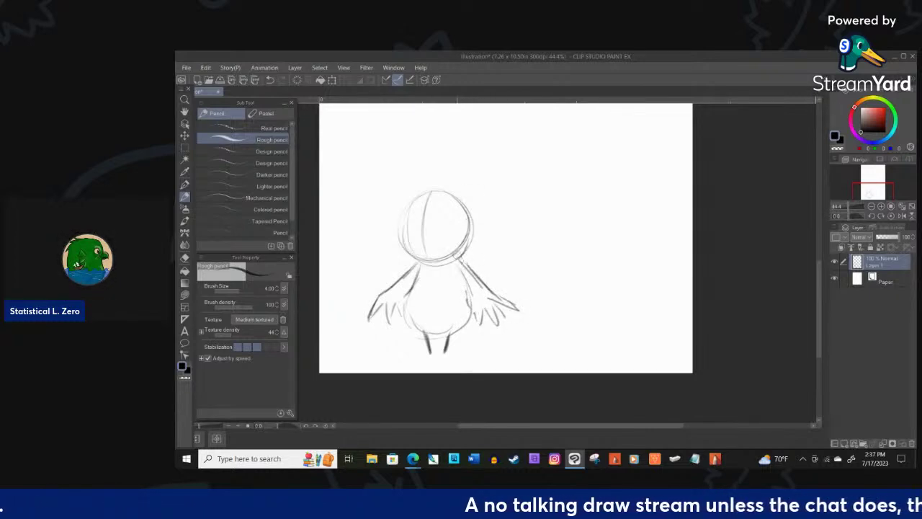
- Sketch small feather tufts on both sides and the crown of the bird's head and strengthen the head outline
{"action": "left_click_drag", "start_coordinate": [463, 208], "coordinate": [469, 219]}
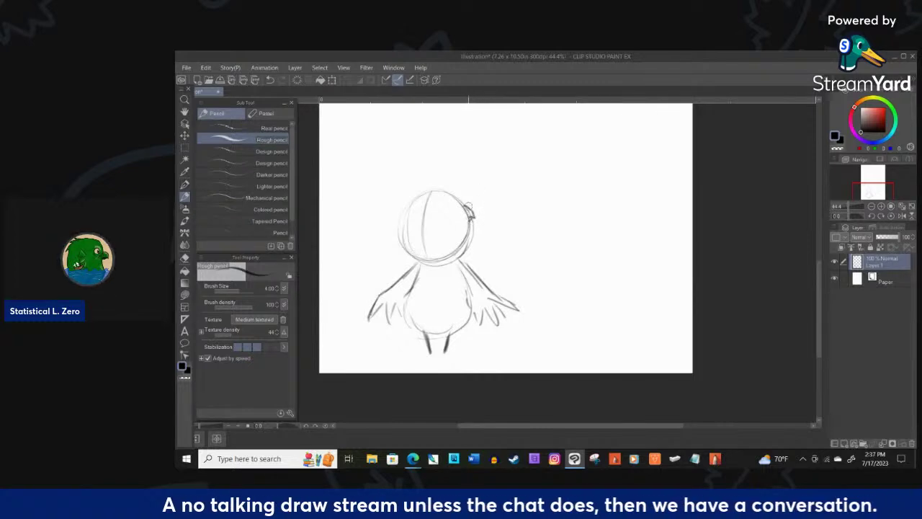
{"action": "mouse_move", "coordinate": [404, 210]}
{"action": "left_mouse_down"}
{"action": "mouse_move", "coordinate": [394, 242]}
{"action": "mouse_move", "coordinate": [406, 253]}
{"action": "left_mouse_up"}
{"action": "mouse_move", "coordinate": [470, 221]}
{"action": "left_mouse_down"}
{"action": "mouse_move", "coordinate": [476, 241]}
{"action": "mouse_move", "coordinate": [463, 250]}
{"action": "left_mouse_up"}
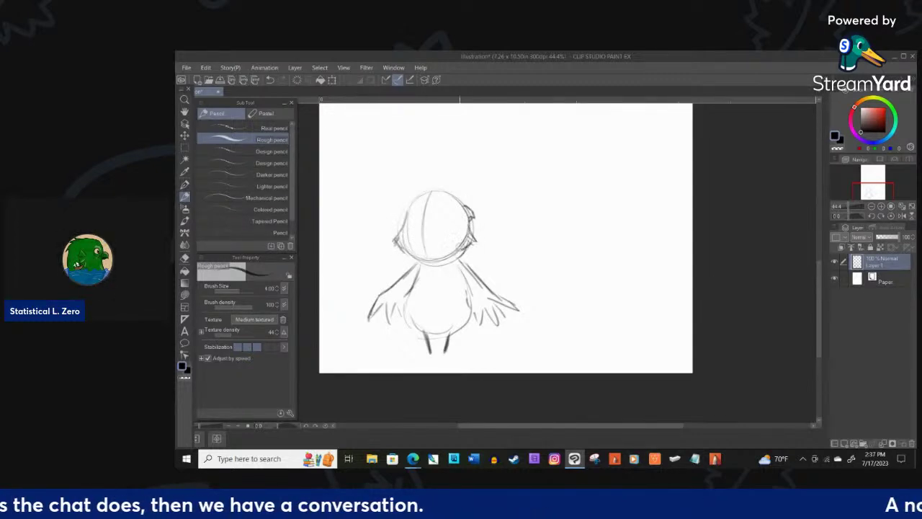
{"action": "left_click_drag", "start_coordinate": [435, 188], "coordinate": [422, 187]}
{"action": "mouse_move", "coordinate": [430, 190]}
{"action": "left_mouse_down"}
{"action": "mouse_move", "coordinate": [410, 210]}
{"action": "mouse_move", "coordinate": [442, 190]}
{"action": "mouse_move", "coordinate": [468, 217]}
{"action": "left_mouse_up"}
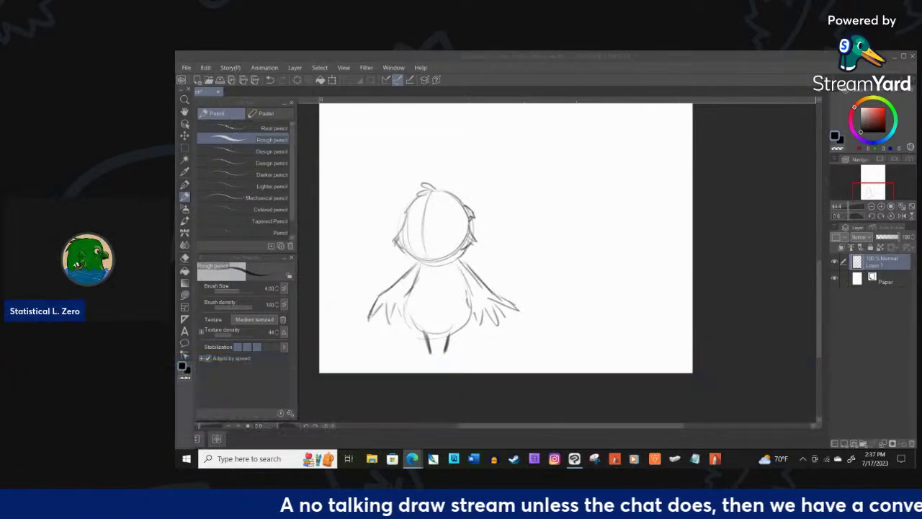
{"action": "mouse_move", "coordinate": [414, 201]}
{"action": "left_mouse_down"}
{"action": "mouse_move", "coordinate": [402, 224]}
{"action": "mouse_move", "coordinate": [417, 195]}
{"action": "mouse_move", "coordinate": [438, 190]}
{"action": "mouse_move", "coordinate": [463, 206]}
{"action": "mouse_move", "coordinate": [470, 221]}
{"action": "mouse_move", "coordinate": [462, 252]}
{"action": "left_mouse_up"}
- Sketch the bird's tail feathers over the body and its two feet, and darken the upper edge of the right wing
{"action": "mouse_move", "coordinate": [430, 297]}
{"action": "left_mouse_down"}
{"action": "mouse_move", "coordinate": [408, 283]}
{"action": "mouse_move", "coordinate": [406, 313]}
{"action": "mouse_move", "coordinate": [430, 311]}
{"action": "mouse_move", "coordinate": [435, 324]}
{"action": "mouse_move", "coordinate": [410, 351]}
{"action": "mouse_move", "coordinate": [457, 351]}
{"action": "mouse_move", "coordinate": [446, 350]}
{"action": "mouse_move", "coordinate": [456, 337]}
{"action": "left_mouse_up"}
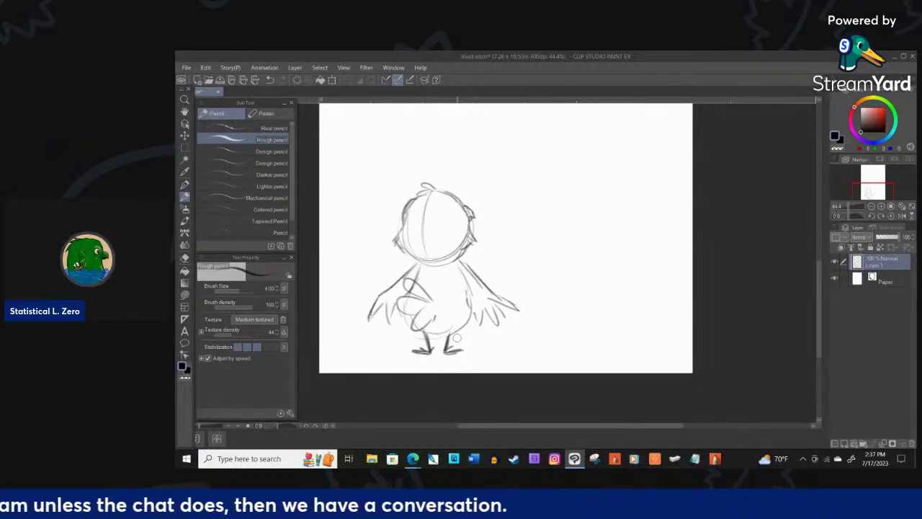
{"action": "left_click_drag", "start_coordinate": [457, 258], "coordinate": [482, 288]}
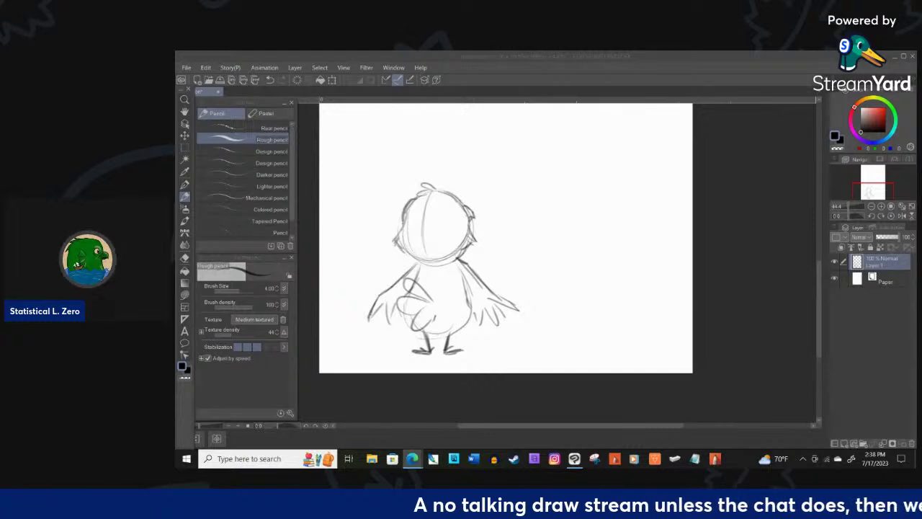
{"action": "left_click", "coordinate": [471, 318]}
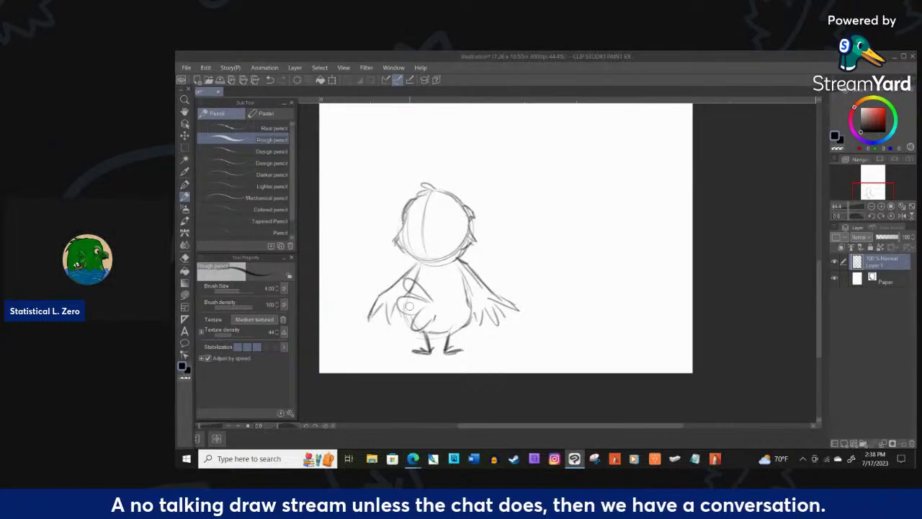
- Add a new raster layer between the bird sketch and the Paper layer and make it the active layer
{"action": "scroll", "coordinate": [584, 277], "scroll_direction": "down", "scroll_amount": 5}
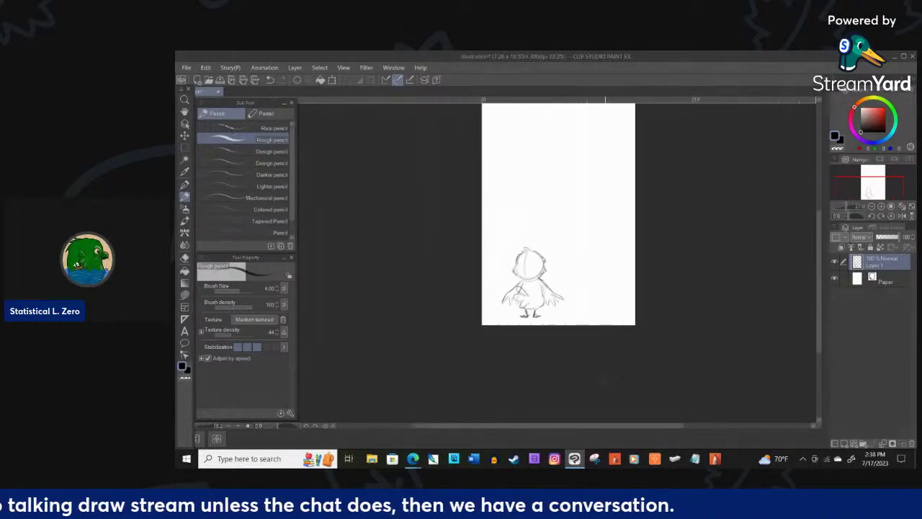
{"action": "scroll", "coordinate": [565, 248], "scroll_direction": "up", "scroll_amount": 4}
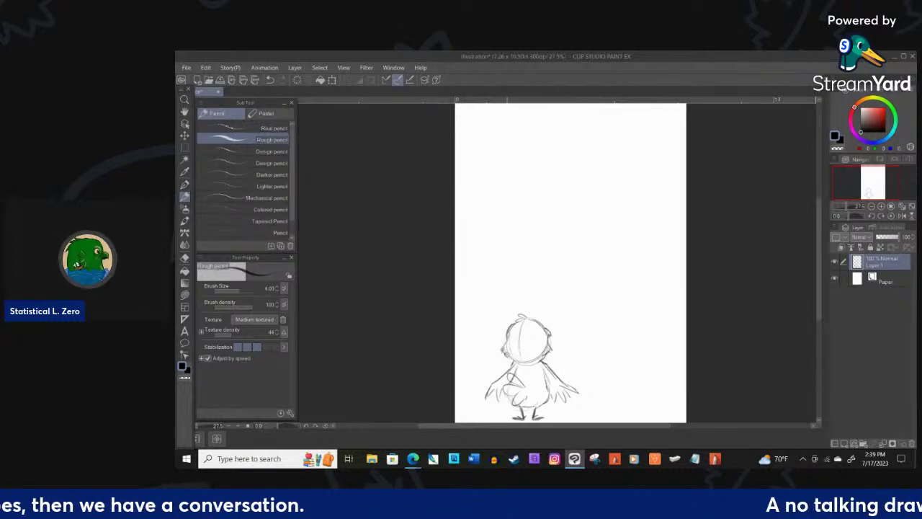
{"action": "left_click", "coordinate": [888, 283]}
{"action": "left_click", "coordinate": [843, 444]}
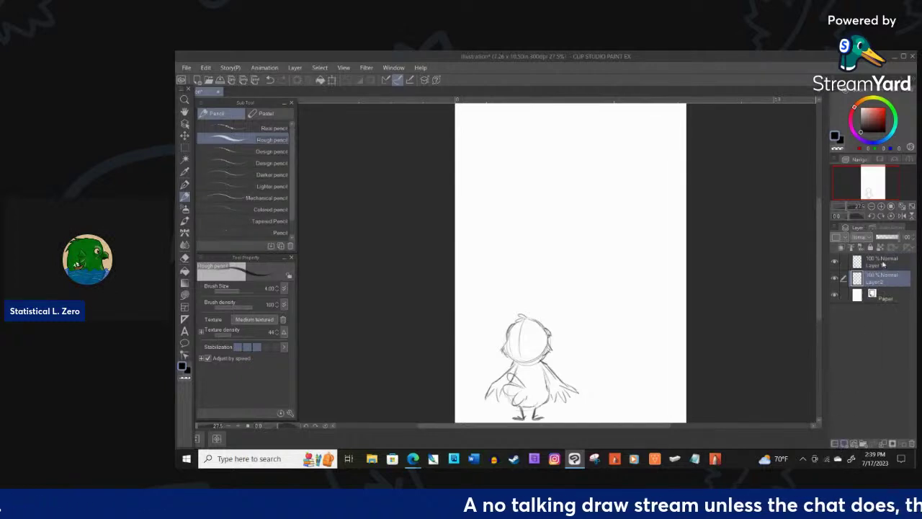
{"action": "left_click", "coordinate": [880, 262]}
{"action": "left_click", "coordinate": [836, 261]}
{"action": "left_click", "coordinate": [834, 262]}
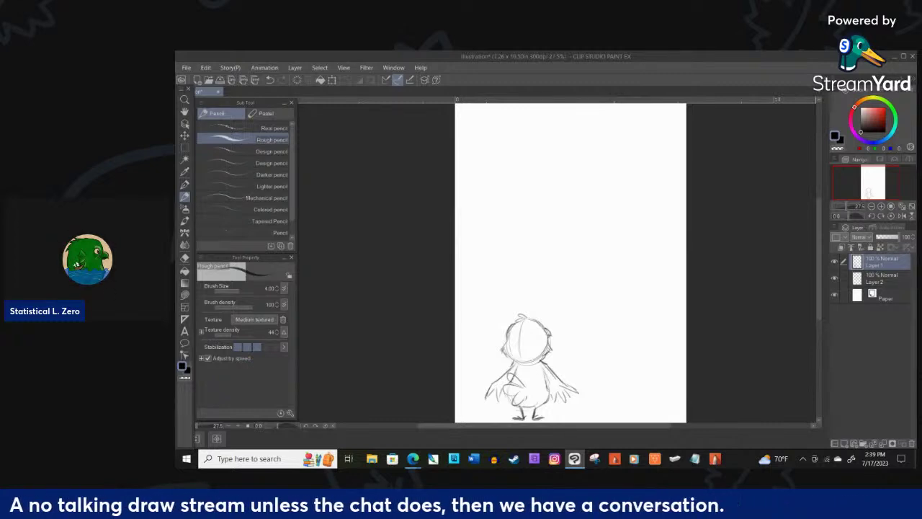
{"action": "left_click", "coordinate": [879, 283]}
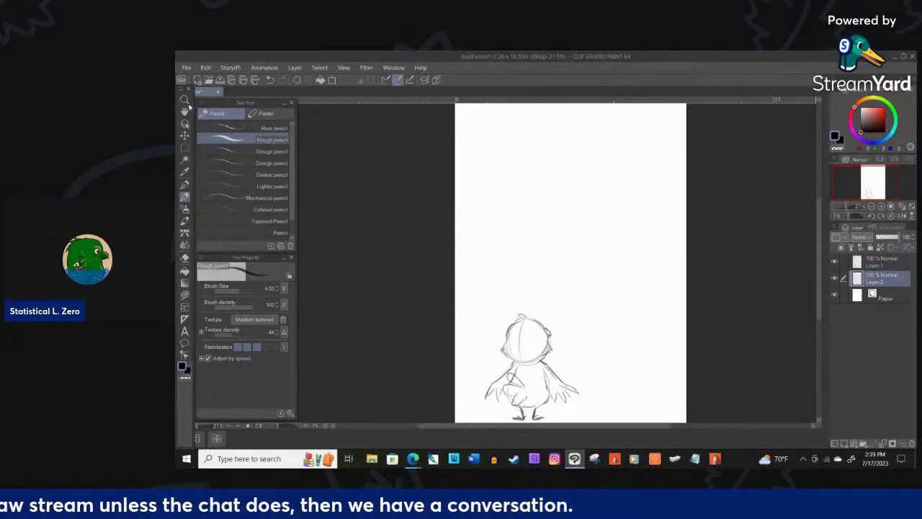
- Select a rectangular area with narrow top and side margins, reaching down the page to the small bird's wings
{"action": "left_click", "coordinate": [185, 147]}
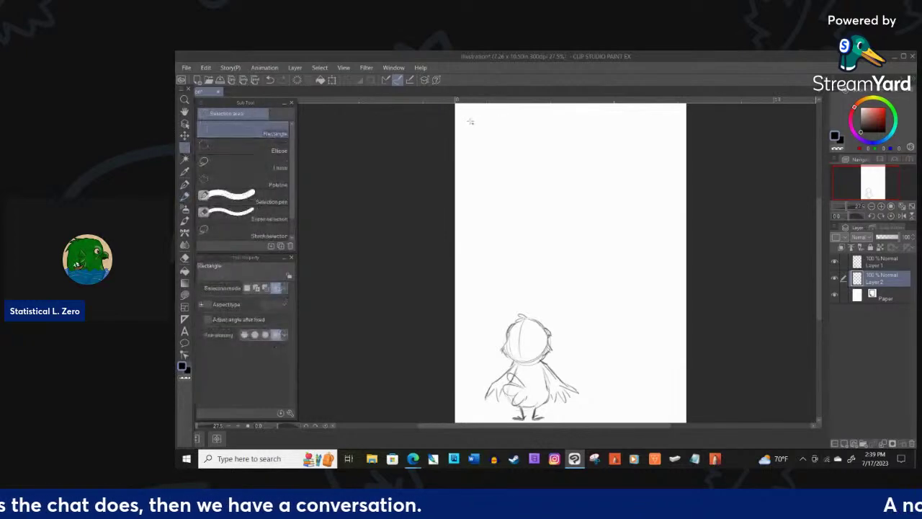
{"action": "scroll", "coordinate": [468, 120], "scroll_direction": "down", "scroll_amount": 1}
{"action": "left_click_drag", "start_coordinate": [467, 110], "coordinate": [618, 310]}
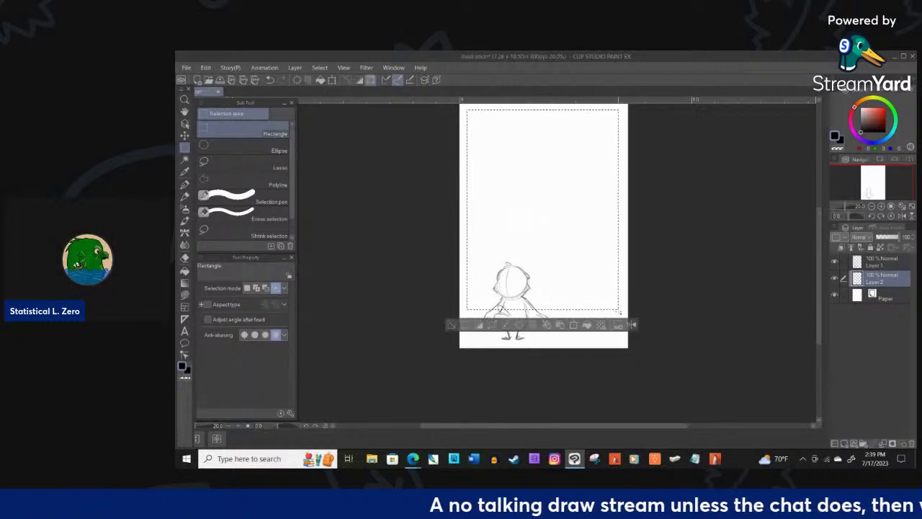
{"action": "scroll", "coordinate": [508, 246], "scroll_direction": "down", "scroll_amount": 2}
{"action": "scroll", "coordinate": [496, 219], "scroll_direction": "up", "scroll_amount": 2}
{"action": "scroll", "coordinate": [467, 233], "scroll_direction": "down", "scroll_amount": 2}
{"action": "scroll", "coordinate": [601, 152], "scroll_direction": "up", "scroll_amount": 2}
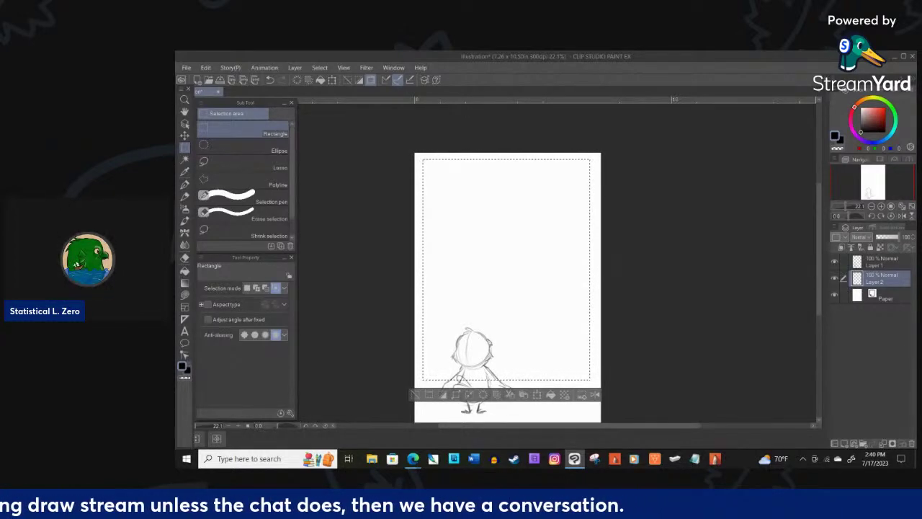
- Rough out a second bird with a round head, oval body and two legs above the first, using the Rough pencil
{"action": "key", "text": "p"}
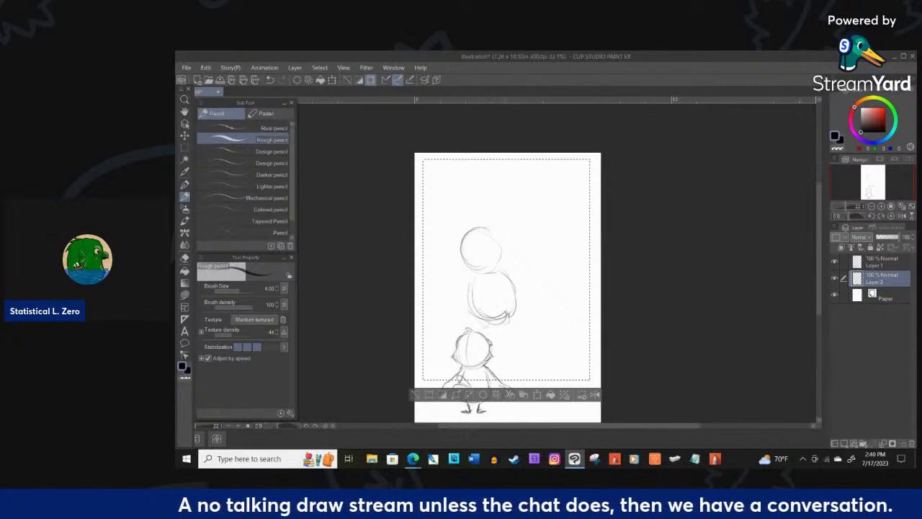
{"action": "mouse_move", "coordinate": [478, 314]}
{"action": "left_mouse_down"}
{"action": "mouse_move", "coordinate": [516, 310]}
{"action": "mouse_move", "coordinate": [494, 339]}
{"action": "mouse_move", "coordinate": [504, 339]}
{"action": "left_mouse_up"}
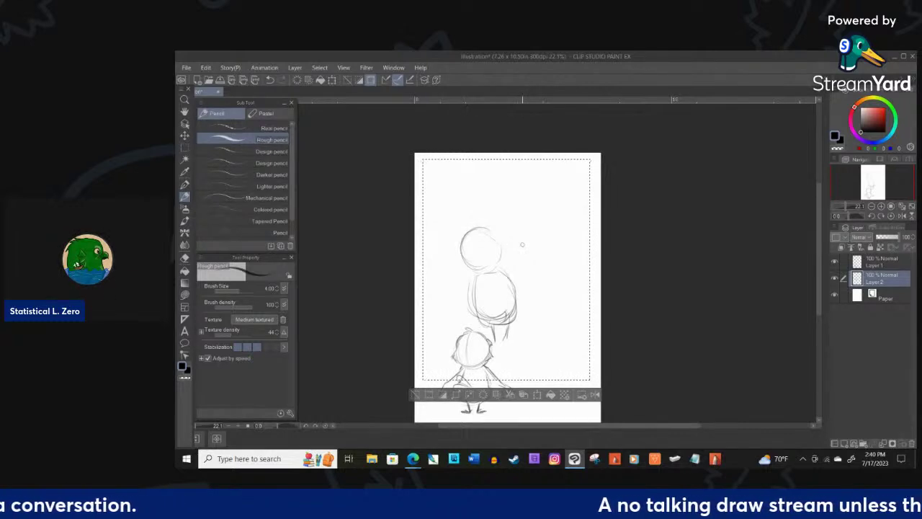
- Hide Layer 1 with the small bird and clear the rough figure from Layer 2
{"action": "left_click", "coordinate": [835, 263]}
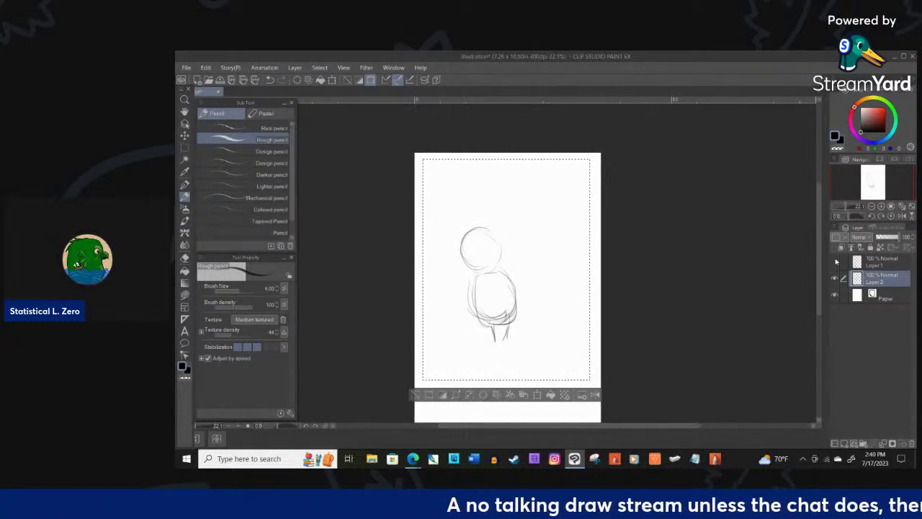
{"action": "left_click", "coordinate": [298, 80]}
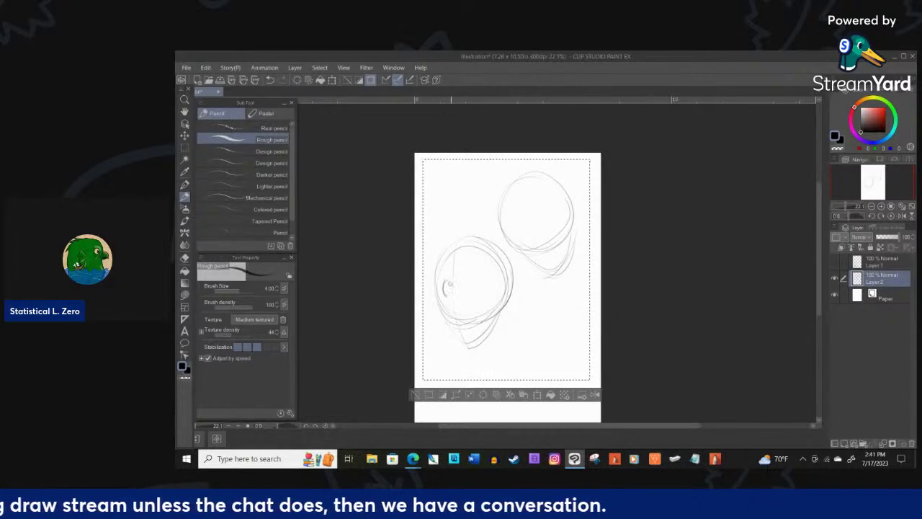
- Sketch a face on the lower left head, with round ringed eyes, small pupils and a jagged open beak
{"action": "left_click_drag", "start_coordinate": [464, 283], "coordinate": [473, 286]}
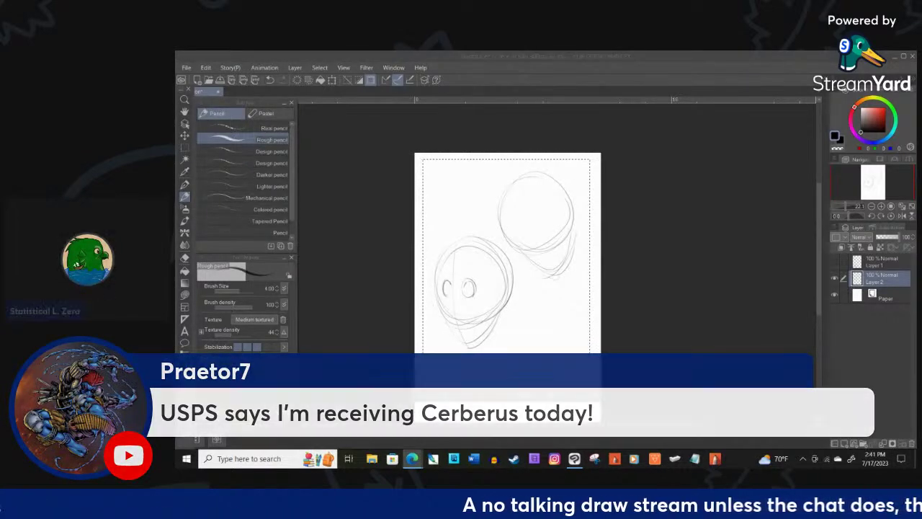
{"action": "left_click_drag", "start_coordinate": [440, 288], "coordinate": [468, 291]}
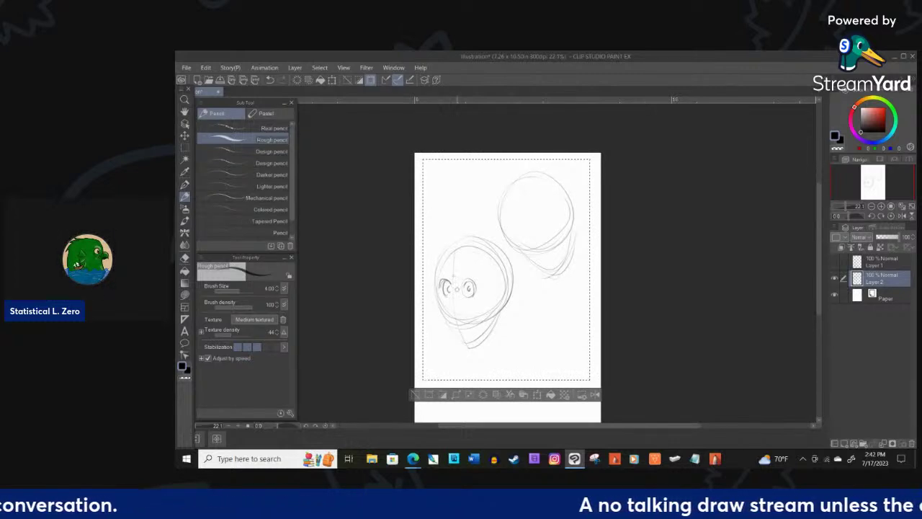
{"action": "mouse_move", "coordinate": [442, 294]}
{"action": "left_mouse_down"}
{"action": "mouse_move", "coordinate": [440, 314]}
{"action": "mouse_move", "coordinate": [491, 298]}
{"action": "mouse_move", "coordinate": [458, 308]}
{"action": "mouse_move", "coordinate": [476, 282]}
{"action": "mouse_move", "coordinate": [435, 276]}
{"action": "mouse_move", "coordinate": [436, 295]}
{"action": "left_mouse_up"}
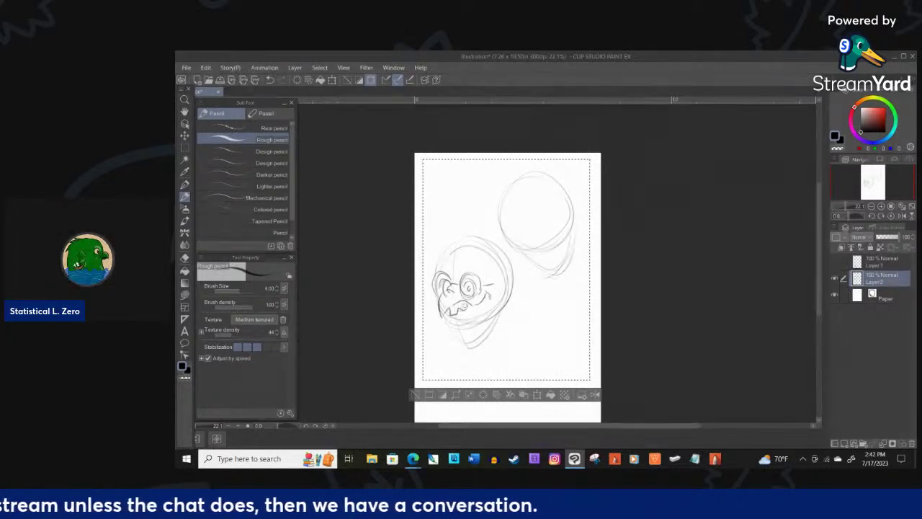
{"action": "left_click_drag", "start_coordinate": [450, 308], "coordinate": [469, 305]}
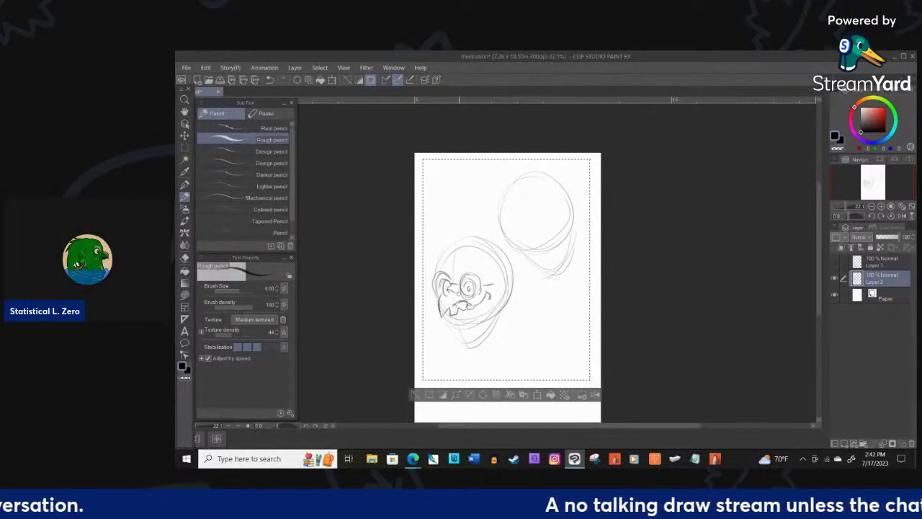
- Add head feathers, pointed cheek tufts, a bow tie, a hooked beak and eyebrows to the lower left bird
{"action": "mouse_move", "coordinate": [467, 241]}
{"action": "left_mouse_down"}
{"action": "mouse_move", "coordinate": [452, 229]}
{"action": "mouse_move", "coordinate": [438, 260]}
{"action": "left_mouse_up"}
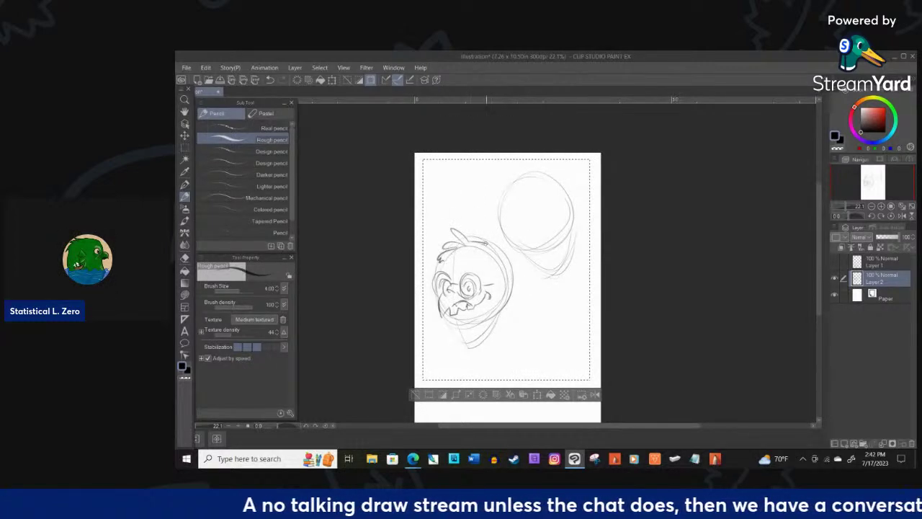
{"action": "left_click_drag", "start_coordinate": [509, 289], "coordinate": [517, 311]}
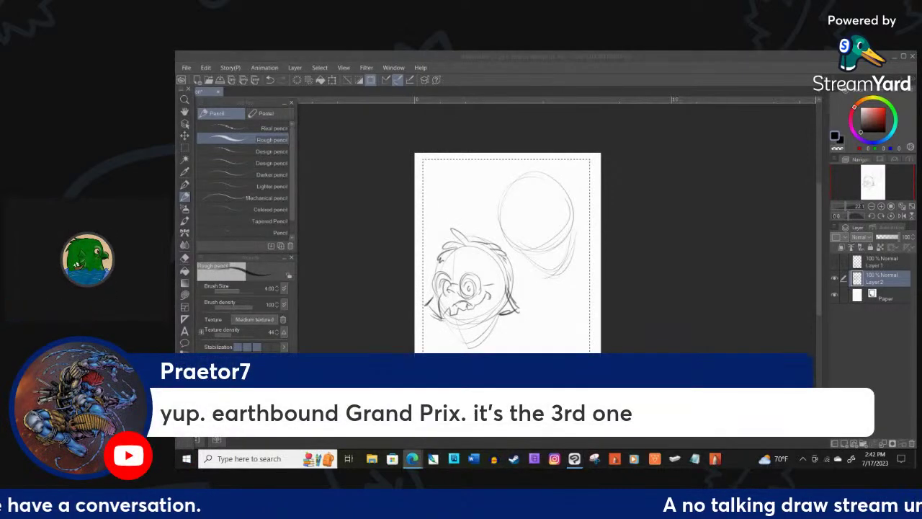
{"action": "left_click", "coordinate": [509, 311]}
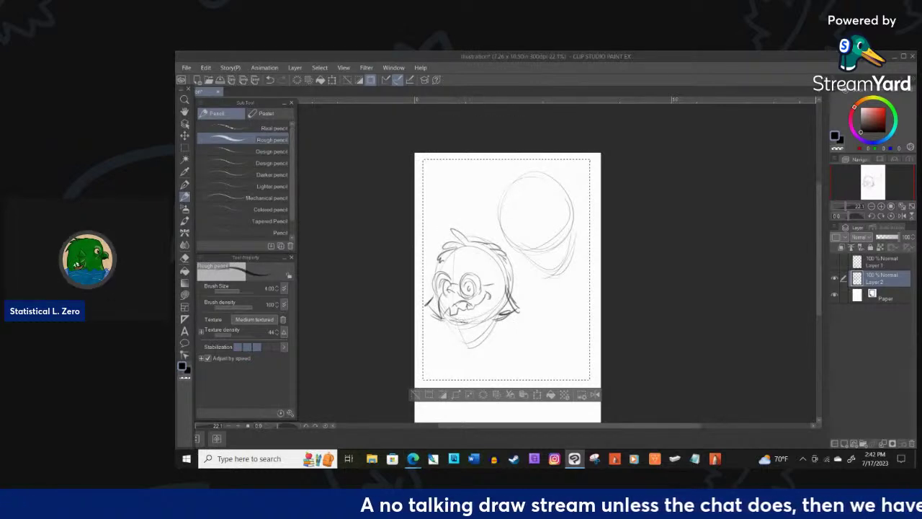
{"action": "left_click_drag", "start_coordinate": [471, 331], "coordinate": [473, 347]}
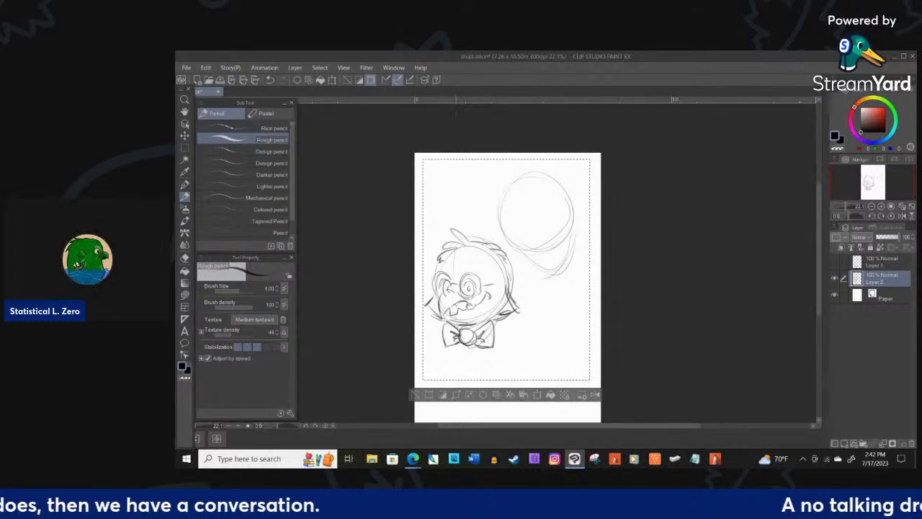
{"action": "mouse_move", "coordinate": [485, 286]}
{"action": "left_mouse_down"}
{"action": "mouse_move", "coordinate": [512, 284]}
{"action": "mouse_move", "coordinate": [466, 272]}
{"action": "mouse_move", "coordinate": [460, 285]}
{"action": "mouse_move", "coordinate": [478, 269]}
{"action": "mouse_move", "coordinate": [439, 267]}
{"action": "left_mouse_up"}
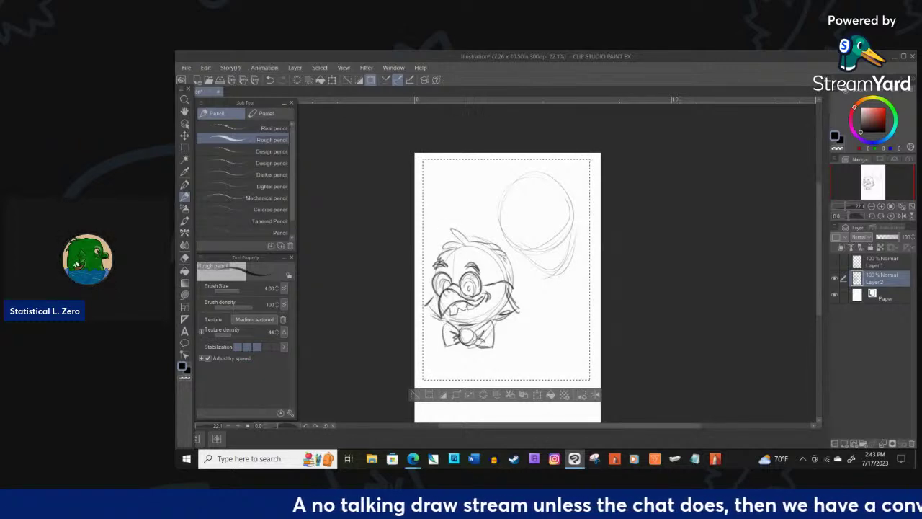
- Strengthen the lower left bird's head contour and sketch its open jacket with lapels down to the selection's lower edge
{"action": "left_click", "coordinate": [185, 257]}
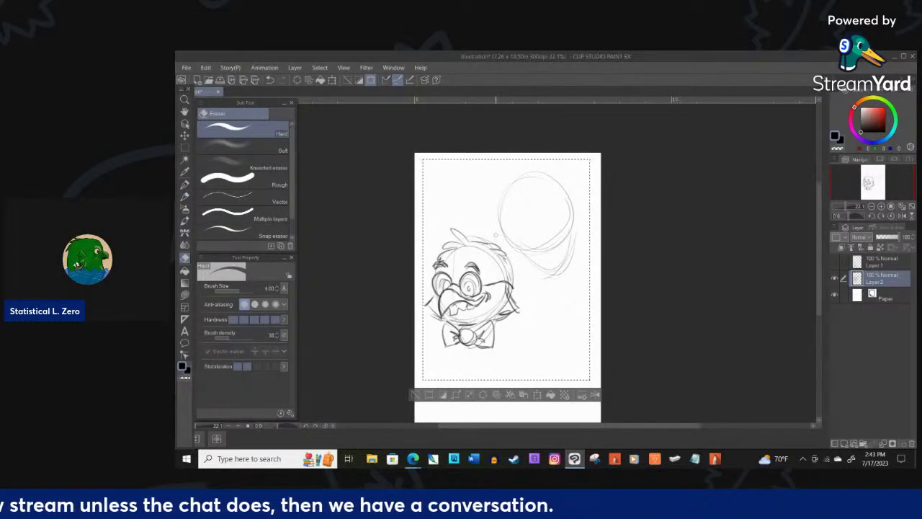
{"action": "left_click", "coordinate": [185, 183]}
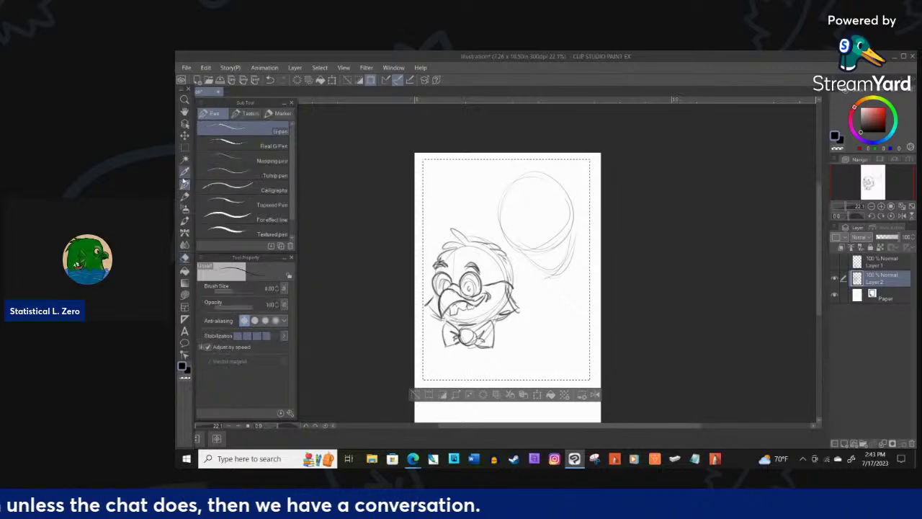
{"action": "left_click", "coordinate": [185, 197]}
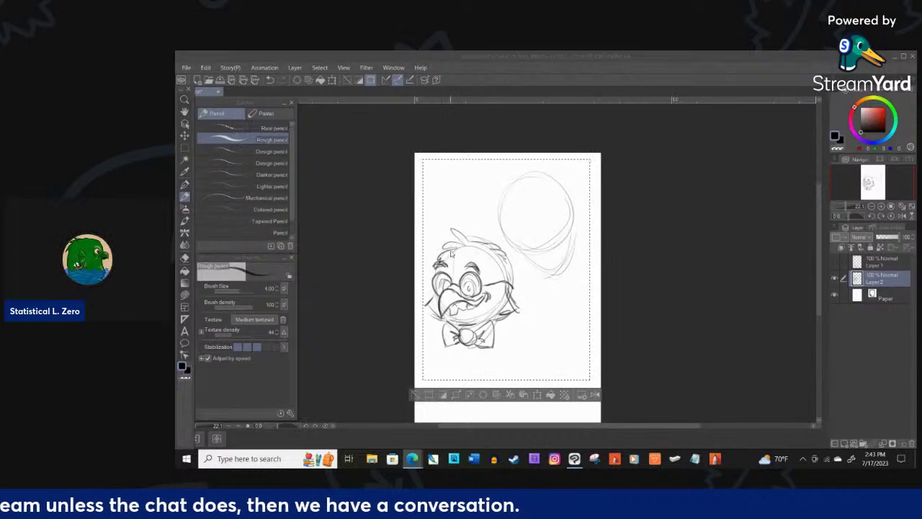
{"action": "left_click_drag", "start_coordinate": [450, 247], "coordinate": [438, 258]}
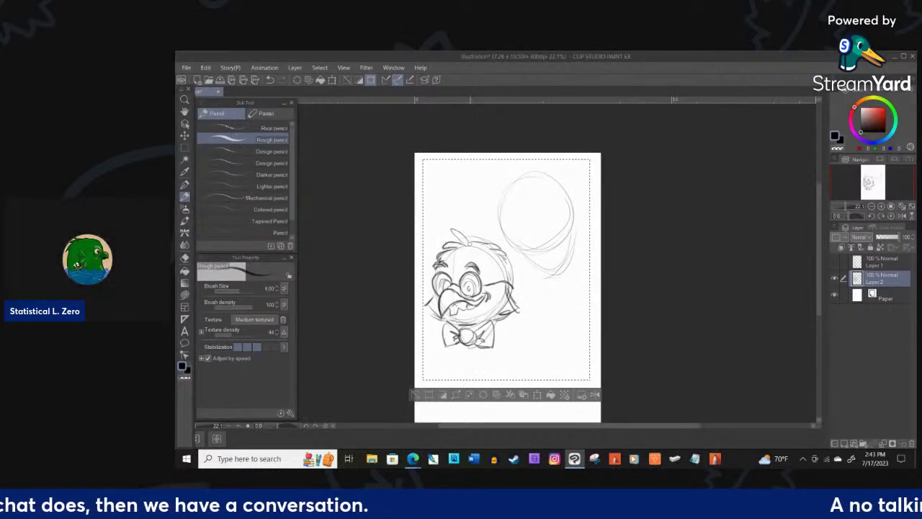
{"action": "left_click_drag", "start_coordinate": [475, 241], "coordinate": [507, 258]}
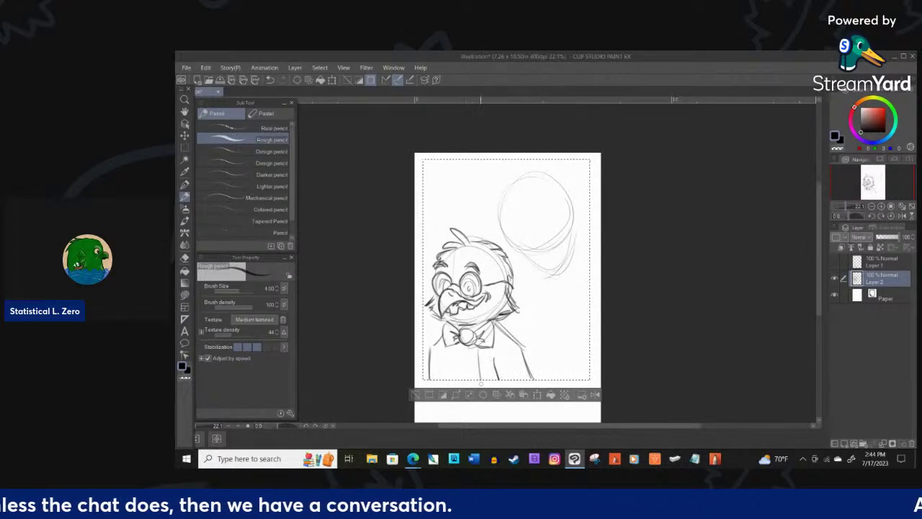
{"action": "left_click_drag", "start_coordinate": [456, 348], "coordinate": [457, 378]}
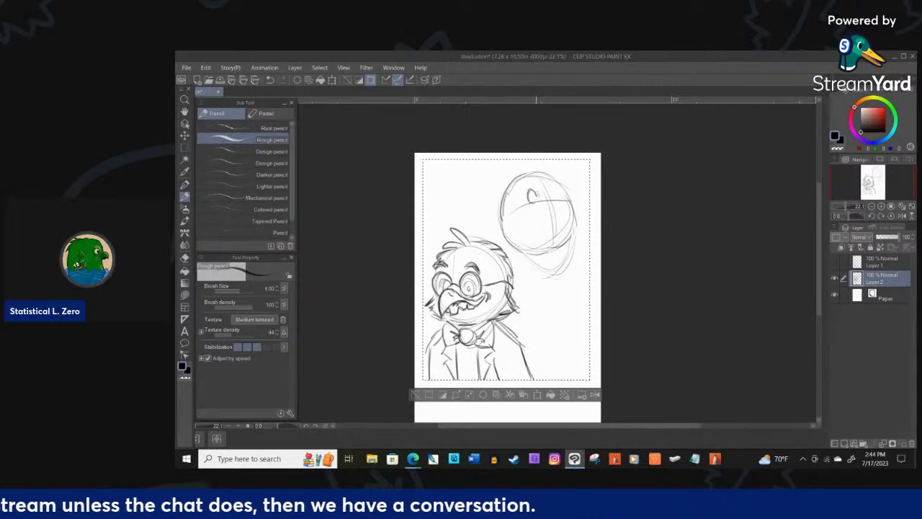
- Sketch a scowling face on the upper right head, with narrow eyes, angled brows, a down-turned beak and cheek tufts
{"action": "mouse_move", "coordinate": [551, 193]}
{"action": "left_mouse_down"}
{"action": "mouse_move", "coordinate": [557, 188]}
{"action": "mouse_move", "coordinate": [554, 198]}
{"action": "left_mouse_up"}
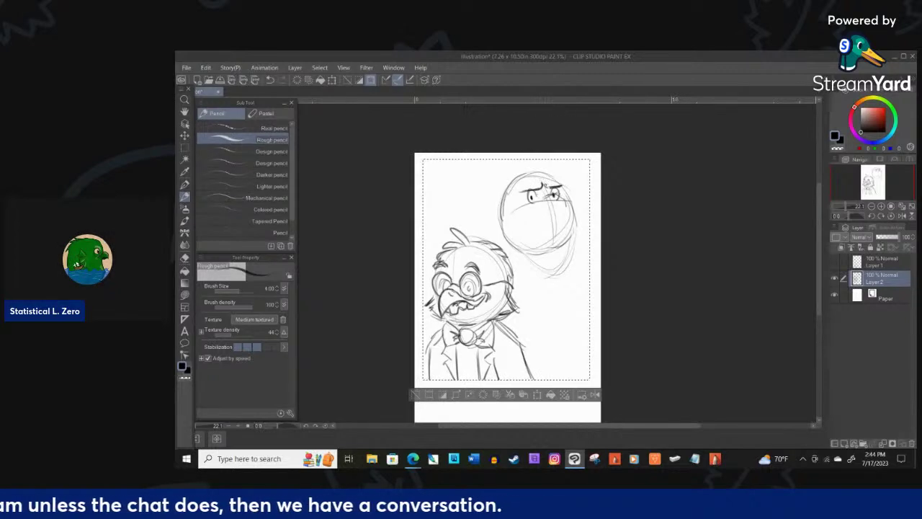
{"action": "left_click_drag", "start_coordinate": [540, 218], "coordinate": [567, 212]}
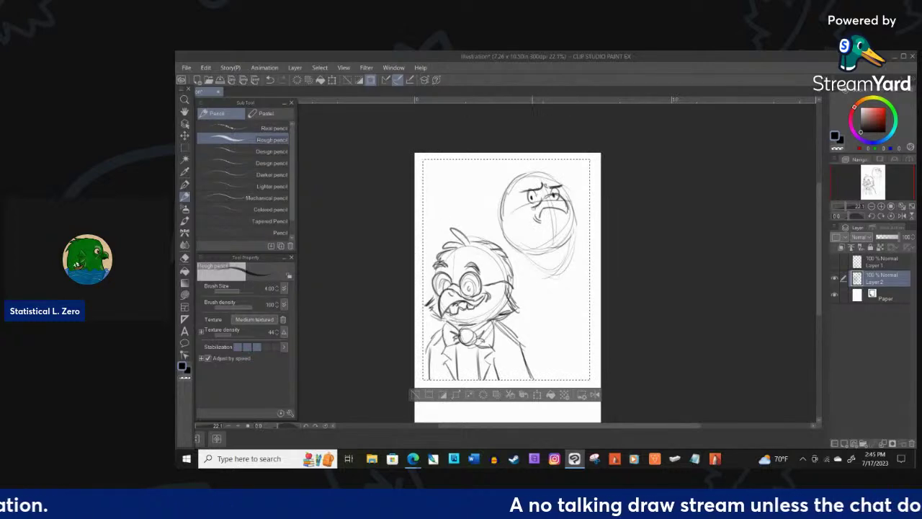
{"action": "left_click_drag", "start_coordinate": [540, 217], "coordinate": [566, 213]}
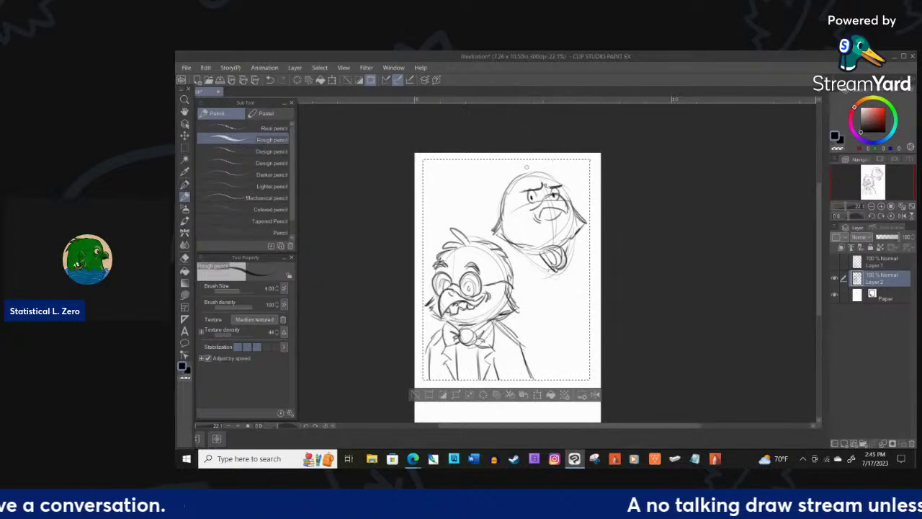
- Draw a swept-back pompadour with a sideburn on the upper right bird's head
{"action": "mouse_move", "coordinate": [525, 168]}
{"action": "left_mouse_down"}
{"action": "mouse_move", "coordinate": [551, 171]}
{"action": "mouse_move", "coordinate": [512, 173]}
{"action": "mouse_move", "coordinate": [520, 171]}
{"action": "mouse_move", "coordinate": [504, 186]}
{"action": "mouse_move", "coordinate": [557, 173]}
{"action": "left_mouse_up"}
{"action": "key", "text": "ctrl+z"}
{"action": "key", "text": "ctrl+z"}
{"action": "key", "text": "ctrl+z"}
{"action": "key", "text": "ctrl+z"}
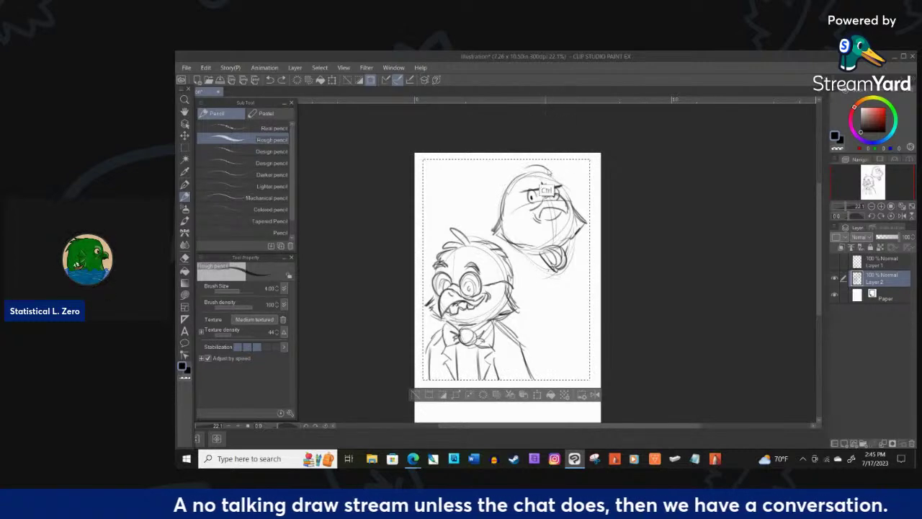
{"action": "mouse_move", "coordinate": [554, 179]}
{"action": "left_mouse_down"}
{"action": "mouse_move", "coordinate": [546, 163]}
{"action": "mouse_move", "coordinate": [515, 164]}
{"action": "mouse_move", "coordinate": [497, 195]}
{"action": "mouse_move", "coordinate": [500, 217]}
{"action": "mouse_move", "coordinate": [552, 173]}
{"action": "mouse_move", "coordinate": [519, 178]}
{"action": "left_mouse_up"}
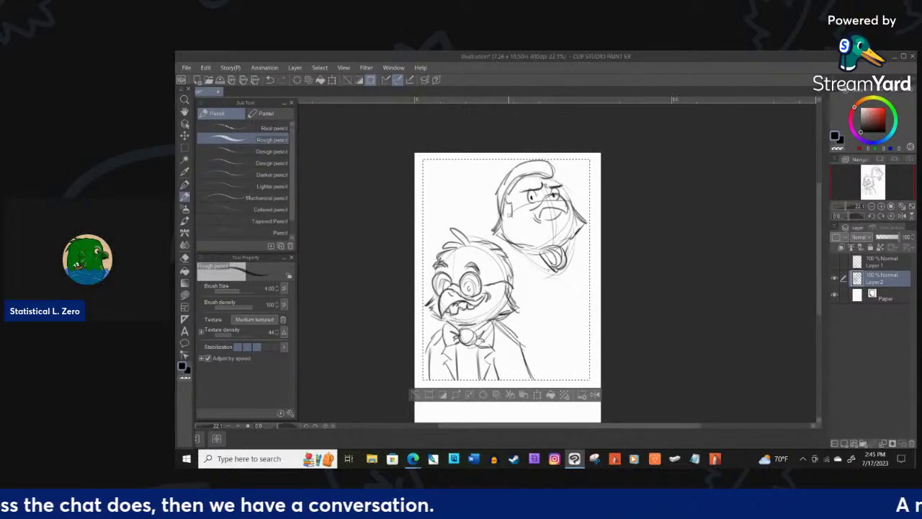
{"action": "left_click_drag", "start_coordinate": [502, 177], "coordinate": [493, 228]}
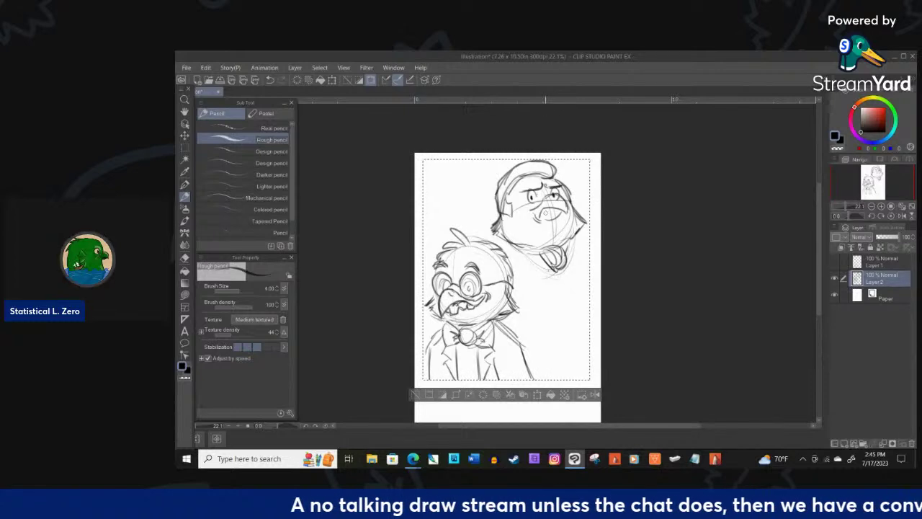
- Sketch the taller bird's suit torso with collar, lapels, one button and a bent arm across the front
{"action": "left_click", "coordinate": [184, 256]}
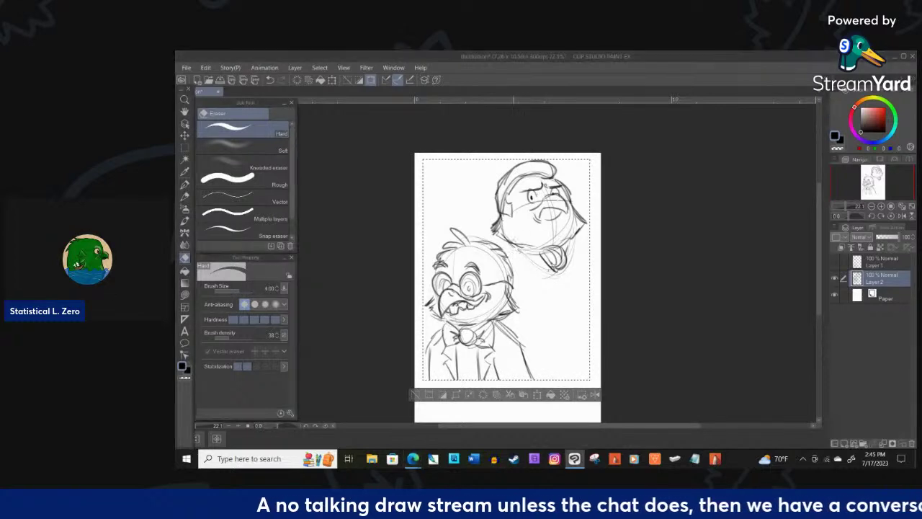
{"action": "left_click", "coordinate": [185, 196]}
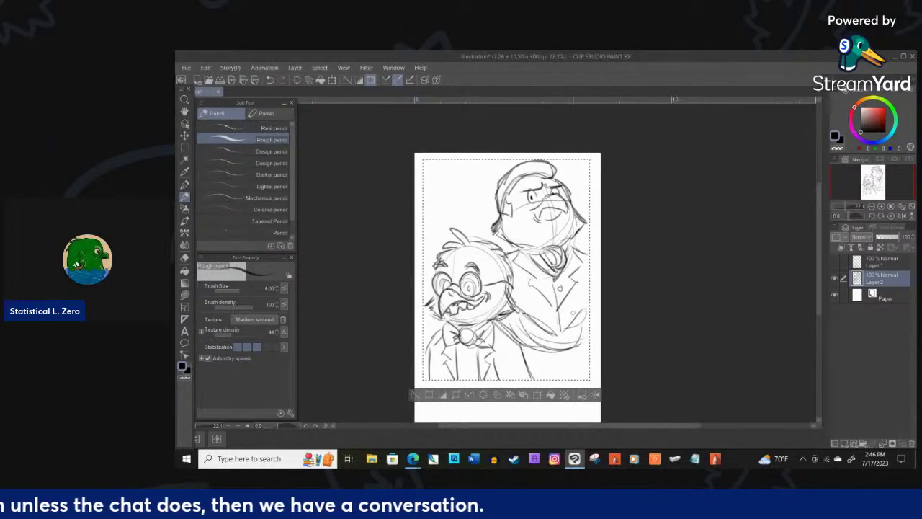
{"action": "key", "text": "ctrl+z"}
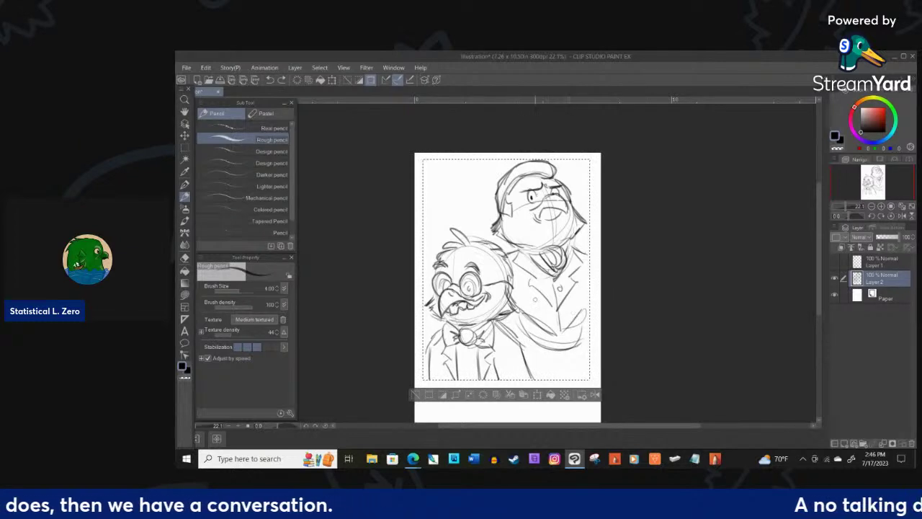
{"action": "left_click_drag", "start_coordinate": [518, 356], "coordinate": [554, 360]}
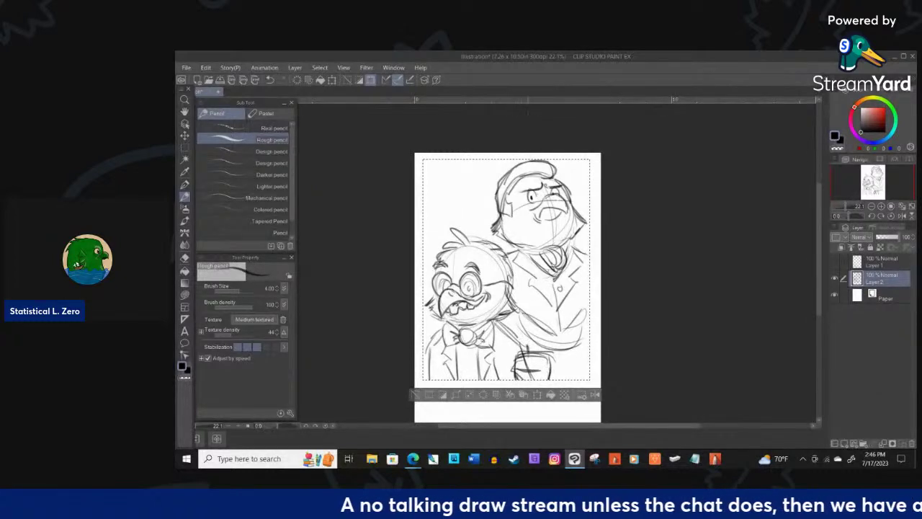
{"action": "key", "text": "ctrl+z"}
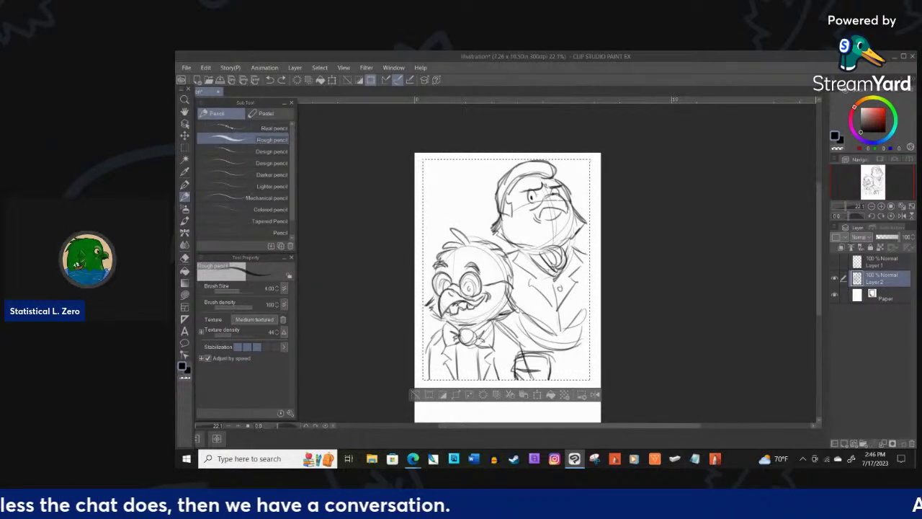
{"action": "key", "text": "ctrl+z"}
{"action": "key", "text": "ctrl+z"}
{"action": "key", "text": "ctrl+z"}
{"action": "key", "text": "ctrl+z"}
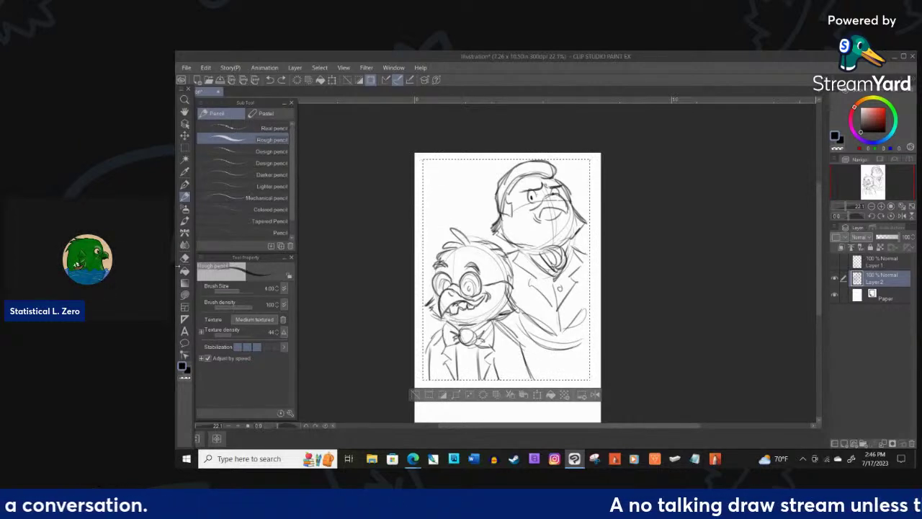
- Erase the lower left bird's outer jacket line and sketch a hand gripping a bottle below the taller bird's chest
{"action": "key", "text": "e"}
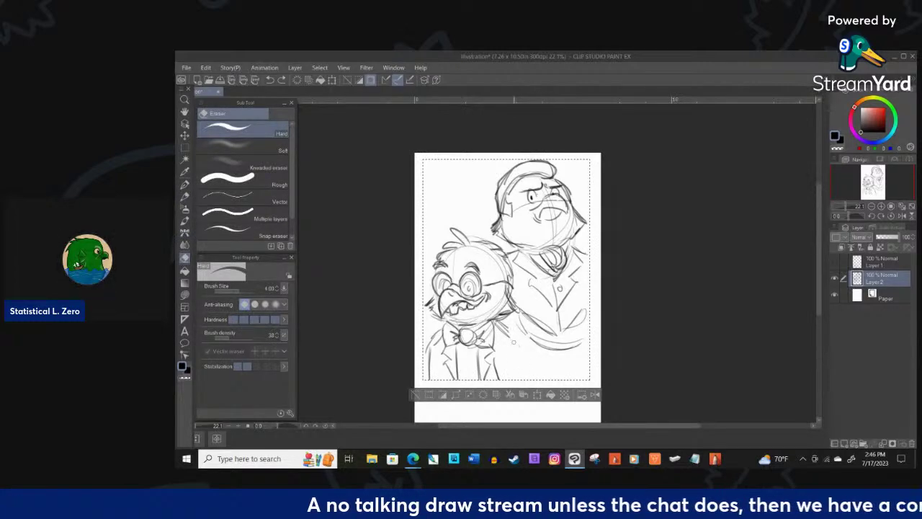
{"action": "left_click", "coordinate": [185, 191]}
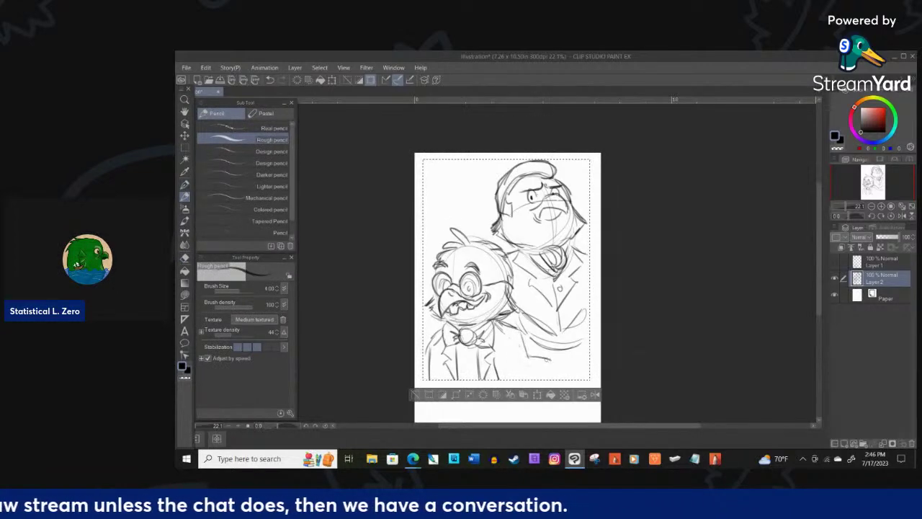
{"action": "key", "text": "ctrl+z"}
{"action": "mouse_move", "coordinate": [526, 338]}
{"action": "left_mouse_down"}
{"action": "mouse_move", "coordinate": [553, 348]}
{"action": "mouse_move", "coordinate": [525, 371]}
{"action": "mouse_move", "coordinate": [554, 347]}
{"action": "mouse_move", "coordinate": [531, 345]}
{"action": "mouse_move", "coordinate": [547, 344]}
{"action": "mouse_move", "coordinate": [551, 330]}
{"action": "mouse_move", "coordinate": [561, 358]}
{"action": "mouse_move", "coordinate": [538, 362]}
{"action": "mouse_move", "coordinate": [562, 358]}
{"action": "mouse_move", "coordinate": [549, 363]}
{"action": "mouse_move", "coordinate": [560, 363]}
{"action": "mouse_move", "coordinate": [554, 371]}
{"action": "mouse_move", "coordinate": [525, 372]}
{"action": "left_mouse_up"}
{"action": "key", "text": "ctrl+z"}
{"action": "key", "text": "ctrl+z"}
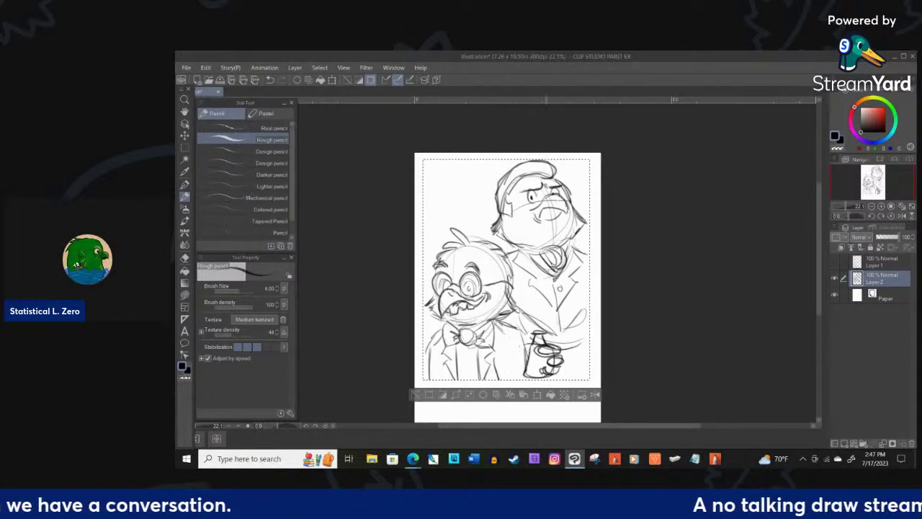
- Draw the wavy contour line behind the taller bird and heavy sleeve lines around the bottle and hand
{"action": "mouse_move", "coordinate": [533, 338]}
{"action": "left_mouse_down"}
{"action": "mouse_move", "coordinate": [527, 355]}
{"action": "mouse_move", "coordinate": [526, 306]}
{"action": "mouse_move", "coordinate": [512, 285]}
{"action": "left_mouse_up"}
{"action": "mouse_move", "coordinate": [493, 238]}
{"action": "left_mouse_down"}
{"action": "mouse_move", "coordinate": [475, 225]}
{"action": "mouse_move", "coordinate": [487, 193]}
{"action": "mouse_move", "coordinate": [481, 160]}
{"action": "left_mouse_up"}
{"action": "left_click_drag", "start_coordinate": [550, 336], "coordinate": [574, 329]}
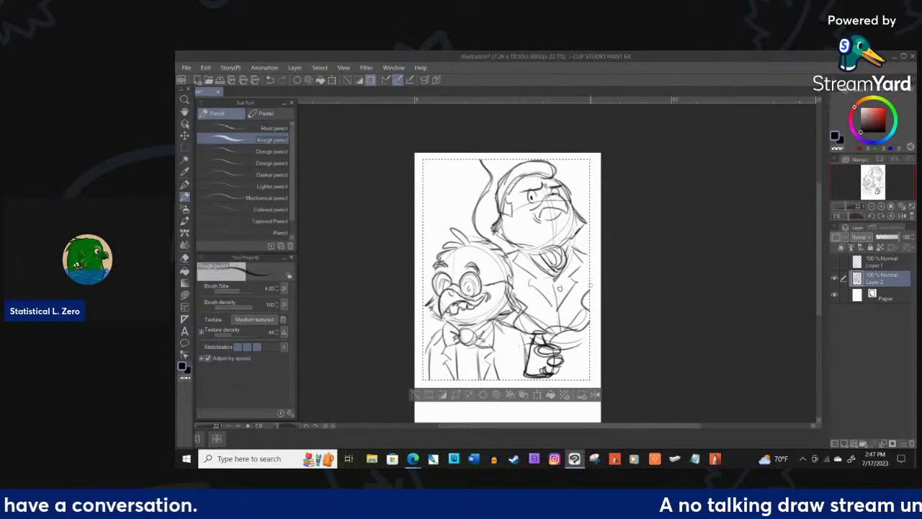
{"action": "mouse_move", "coordinate": [589, 326]}
{"action": "left_mouse_down"}
{"action": "mouse_move", "coordinate": [553, 330]}
{"action": "mouse_move", "coordinate": [514, 303]}
{"action": "left_mouse_up"}
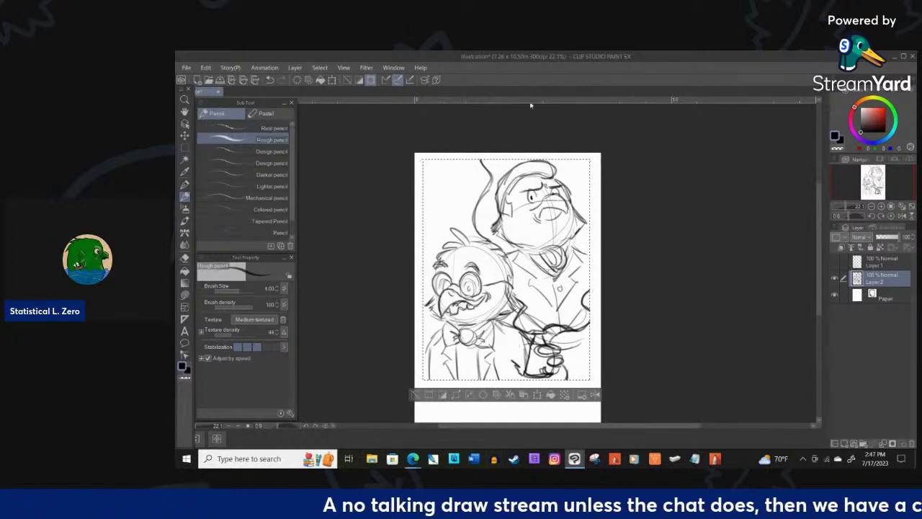
- Fill the taller bird's pompadour and sideburn with pencil hatching
{"action": "scroll", "coordinate": [523, 152], "scroll_direction": "down", "scroll_amount": 1}
{"action": "scroll", "coordinate": [598, 330], "scroll_direction": "up", "scroll_amount": 1}
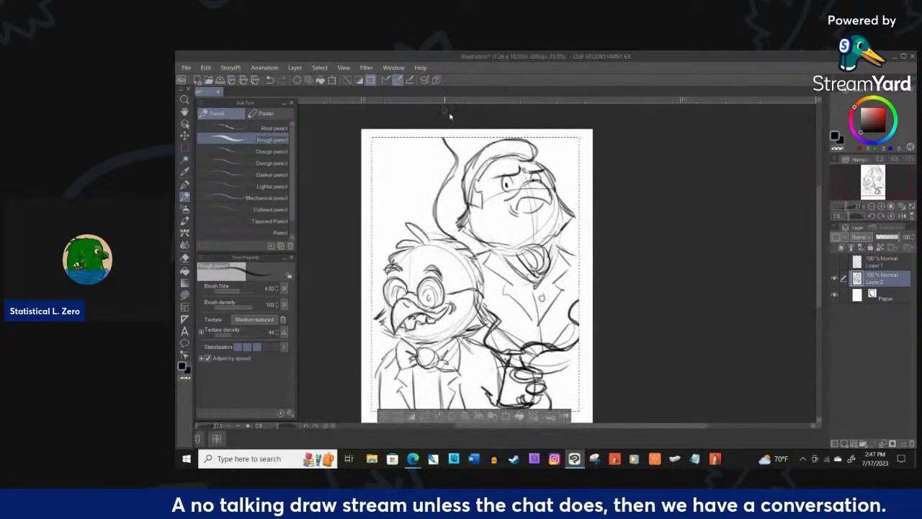
{"action": "mouse_move", "coordinate": [465, 206]}
{"action": "left_mouse_down"}
{"action": "mouse_move", "coordinate": [484, 149]}
{"action": "mouse_move", "coordinate": [492, 163]}
{"action": "mouse_move", "coordinate": [523, 160]}
{"action": "mouse_move", "coordinate": [514, 148]}
{"action": "mouse_move", "coordinate": [490, 151]}
{"action": "left_mouse_up"}
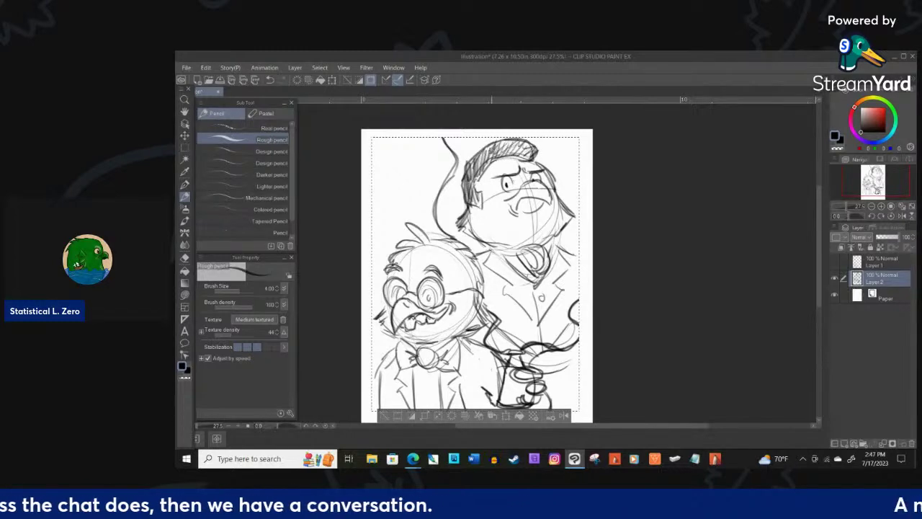
- Erase the frown line beside the taller bird's beak and redraw the beak wider with the Rough pencil
{"action": "key", "text": "e"}
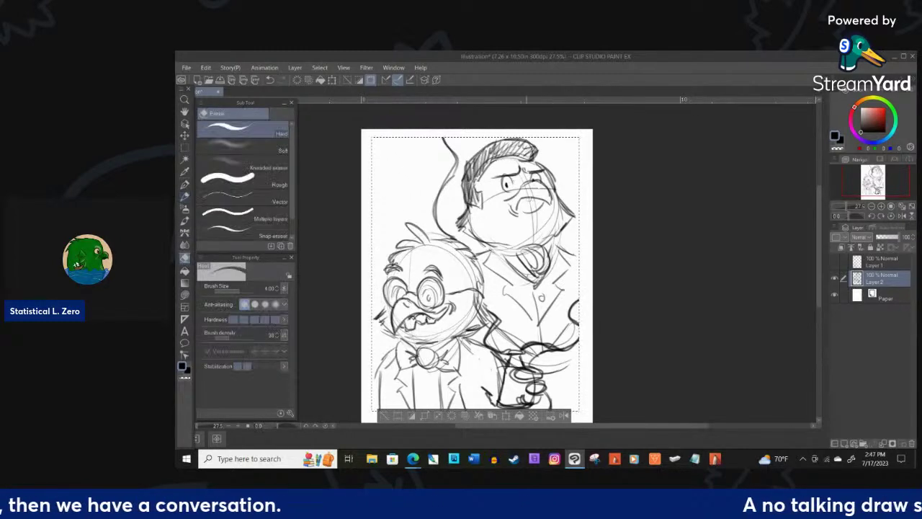
{"action": "mouse_move", "coordinate": [515, 209]}
{"action": "left_mouse_down"}
{"action": "mouse_move", "coordinate": [517, 196]}
{"action": "mouse_move", "coordinate": [508, 196]}
{"action": "mouse_move", "coordinate": [516, 214]}
{"action": "left_mouse_up"}
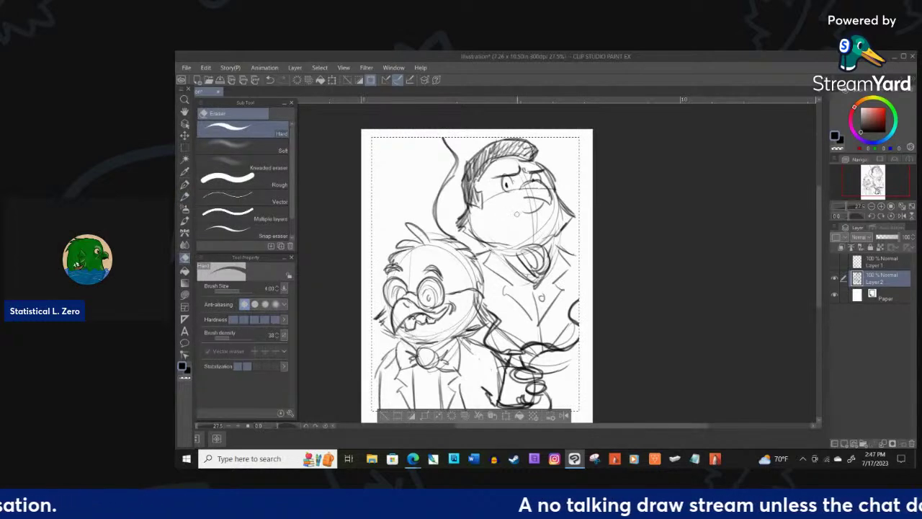
{"action": "left_click", "coordinate": [185, 183]}
{"action": "key", "text": "p"}
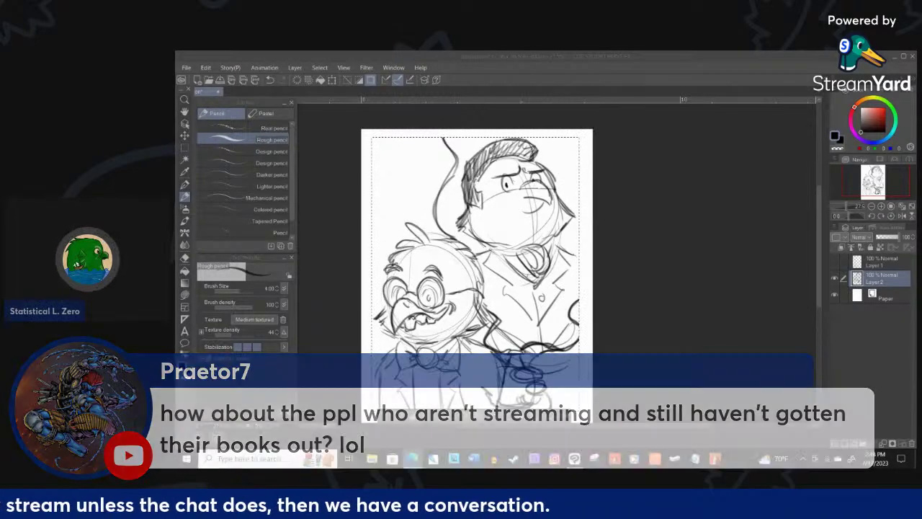
{"action": "left_click", "coordinate": [514, 177]}
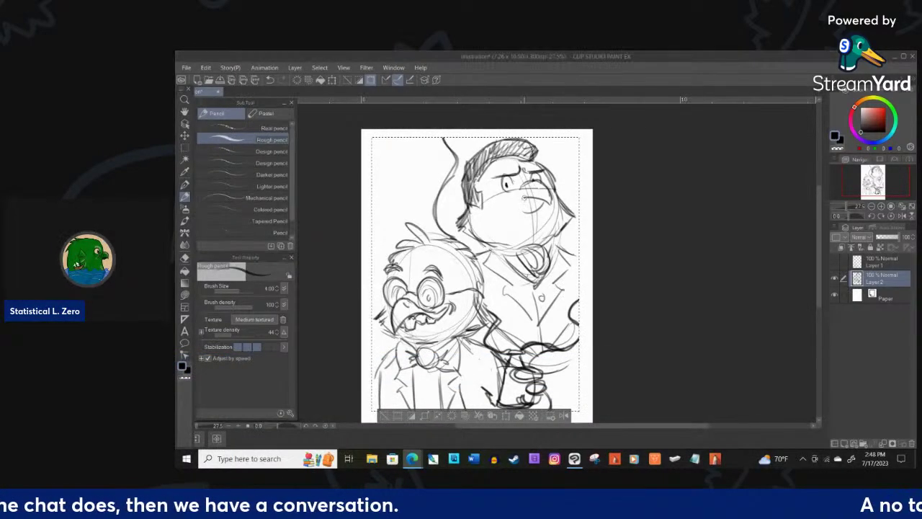
{"action": "mouse_move", "coordinate": [508, 195]}
{"action": "left_mouse_down"}
{"action": "mouse_move", "coordinate": [522, 196]}
{"action": "mouse_move", "coordinate": [504, 198]}
{"action": "mouse_move", "coordinate": [507, 206]}
{"action": "mouse_move", "coordinate": [511, 186]}
{"action": "mouse_move", "coordinate": [542, 180]}
{"action": "mouse_move", "coordinate": [534, 212]}
{"action": "mouse_move", "coordinate": [547, 194]}
{"action": "mouse_move", "coordinate": [535, 186]}
{"action": "left_mouse_up"}
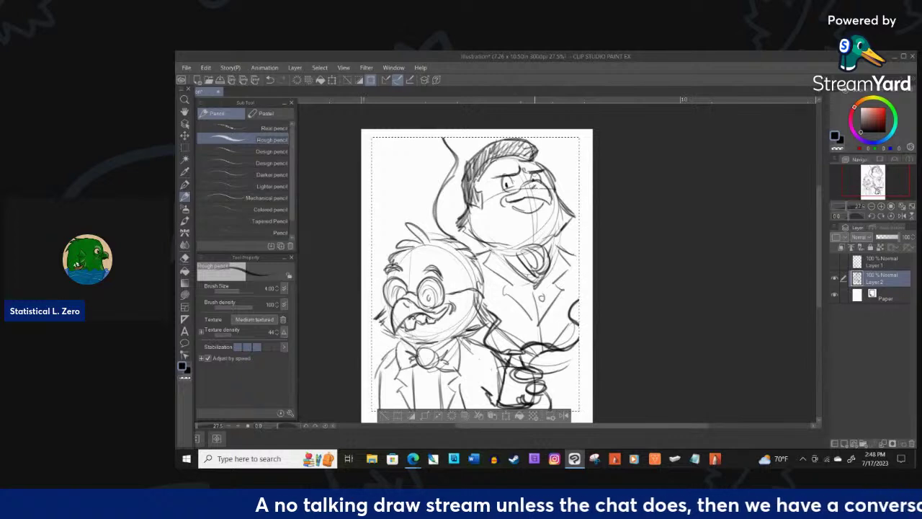
- Sketch a cigar sticking out of the taller bird's beak and shade it with Rough pencil hatching
{"action": "mouse_move", "coordinate": [526, 235]}
{"action": "left_mouse_down"}
{"action": "mouse_move", "coordinate": [546, 226]}
{"action": "mouse_move", "coordinate": [528, 212]}
{"action": "mouse_move", "coordinate": [545, 199]}
{"action": "mouse_move", "coordinate": [535, 243]}
{"action": "left_mouse_up"}
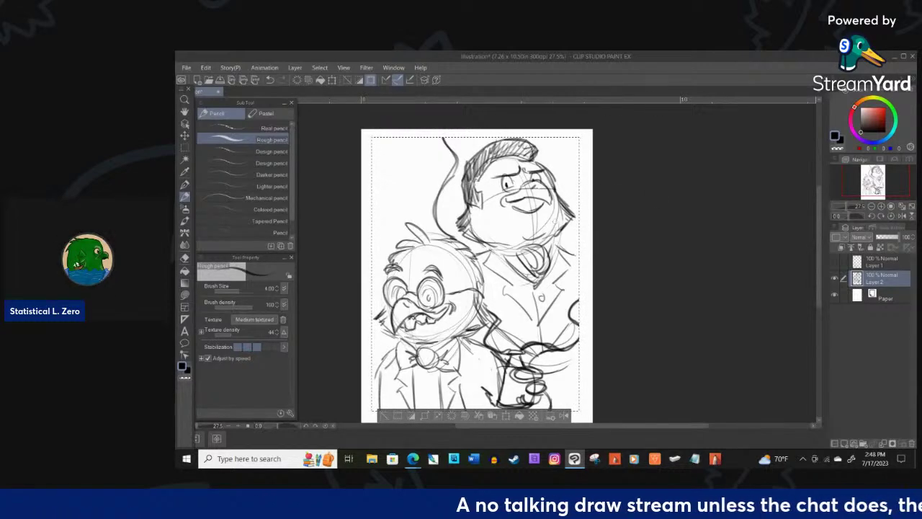
{"action": "scroll", "coordinate": [563, 155], "scroll_direction": "down", "scroll_amount": 3}
{"action": "scroll", "coordinate": [545, 307], "scroll_direction": "up", "scroll_amount": 2}
{"action": "scroll", "coordinate": [543, 305], "scroll_direction": "down", "scroll_amount": 1}
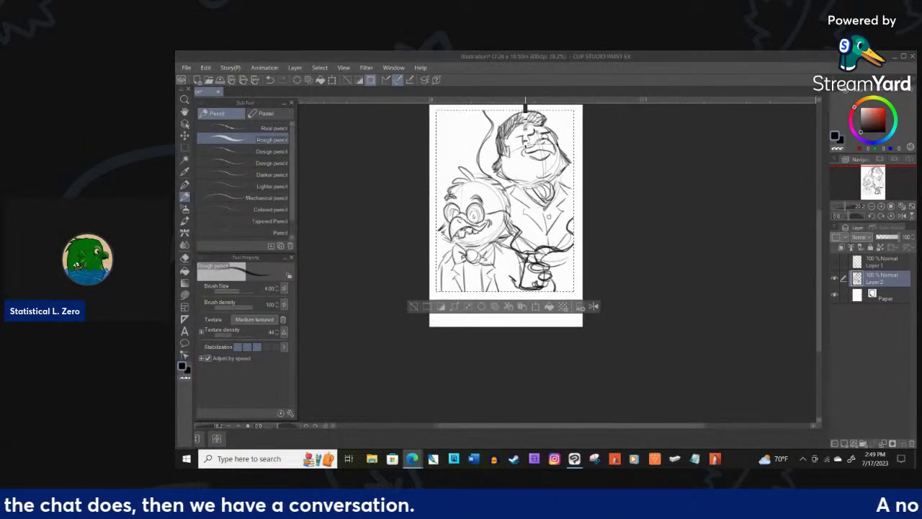
{"action": "scroll", "coordinate": [515, 171], "scroll_direction": "up", "scroll_amount": 2}
{"action": "scroll", "coordinate": [514, 171], "scroll_direction": "up", "scroll_amount": 1}
{"action": "scroll", "coordinate": [514, 171], "scroll_direction": "down", "scroll_amount": 2}
{"action": "scroll", "coordinate": [515, 170], "scroll_direction": "up", "scroll_amount": 2}
{"action": "scroll", "coordinate": [598, 183], "scroll_direction": "up", "scroll_amount": 2}
{"action": "scroll", "coordinate": [597, 184], "scroll_direction": "down", "scroll_amount": 3}
{"action": "scroll", "coordinate": [597, 184], "scroll_direction": "up", "scroll_amount": 4}
{"action": "mouse_move", "coordinate": [556, 227]}
{"action": "left_mouse_down"}
{"action": "mouse_move", "coordinate": [587, 209]}
{"action": "mouse_move", "coordinate": [557, 240]}
{"action": "left_mouse_up"}
{"action": "key", "text": "e"}
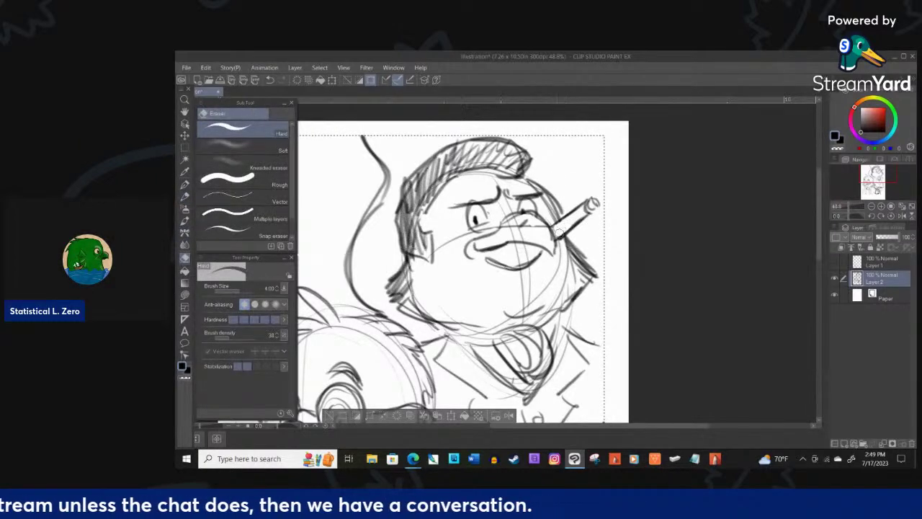
{"action": "left_click", "coordinate": [184, 194]}
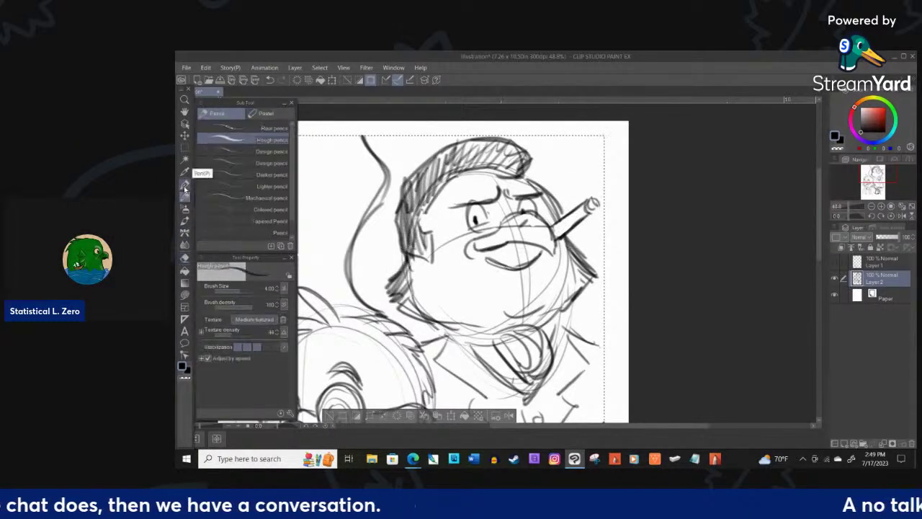
{"action": "mouse_move", "coordinate": [571, 208]}
{"action": "left_mouse_down"}
{"action": "mouse_move", "coordinate": [572, 224]}
{"action": "mouse_move", "coordinate": [557, 236]}
{"action": "left_mouse_up"}
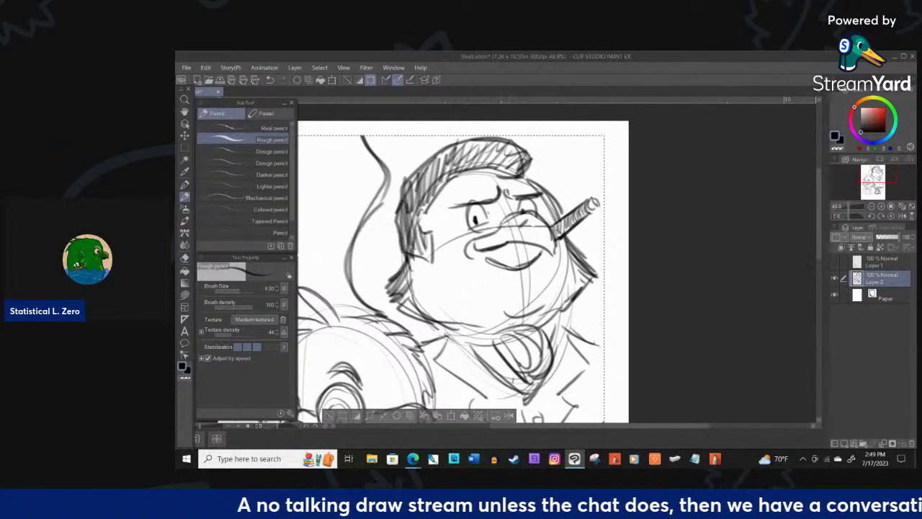
- Round off the front tip of the taller bird's pompadour and darken the brow line over the eye
{"action": "left_click_drag", "start_coordinate": [530, 162], "coordinate": [514, 176]}
{"action": "left_click_drag", "start_coordinate": [536, 163], "coordinate": [519, 176]}
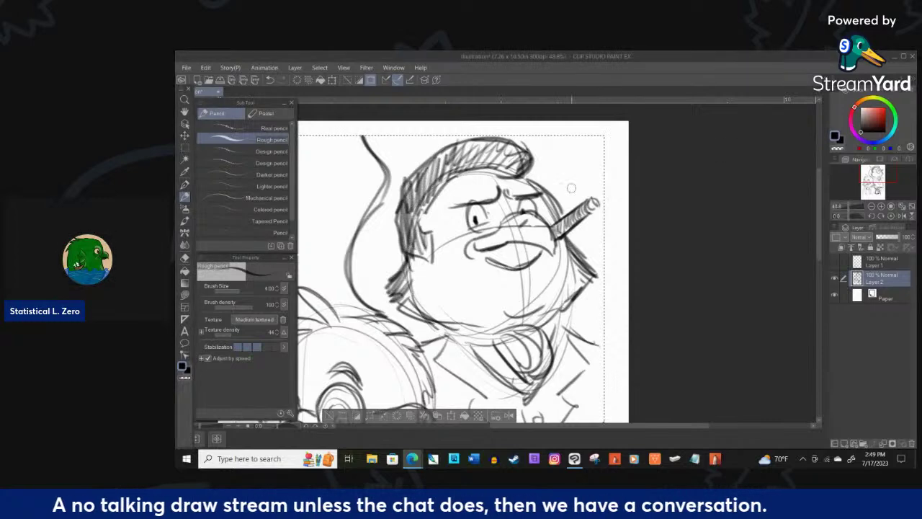
{"action": "scroll", "coordinate": [513, 204], "scroll_direction": "down", "scroll_amount": 1}
{"action": "scroll", "coordinate": [511, 204], "scroll_direction": "down", "scroll_amount": 2}
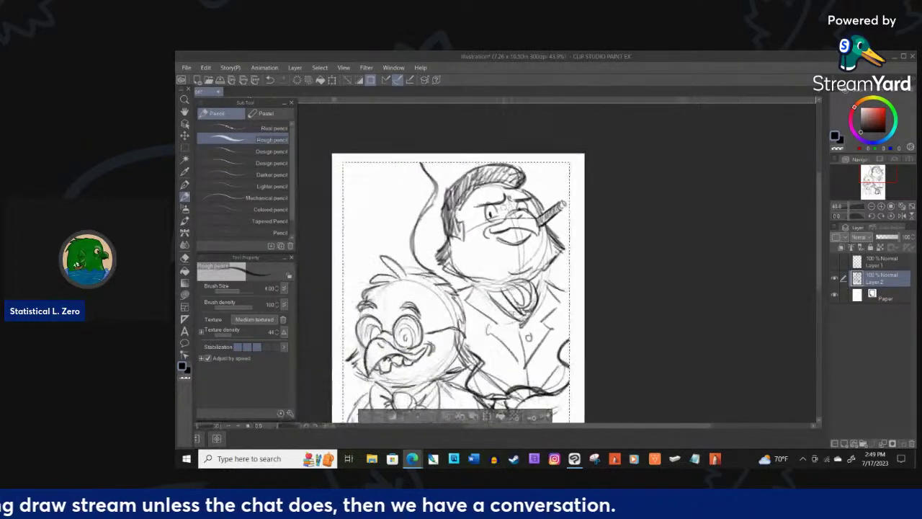
{"action": "left_click_drag", "start_coordinate": [473, 204], "coordinate": [504, 193]}
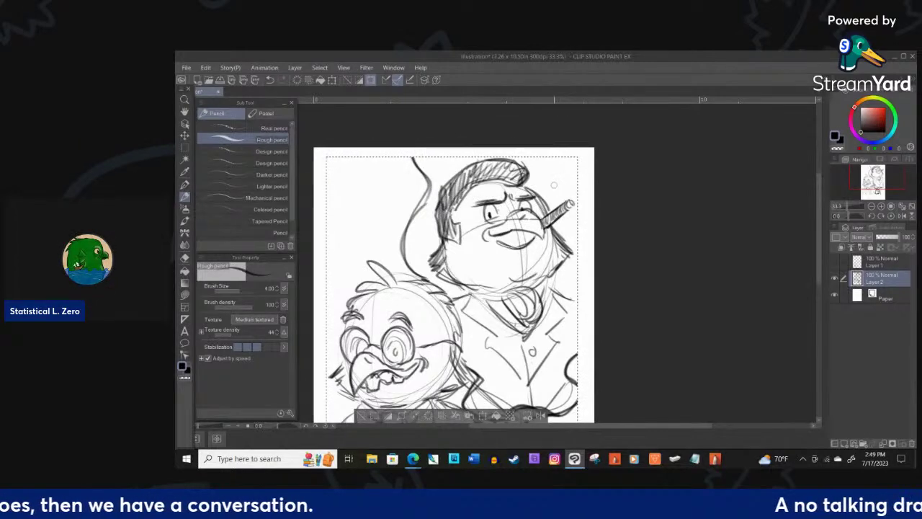
- Recolour the transparency-locked two-bird sketch red with a Lasso fill and lower its layer opacity to 12%
{"action": "scroll", "coordinate": [529, 213], "scroll_direction": "down", "scroll_amount": 3}
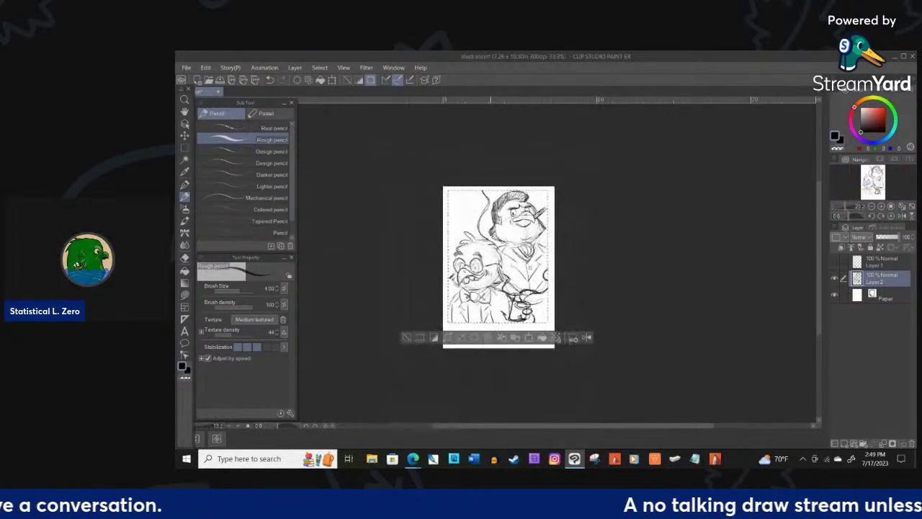
{"action": "scroll", "coordinate": [490, 273], "scroll_direction": "up", "scroll_amount": 1}
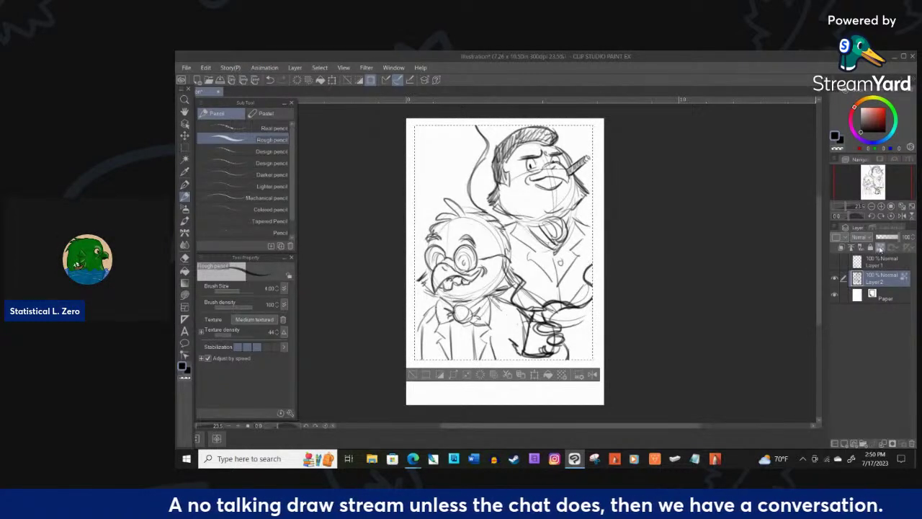
{"action": "left_click", "coordinate": [884, 108]}
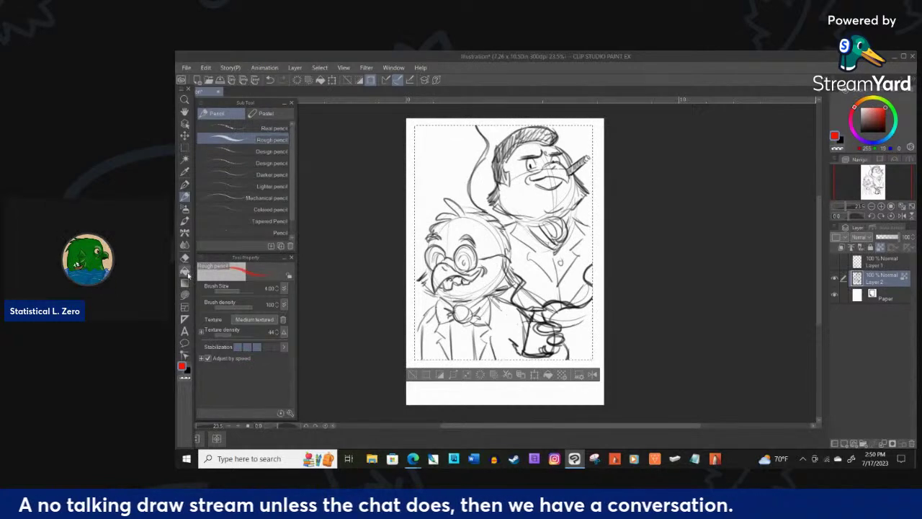
{"action": "left_click", "coordinate": [185, 294]}
{"action": "mouse_move", "coordinate": [631, 153]}
{"action": "left_mouse_down"}
{"action": "mouse_move", "coordinate": [537, 107]}
{"action": "mouse_move", "coordinate": [348, 210]}
{"action": "mouse_move", "coordinate": [539, 403]}
{"action": "mouse_move", "coordinate": [622, 108]}
{"action": "left_mouse_up"}
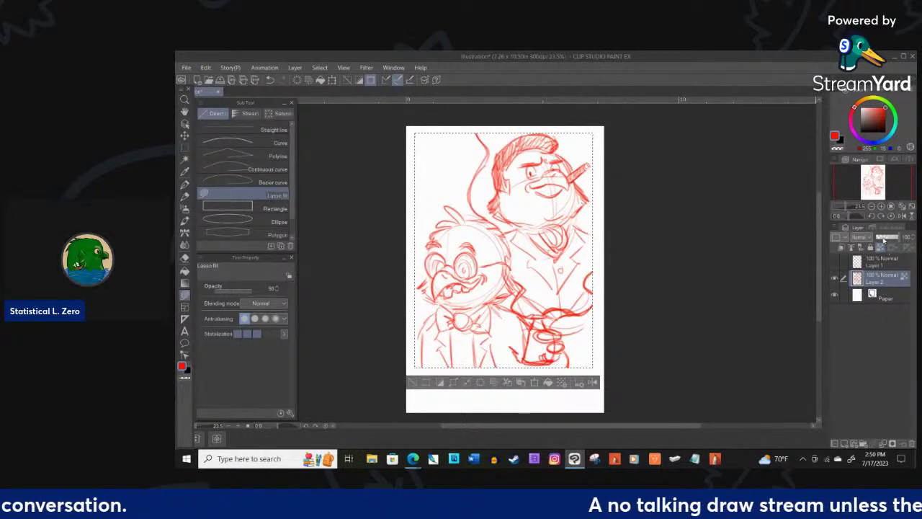
{"action": "left_click_drag", "start_coordinate": [887, 238], "coordinate": [879, 237]}
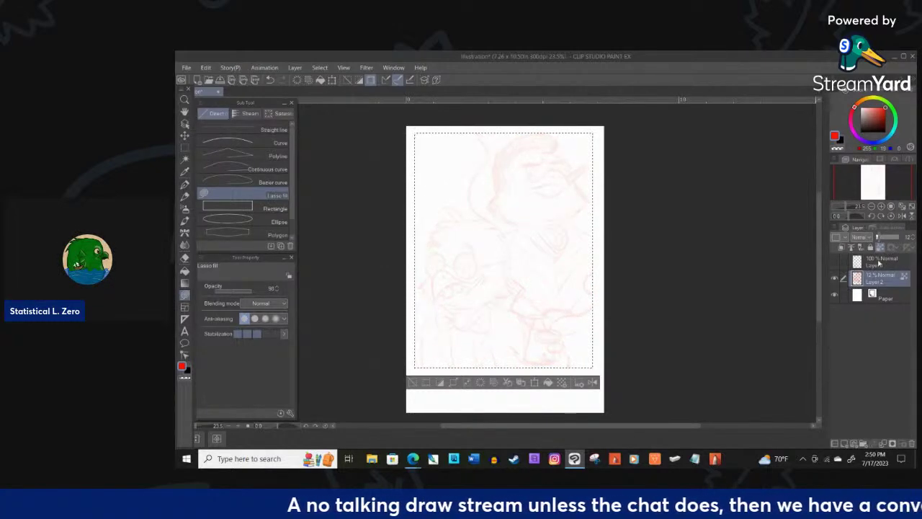
- Add a new layer above the faded red sketch and set up the G-pen in black for inking
{"action": "left_click", "coordinate": [844, 444]}
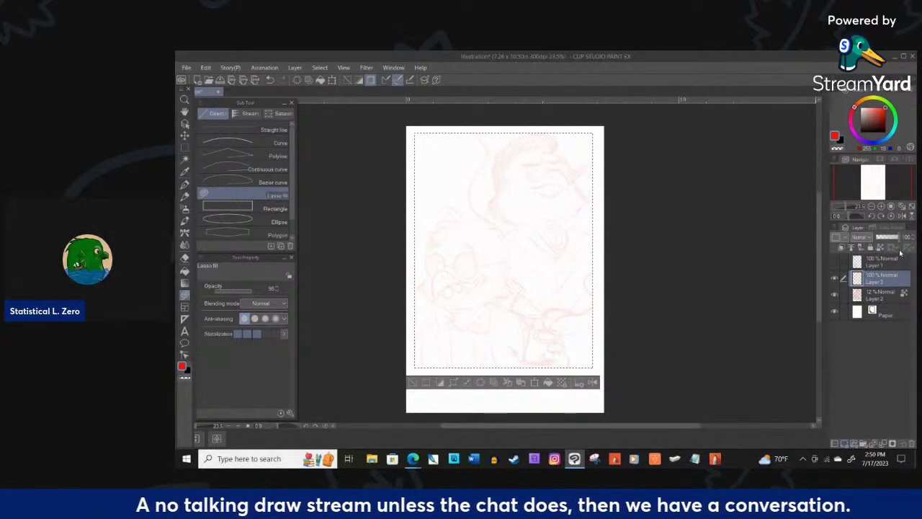
{"action": "scroll", "coordinate": [396, 180], "scroll_direction": "up", "scroll_amount": 1}
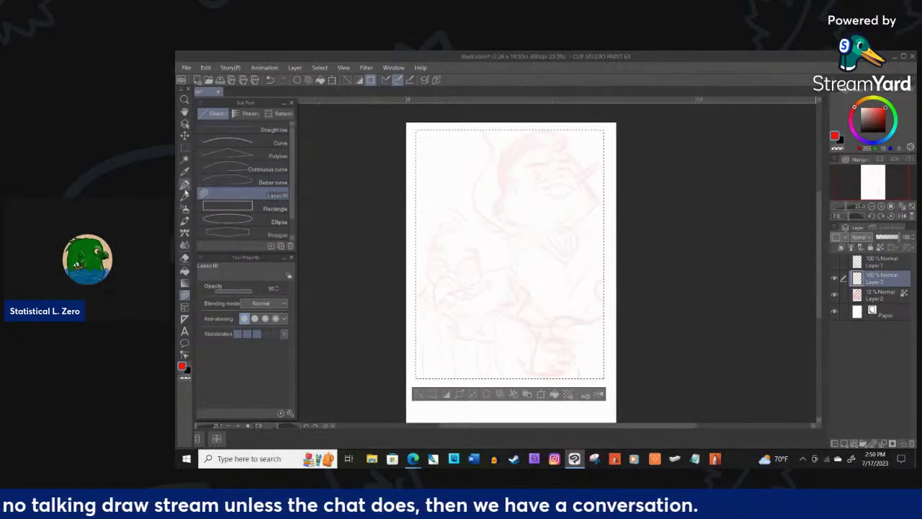
{"action": "key", "text": "p"}
{"action": "scroll", "coordinate": [416, 177], "scroll_direction": "up", "scroll_amount": 1}
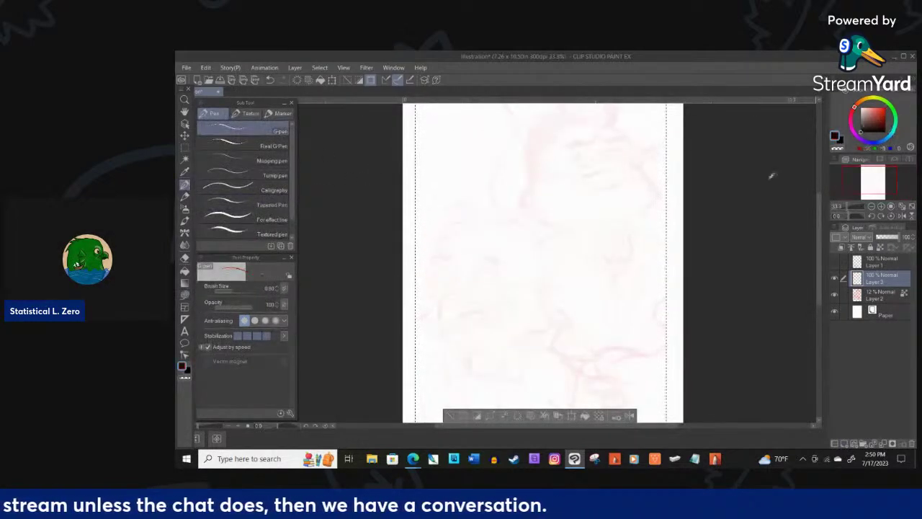
{"action": "scroll", "coordinate": [477, 257], "scroll_direction": "up", "scroll_amount": 1}
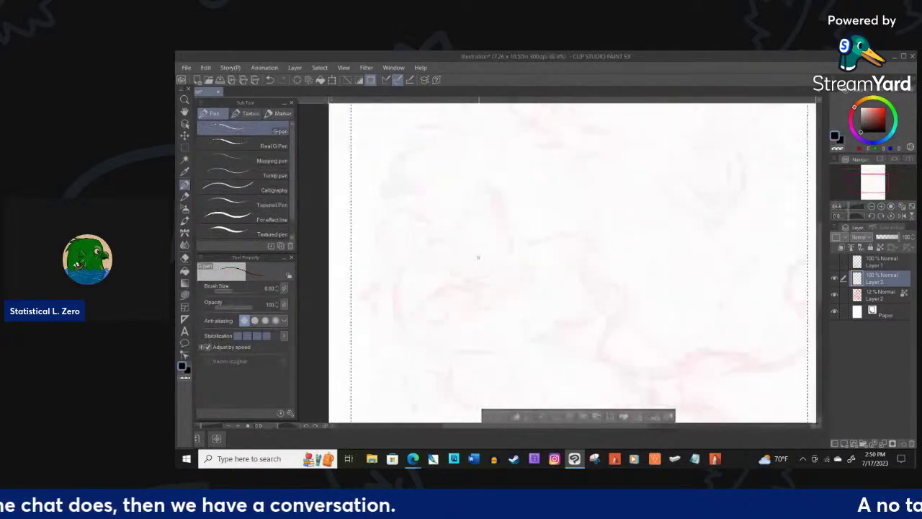
{"action": "scroll", "coordinate": [478, 258], "scroll_direction": "up", "scroll_amount": 1}
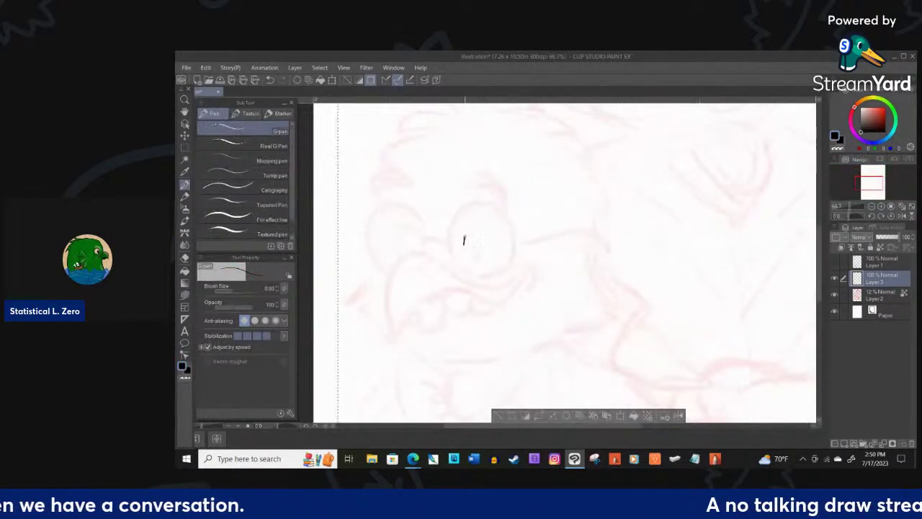
{"action": "left_click_drag", "start_coordinate": [490, 240], "coordinate": [492, 263]}
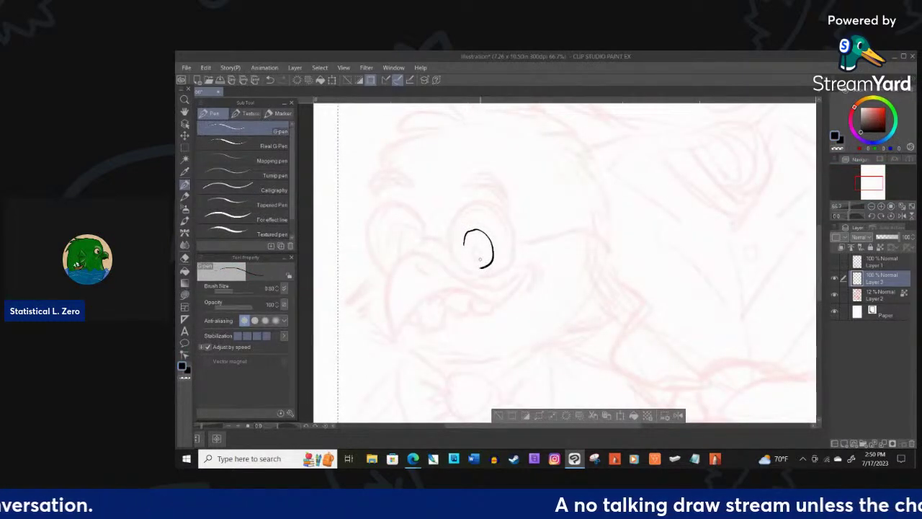
{"action": "key", "text": "ctrl+z"}
{"action": "key", "text": "bracketright"}
{"action": "key", "text": "bracketright"}
{"action": "key", "text": "bracketright"}
{"action": "key", "text": "bracketright"}
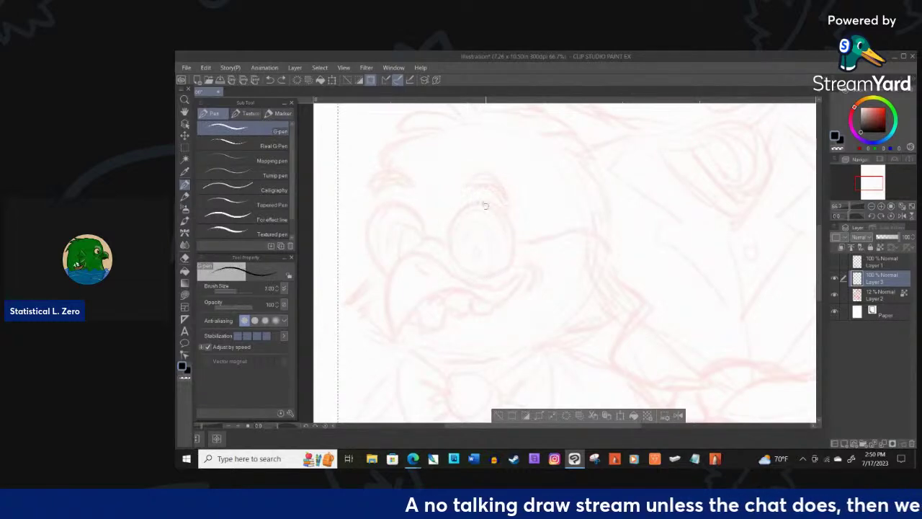
{"action": "key", "text": "bracketleft"}
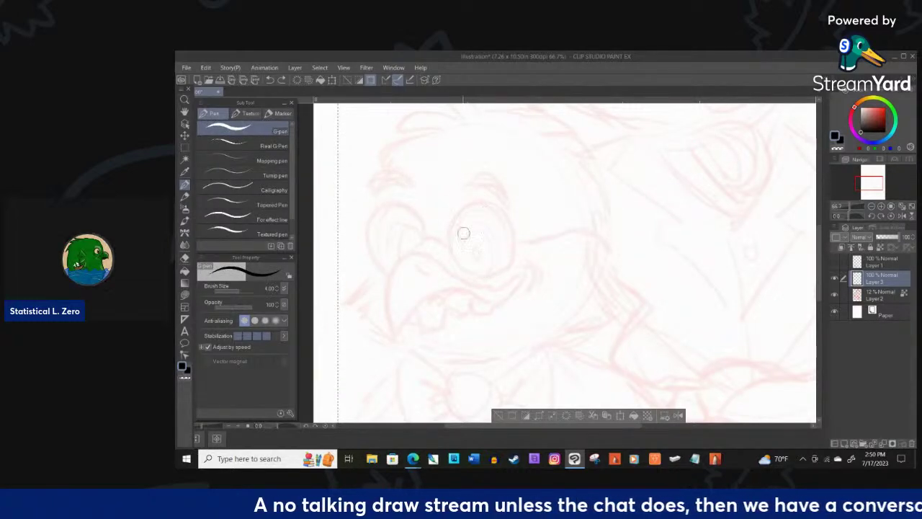
{"action": "mouse_move", "coordinate": [460, 239]}
{"action": "left_mouse_down"}
{"action": "mouse_move", "coordinate": [476, 222]}
{"action": "mouse_move", "coordinate": [491, 232]}
{"action": "mouse_move", "coordinate": [486, 270]}
{"action": "mouse_move", "coordinate": [479, 253]}
{"action": "left_mouse_up"}
{"action": "key", "text": "ctrl+z"}
- Try inking the shorter bird's eyes and round glasses with a thick G-pen line, and undo those strokes
{"action": "key", "text": "bracketleft"}
{"action": "key", "text": "bracketleft"}
{"action": "key", "text": "bracketleft"}
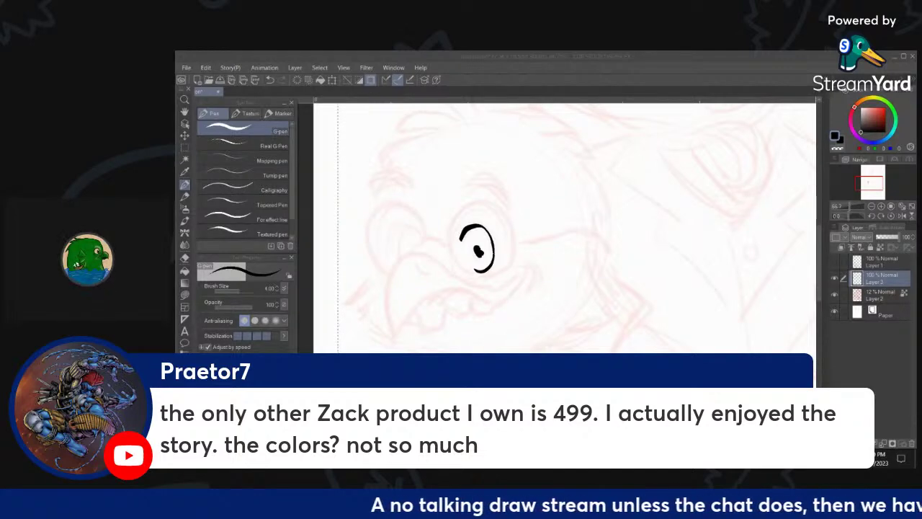
{"action": "left_click", "coordinate": [462, 282]}
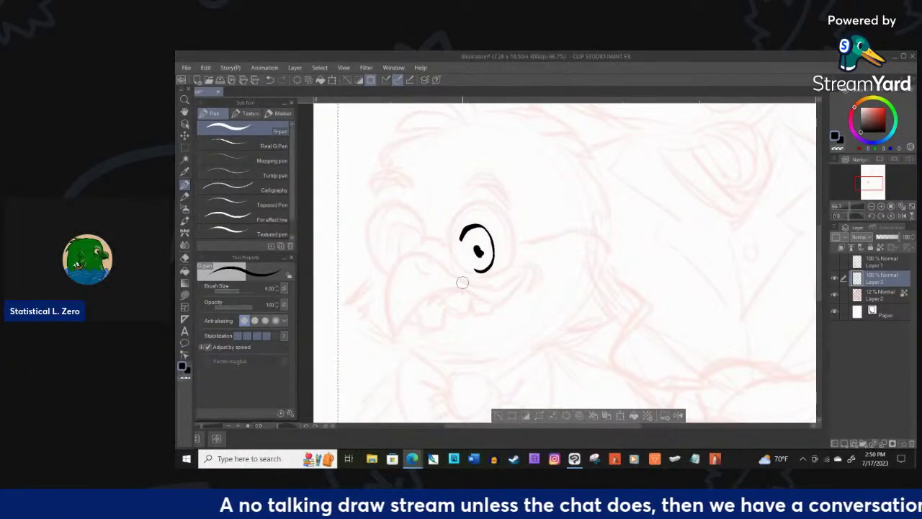
{"action": "left_click_drag", "start_coordinate": [479, 247], "coordinate": [480, 251]}
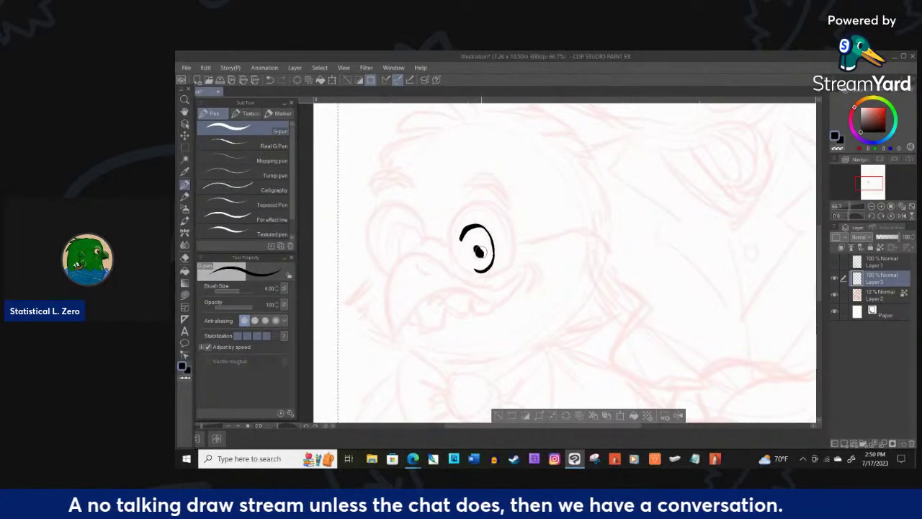
{"action": "mouse_move", "coordinate": [421, 238]}
{"action": "left_mouse_down"}
{"action": "mouse_move", "coordinate": [406, 230]}
{"action": "mouse_move", "coordinate": [400, 254]}
{"action": "mouse_move", "coordinate": [446, 236]}
{"action": "mouse_move", "coordinate": [451, 222]}
{"action": "mouse_move", "coordinate": [484, 204]}
{"action": "mouse_move", "coordinate": [507, 226]}
{"action": "mouse_move", "coordinate": [511, 255]}
{"action": "mouse_move", "coordinate": [472, 283]}
{"action": "mouse_move", "coordinate": [448, 242]}
{"action": "mouse_move", "coordinate": [453, 260]}
{"action": "mouse_move", "coordinate": [405, 203]}
{"action": "mouse_move", "coordinate": [372, 209]}
{"action": "mouse_move", "coordinate": [371, 255]}
{"action": "mouse_move", "coordinate": [393, 268]}
{"action": "left_mouse_up"}
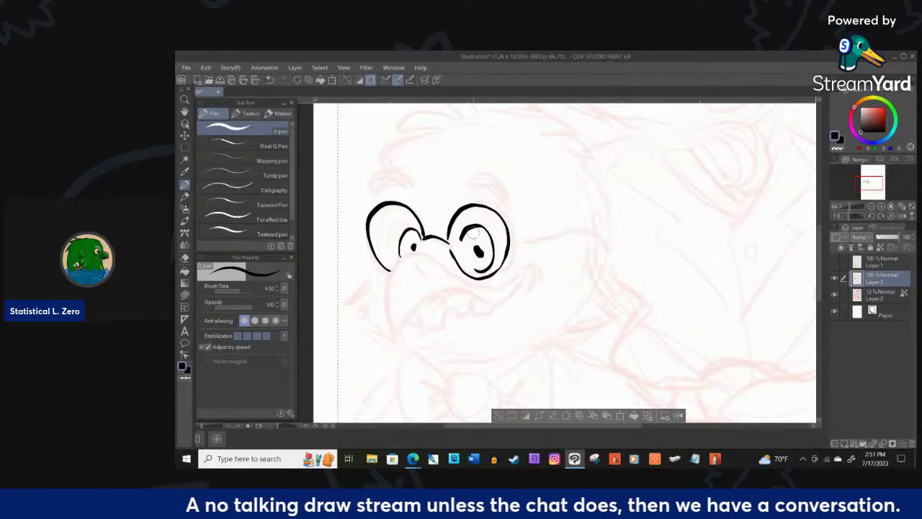
{"action": "key", "text": "ctrl+z"}
{"action": "key", "text": "ctrl+z"}
{"action": "key", "text": "ctrl+z"}
{"action": "key", "text": "ctrl+z"}
{"action": "key", "text": "ctrl+z"}
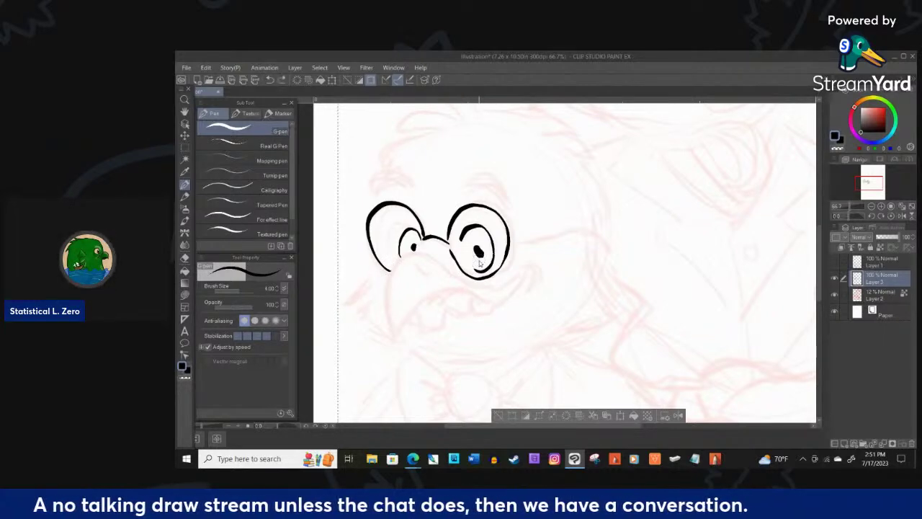
{"action": "key", "text": "ctrl+z"}
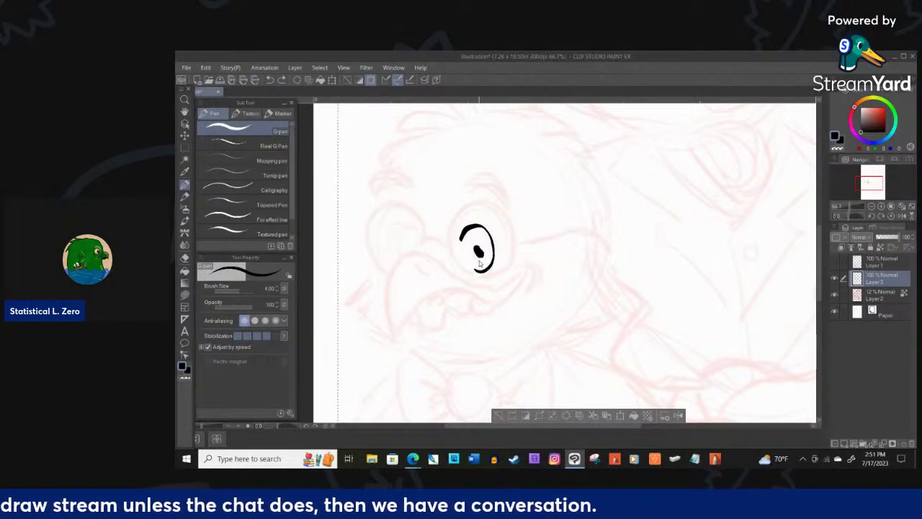
{"action": "key", "text": "ctrl+z"}
- Reduce the G-pen size to 1.00 and ink the shorter bird's near eye with its pupil and surrounding crease lines
{"action": "key", "text": "bracketleft"}
{"action": "key", "text": "bracketleft"}
{"action": "key", "text": "bracketleft"}
{"action": "key", "text": "bracketleft"}
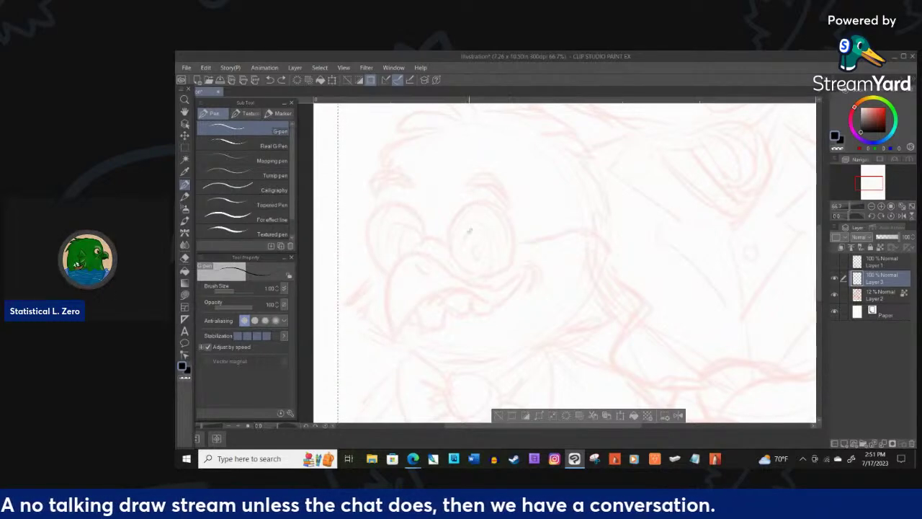
{"action": "mouse_move", "coordinate": [461, 244]}
{"action": "left_mouse_down"}
{"action": "mouse_move", "coordinate": [466, 232]}
{"action": "mouse_move", "coordinate": [485, 232]}
{"action": "mouse_move", "coordinate": [482, 265]}
{"action": "mouse_move", "coordinate": [462, 248]}
{"action": "mouse_move", "coordinate": [480, 254]}
{"action": "left_mouse_up"}
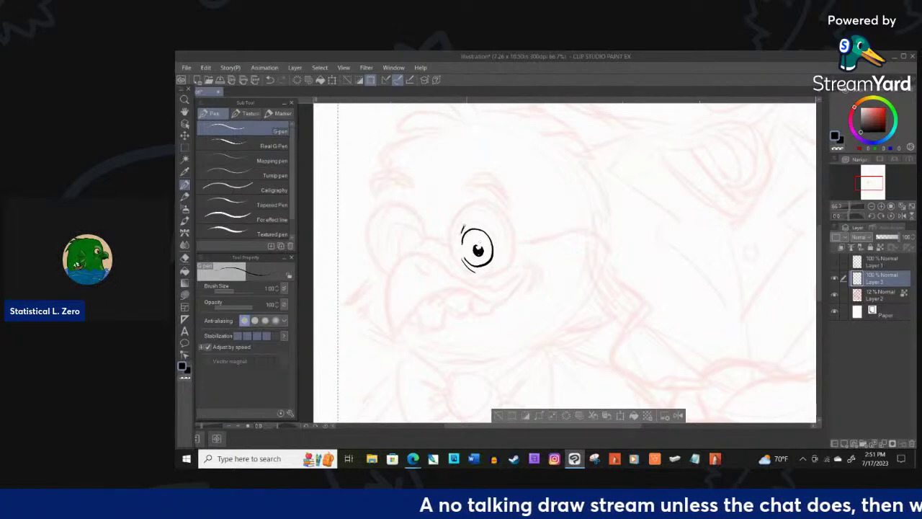
{"action": "mouse_move", "coordinate": [494, 240]}
{"action": "left_mouse_down"}
{"action": "mouse_move", "coordinate": [495, 255]}
{"action": "mouse_move", "coordinate": [438, 263]}
{"action": "mouse_move", "coordinate": [410, 251]}
{"action": "mouse_move", "coordinate": [391, 270]}
{"action": "mouse_move", "coordinate": [390, 315]}
{"action": "mouse_move", "coordinate": [444, 290]}
{"action": "mouse_move", "coordinate": [480, 298]}
{"action": "mouse_move", "coordinate": [515, 287]}
{"action": "left_mouse_up"}
- Ink the shorter bird's hooked beak with its mouth corner, crooked teeth and nostril, plus the far eye behind it
{"action": "mouse_move", "coordinate": [460, 277]}
{"action": "left_mouse_down"}
{"action": "mouse_move", "coordinate": [510, 280]}
{"action": "mouse_move", "coordinate": [518, 272]}
{"action": "left_mouse_up"}
{"action": "mouse_move", "coordinate": [515, 266]}
{"action": "left_mouse_down"}
{"action": "mouse_move", "coordinate": [529, 264]}
{"action": "mouse_move", "coordinate": [524, 287]}
{"action": "left_mouse_up"}
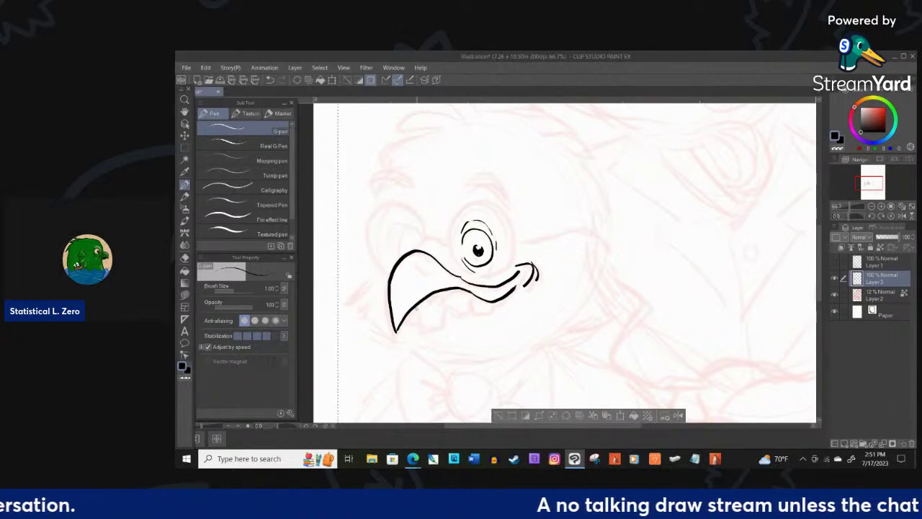
{"action": "mouse_move", "coordinate": [408, 312]}
{"action": "left_mouse_down"}
{"action": "mouse_move", "coordinate": [431, 328]}
{"action": "mouse_move", "coordinate": [442, 326]}
{"action": "mouse_move", "coordinate": [444, 310]}
{"action": "mouse_move", "coordinate": [470, 310]}
{"action": "mouse_move", "coordinate": [428, 304]}
{"action": "left_mouse_up"}
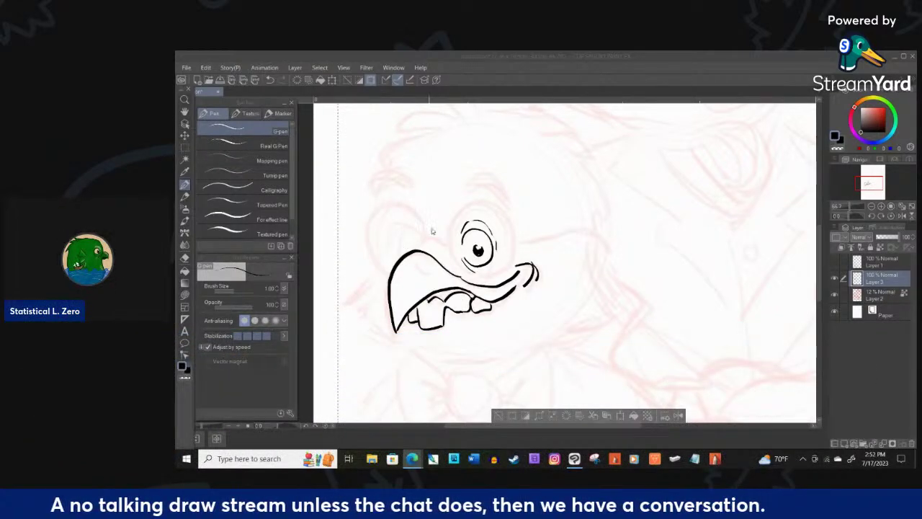
{"action": "left_click_drag", "start_coordinate": [417, 264], "coordinate": [435, 272]}
{"action": "mouse_move", "coordinate": [421, 235]}
{"action": "left_mouse_down"}
{"action": "mouse_move", "coordinate": [404, 228]}
{"action": "mouse_move", "coordinate": [398, 252]}
{"action": "mouse_move", "coordinate": [413, 248]}
{"action": "left_mouse_up"}
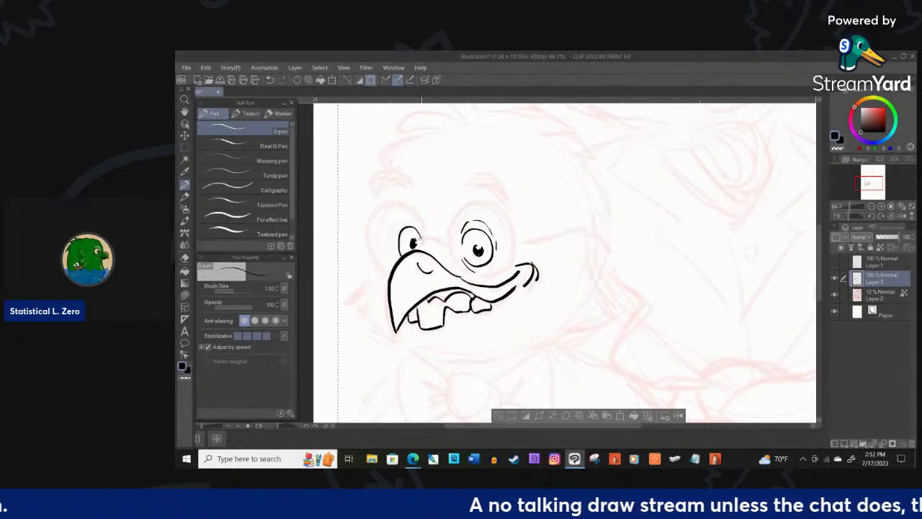
- Ink the round glasses frames and bridge around the shorter bird's eyes, and fill in both thick eyebrows
{"action": "mouse_move", "coordinate": [458, 230]}
{"action": "left_mouse_down"}
{"action": "mouse_move", "coordinate": [445, 244]}
{"action": "mouse_move", "coordinate": [459, 211]}
{"action": "left_mouse_up"}
{"action": "mouse_move", "coordinate": [482, 205]}
{"action": "left_mouse_down"}
{"action": "mouse_move", "coordinate": [504, 220]}
{"action": "mouse_move", "coordinate": [512, 268]}
{"action": "mouse_move", "coordinate": [462, 274]}
{"action": "mouse_move", "coordinate": [410, 206]}
{"action": "mouse_move", "coordinate": [376, 209]}
{"action": "mouse_move", "coordinate": [380, 260]}
{"action": "mouse_move", "coordinate": [395, 268]}
{"action": "left_mouse_up"}
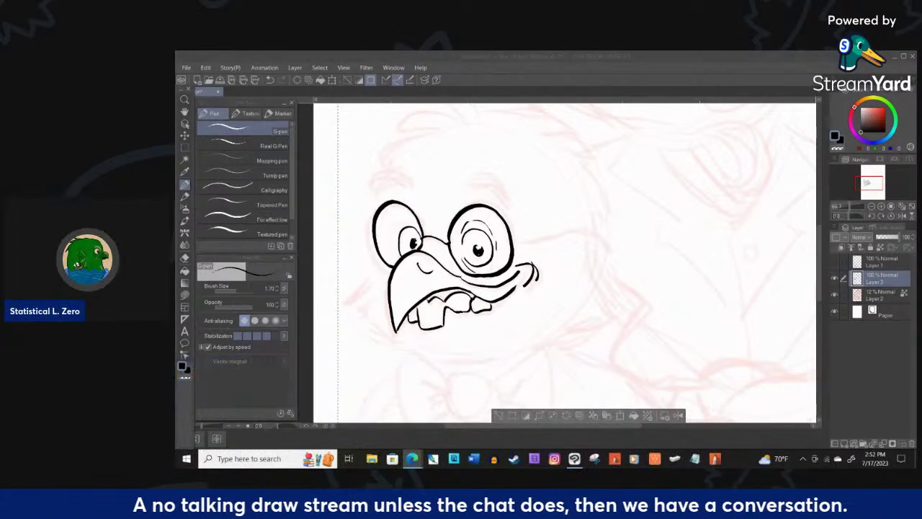
{"action": "left_click_drag", "start_coordinate": [423, 239], "coordinate": [449, 246]}
{"action": "mouse_move", "coordinate": [470, 178]}
{"action": "left_mouse_down"}
{"action": "mouse_move", "coordinate": [503, 192]}
{"action": "mouse_move", "coordinate": [467, 181]}
{"action": "left_mouse_up"}
{"action": "mouse_move", "coordinate": [399, 183]}
{"action": "left_mouse_down"}
{"action": "mouse_move", "coordinate": [374, 189]}
{"action": "mouse_move", "coordinate": [404, 174]}
{"action": "mouse_move", "coordinate": [376, 190]}
{"action": "mouse_move", "coordinate": [405, 177]}
{"action": "mouse_move", "coordinate": [412, 186]}
{"action": "left_mouse_up"}
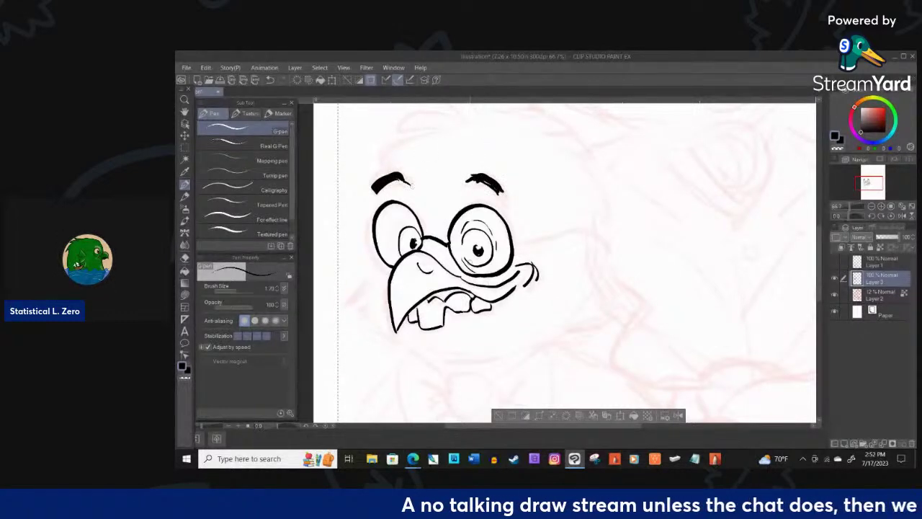
- Ink the shorter bird's feathered crown, back of the head and jaw, along with the glasses' temple arm
{"action": "scroll", "coordinate": [497, 281], "scroll_direction": "down", "scroll_amount": 2}
{"action": "scroll", "coordinate": [490, 222], "scroll_direction": "up", "scroll_amount": 1}
{"action": "mouse_move", "coordinate": [487, 186]}
{"action": "left_mouse_down"}
{"action": "mouse_move", "coordinate": [439, 151]}
{"action": "mouse_move", "coordinate": [481, 188]}
{"action": "mouse_move", "coordinate": [426, 194]}
{"action": "mouse_move", "coordinate": [412, 218]}
{"action": "mouse_move", "coordinate": [423, 225]}
{"action": "left_mouse_up"}
{"action": "mouse_move", "coordinate": [487, 186]}
{"action": "left_mouse_down"}
{"action": "mouse_move", "coordinate": [547, 186]}
{"action": "mouse_move", "coordinate": [538, 205]}
{"action": "mouse_move", "coordinate": [560, 211]}
{"action": "mouse_move", "coordinate": [585, 249]}
{"action": "mouse_move", "coordinate": [575, 275]}
{"action": "left_mouse_up"}
{"action": "mouse_move", "coordinate": [511, 281]}
{"action": "left_mouse_down"}
{"action": "mouse_move", "coordinate": [583, 268]}
{"action": "mouse_move", "coordinate": [602, 327]}
{"action": "left_mouse_up"}
{"action": "mouse_move", "coordinate": [576, 298]}
{"action": "left_mouse_down"}
{"action": "mouse_move", "coordinate": [598, 329]}
{"action": "mouse_move", "coordinate": [532, 360]}
{"action": "mouse_move", "coordinate": [466, 370]}
{"action": "left_mouse_up"}
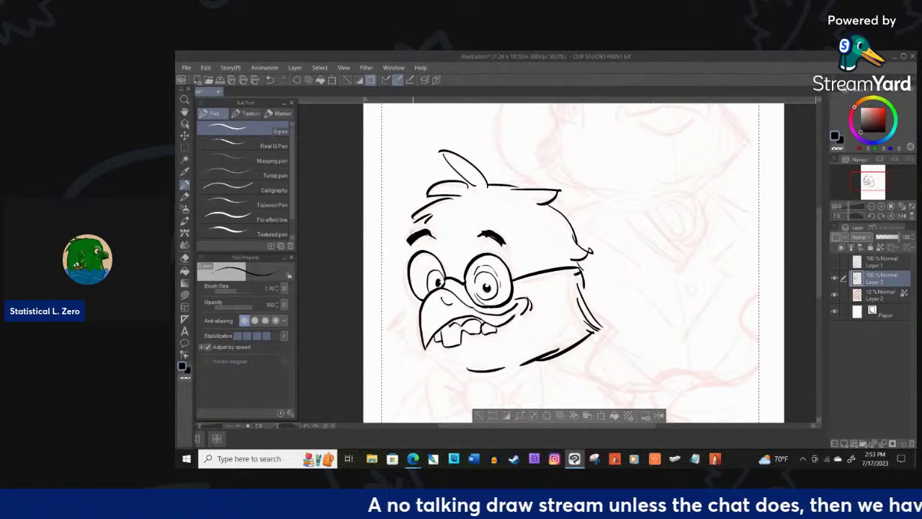
- Ink the front of the shorter bird's face, the pointed cheek feathers and the rounded chin line beneath the beak
{"action": "left_click_drag", "start_coordinate": [417, 219], "coordinate": [406, 260]}
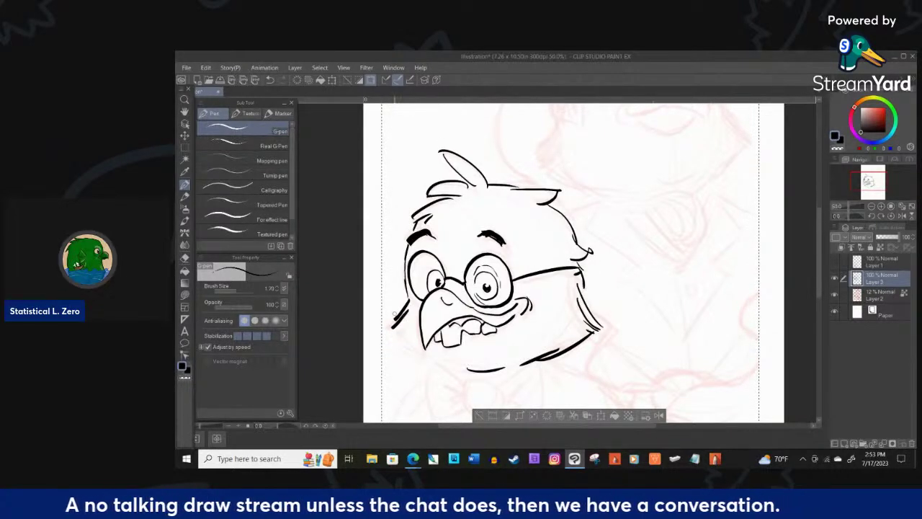
{"action": "left_click_drag", "start_coordinate": [398, 328], "coordinate": [465, 368]}
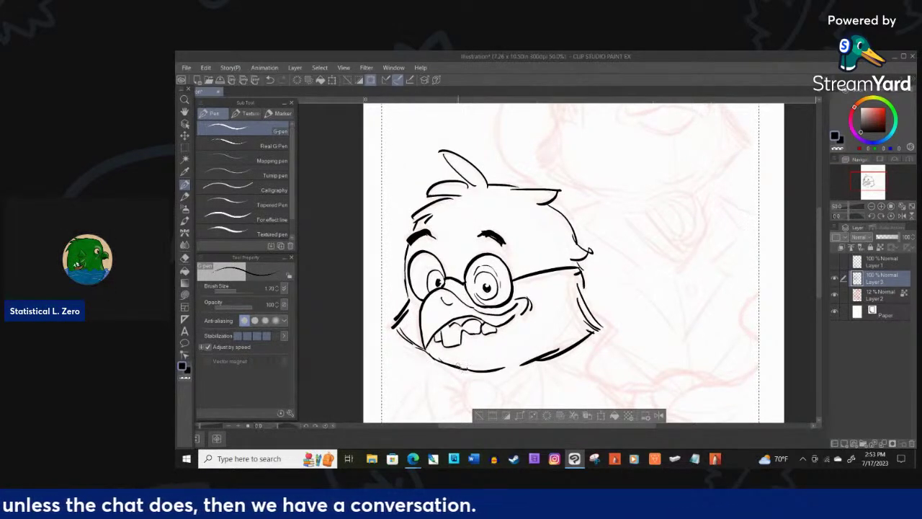
{"action": "key", "text": "ctrl+z"}
{"action": "key", "text": "ctrl+z"}
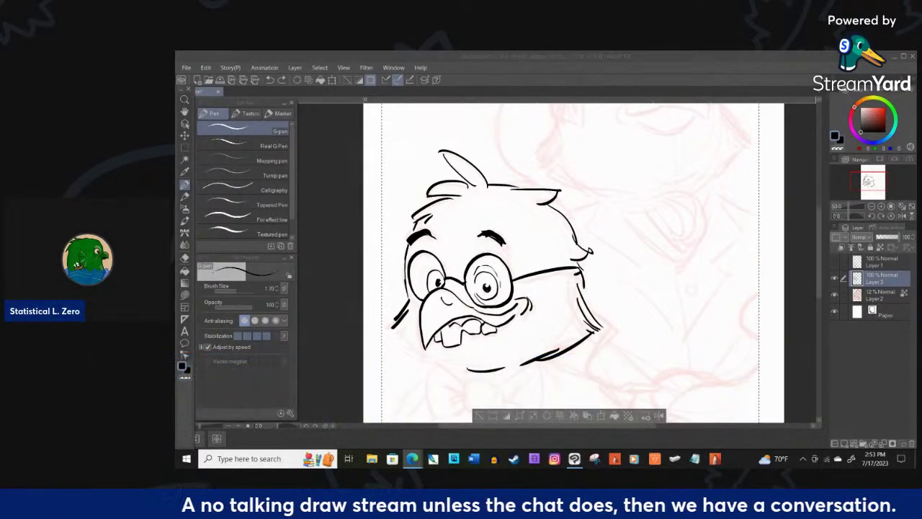
{"action": "mouse_move", "coordinate": [420, 345]}
{"action": "left_mouse_down"}
{"action": "mouse_move", "coordinate": [430, 360]}
{"action": "mouse_move", "coordinate": [462, 365]}
{"action": "left_mouse_up"}
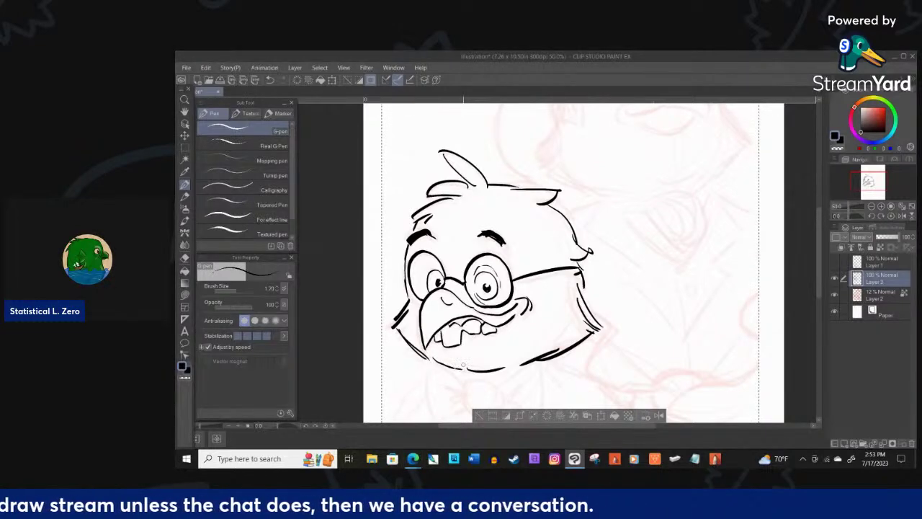
- Ink the shorter bird's bow tie with its round knot and fabric creases, plus the sloping shoulder and arm outline
{"action": "scroll", "coordinate": [473, 225], "scroll_direction": "down", "scroll_amount": 4}
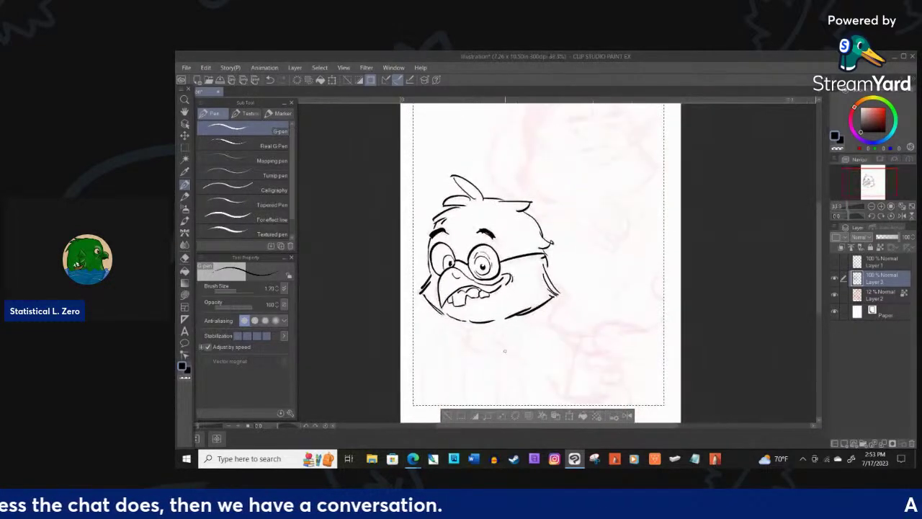
{"action": "scroll", "coordinate": [504, 351], "scroll_direction": "up", "scroll_amount": 4}
{"action": "left_click_drag", "start_coordinate": [447, 275], "coordinate": [466, 274]}
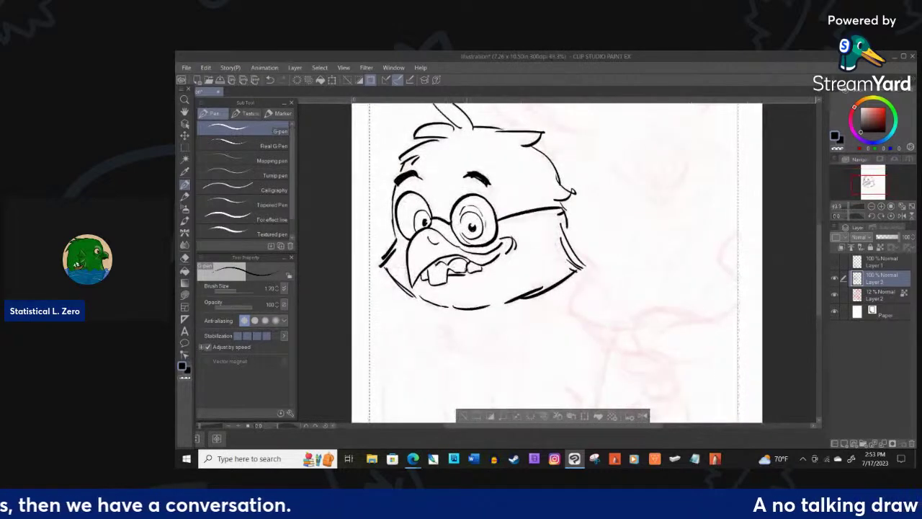
{"action": "mouse_move", "coordinate": [466, 321]}
{"action": "left_mouse_down"}
{"action": "mouse_move", "coordinate": [451, 329]}
{"action": "mouse_move", "coordinate": [472, 349]}
{"action": "mouse_move", "coordinate": [477, 320]}
{"action": "mouse_move", "coordinate": [430, 308]}
{"action": "mouse_move", "coordinate": [414, 325]}
{"action": "mouse_move", "coordinate": [441, 353]}
{"action": "mouse_move", "coordinate": [428, 324]}
{"action": "mouse_move", "coordinate": [436, 340]}
{"action": "left_mouse_up"}
{"action": "mouse_move", "coordinate": [436, 341]}
{"action": "left_mouse_down"}
{"action": "mouse_move", "coordinate": [508, 307]}
{"action": "mouse_move", "coordinate": [523, 335]}
{"action": "mouse_move", "coordinate": [502, 353]}
{"action": "mouse_move", "coordinate": [479, 347]}
{"action": "mouse_move", "coordinate": [482, 336]}
{"action": "left_mouse_up"}
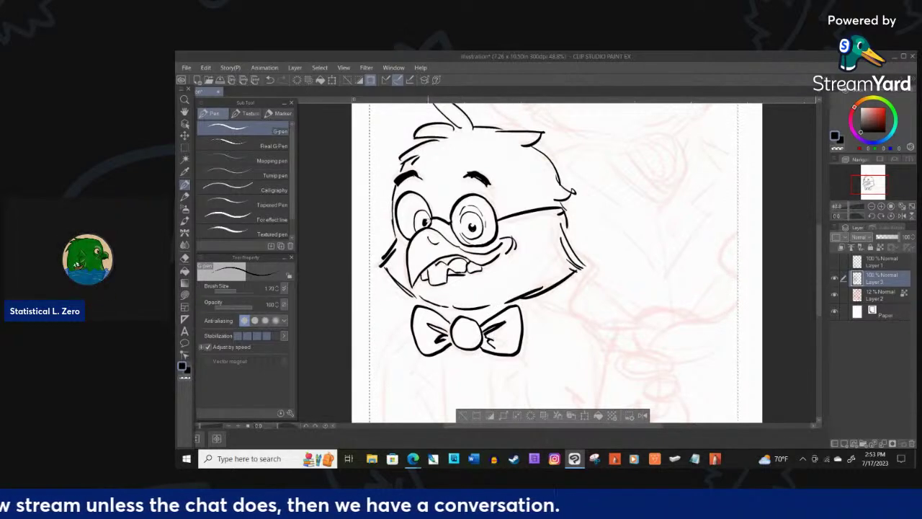
{"action": "key", "text": "ctrl+minus"}
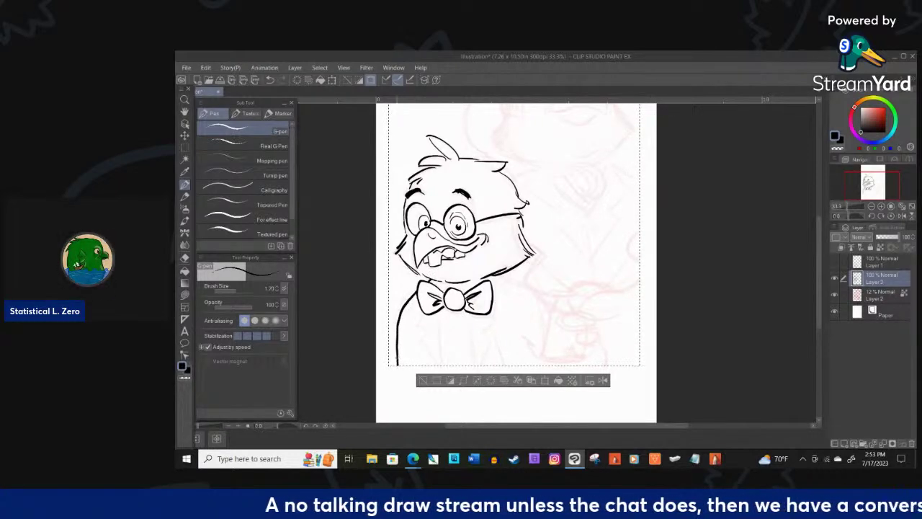
{"action": "left_click_drag", "start_coordinate": [523, 288], "coordinate": [537, 306]}
{"action": "key", "text": "ctrl+z"}
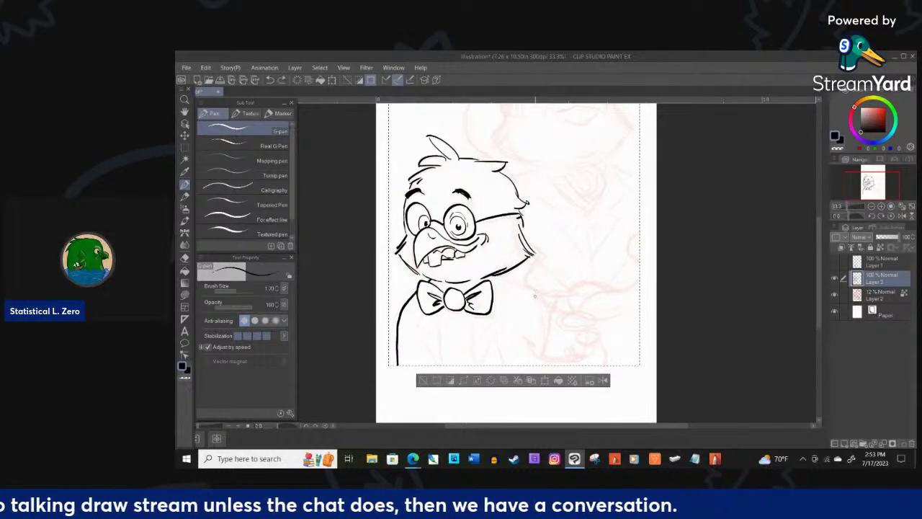
- Increase the G-pen size to 2.50 and ink the hand's curled fingers gripping the small flask
{"action": "key", "text": "bracketright"}
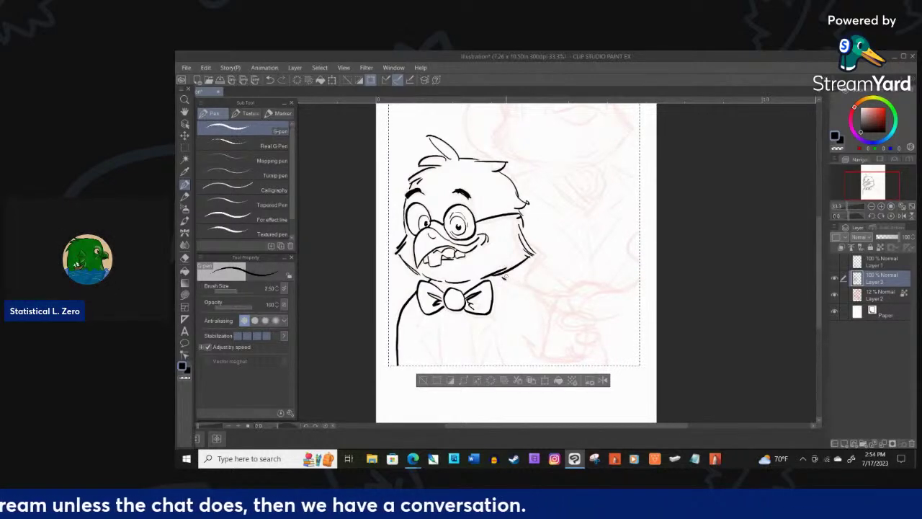
{"action": "mouse_move", "coordinate": [567, 312]}
{"action": "left_mouse_down"}
{"action": "mouse_move", "coordinate": [566, 324]}
{"action": "mouse_move", "coordinate": [594, 327]}
{"action": "left_mouse_up"}
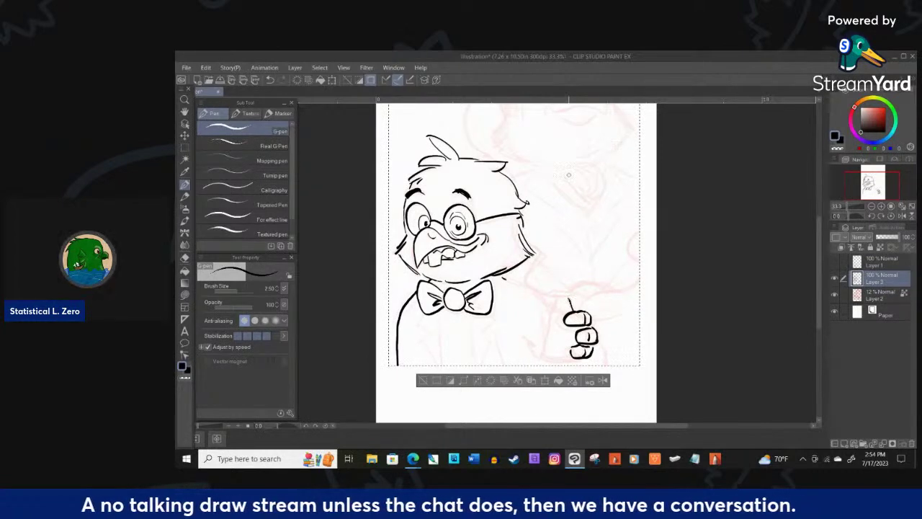
{"action": "key", "text": "ctrl+z"}
{"action": "mouse_move", "coordinate": [572, 298]}
{"action": "left_mouse_down"}
{"action": "mouse_move", "coordinate": [577, 311]}
{"action": "mouse_move", "coordinate": [555, 301]}
{"action": "mouse_move", "coordinate": [543, 353]}
{"action": "left_mouse_up"}
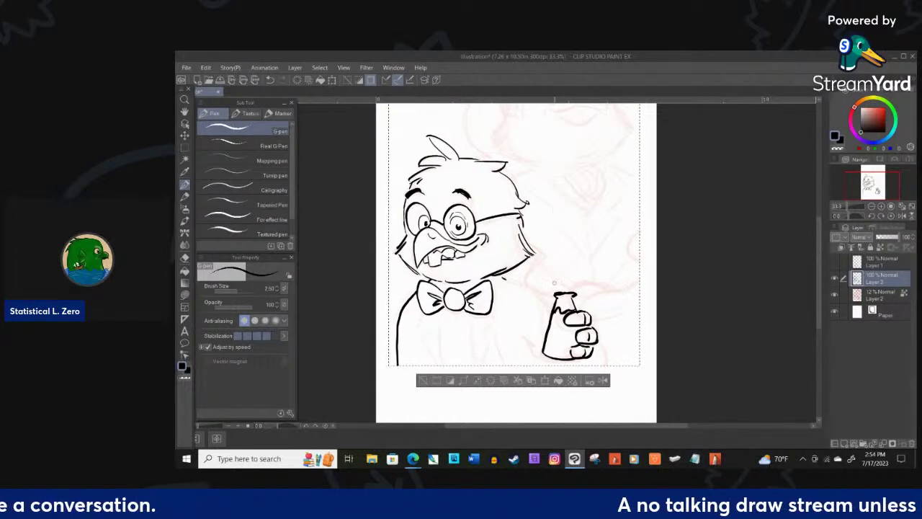
- Ink the wavy outline spreading from the flask's mouth to the page edge and rising behind the shorter bird's head
{"action": "left_click_drag", "start_coordinate": [556, 291], "coordinate": [538, 260]}
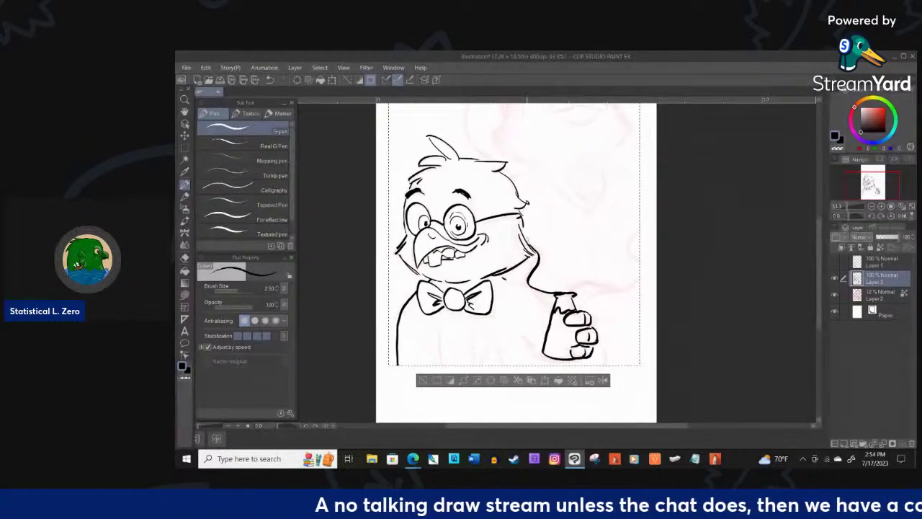
{"action": "mouse_move", "coordinate": [577, 293]}
{"action": "left_mouse_down"}
{"action": "mouse_move", "coordinate": [636, 277]}
{"action": "mouse_move", "coordinate": [639, 226]}
{"action": "left_mouse_up"}
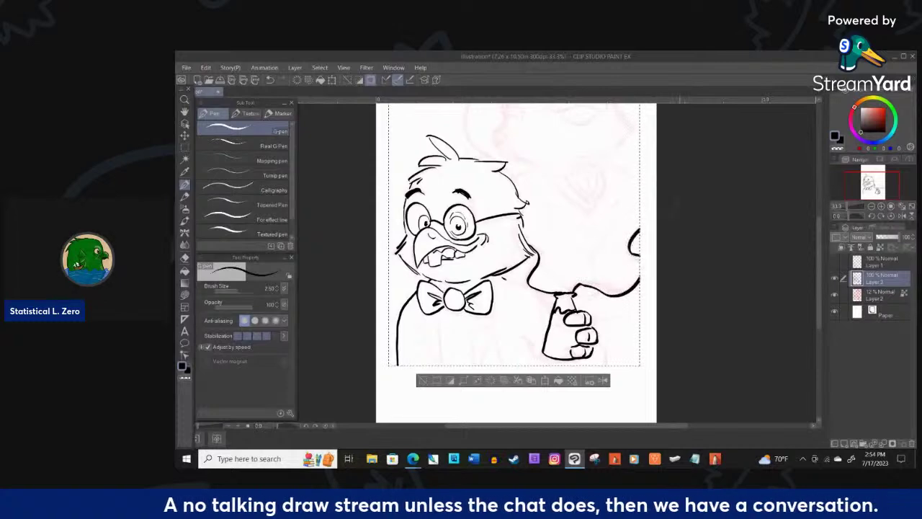
{"action": "scroll", "coordinate": [619, 283], "scroll_direction": "down", "scroll_amount": 1}
{"action": "scroll", "coordinate": [594, 216], "scroll_direction": "up", "scroll_amount": 2}
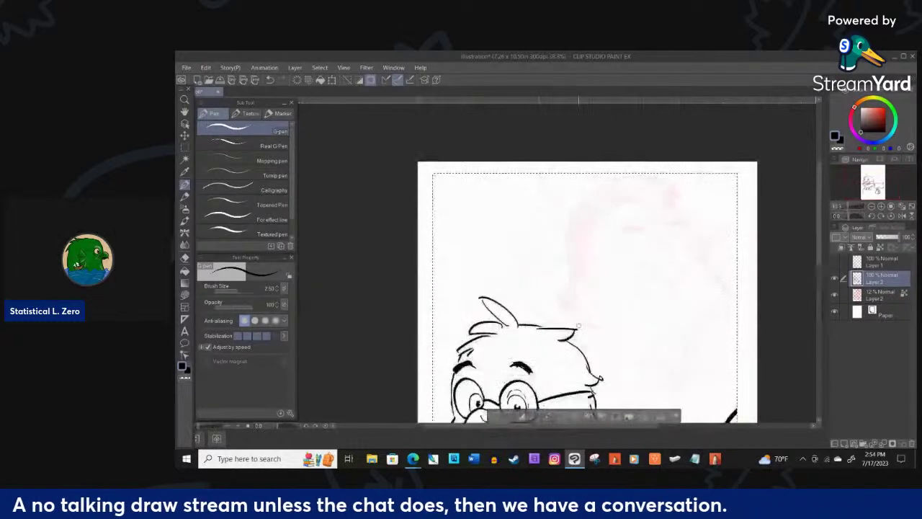
{"action": "mouse_move", "coordinate": [560, 327]}
{"action": "left_mouse_down"}
{"action": "mouse_move", "coordinate": [553, 192]}
{"action": "mouse_move", "coordinate": [538, 173]}
{"action": "left_mouse_up"}
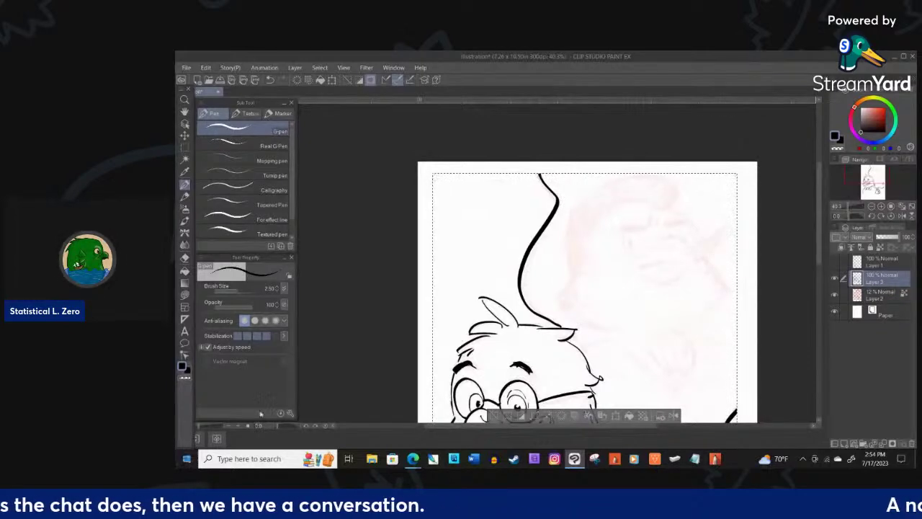
- Ink the taller bird's near eye, the hooked beak with its lower half, and the creased mouth corner
{"action": "scroll", "coordinate": [659, 179], "scroll_direction": "down", "scroll_amount": 2}
{"action": "scroll", "coordinate": [657, 177], "scroll_direction": "up", "scroll_amount": 3}
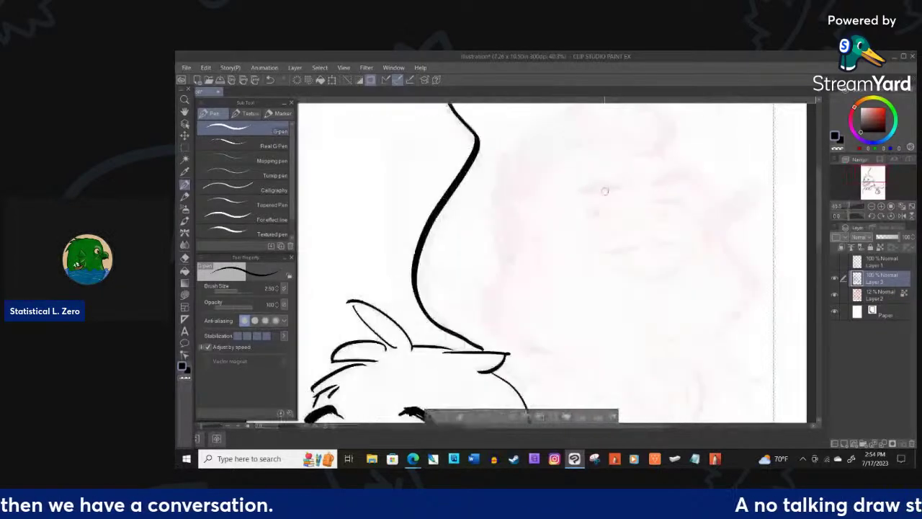
{"action": "mouse_move", "coordinate": [596, 209]}
{"action": "left_mouse_down"}
{"action": "mouse_move", "coordinate": [599, 216]}
{"action": "mouse_move", "coordinate": [587, 195]}
{"action": "mouse_move", "coordinate": [600, 188]}
{"action": "mouse_move", "coordinate": [612, 205]}
{"action": "mouse_move", "coordinate": [591, 221]}
{"action": "mouse_move", "coordinate": [621, 213]}
{"action": "mouse_move", "coordinate": [616, 223]}
{"action": "mouse_move", "coordinate": [667, 198]}
{"action": "mouse_move", "coordinate": [695, 219]}
{"action": "mouse_move", "coordinate": [702, 254]}
{"action": "mouse_move", "coordinate": [657, 242]}
{"action": "mouse_move", "coordinate": [592, 247]}
{"action": "left_mouse_up"}
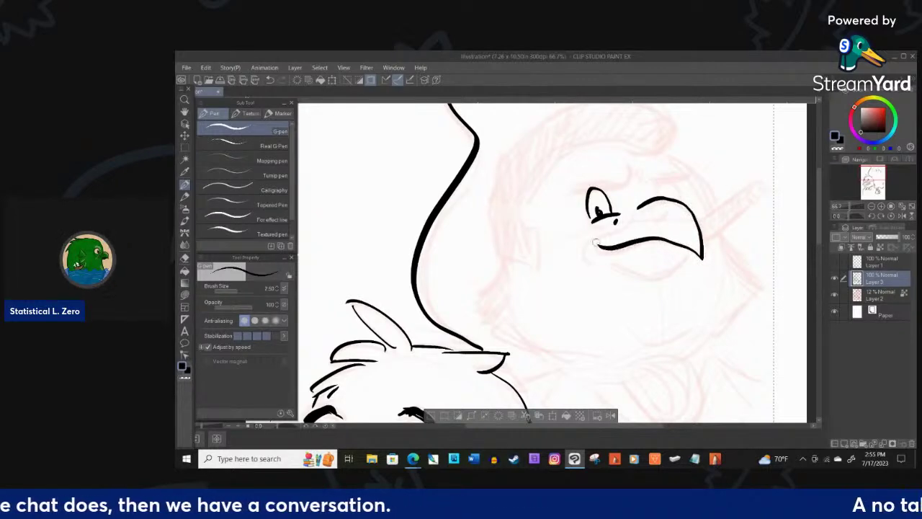
{"action": "mouse_move", "coordinate": [634, 210]}
{"action": "left_mouse_down"}
{"action": "mouse_move", "coordinate": [581, 254]}
{"action": "mouse_move", "coordinate": [638, 245]}
{"action": "mouse_move", "coordinate": [618, 262]}
{"action": "mouse_move", "coordinate": [679, 263]}
{"action": "mouse_move", "coordinate": [689, 220]}
{"action": "left_mouse_up"}
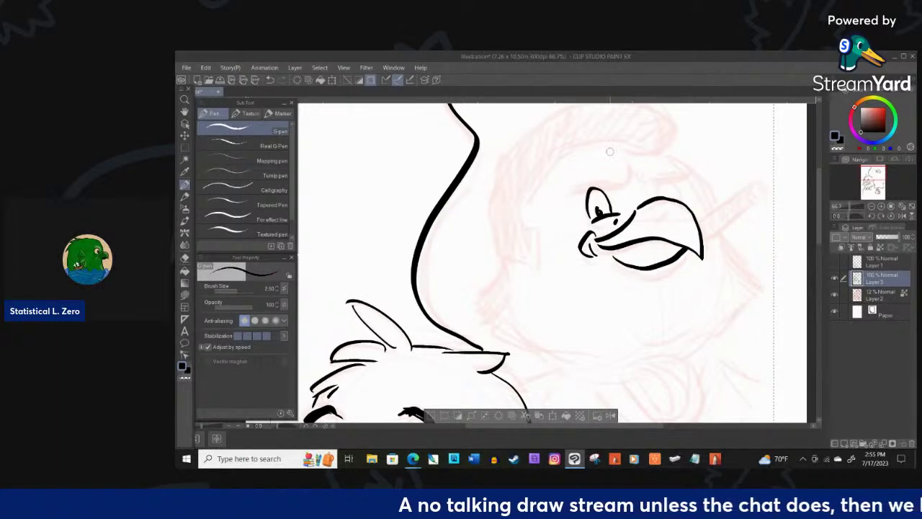
- Ink the taller bird's flat, heavy eyebrows with frown creases, the far eye behind the beak, and the nostril
{"action": "mouse_move", "coordinate": [572, 190]}
{"action": "left_mouse_down"}
{"action": "mouse_move", "coordinate": [623, 184]}
{"action": "mouse_move", "coordinate": [627, 167]}
{"action": "mouse_move", "coordinate": [635, 178]}
{"action": "mouse_move", "coordinate": [593, 190]}
{"action": "left_mouse_up"}
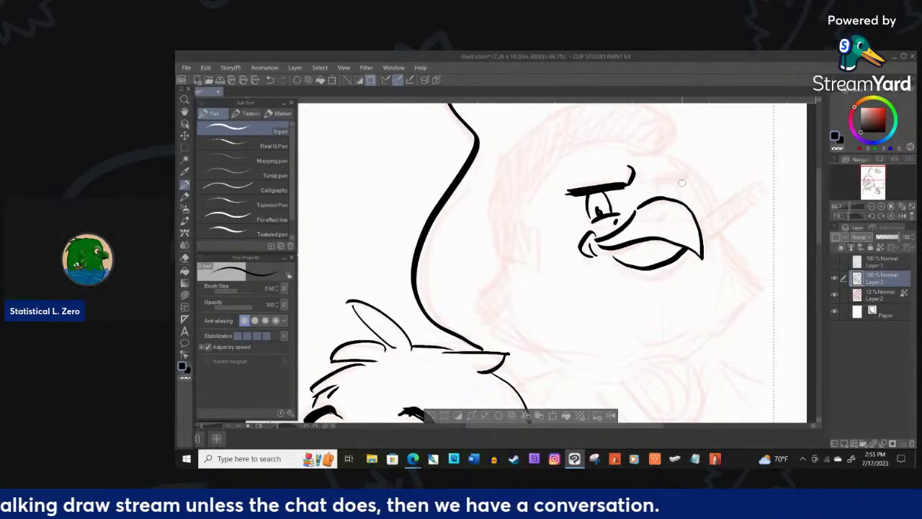
{"action": "mouse_move", "coordinate": [656, 196]}
{"action": "left_mouse_down"}
{"action": "mouse_move", "coordinate": [659, 184]}
{"action": "mouse_move", "coordinate": [671, 186]}
{"action": "mouse_move", "coordinate": [674, 200]}
{"action": "left_mouse_up"}
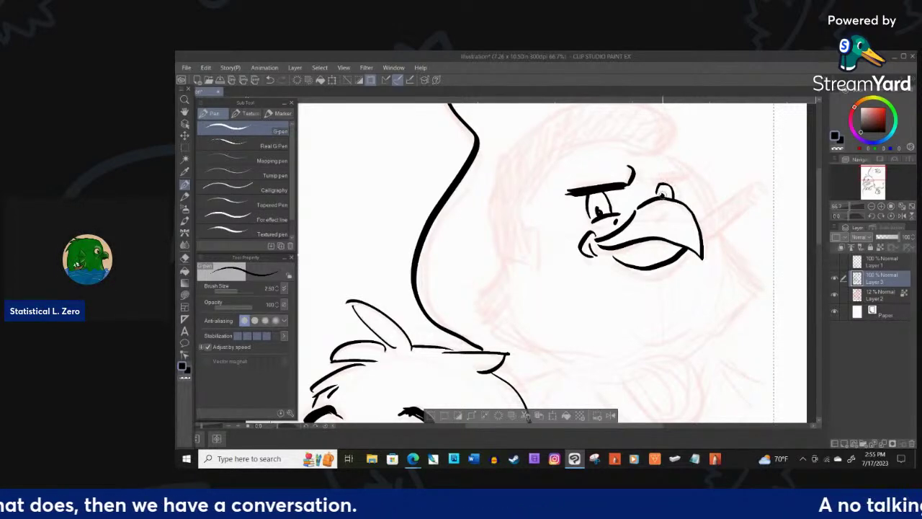
{"action": "mouse_move", "coordinate": [652, 183]}
{"action": "left_mouse_down"}
{"action": "mouse_move", "coordinate": [687, 175]}
{"action": "mouse_move", "coordinate": [643, 164]}
{"action": "left_mouse_up"}
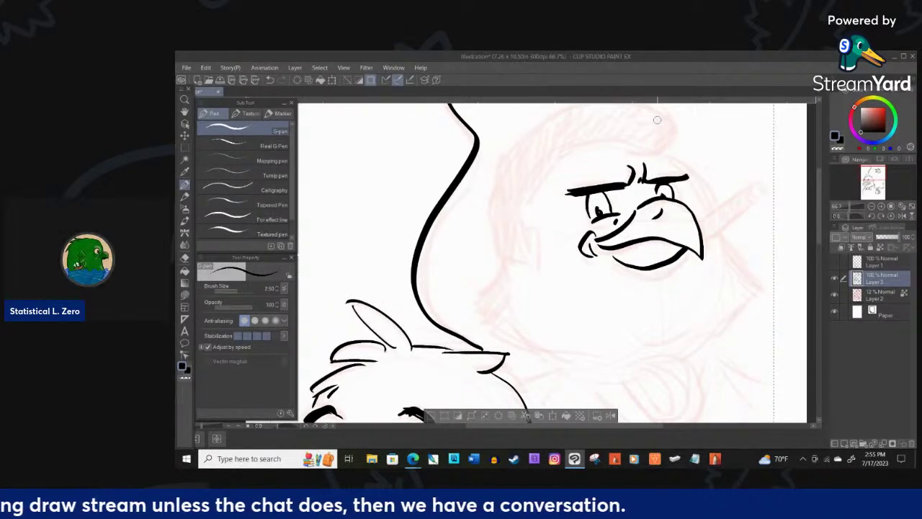
- Ink the taller bird's swept-back hair with its front curl, hairline strands and squared sideburn, plus the forehead outline
{"action": "scroll", "coordinate": [677, 303], "scroll_direction": "down", "scroll_amount": 3}
{"action": "scroll", "coordinate": [657, 250], "scroll_direction": "up", "scroll_amount": 3}
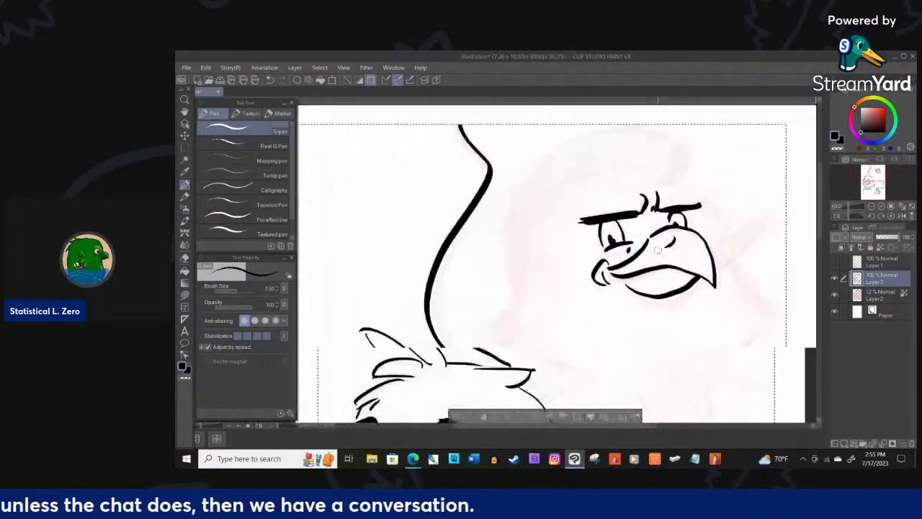
{"action": "mouse_move", "coordinate": [666, 181]}
{"action": "left_mouse_down"}
{"action": "mouse_move", "coordinate": [664, 132]}
{"action": "mouse_move", "coordinate": [625, 125]}
{"action": "mouse_move", "coordinate": [543, 156]}
{"action": "mouse_move", "coordinate": [519, 180]}
{"action": "mouse_move", "coordinate": [524, 244]}
{"action": "mouse_move", "coordinate": [503, 286]}
{"action": "mouse_move", "coordinate": [535, 287]}
{"action": "mouse_move", "coordinate": [545, 259]}
{"action": "left_mouse_up"}
{"action": "left_click_drag", "start_coordinate": [540, 232], "coordinate": [547, 238]}
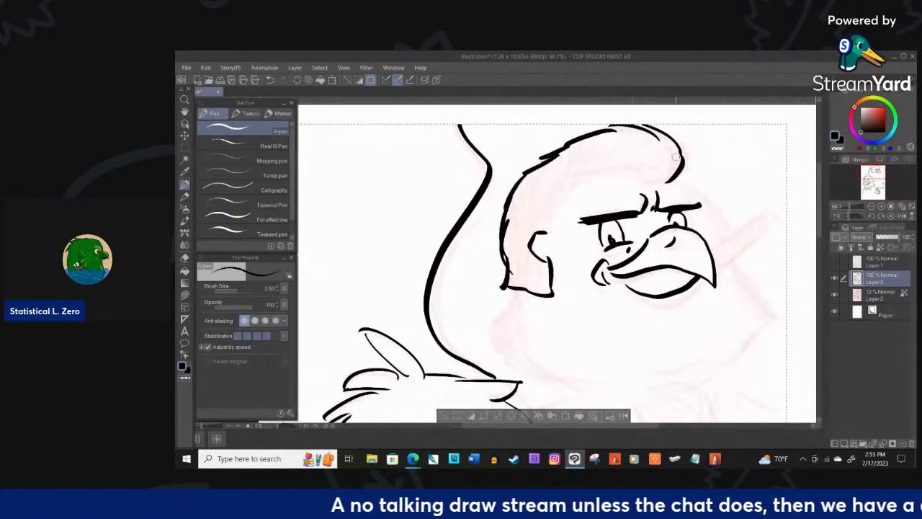
{"action": "mouse_move", "coordinate": [630, 174]}
{"action": "left_mouse_down"}
{"action": "mouse_move", "coordinate": [616, 143]}
{"action": "mouse_move", "coordinate": [610, 173]}
{"action": "mouse_move", "coordinate": [572, 166]}
{"action": "mouse_move", "coordinate": [584, 176]}
{"action": "mouse_move", "coordinate": [542, 229]}
{"action": "left_mouse_up"}
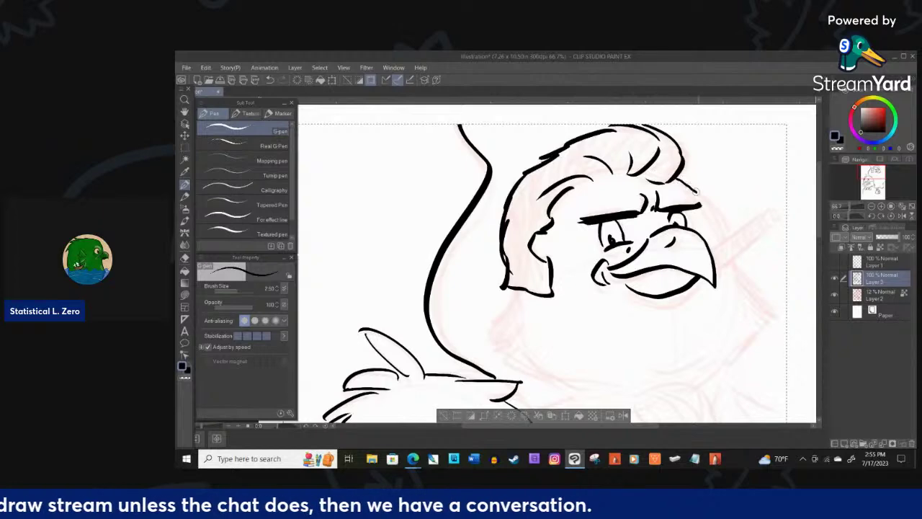
{"action": "left_click_drag", "start_coordinate": [712, 211], "coordinate": [720, 244]}
- Try to ink the back of the taller bird's cheek and the jaw curve below the sideburn, and undo the strokes
{"action": "left_click_drag", "start_coordinate": [521, 292], "coordinate": [512, 324]}
{"action": "scroll", "coordinate": [541, 238], "scroll_direction": "down", "scroll_amount": 4}
{"action": "scroll", "coordinate": [518, 320], "scroll_direction": "up", "scroll_amount": 3}
{"action": "mouse_move", "coordinate": [539, 261]}
{"action": "left_mouse_down"}
{"action": "mouse_move", "coordinate": [519, 301]}
{"action": "mouse_move", "coordinate": [575, 332]}
{"action": "left_mouse_up"}
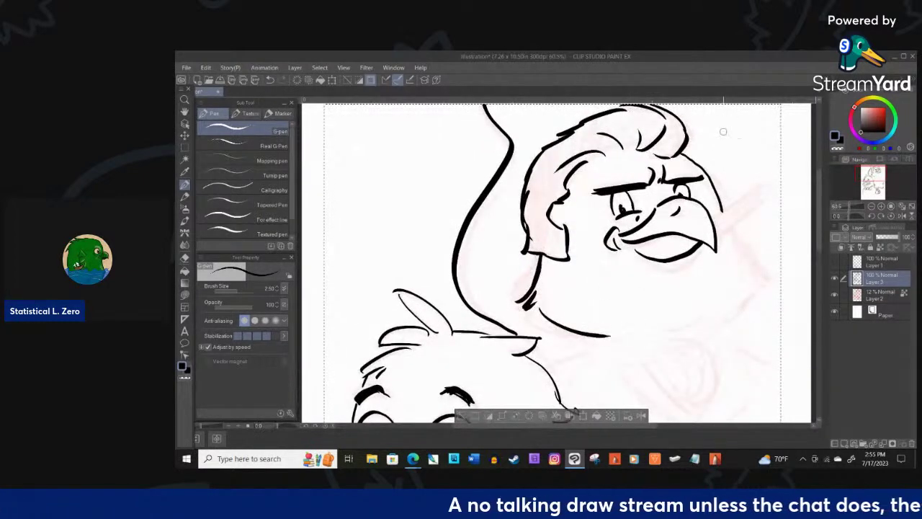
{"action": "key", "text": "ctrl+z"}
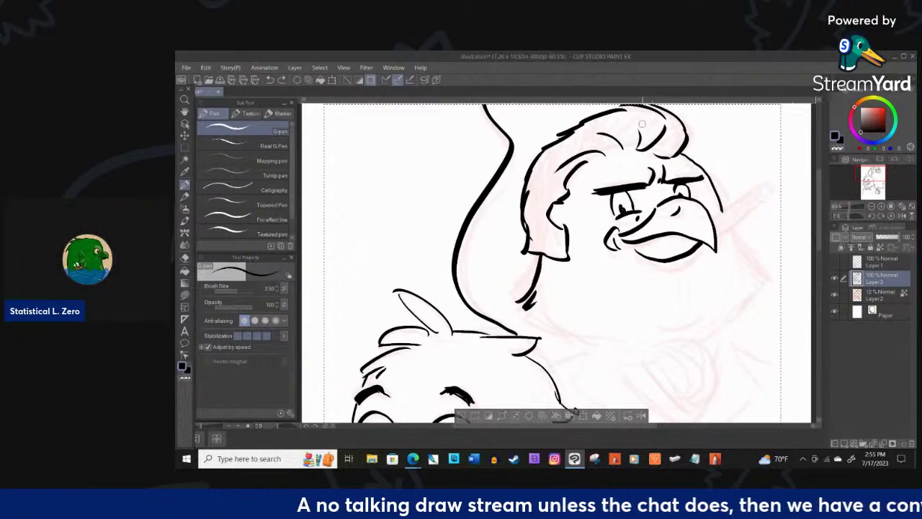
{"action": "key", "text": "ctrl+z"}
{"action": "key", "text": "ctrl+z"}
{"action": "key", "text": "ctrl+z"}
{"action": "key", "text": "ctrl+z"}
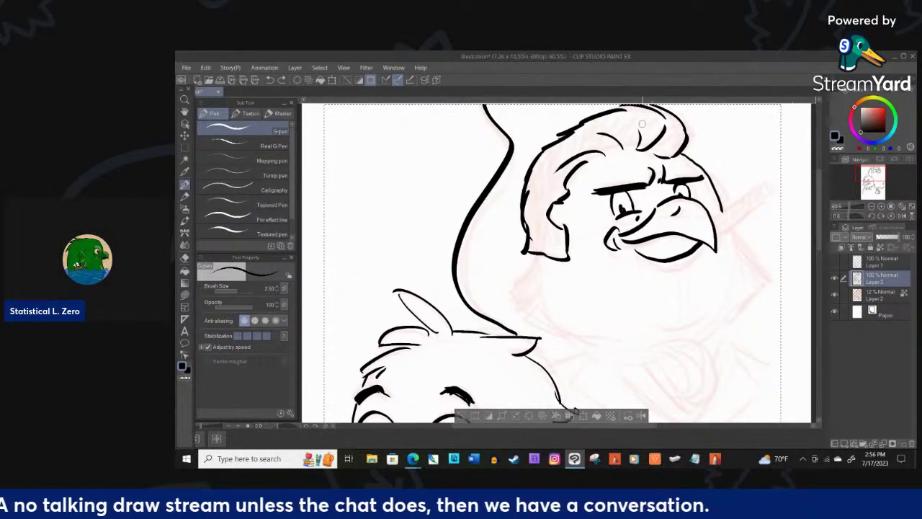
- Ink the cigar in the taller bird's beak with dense hatching, a round tip and broken glow lines around it
{"action": "mouse_move", "coordinate": [720, 214]}
{"action": "left_mouse_down"}
{"action": "mouse_move", "coordinate": [757, 185]}
{"action": "mouse_move", "coordinate": [760, 201]}
{"action": "mouse_move", "coordinate": [746, 209]}
{"action": "mouse_move", "coordinate": [745, 196]}
{"action": "left_mouse_up"}
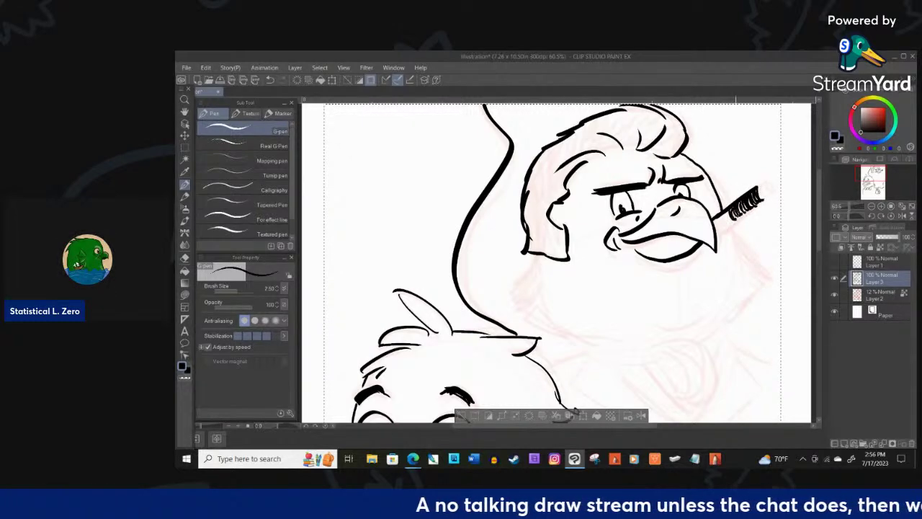
{"action": "mouse_move", "coordinate": [715, 227]}
{"action": "left_mouse_down"}
{"action": "mouse_move", "coordinate": [727, 207]}
{"action": "mouse_move", "coordinate": [725, 214]}
{"action": "mouse_move", "coordinate": [759, 200]}
{"action": "mouse_move", "coordinate": [733, 219]}
{"action": "left_mouse_up"}
{"action": "left_click_drag", "start_coordinate": [741, 219], "coordinate": [761, 197]}
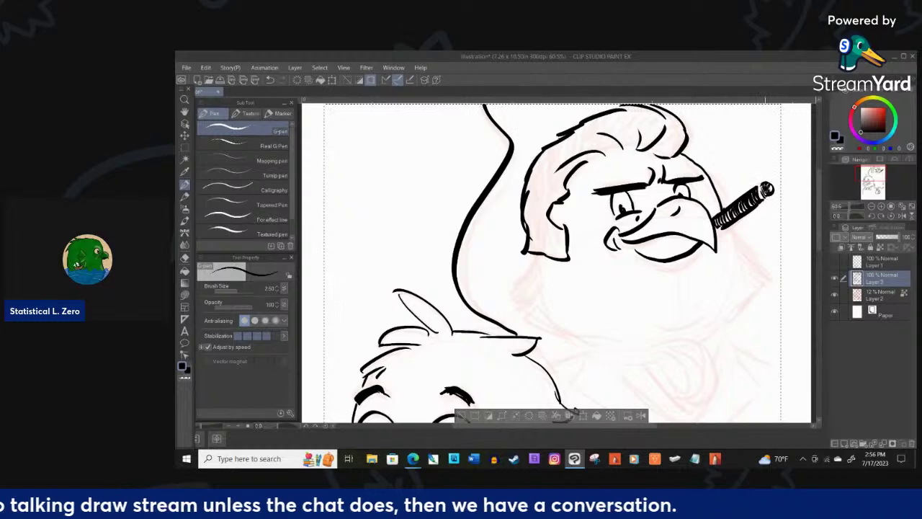
{"action": "left_click_drag", "start_coordinate": [755, 180], "coordinate": [778, 177]}
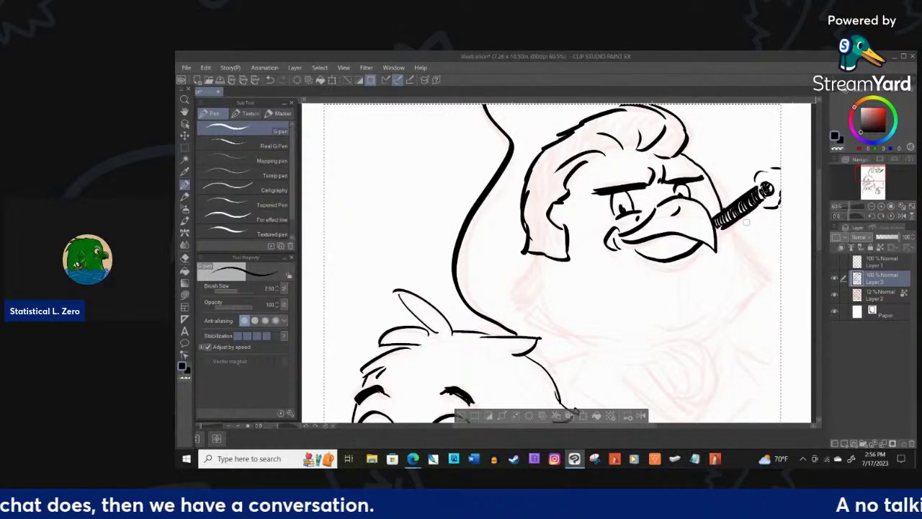
- Ink the taller bird's pointed front cheek feathers below the cigar and the thick jaw stroke slanting toward the chin
{"action": "mouse_move", "coordinate": [729, 230]}
{"action": "left_mouse_down"}
{"action": "mouse_move", "coordinate": [763, 262]}
{"action": "mouse_move", "coordinate": [749, 232]}
{"action": "left_mouse_up"}
{"action": "left_click_drag", "start_coordinate": [762, 275], "coordinate": [711, 310]}
{"action": "left_click_drag", "start_coordinate": [760, 279], "coordinate": [706, 318]}
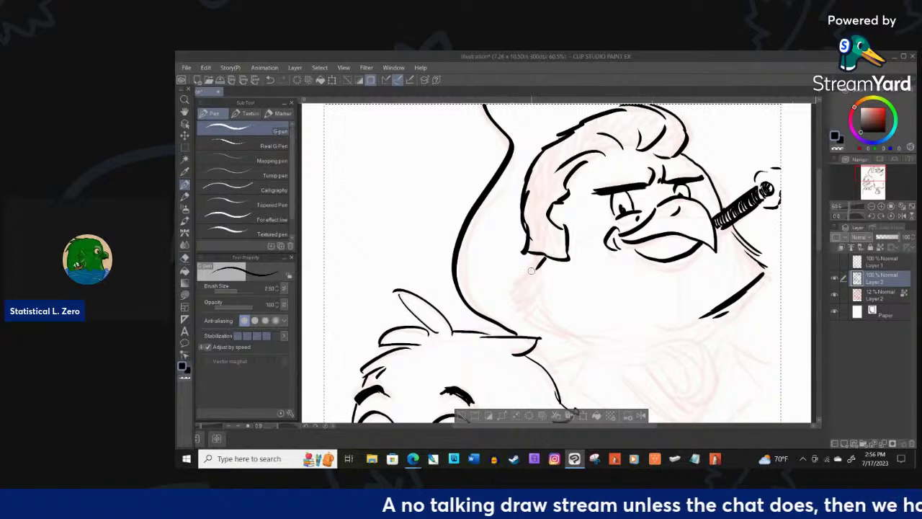
- Try several versions of the taller bird's rear cheek and lower jaw line beneath the sideburn, undoing each one
{"action": "mouse_move", "coordinate": [547, 249]}
{"action": "left_mouse_down"}
{"action": "mouse_move", "coordinate": [535, 266]}
{"action": "mouse_move", "coordinate": [547, 254]}
{"action": "left_mouse_up"}
{"action": "mouse_move", "coordinate": [528, 271]}
{"action": "left_mouse_down"}
{"action": "mouse_move", "coordinate": [541, 295]}
{"action": "mouse_move", "coordinate": [617, 317]}
{"action": "left_mouse_up"}
{"action": "key", "text": "ctrl+z"}
{"action": "key", "text": "ctrl+z"}
{"action": "key", "text": "ctrl+z"}
{"action": "key", "text": "ctrl+z"}
{"action": "key", "text": "ctrl+z"}
{"action": "left_click_drag", "start_coordinate": [540, 255], "coordinate": [545, 307]}
{"action": "key", "text": "ctrl+z"}
{"action": "left_click_drag", "start_coordinate": [545, 260], "coordinate": [570, 328]}
{"action": "key", "text": "ctrl+z"}
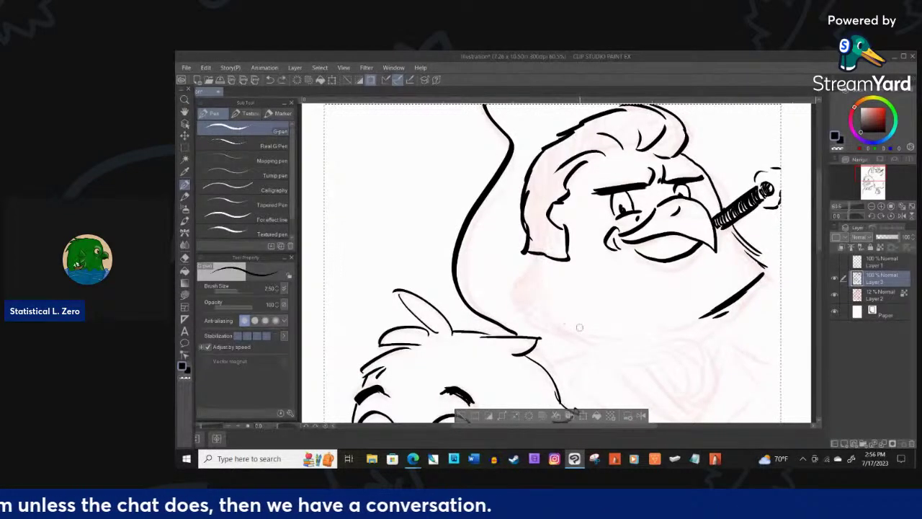
- Try short feather strokes under the taller bird's sideburn with a doubled curve toward the chin, and undo them
{"action": "left_click_drag", "start_coordinate": [553, 261], "coordinate": [532, 281]}
{"action": "mouse_move", "coordinate": [557, 265]}
{"action": "left_mouse_down"}
{"action": "mouse_move", "coordinate": [537, 286]}
{"action": "mouse_move", "coordinate": [616, 333]}
{"action": "left_mouse_up"}
{"action": "left_click_drag", "start_coordinate": [549, 290], "coordinate": [611, 314]}
{"action": "key", "text": "ctrl+z"}
{"action": "key", "text": "ctrl+z"}
{"action": "key", "text": "ctrl+z"}
{"action": "key", "text": "ctrl+z"}
{"action": "key", "text": "ctrl+z"}
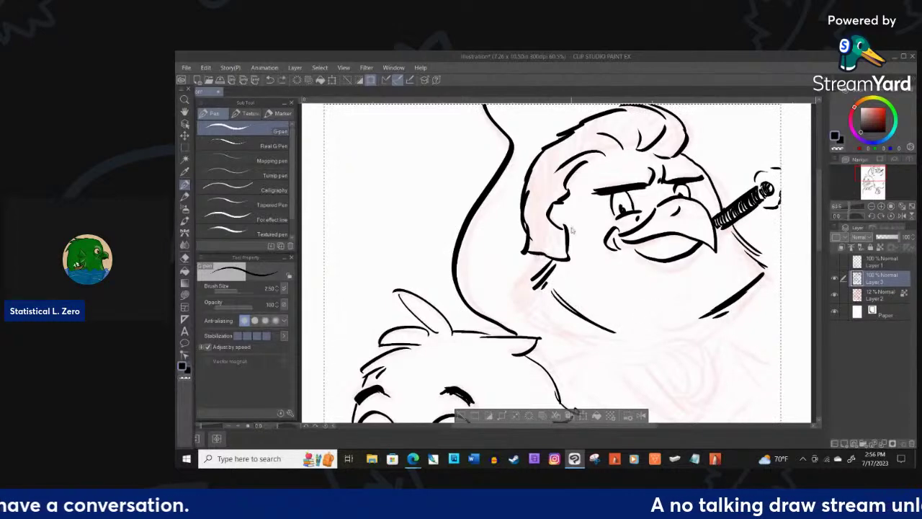
{"action": "key", "text": "ctrl+z"}
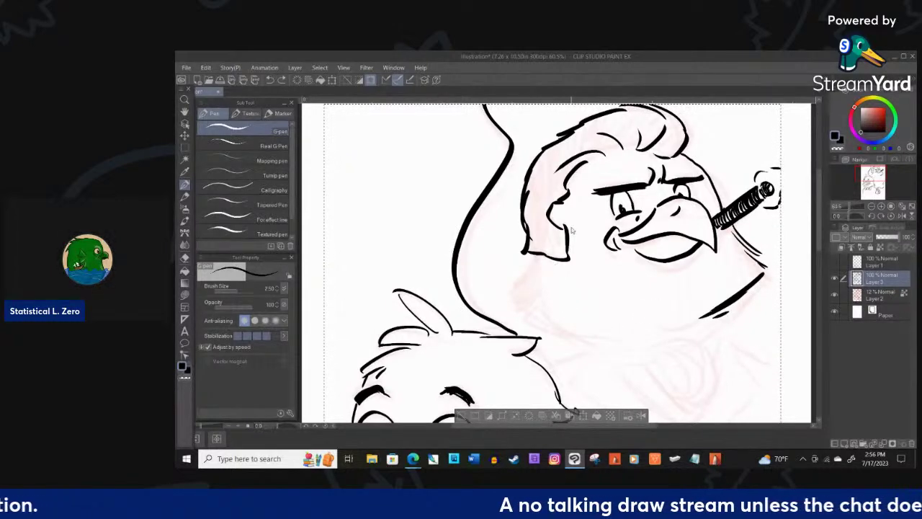
- Ink the taller bird's rear cheek feathers beneath the sideburn and the curved lower jaw line, building both up with overlapping tapered strokes
{"action": "mouse_move", "coordinate": [540, 251]}
{"action": "left_mouse_down"}
{"action": "mouse_move", "coordinate": [523, 289]}
{"action": "mouse_move", "coordinate": [592, 328]}
{"action": "left_mouse_up"}
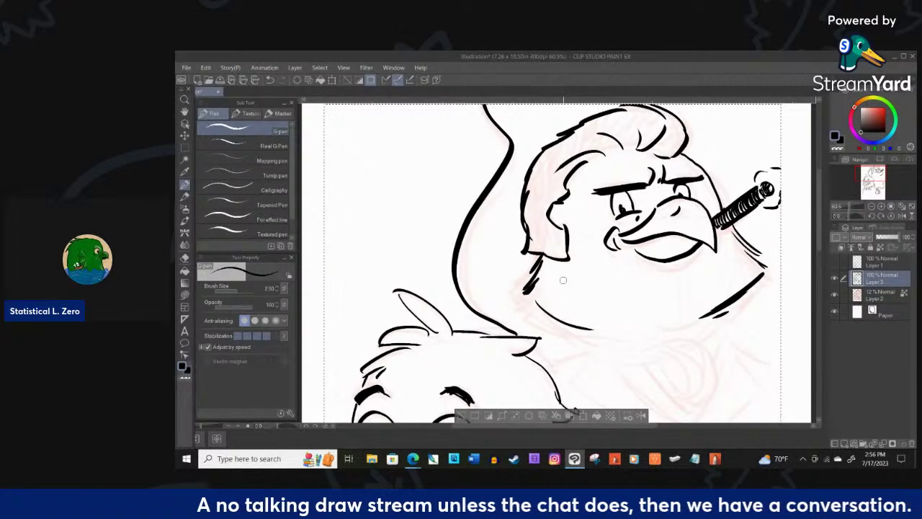
{"action": "key", "text": "ctrl+z"}
{"action": "mouse_move", "coordinate": [535, 299]}
{"action": "left_mouse_down"}
{"action": "mouse_move", "coordinate": [594, 329]}
{"action": "mouse_move", "coordinate": [606, 322]}
{"action": "left_mouse_up"}
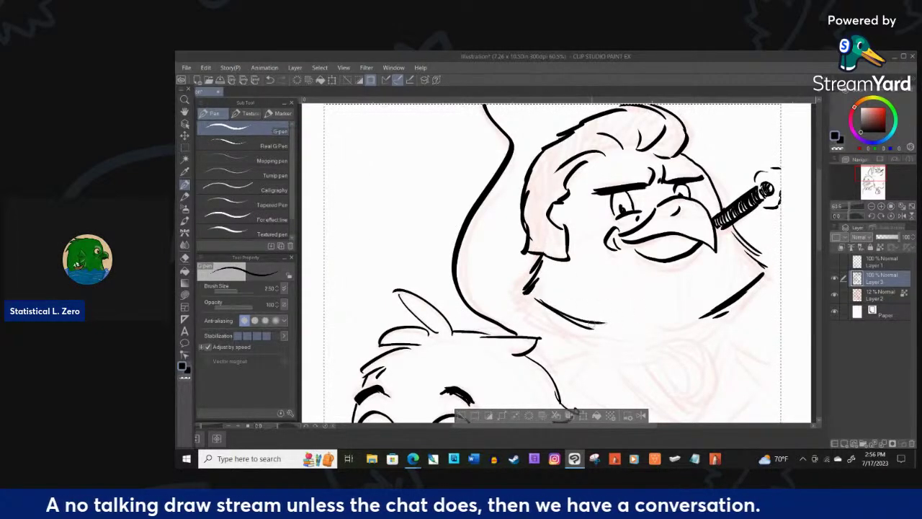
{"action": "left_click", "coordinate": [902, 216]}
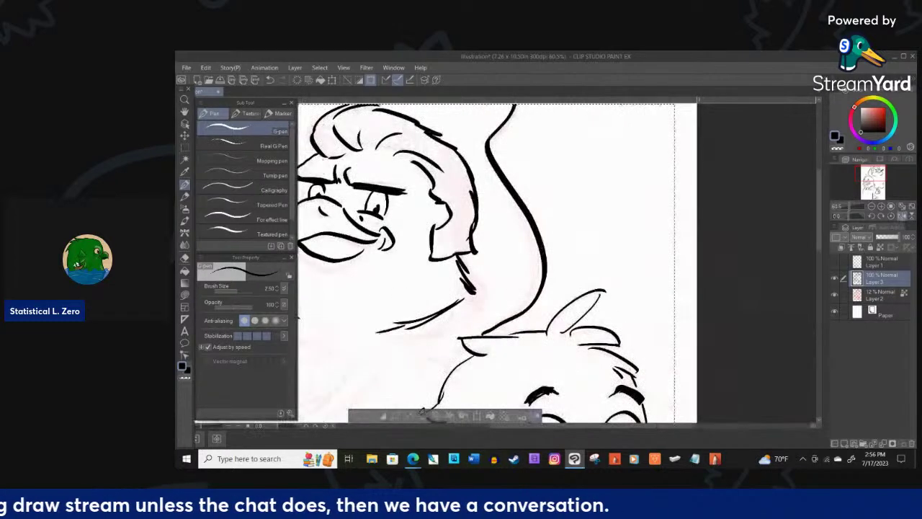
{"action": "scroll", "coordinate": [425, 187], "scroll_direction": "down", "scroll_amount": 4}
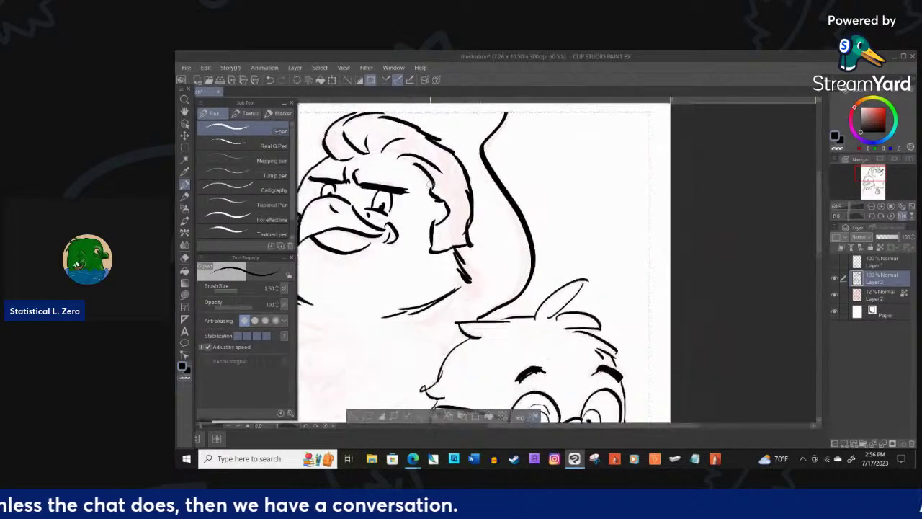
{"action": "scroll", "coordinate": [432, 188], "scroll_direction": "up", "scroll_amount": 1}
{"action": "scroll", "coordinate": [432, 190], "scroll_direction": "up", "scroll_amount": 1}
{"action": "scroll", "coordinate": [431, 191], "scroll_direction": "down", "scroll_amount": 2}
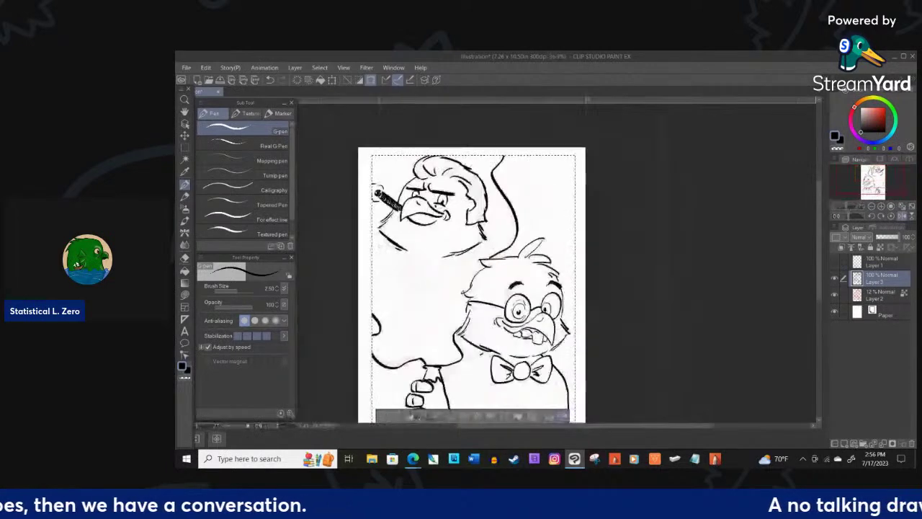
{"action": "scroll", "coordinate": [382, 233], "scroll_direction": "up", "scroll_amount": 4}
{"action": "mouse_move", "coordinate": [578, 209]}
{"action": "left_mouse_down"}
{"action": "mouse_move", "coordinate": [599, 246]}
{"action": "mouse_move", "coordinate": [538, 278]}
{"action": "left_mouse_up"}
{"action": "left_click_drag", "start_coordinate": [580, 249], "coordinate": [519, 278]}
- Ink the taller bird's rounded ascot with curved inner folds under the chin, and extend the jaw line to meet it
{"action": "mouse_move", "coordinate": [462, 274]}
{"action": "left_mouse_down"}
{"action": "mouse_move", "coordinate": [482, 283]}
{"action": "mouse_move", "coordinate": [432, 317]}
{"action": "mouse_move", "coordinate": [451, 340]}
{"action": "mouse_move", "coordinate": [448, 321]}
{"action": "left_mouse_up"}
{"action": "mouse_move", "coordinate": [485, 291]}
{"action": "left_mouse_down"}
{"action": "mouse_move", "coordinate": [459, 314]}
{"action": "mouse_move", "coordinate": [486, 305]}
{"action": "mouse_move", "coordinate": [450, 345]}
{"action": "left_mouse_up"}
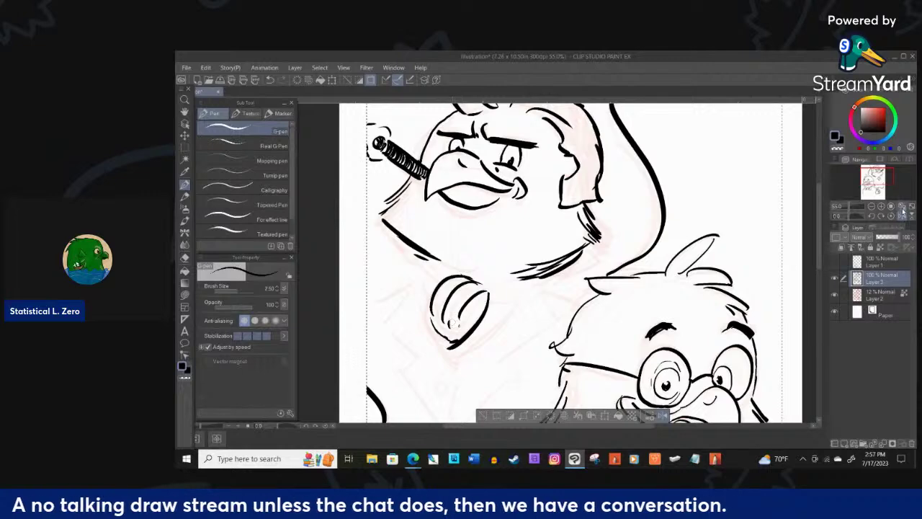
{"action": "left_click", "coordinate": [902, 207]}
{"action": "left_click", "coordinate": [902, 218]}
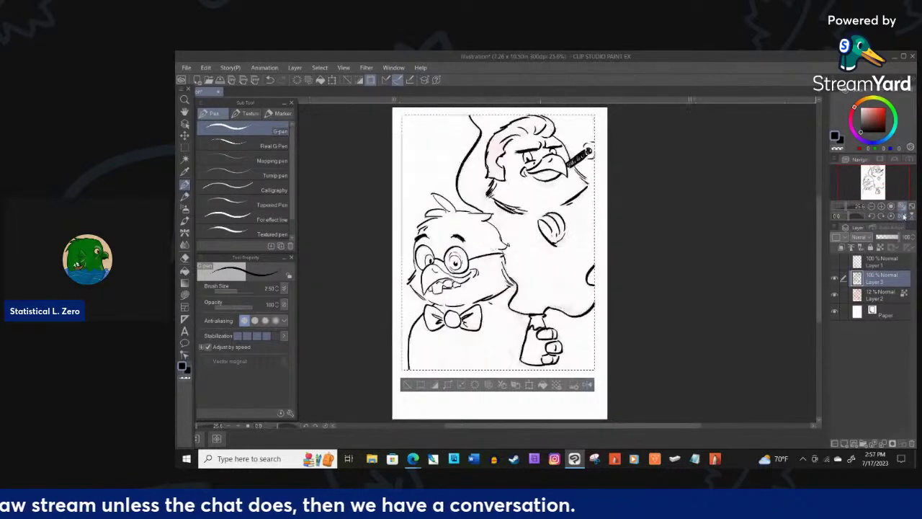
{"action": "scroll", "coordinate": [536, 227], "scroll_direction": "up", "scroll_amount": 4}
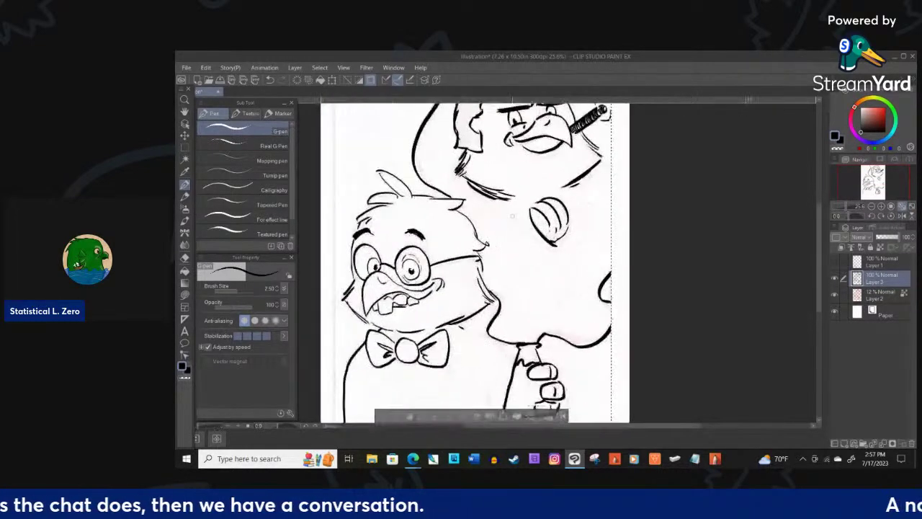
{"action": "left_click_drag", "start_coordinate": [548, 203], "coordinate": [500, 197]}
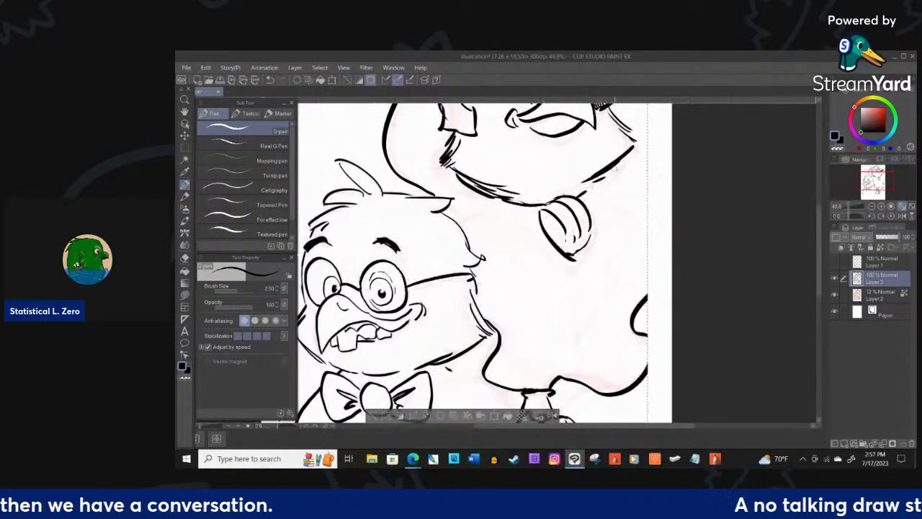
- Ink the V-shaped collar edges around the taller bird's ascot and the notched jacket lapel nearest the shorter bird
{"action": "mouse_move", "coordinate": [599, 196]}
{"action": "left_mouse_down"}
{"action": "mouse_move", "coordinate": [589, 244]}
{"action": "mouse_move", "coordinate": [569, 275]}
{"action": "left_mouse_up"}
{"action": "left_click_drag", "start_coordinate": [515, 214], "coordinate": [574, 268]}
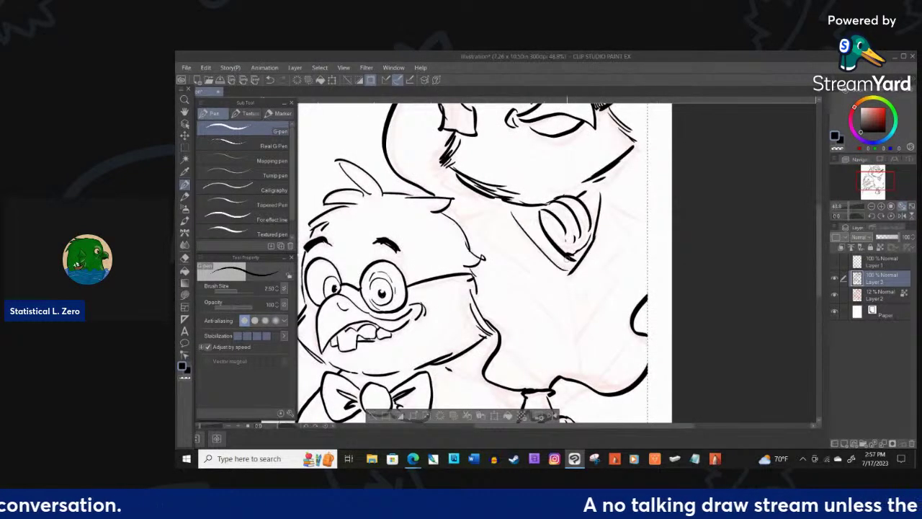
{"action": "mouse_move", "coordinate": [500, 204]}
{"action": "left_mouse_down"}
{"action": "mouse_move", "coordinate": [481, 232]}
{"action": "mouse_move", "coordinate": [524, 270]}
{"action": "mouse_move", "coordinate": [514, 280]}
{"action": "mouse_move", "coordinate": [568, 331]}
{"action": "left_mouse_up"}
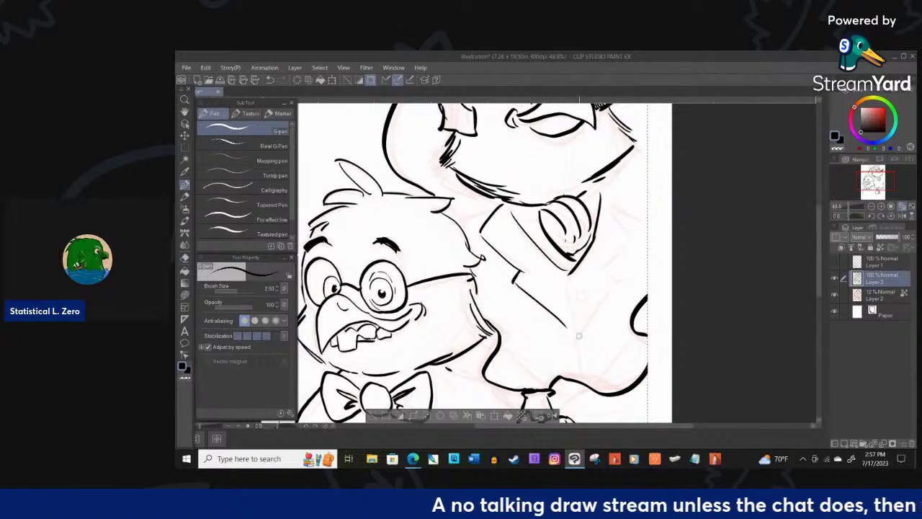
- Ink the taller bird's other notched lapel with a small round detail, the jacket's front edge and both shoulder lines
{"action": "left_click_drag", "start_coordinate": [565, 269], "coordinate": [577, 348]}
{"action": "mouse_move", "coordinate": [603, 195]}
{"action": "left_mouse_down"}
{"action": "mouse_move", "coordinate": [632, 242]}
{"action": "mouse_move", "coordinate": [606, 266]}
{"action": "mouse_move", "coordinate": [575, 341]}
{"action": "left_mouse_up"}
{"action": "mouse_move", "coordinate": [580, 290]}
{"action": "left_mouse_down"}
{"action": "mouse_move", "coordinate": [577, 298]}
{"action": "mouse_move", "coordinate": [584, 293]}
{"action": "left_mouse_up"}
{"action": "left_click_drag", "start_coordinate": [609, 204], "coordinate": [660, 228]}
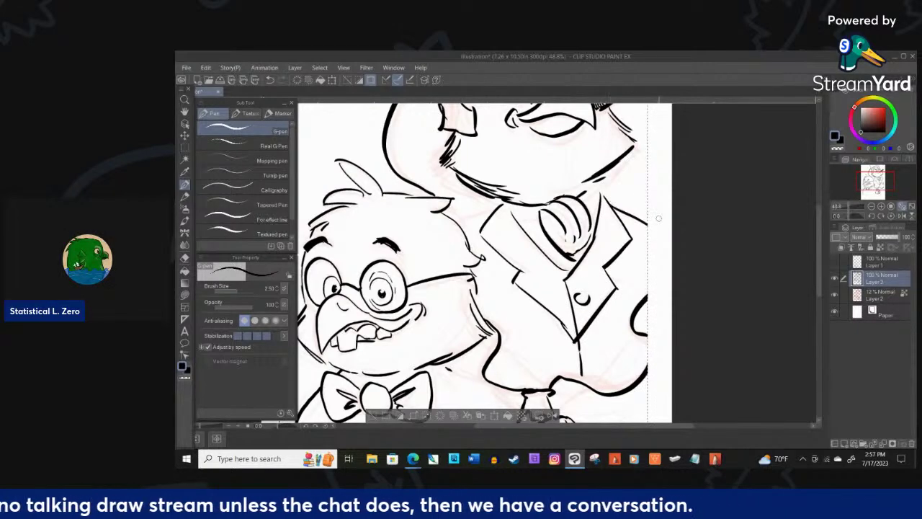
{"action": "mouse_move", "coordinate": [500, 204]}
{"action": "left_mouse_down"}
{"action": "mouse_move", "coordinate": [459, 226]}
{"action": "mouse_move", "coordinate": [503, 201]}
{"action": "left_mouse_up"}
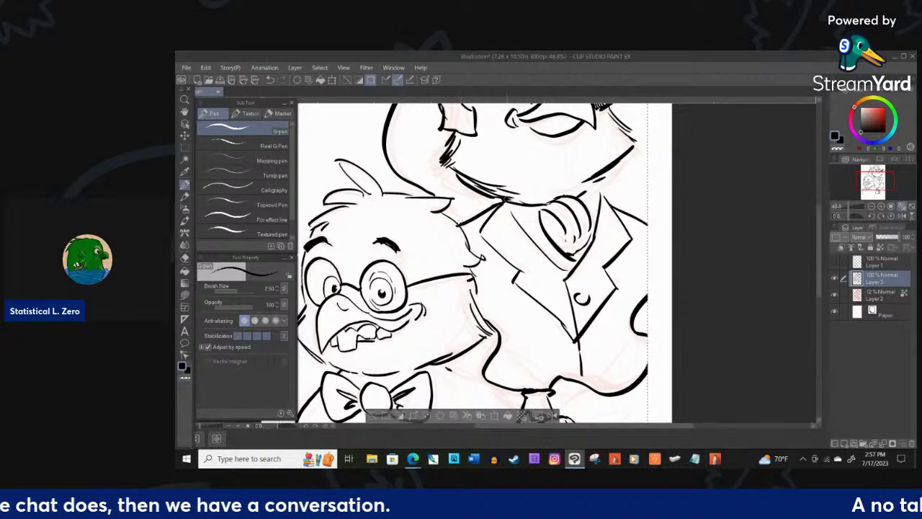
- Fill the taller bird's front quiff with dense black hair strokes, leaving thin white highlights between them
{"action": "scroll", "coordinate": [509, 195], "scroll_direction": "down", "scroll_amount": 1}
{"action": "scroll", "coordinate": [475, 263], "scroll_direction": "down", "scroll_amount": 4}
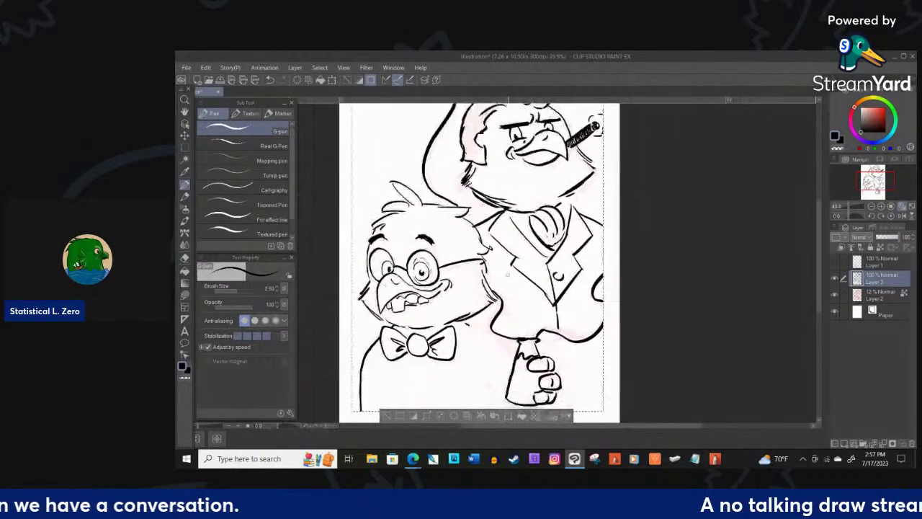
{"action": "scroll", "coordinate": [531, 157], "scroll_direction": "up", "scroll_amount": 6}
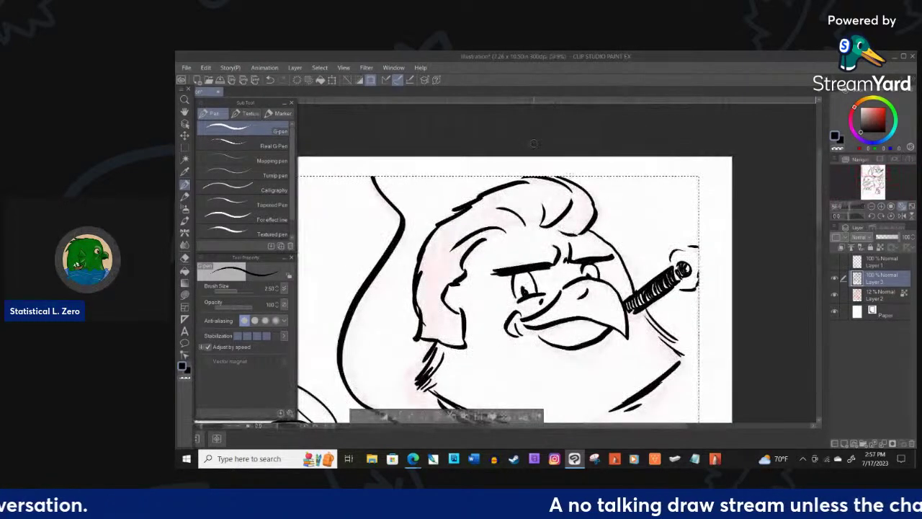
{"action": "mouse_move", "coordinate": [556, 224]}
{"action": "left_mouse_down"}
{"action": "mouse_move", "coordinate": [570, 209]}
{"action": "mouse_move", "coordinate": [576, 229]}
{"action": "left_mouse_up"}
{"action": "mouse_move", "coordinate": [576, 197]}
{"action": "left_mouse_down"}
{"action": "mouse_move", "coordinate": [563, 228]}
{"action": "mouse_move", "coordinate": [581, 231]}
{"action": "mouse_move", "coordinate": [531, 225]}
{"action": "left_mouse_up"}
{"action": "left_click_drag", "start_coordinate": [537, 193], "coordinate": [526, 223]}
{"action": "mouse_move", "coordinate": [534, 193]}
{"action": "left_mouse_down"}
{"action": "mouse_move", "coordinate": [515, 227]}
{"action": "mouse_move", "coordinate": [523, 225]}
{"action": "left_mouse_up"}
{"action": "left_click_drag", "start_coordinate": [580, 189], "coordinate": [578, 200]}
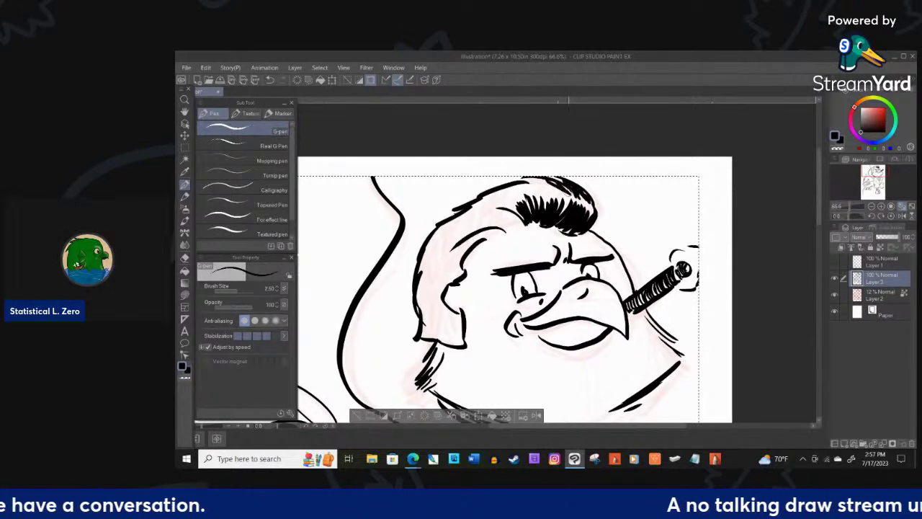
{"action": "left_click_drag", "start_coordinate": [552, 179], "coordinate": [545, 192]}
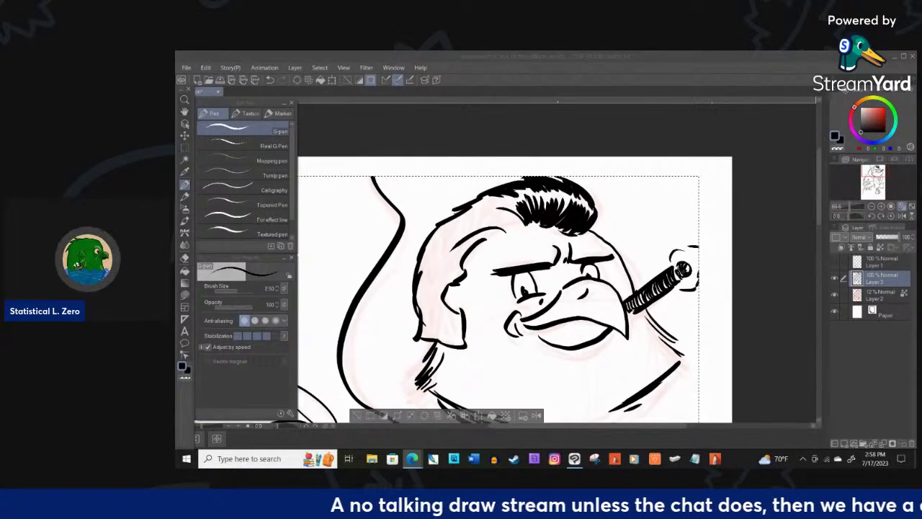
- Hatch black hair strokes from the quiff back over the top of the taller bird's head toward the temple
{"action": "left_click", "coordinate": [487, 196]}
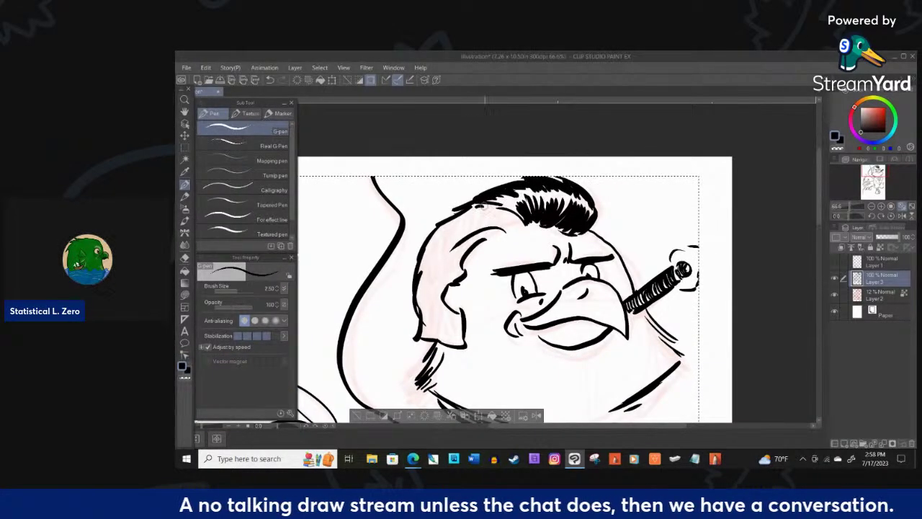
{"action": "left_click_drag", "start_coordinate": [504, 219], "coordinate": [525, 228]}
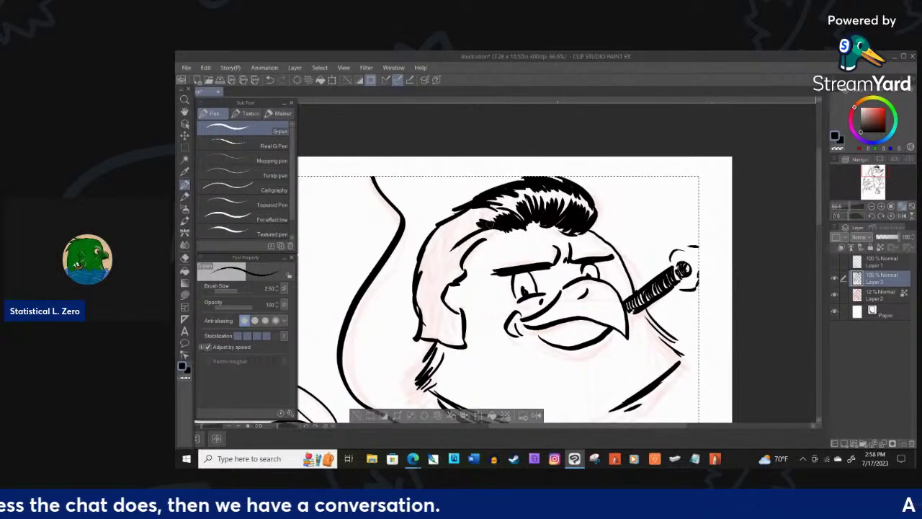
{"action": "left_click_drag", "start_coordinate": [484, 208], "coordinate": [454, 218]}
{"action": "left_click_drag", "start_coordinate": [474, 213], "coordinate": [430, 239]}
{"action": "left_click_drag", "start_coordinate": [458, 227], "coordinate": [425, 249]}
{"action": "mouse_move", "coordinate": [448, 234]}
{"action": "left_mouse_down"}
{"action": "mouse_move", "coordinate": [420, 268]}
{"action": "mouse_move", "coordinate": [465, 235]}
{"action": "mouse_move", "coordinate": [460, 250]}
{"action": "left_mouse_up"}
{"action": "left_click_drag", "start_coordinate": [474, 242], "coordinate": [457, 260]}
- Fill the back of the taller bird's hair and the sideburn solid black, keeping white streaks near the top
{"action": "mouse_move", "coordinate": [464, 248]}
{"action": "left_mouse_down"}
{"action": "mouse_move", "coordinate": [459, 263]}
{"action": "mouse_move", "coordinate": [420, 273]}
{"action": "mouse_move", "coordinate": [418, 339]}
{"action": "mouse_move", "coordinate": [451, 347]}
{"action": "mouse_move", "coordinate": [439, 344]}
{"action": "left_mouse_up"}
{"action": "mouse_move", "coordinate": [463, 309]}
{"action": "left_mouse_down"}
{"action": "mouse_move", "coordinate": [454, 325]}
{"action": "mouse_move", "coordinate": [442, 324]}
{"action": "left_mouse_up"}
{"action": "left_click_drag", "start_coordinate": [457, 298], "coordinate": [436, 314]}
{"action": "mouse_move", "coordinate": [449, 284]}
{"action": "left_mouse_down"}
{"action": "mouse_move", "coordinate": [437, 296]}
{"action": "mouse_move", "coordinate": [430, 286]}
{"action": "left_mouse_up"}
{"action": "left_click_drag", "start_coordinate": [465, 262], "coordinate": [441, 274]}
{"action": "mouse_move", "coordinate": [465, 244]}
{"action": "left_mouse_down"}
{"action": "mouse_move", "coordinate": [445, 262]}
{"action": "mouse_move", "coordinate": [446, 279]}
{"action": "mouse_move", "coordinate": [455, 270]}
{"action": "left_mouse_up"}
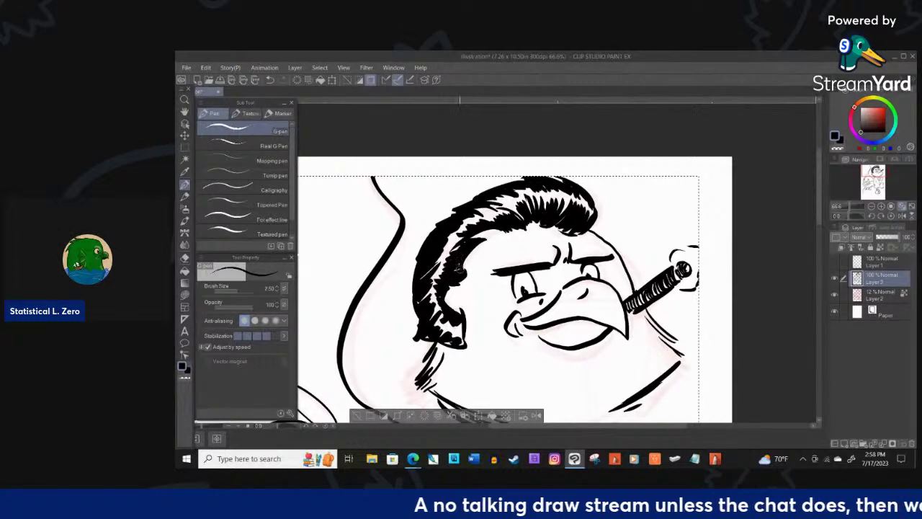
{"action": "mouse_move", "coordinate": [502, 206]}
{"action": "left_mouse_down"}
{"action": "mouse_move", "coordinate": [444, 239]}
{"action": "mouse_move", "coordinate": [413, 321]}
{"action": "left_mouse_up"}
{"action": "mouse_move", "coordinate": [448, 261]}
{"action": "left_mouse_down"}
{"action": "mouse_move", "coordinate": [432, 278]}
{"action": "mouse_move", "coordinate": [430, 319]}
{"action": "left_mouse_up"}
{"action": "mouse_move", "coordinate": [426, 288]}
{"action": "left_mouse_down"}
{"action": "mouse_move", "coordinate": [442, 333]}
{"action": "mouse_move", "coordinate": [460, 335]}
{"action": "left_mouse_up"}
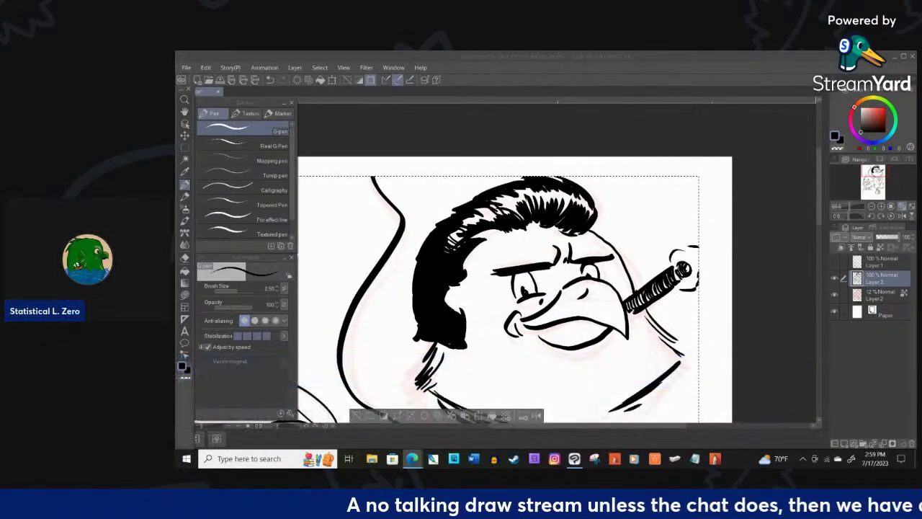
- Examine the inking of both birds up close and across the whole page
{"action": "left_click", "coordinate": [480, 117]}
{"action": "scroll", "coordinate": [568, 174], "scroll_direction": "down", "scroll_amount": 2}
{"action": "scroll", "coordinate": [568, 175], "scroll_direction": "down", "scroll_amount": 5}
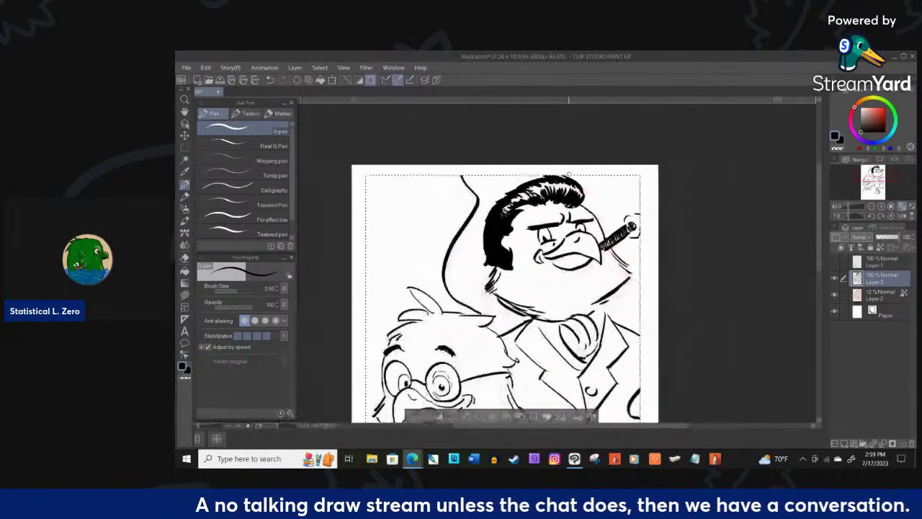
{"action": "scroll", "coordinate": [583, 248], "scroll_direction": "up", "scroll_amount": 4}
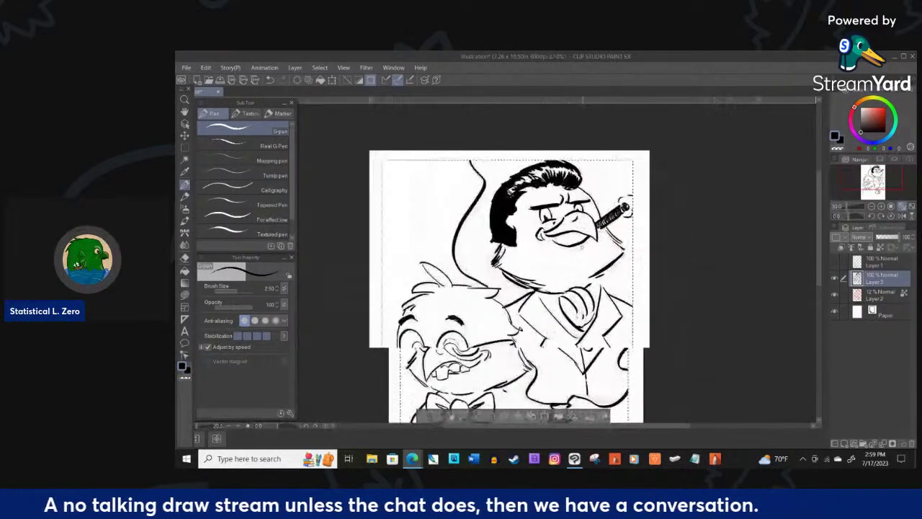
{"action": "scroll", "coordinate": [582, 249], "scroll_direction": "down", "scroll_amount": 2}
{"action": "key", "text": "ctrl+plus"}
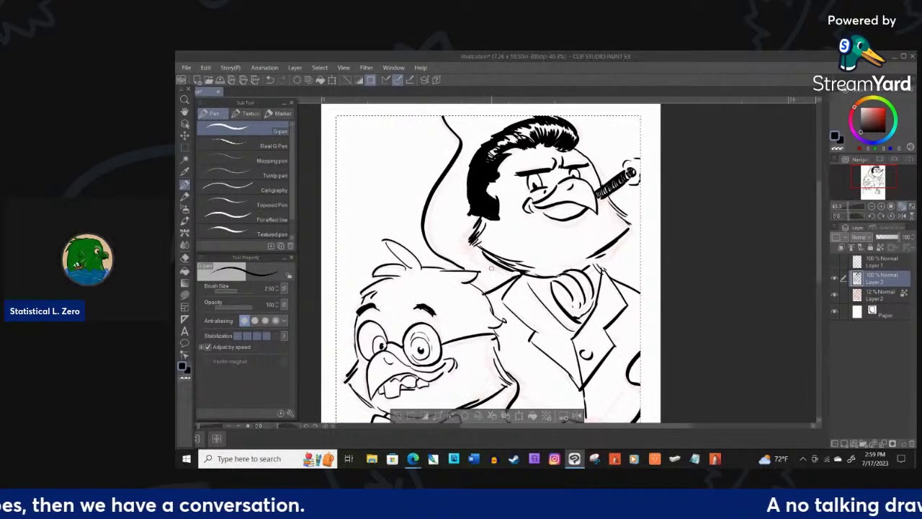
{"action": "key", "text": "ctrl+minus"}
{"action": "key", "text": "ctrl+minus"}
{"action": "key", "text": "ctrl+minus"}
{"action": "scroll", "coordinate": [441, 215], "scroll_direction": "down", "scroll_amount": 3}
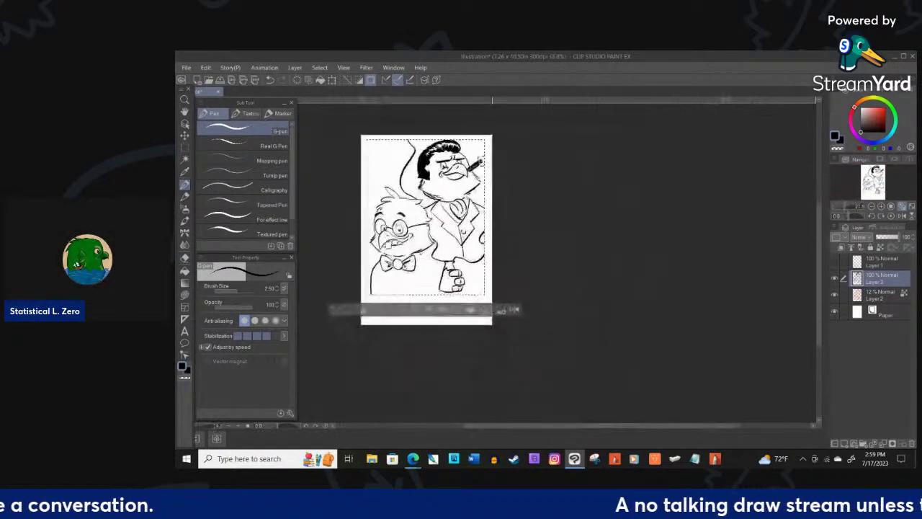
- Ink the shorter bird's notched jacket lapel and two vertical shirt-front lines below the bow tie
{"action": "scroll", "coordinate": [492, 321], "scroll_direction": "up", "scroll_amount": 4}
{"action": "scroll", "coordinate": [492, 322], "scroll_direction": "down", "scroll_amount": 3}
{"action": "scroll", "coordinate": [365, 315], "scroll_direction": "up", "scroll_amount": 4}
{"action": "key", "text": "ctrl+plus"}
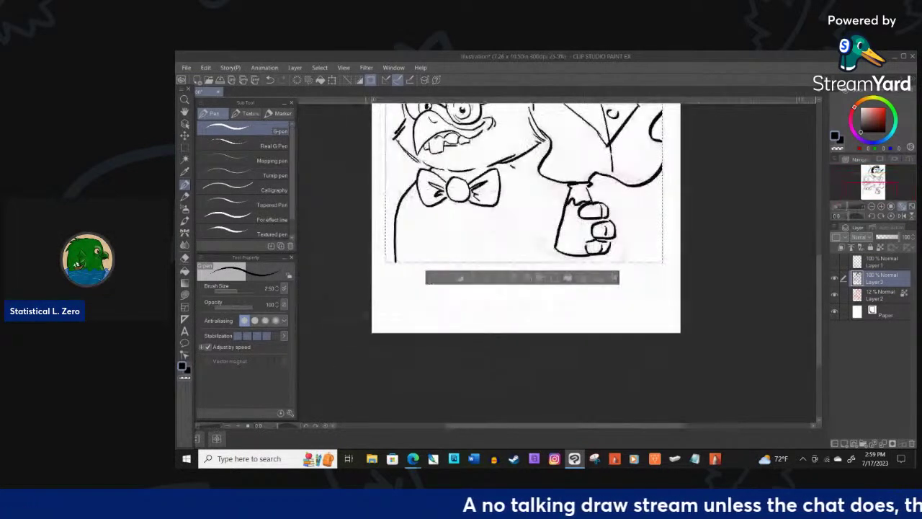
{"action": "mouse_move", "coordinate": [422, 205]}
{"action": "left_mouse_down"}
{"action": "mouse_move", "coordinate": [417, 220]}
{"action": "mouse_move", "coordinate": [430, 232]}
{"action": "left_mouse_up"}
{"action": "left_click_drag", "start_coordinate": [477, 207], "coordinate": [478, 263]}
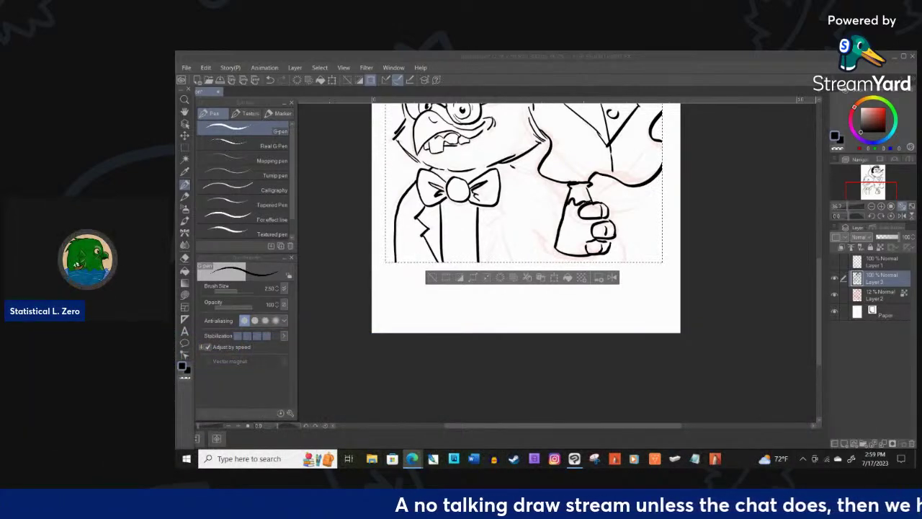
- Ink the shorter bird's shoulder line, sleeve and cuff curves around the flask hand, and erase the stray arm line beside the flask
{"action": "left_click", "coordinate": [523, 157]}
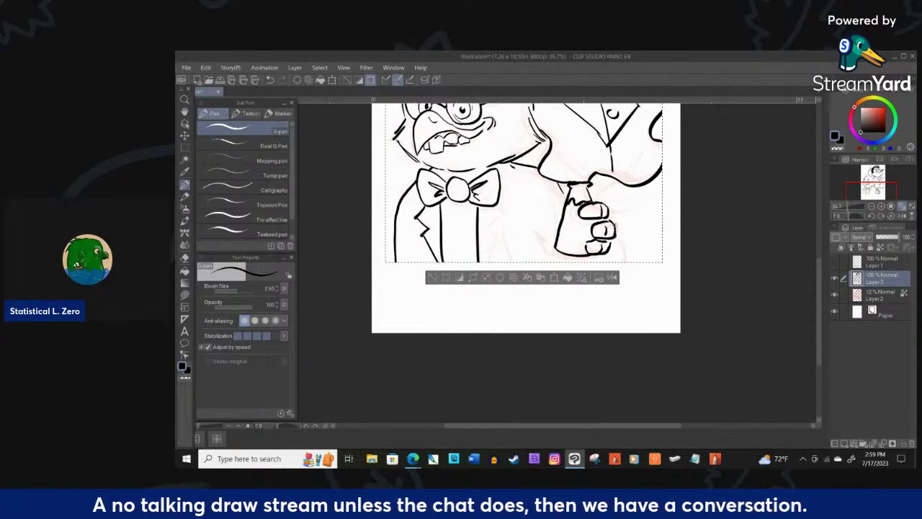
{"action": "left_click_drag", "start_coordinate": [526, 210], "coordinate": [547, 231]}
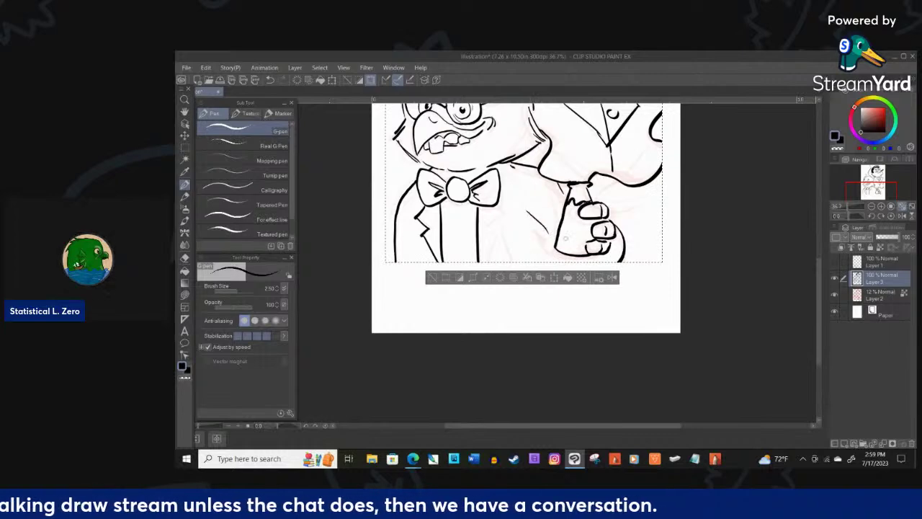
{"action": "left_click_drag", "start_coordinate": [563, 187], "coordinate": [567, 192]}
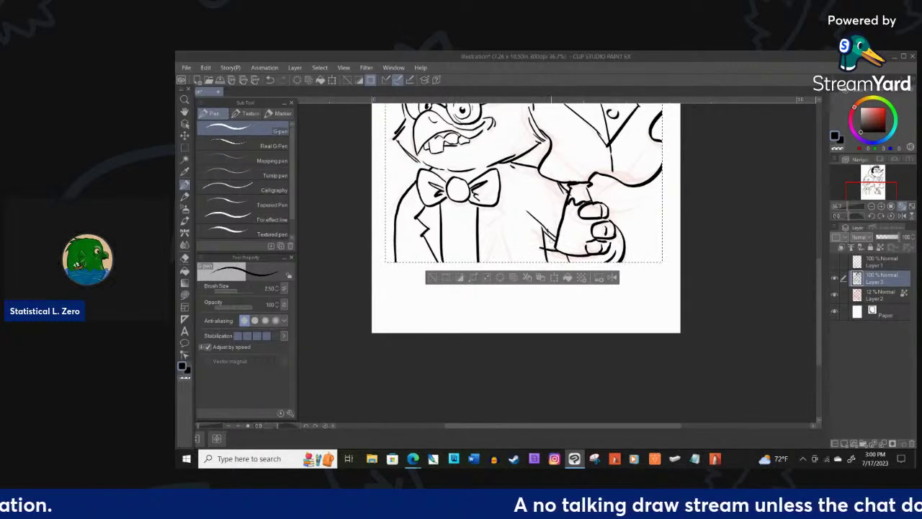
{"action": "key", "text": "e"}
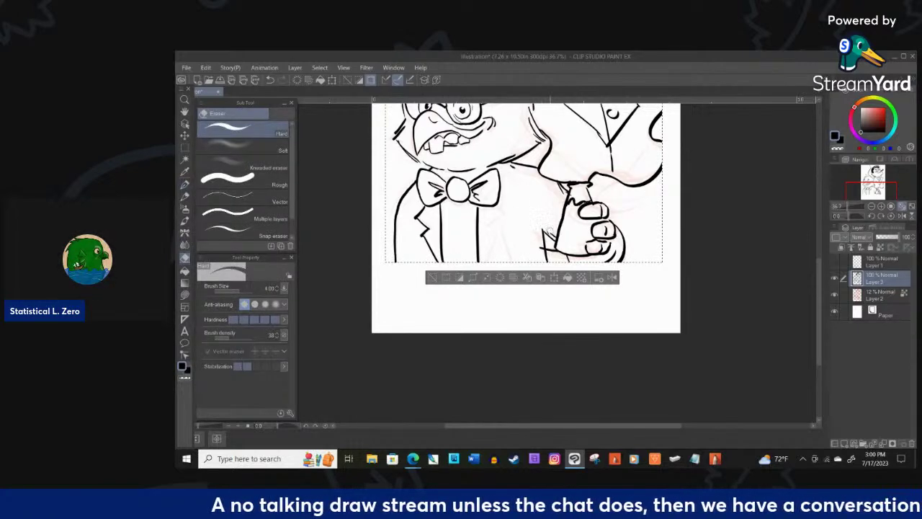
- Extend the shorter bird's lapel with a second notch and ink two small round buttons down the shirt front with the G-pen
{"action": "left_click", "coordinate": [185, 184]}
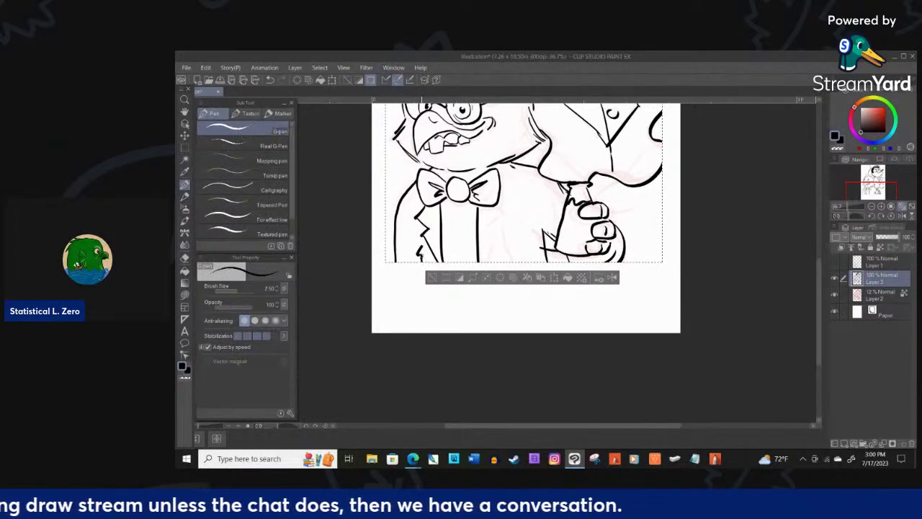
{"action": "left_click_drag", "start_coordinate": [459, 227], "coordinate": [459, 254]}
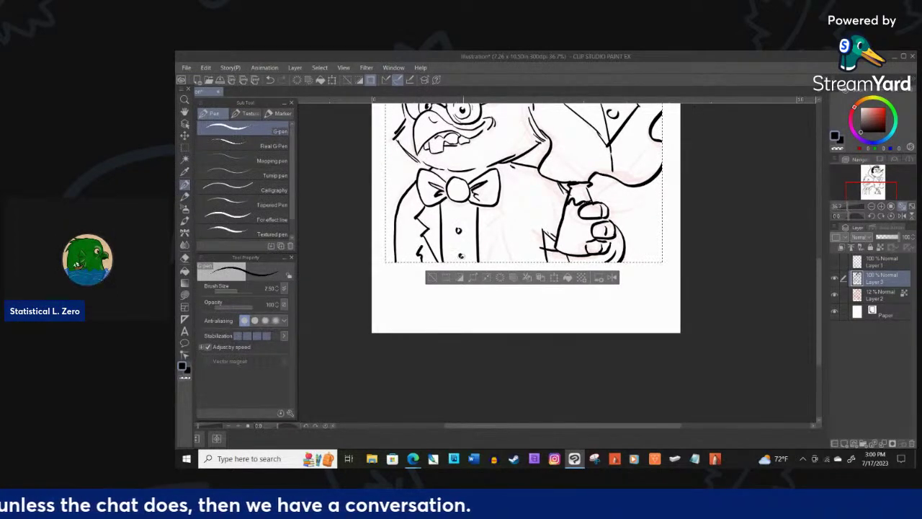
{"action": "scroll", "coordinate": [504, 248], "scroll_direction": "down", "scroll_amount": 2}
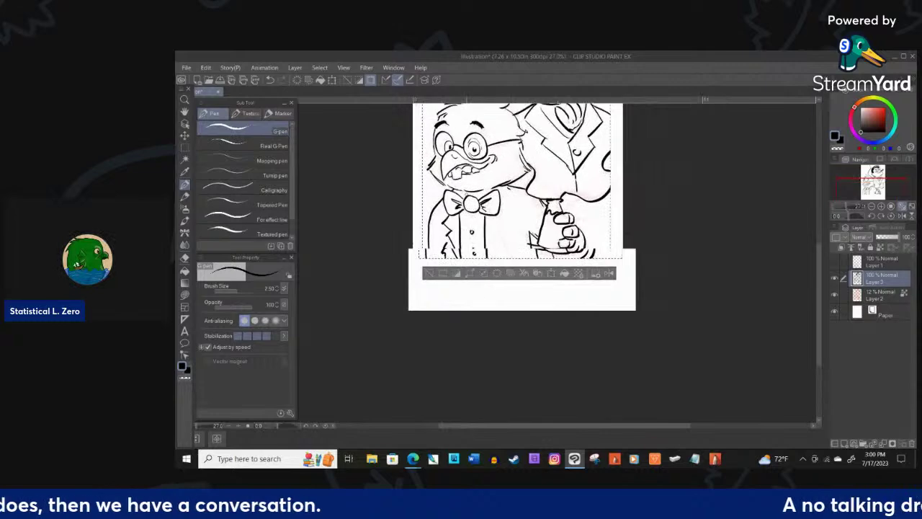
{"action": "scroll", "coordinate": [465, 194], "scroll_direction": "down", "scroll_amount": 4}
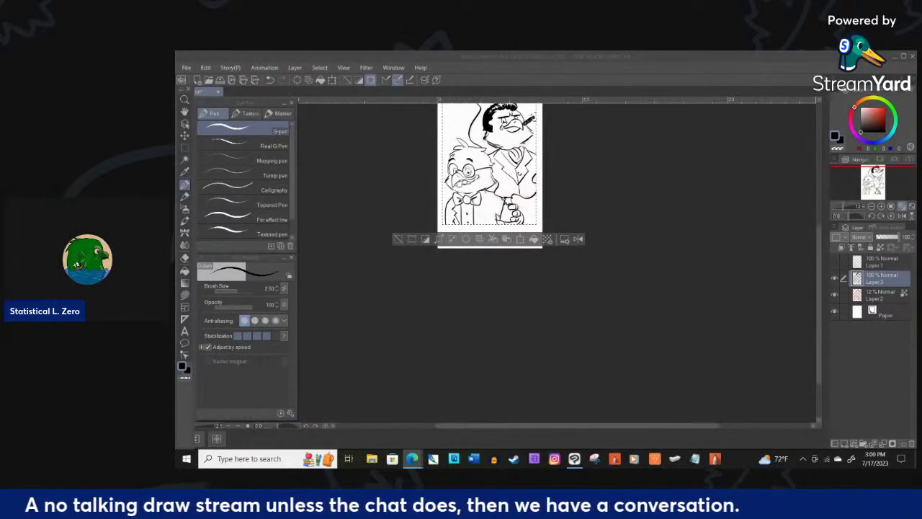
- Look over both inked birds on the whole page at several zoom levels
{"action": "left_click", "coordinate": [483, 206]}
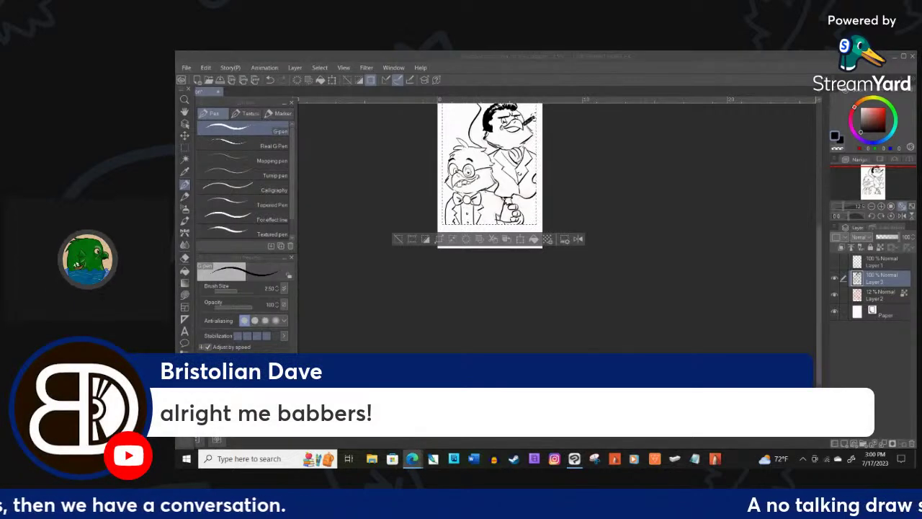
{"action": "left_click", "coordinate": [523, 250]}
{"action": "scroll", "coordinate": [523, 250], "scroll_direction": "down", "scroll_amount": 3}
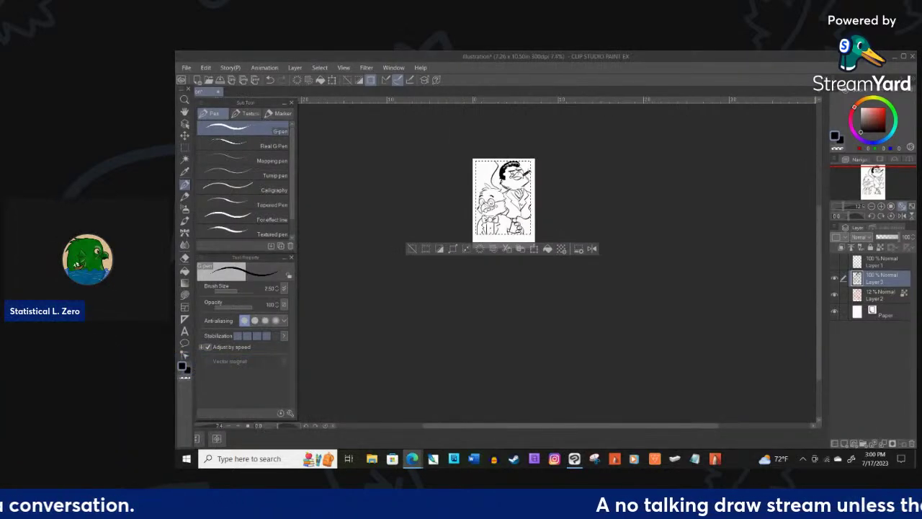
{"action": "scroll", "coordinate": [492, 193], "scroll_direction": "up", "scroll_amount": 2}
{"action": "scroll", "coordinate": [492, 182], "scroll_direction": "up", "scroll_amount": 1}
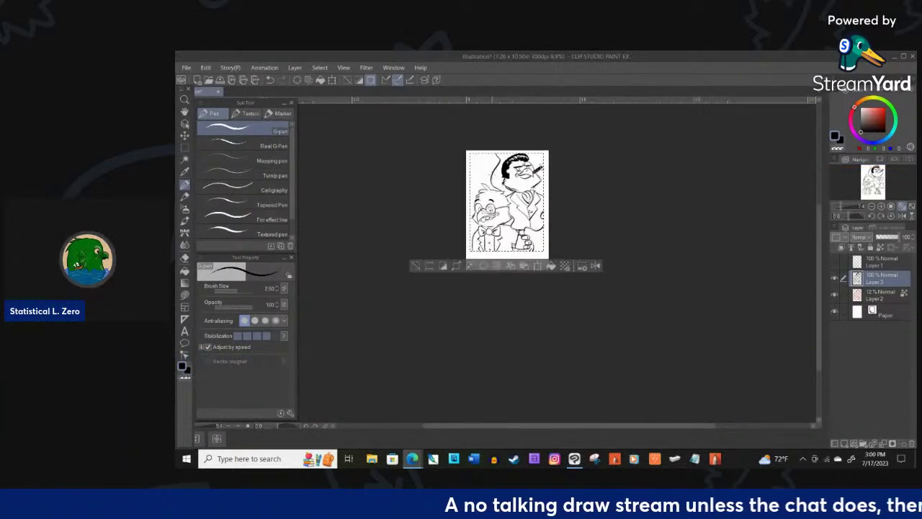
{"action": "key", "text": "ctrl+plus"}
{"action": "key", "text": "ctrl+0"}
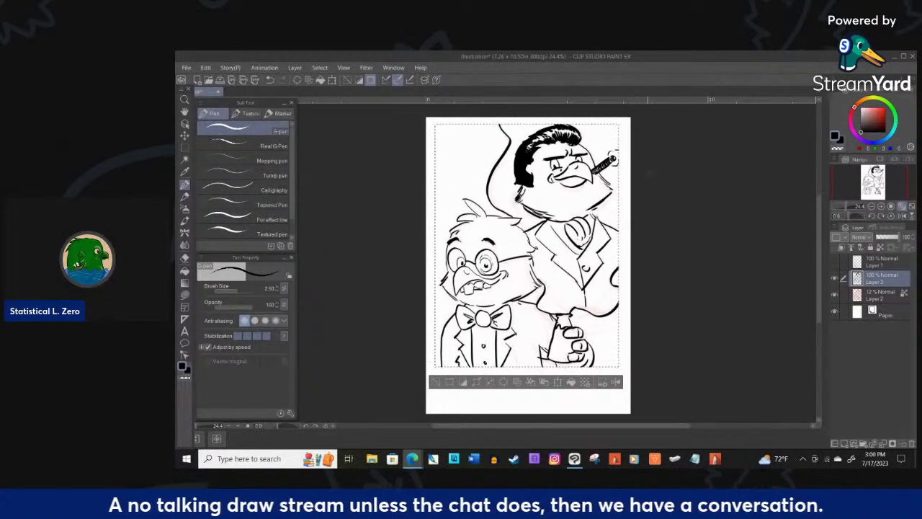
{"action": "left_click", "coordinate": [498, 239]}
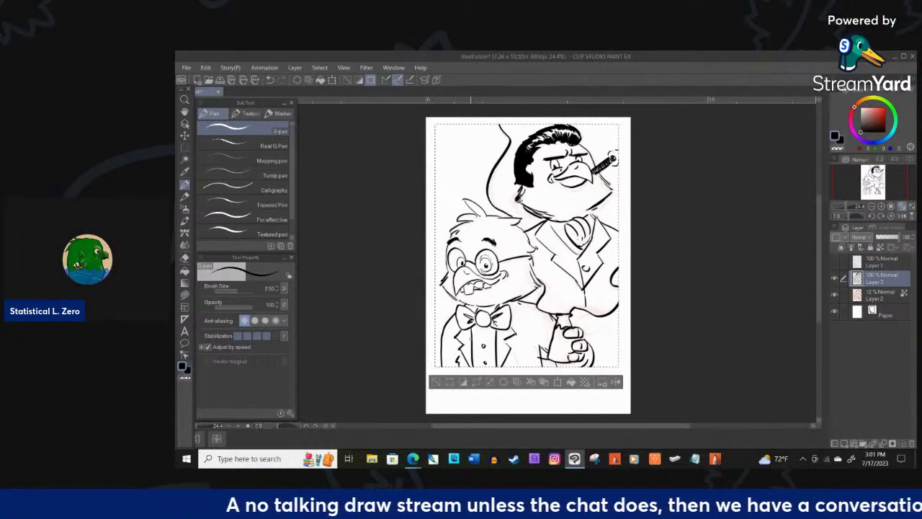
- Hide the two birds' ink on Layer 3 and show Layer 1 with the small bird sketch near the page's lower edge
{"action": "left_click", "coordinate": [834, 278]}
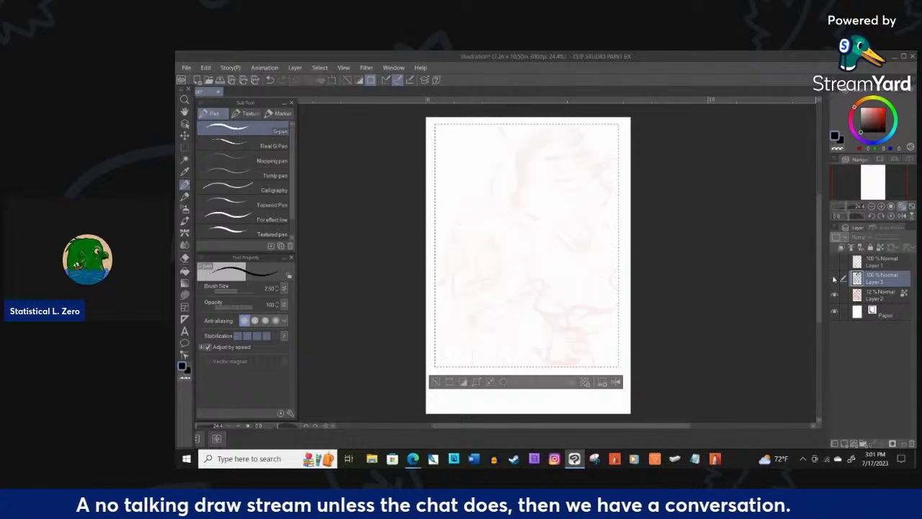
{"action": "left_click", "coordinate": [834, 262]}
{"action": "scroll", "coordinate": [558, 273], "scroll_direction": "down", "scroll_amount": 3}
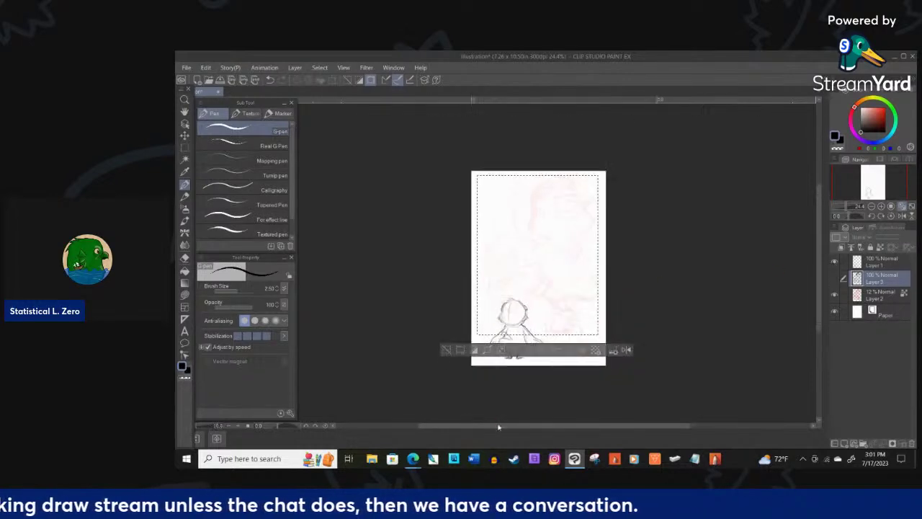
{"action": "scroll", "coordinate": [499, 421], "scroll_direction": "left", "scroll_amount": 3}
{"action": "scroll", "coordinate": [661, 302], "scroll_direction": "down", "scroll_amount": 3}
{"action": "scroll", "coordinate": [776, 314], "scroll_direction": "up", "scroll_amount": 5}
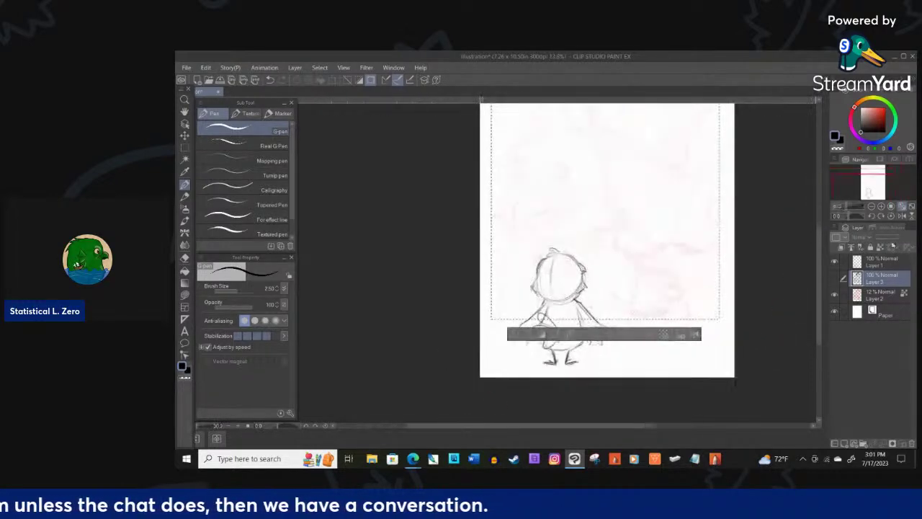
- Lock the transparent pixels of Layer 1 and recolour the upper part of the small bird sketch red with Lasso fill
{"action": "left_click", "coordinate": [880, 257]}
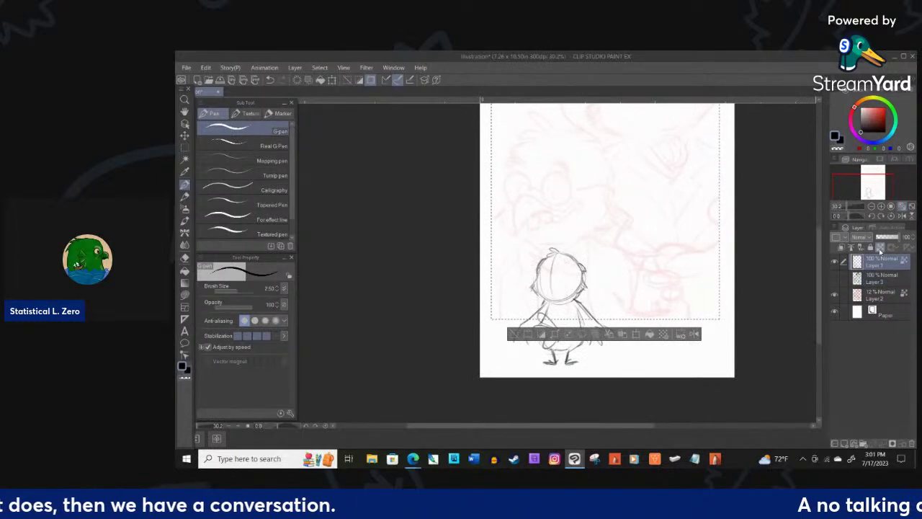
{"action": "left_click", "coordinate": [184, 292]}
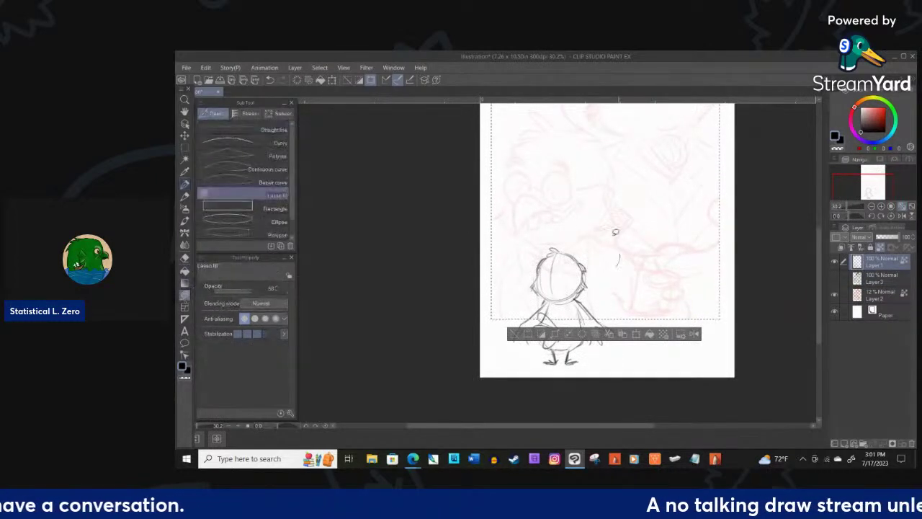
{"action": "left_click", "coordinate": [885, 108]}
{"action": "mouse_move", "coordinate": [619, 237]}
{"action": "left_mouse_down"}
{"action": "mouse_move", "coordinate": [544, 411]}
{"action": "mouse_move", "coordinate": [658, 191]}
{"action": "left_mouse_up"}
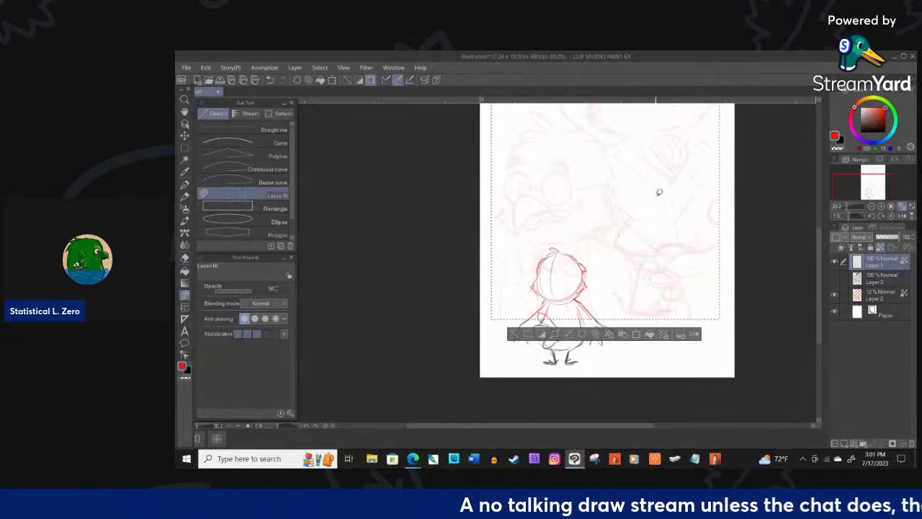
- Clear the selection and recolour the rest of the small bird sketch red with Lasso fill
{"action": "left_click", "coordinate": [185, 149]}
{"action": "left_click", "coordinate": [425, 228]}
{"action": "left_click_drag", "start_coordinate": [618, 222], "coordinate": [638, 282]}
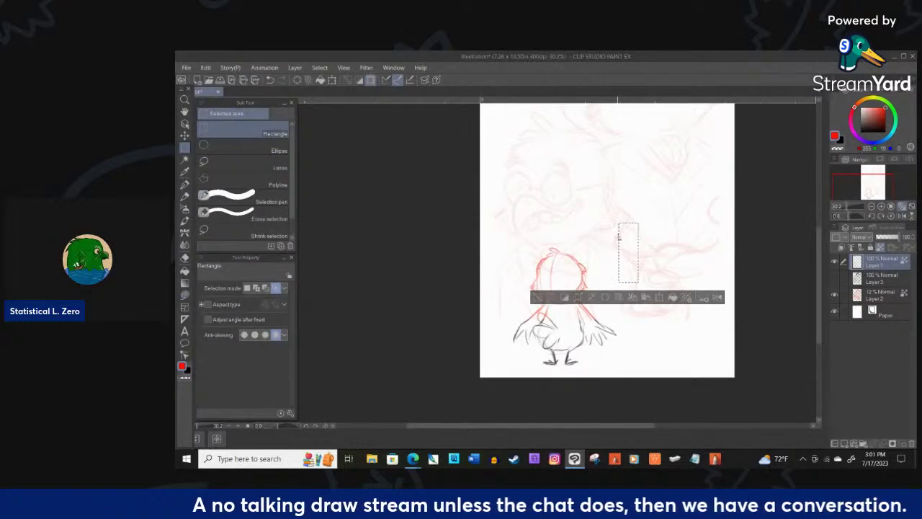
{"action": "left_click", "coordinate": [618, 237]}
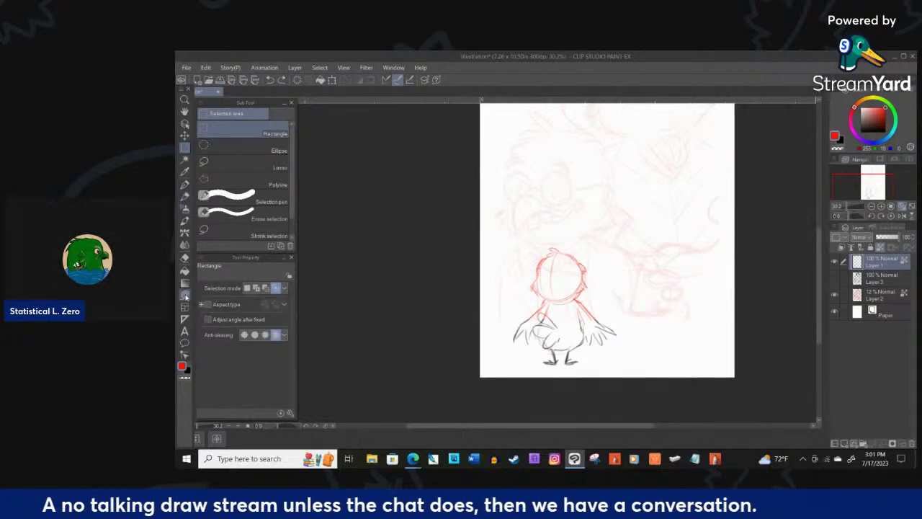
{"action": "left_click", "coordinate": [186, 295]}
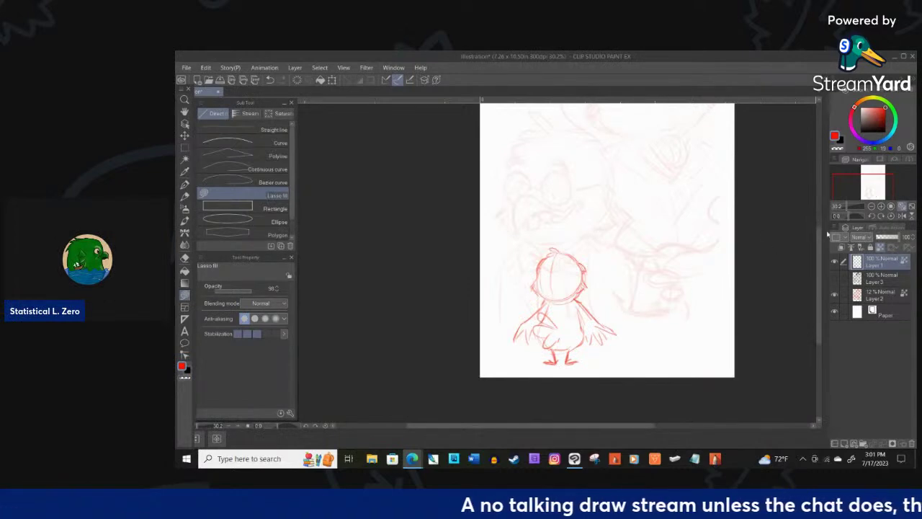
- Lower the opacity of Layer 1 to 31% and hide the faded sketch of the two large birds on Layer 2
{"action": "left_click_drag", "start_coordinate": [898, 236], "coordinate": [883, 237]}
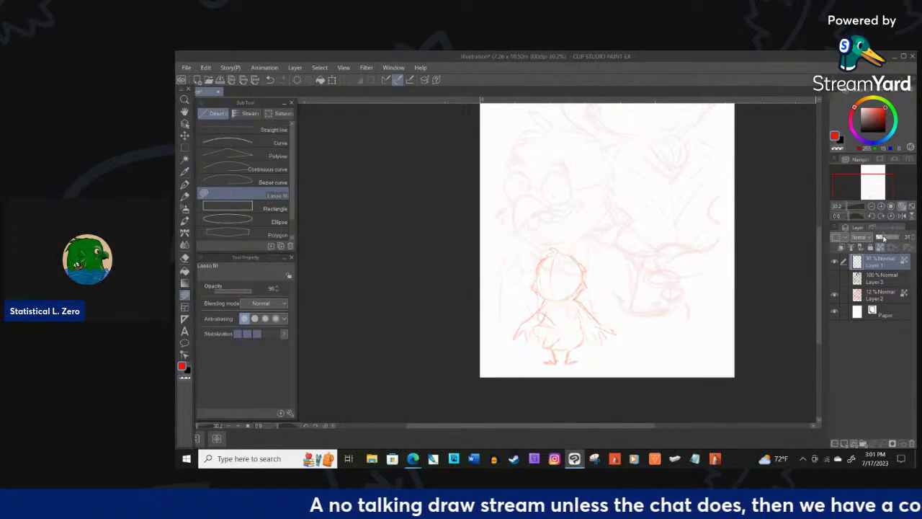
{"action": "left_click", "coordinate": [834, 293]}
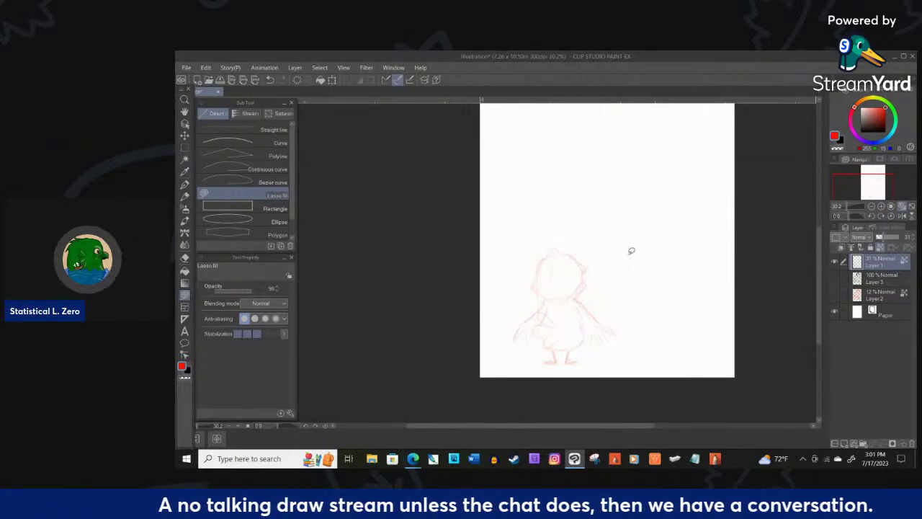
{"action": "scroll", "coordinate": [638, 252], "scroll_direction": "up", "scroll_amount": 1}
- Add a new raster layer above the sketch and ink the small bird's head tuft and left head outline with the G-pen
{"action": "left_click", "coordinate": [185, 185]}
{"action": "left_click_drag", "start_coordinate": [881, 120], "coordinate": [816, 140]}
{"action": "scroll", "coordinate": [641, 224], "scroll_direction": "up", "scroll_amount": 5}
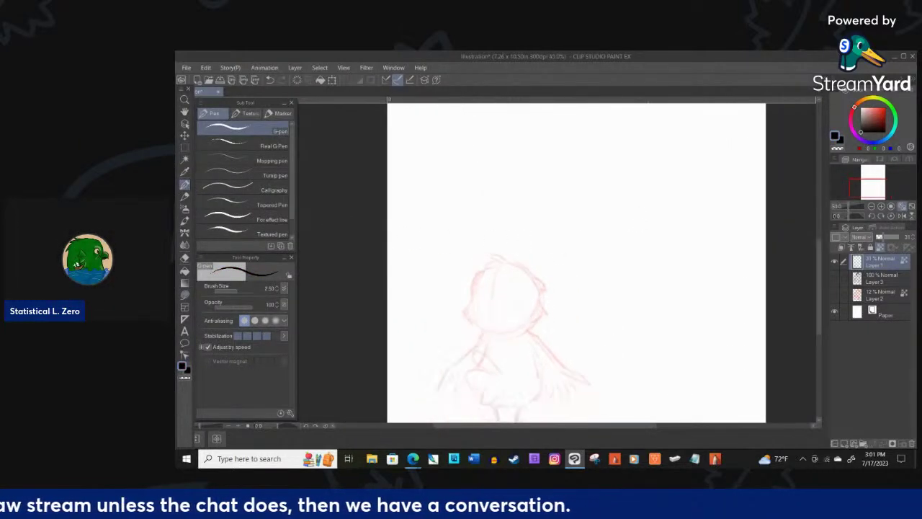
{"action": "scroll", "coordinate": [509, 318], "scroll_direction": "up", "scroll_amount": 2}
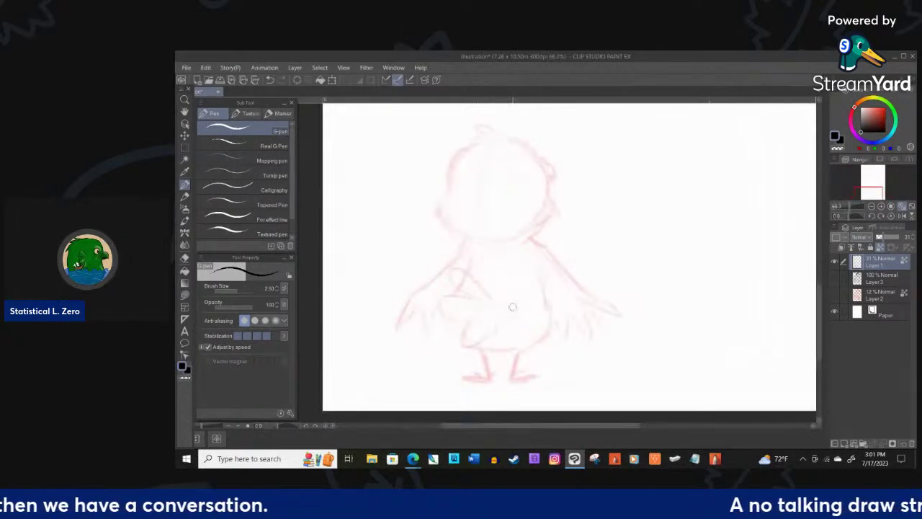
{"action": "left_click_drag", "start_coordinate": [477, 125], "coordinate": [494, 132]}
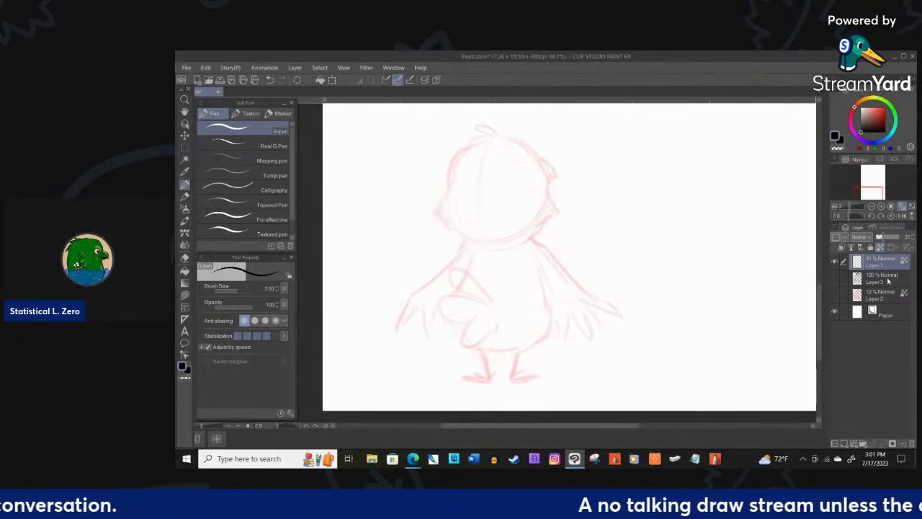
{"action": "left_click", "coordinate": [852, 439]}
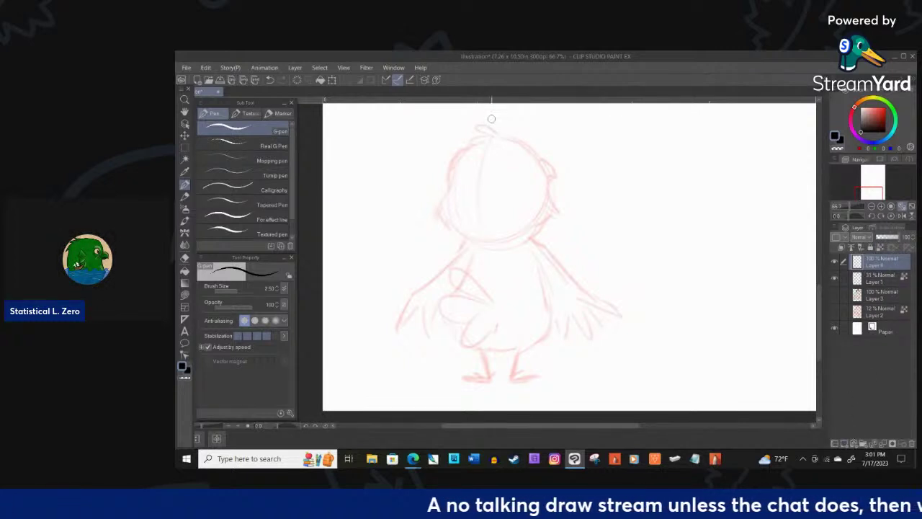
{"action": "mouse_move", "coordinate": [497, 128]}
{"action": "left_mouse_down"}
{"action": "mouse_move", "coordinate": [476, 126]}
{"action": "mouse_move", "coordinate": [494, 131]}
{"action": "mouse_move", "coordinate": [475, 135]}
{"action": "mouse_move", "coordinate": [504, 129]}
{"action": "mouse_move", "coordinate": [457, 156]}
{"action": "mouse_move", "coordinate": [443, 213]}
{"action": "left_mouse_up"}
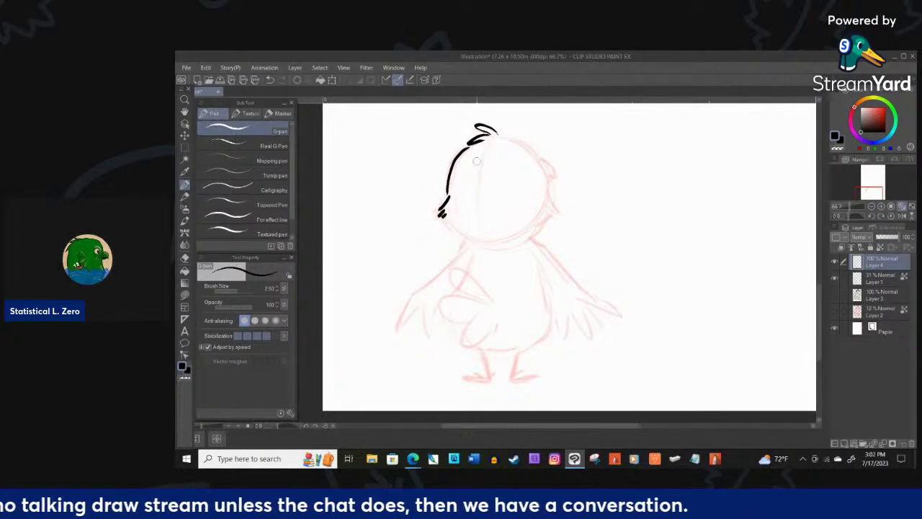
{"action": "key", "text": "ctrl+z"}
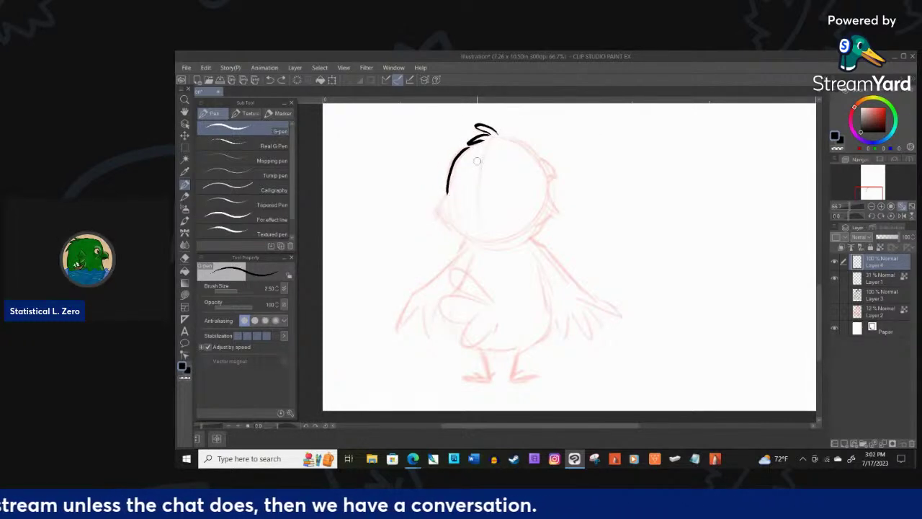
- Reduce the G-pen size to 1.00 and ink the rest of the head outline, pointed cheek feathers and small beak tip
{"action": "key", "text": "bracketleft"}
{"action": "key", "text": "bracketleft"}
{"action": "key", "text": "bracketleft"}
{"action": "mouse_move", "coordinate": [447, 191]}
{"action": "left_mouse_down"}
{"action": "mouse_move", "coordinate": [440, 214]}
{"action": "mouse_move", "coordinate": [462, 235]}
{"action": "left_mouse_up"}
{"action": "mouse_move", "coordinate": [497, 134]}
{"action": "left_mouse_down"}
{"action": "mouse_move", "coordinate": [540, 160]}
{"action": "mouse_move", "coordinate": [556, 208]}
{"action": "mouse_move", "coordinate": [530, 236]}
{"action": "mouse_move", "coordinate": [495, 245]}
{"action": "left_mouse_up"}
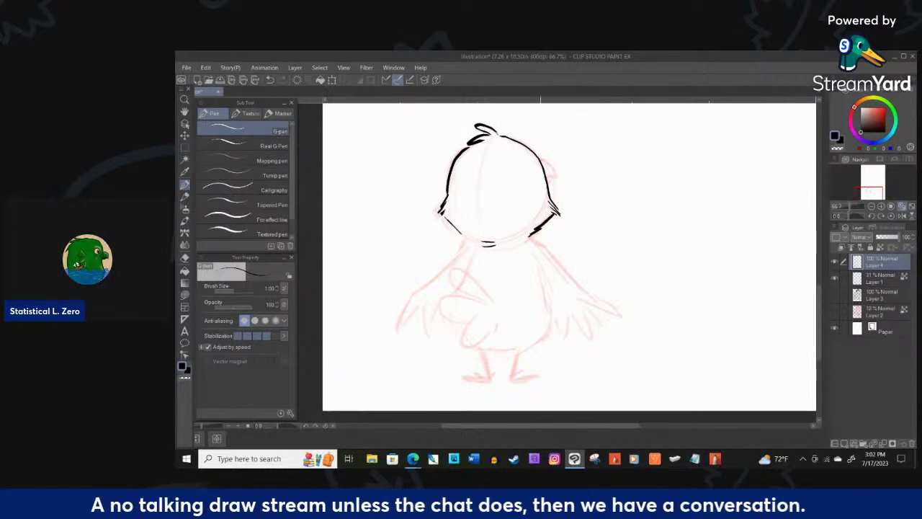
{"action": "left_click_drag", "start_coordinate": [542, 160], "coordinate": [555, 180]}
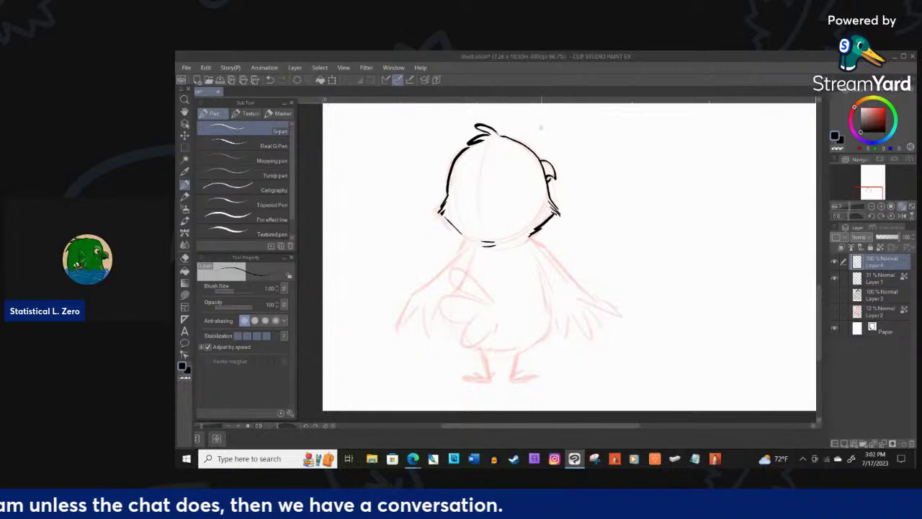
- Ink the small bird's three rounded tail feathers and its left wing with feather fingers
{"action": "mouse_move", "coordinate": [468, 268]}
{"action": "left_mouse_down"}
{"action": "mouse_move", "coordinate": [482, 301]}
{"action": "mouse_move", "coordinate": [438, 301]}
{"action": "mouse_move", "coordinate": [455, 322]}
{"action": "mouse_move", "coordinate": [477, 316]}
{"action": "left_mouse_up"}
{"action": "mouse_move", "coordinate": [472, 324]}
{"action": "left_mouse_down"}
{"action": "mouse_move", "coordinate": [477, 345]}
{"action": "mouse_move", "coordinate": [493, 321]}
{"action": "left_mouse_up"}
{"action": "mouse_move", "coordinate": [470, 246]}
{"action": "left_mouse_down"}
{"action": "mouse_move", "coordinate": [463, 268]}
{"action": "mouse_move", "coordinate": [461, 249]}
{"action": "mouse_move", "coordinate": [398, 329]}
{"action": "mouse_move", "coordinate": [416, 301]}
{"action": "mouse_move", "coordinate": [419, 334]}
{"action": "mouse_move", "coordinate": [431, 333]}
{"action": "mouse_move", "coordinate": [442, 298]}
{"action": "left_mouse_up"}
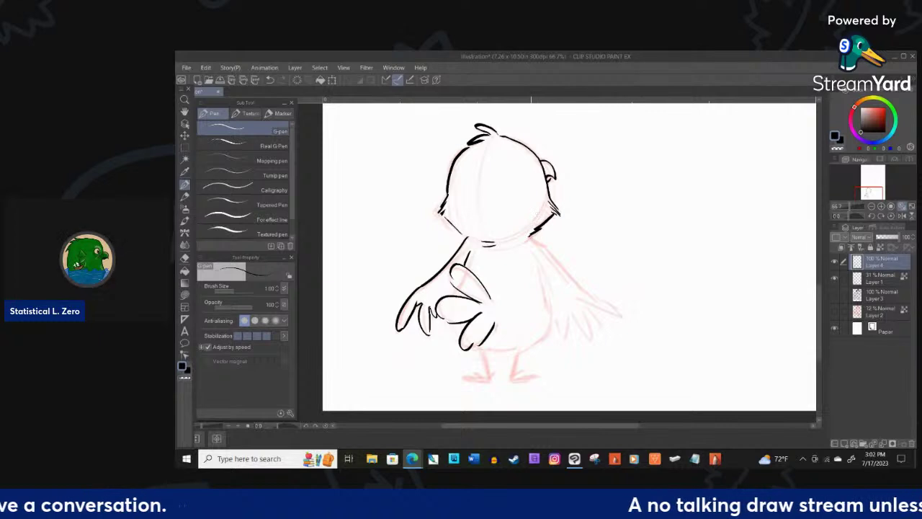
- Ink the small bird's right wing with feather fingers and the curved right side and underside of the body
{"action": "mouse_move", "coordinate": [539, 244]}
{"action": "left_mouse_down"}
{"action": "mouse_move", "coordinate": [582, 292]}
{"action": "mouse_move", "coordinate": [621, 315]}
{"action": "mouse_move", "coordinate": [583, 299]}
{"action": "mouse_move", "coordinate": [595, 340]}
{"action": "left_mouse_up"}
{"action": "mouse_move", "coordinate": [574, 309]}
{"action": "left_mouse_down"}
{"action": "mouse_move", "coordinate": [585, 337]}
{"action": "mouse_move", "coordinate": [559, 340]}
{"action": "left_mouse_up"}
{"action": "left_click_drag", "start_coordinate": [575, 317], "coordinate": [569, 341]}
{"action": "left_click_drag", "start_coordinate": [540, 268], "coordinate": [550, 321]}
{"action": "mouse_move", "coordinate": [543, 286]}
{"action": "left_mouse_down"}
{"action": "mouse_move", "coordinate": [551, 321]}
{"action": "mouse_move", "coordinate": [538, 343]}
{"action": "mouse_move", "coordinate": [481, 349]}
{"action": "mouse_move", "coordinate": [527, 336]}
{"action": "left_mouse_up"}
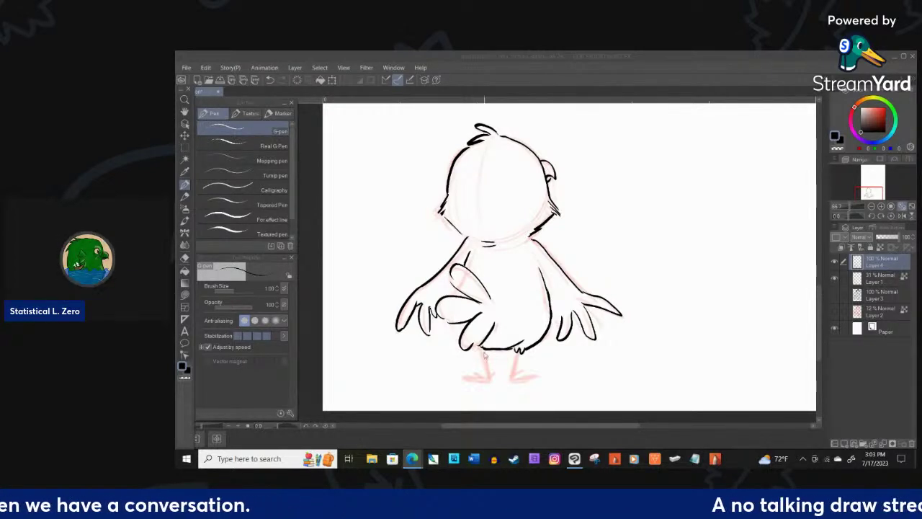
- Ink the small bird's two thin legs and splayed feet
{"action": "mouse_move", "coordinate": [479, 345]}
{"action": "left_mouse_down"}
{"action": "mouse_move", "coordinate": [484, 372]}
{"action": "mouse_move", "coordinate": [455, 372]}
{"action": "mouse_move", "coordinate": [540, 370]}
{"action": "left_mouse_up"}
{"action": "mouse_move", "coordinate": [523, 373]}
{"action": "left_mouse_down"}
{"action": "mouse_move", "coordinate": [510, 373]}
{"action": "mouse_move", "coordinate": [531, 361]}
{"action": "left_mouse_up"}
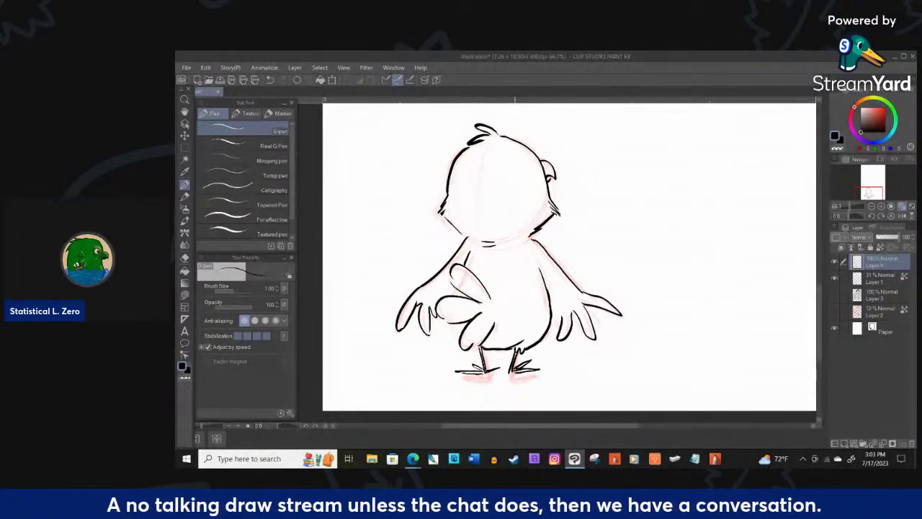
{"action": "mouse_move", "coordinate": [517, 362]}
{"action": "left_mouse_down"}
{"action": "mouse_move", "coordinate": [508, 375]}
{"action": "mouse_move", "coordinate": [482, 376]}
{"action": "left_mouse_up"}
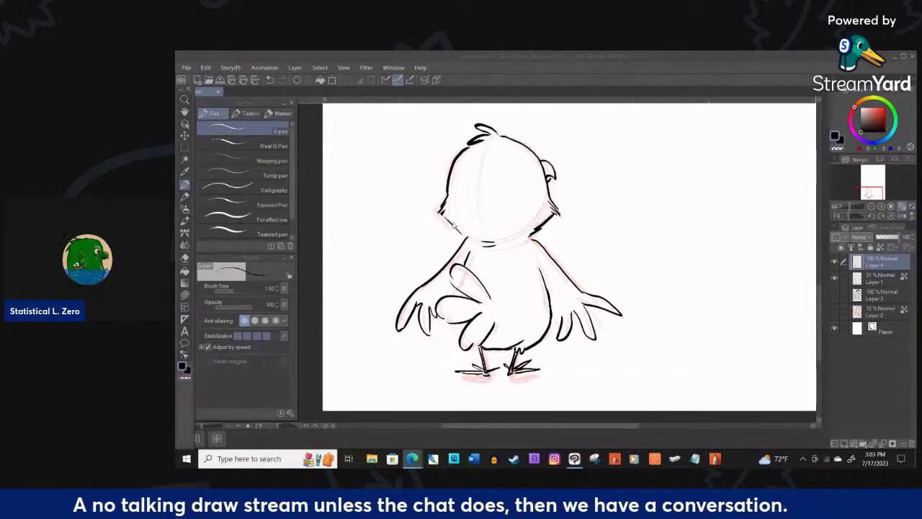
- Thicken the small bird's lower left cheek line and touch up its tail feather outlines
{"action": "left_click_drag", "start_coordinate": [445, 217], "coordinate": [464, 236]}
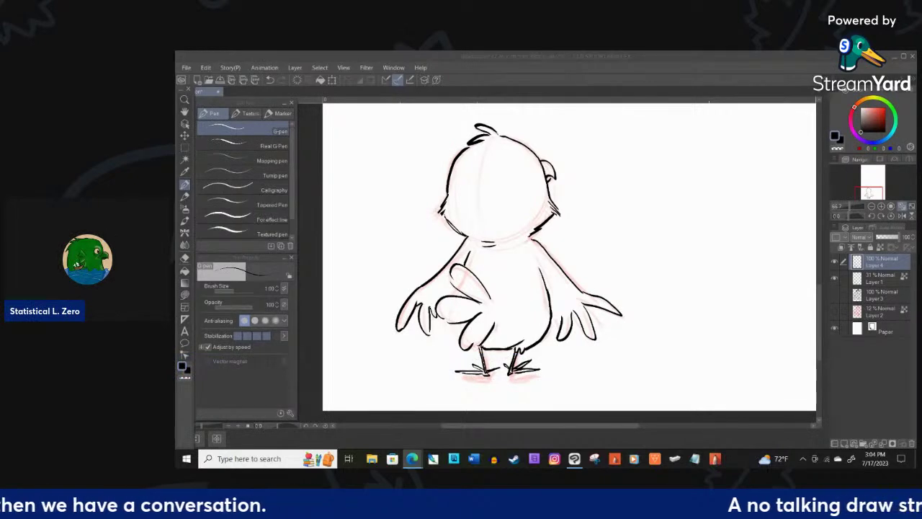
{"action": "left_click", "coordinate": [454, 278]}
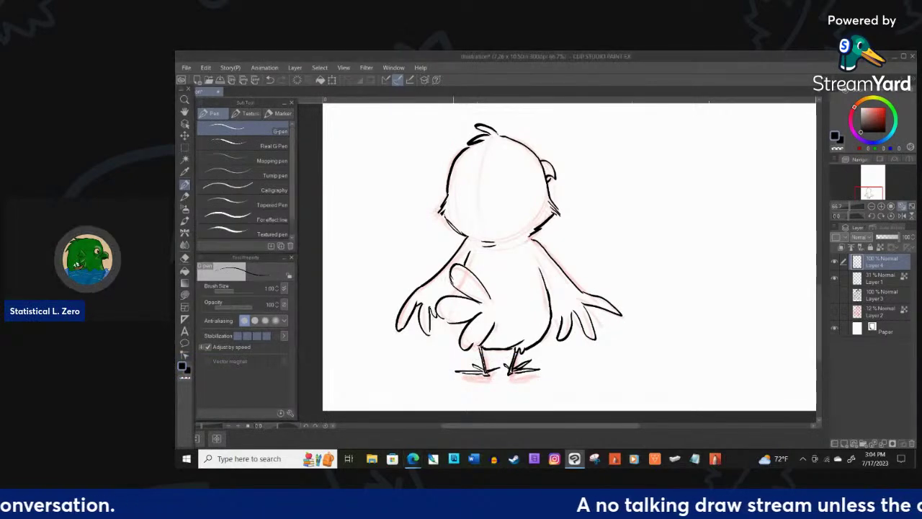
{"action": "left_click_drag", "start_coordinate": [469, 348], "coordinate": [486, 339]}
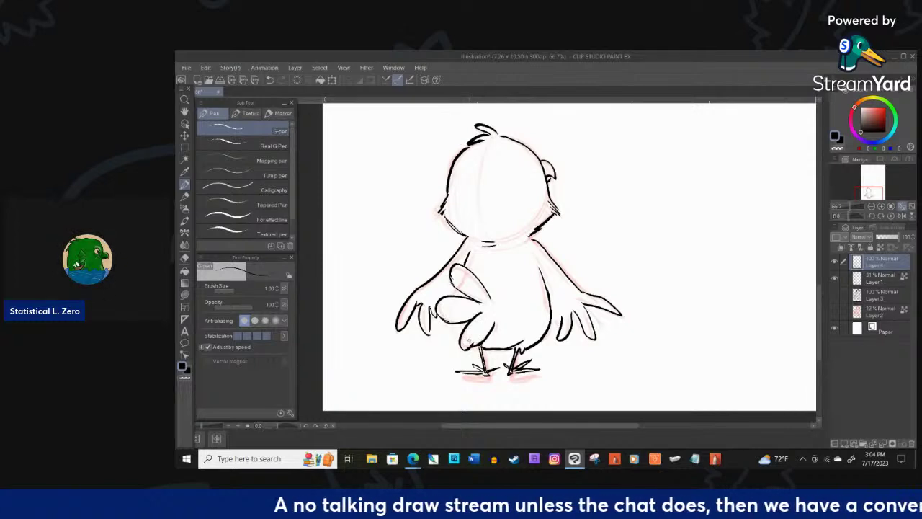
- Delete Layer 1 holding the small bird's red sketch
{"action": "right_click", "coordinate": [893, 282]}
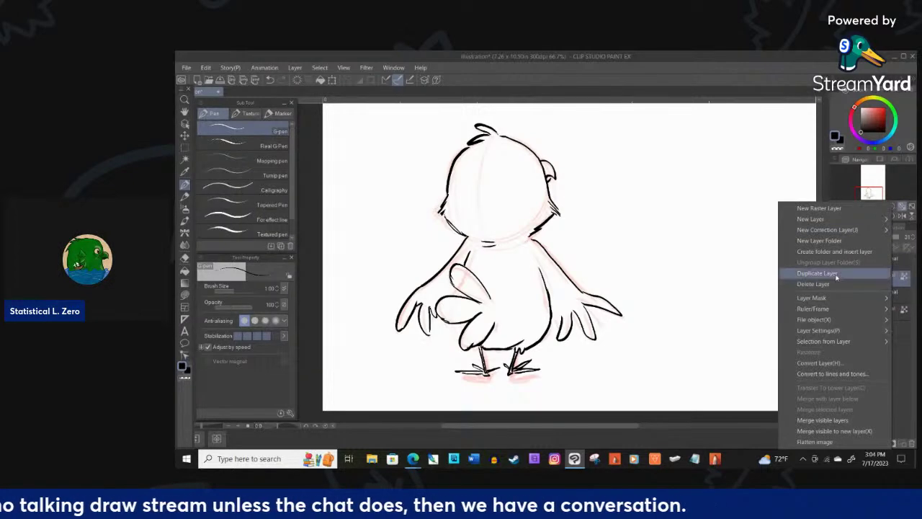
{"action": "left_click", "coordinate": [839, 273]}
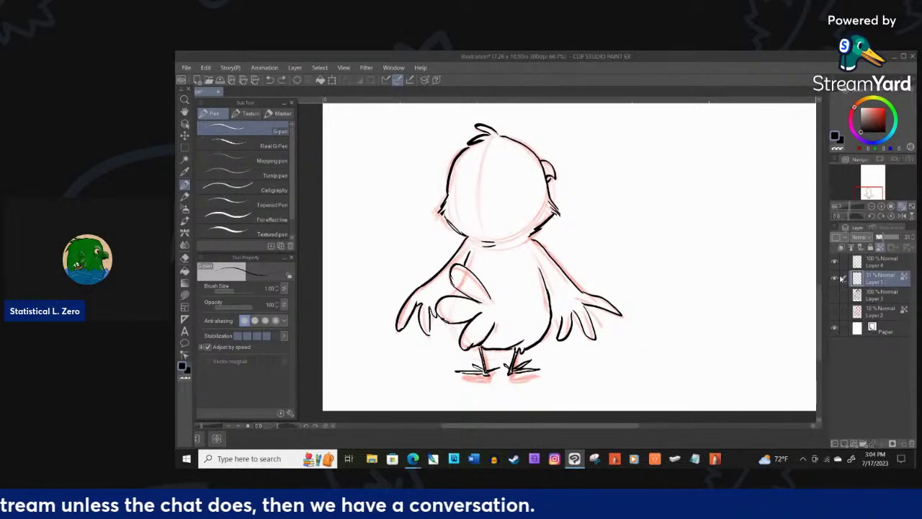
{"action": "right_click", "coordinate": [883, 284]}
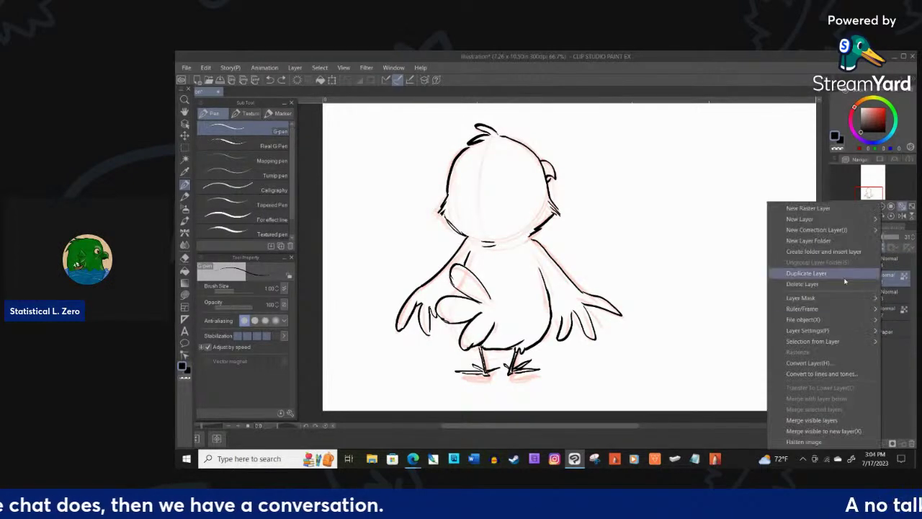
{"action": "left_click", "coordinate": [802, 284]}
{"action": "scroll", "coordinate": [565, 235], "scroll_direction": "down", "scroll_amount": 3}
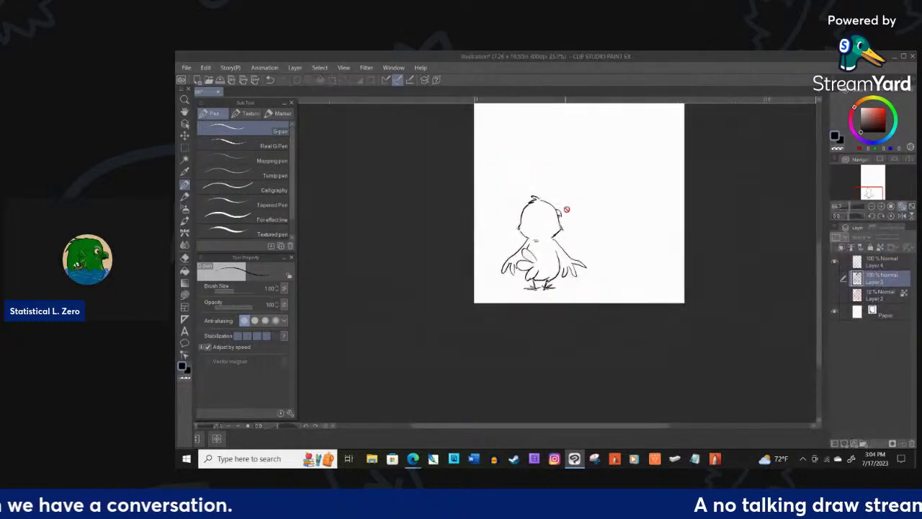
- Turn the visibility of Layer 3, which holds the two inked suited birds, back on
{"action": "scroll", "coordinate": [569, 210], "scroll_direction": "down", "scroll_amount": 3}
{"action": "scroll", "coordinate": [564, 146], "scroll_direction": "up", "scroll_amount": 3}
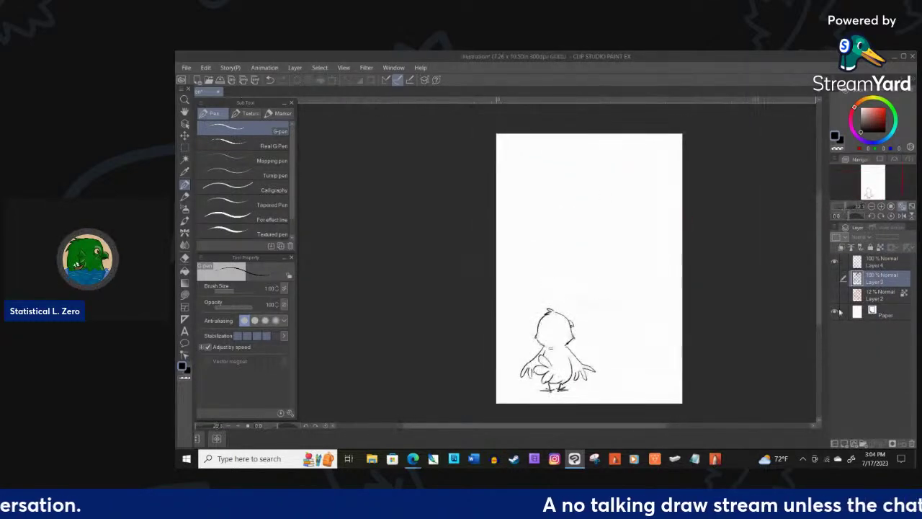
{"action": "left_click", "coordinate": [836, 278]}
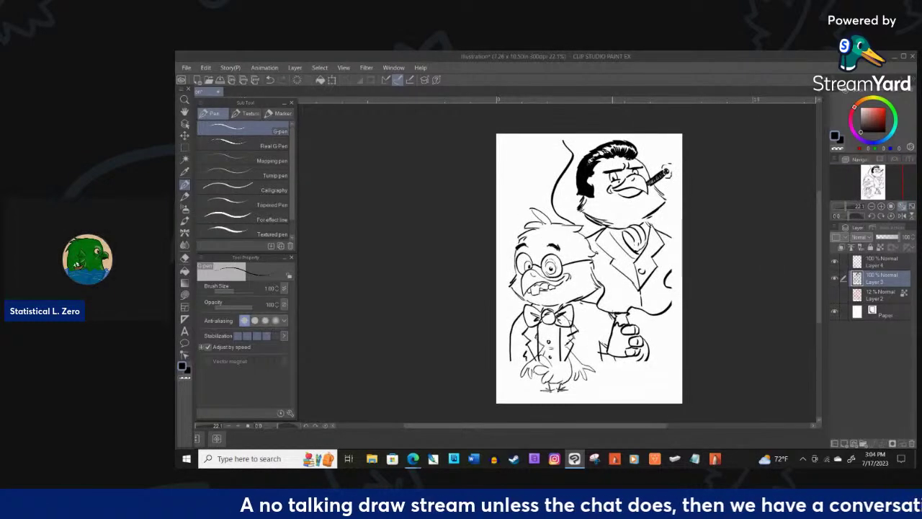
- Erase the bespectacled bird's bow tie, shirt and button lines on Layer 3 where they overlap the small bird's head and body
{"action": "scroll", "coordinate": [548, 379], "scroll_direction": "up", "scroll_amount": 2}
{"action": "scroll", "coordinate": [549, 368], "scroll_direction": "up", "scroll_amount": 1}
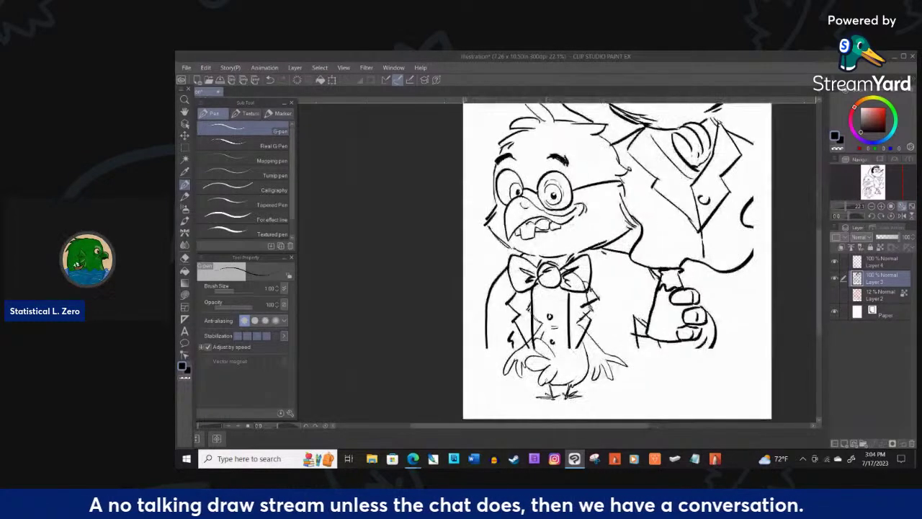
{"action": "scroll", "coordinate": [521, 356], "scroll_direction": "up", "scroll_amount": 1}
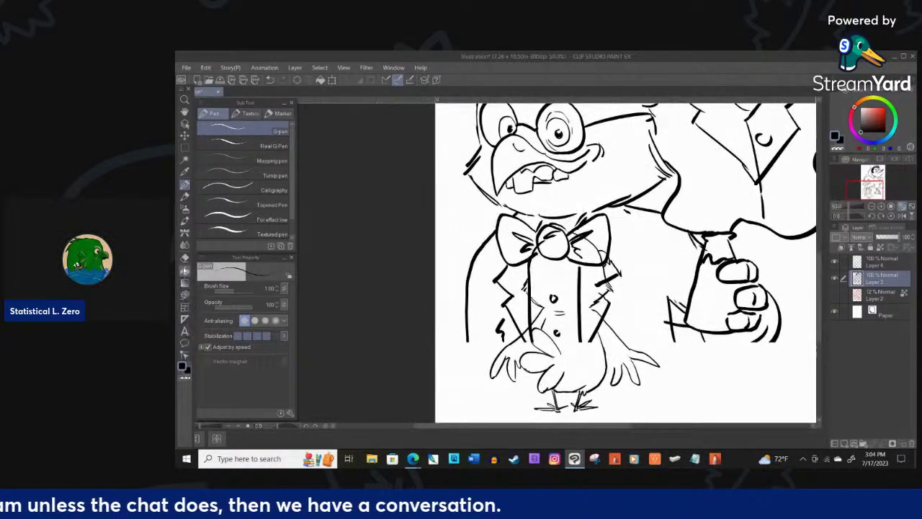
{"action": "left_click", "coordinate": [184, 257]}
{"action": "mouse_move", "coordinate": [581, 338]}
{"action": "left_mouse_down"}
{"action": "mouse_move", "coordinate": [581, 260]}
{"action": "mouse_move", "coordinate": [563, 241]}
{"action": "mouse_move", "coordinate": [548, 257]}
{"action": "mouse_move", "coordinate": [538, 254]}
{"action": "mouse_move", "coordinate": [534, 297]}
{"action": "left_mouse_up"}
{"action": "left_click_drag", "start_coordinate": [537, 330], "coordinate": [525, 337]}
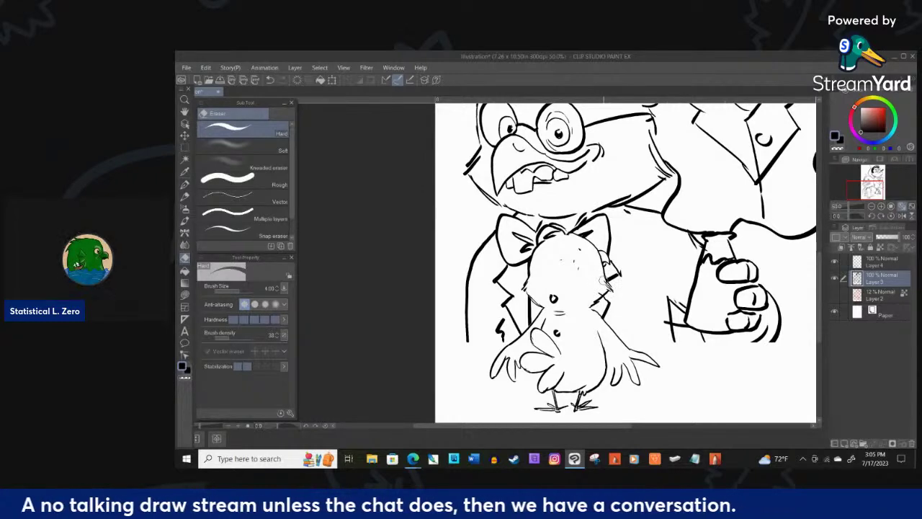
{"action": "left_click_drag", "start_coordinate": [556, 294], "coordinate": [553, 301]}
{"action": "left_click_drag", "start_coordinate": [554, 334], "coordinate": [558, 333]}
{"action": "left_click_drag", "start_coordinate": [574, 261], "coordinate": [578, 254]}
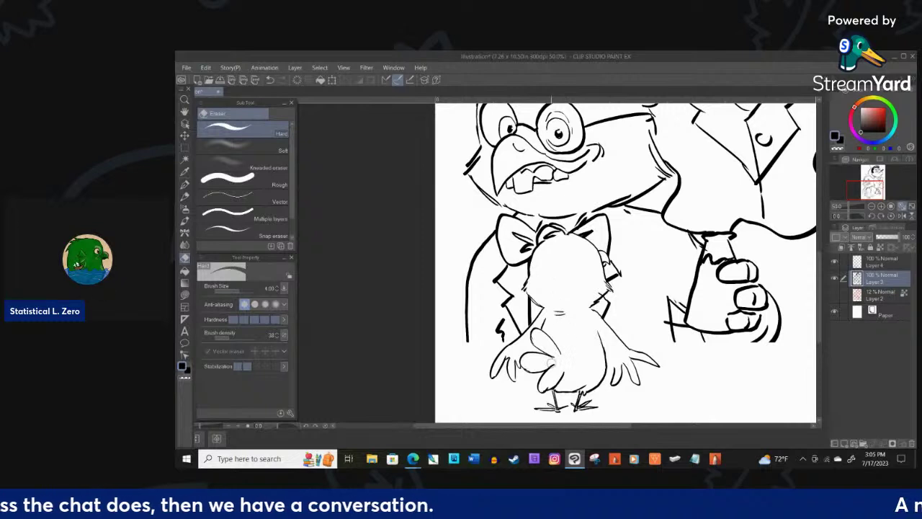
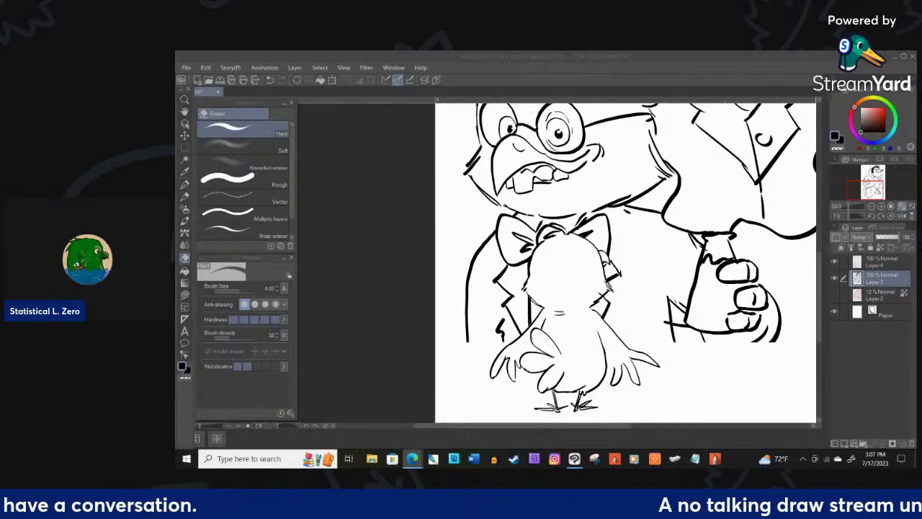
- Add a new raster layer directly above Layer 2, beneath the inked bird layers
{"action": "left_click", "coordinate": [461, 283]}
{"action": "scroll", "coordinate": [462, 283], "scroll_direction": "down", "scroll_amount": 5}
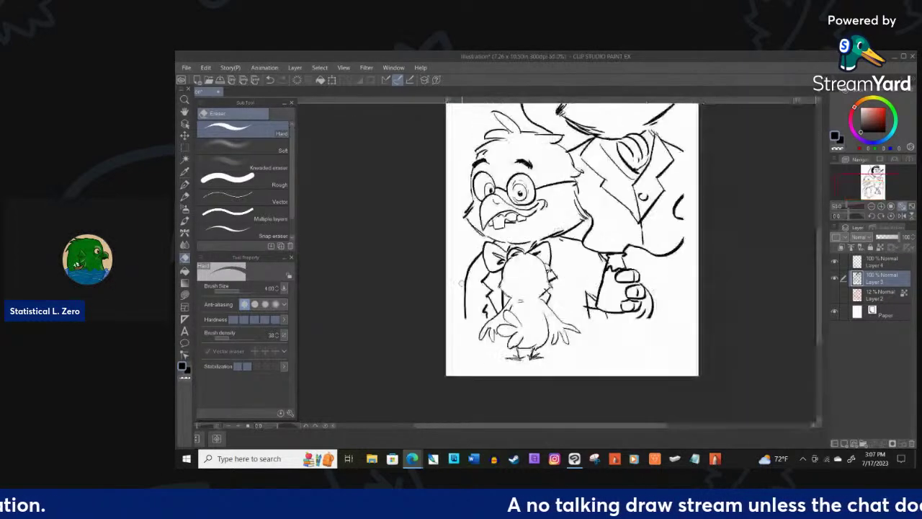
{"action": "scroll", "coordinate": [464, 201], "scroll_direction": "up", "scroll_amount": 2}
{"action": "left_click", "coordinate": [878, 294]}
{"action": "left_click", "coordinate": [878, 293]}
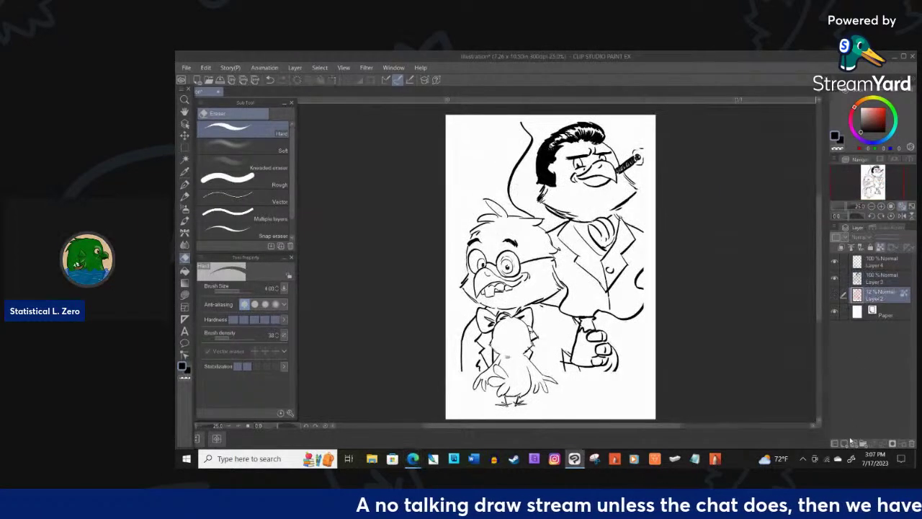
{"action": "left_click", "coordinate": [844, 443]}
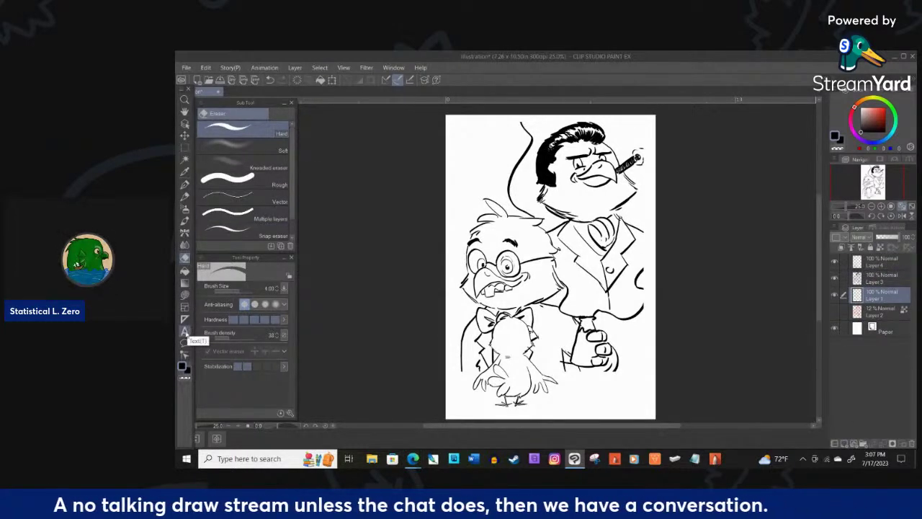
- Draw a thin black rectangular panel border around the two suited birds, with its lower edge passing behind the small bird
{"action": "left_click", "coordinate": [184, 294]}
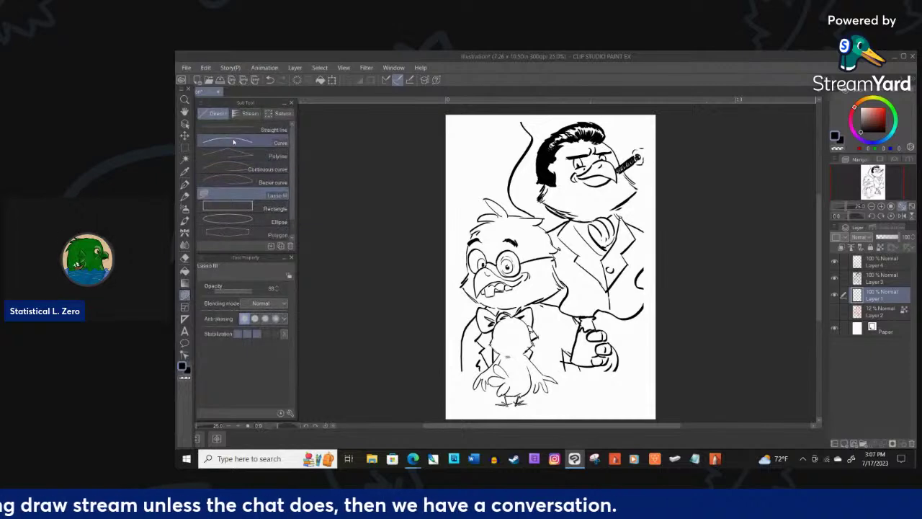
{"action": "left_click", "coordinate": [228, 208]}
{"action": "scroll", "coordinate": [446, 248], "scroll_direction": "down", "scroll_amount": 3}
{"action": "scroll", "coordinate": [448, 196], "scroll_direction": "up", "scroll_amount": 3}
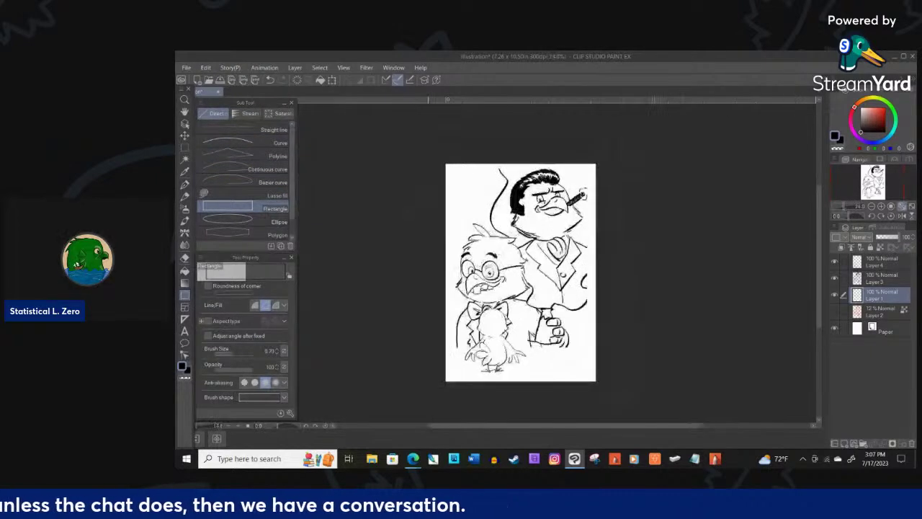
{"action": "left_click_drag", "start_coordinate": [451, 160], "coordinate": [617, 378]}
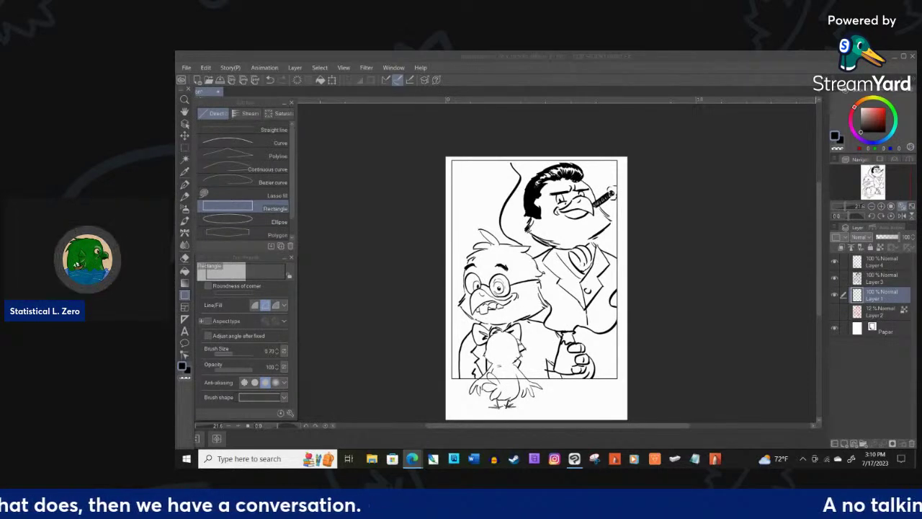
- Erase the panel border line where it crosses the small bird's body on Layer 1
{"action": "scroll", "coordinate": [562, 285], "scroll_direction": "up", "scroll_amount": 5}
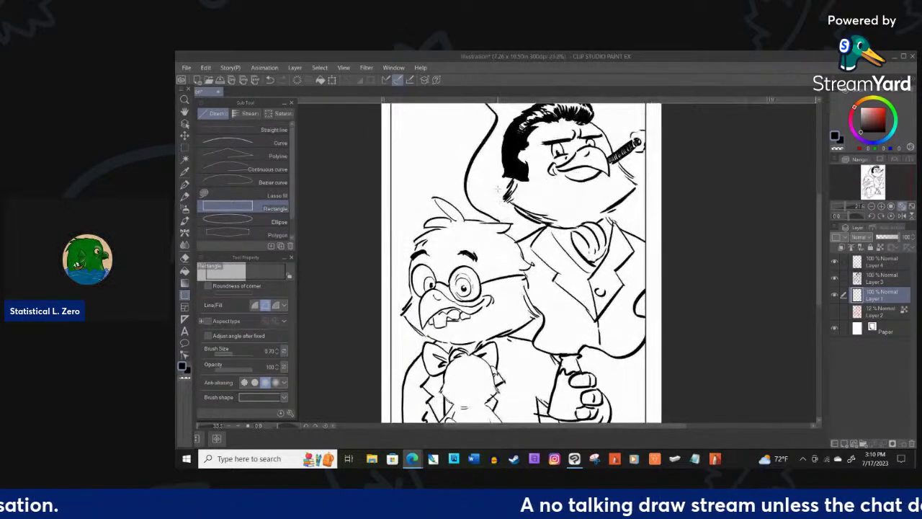
{"action": "scroll", "coordinate": [489, 208], "scroll_direction": "down", "scroll_amount": 7}
{"action": "scroll", "coordinate": [472, 337], "scroll_direction": "up", "scroll_amount": 9}
{"action": "key", "text": "e"}
{"action": "mouse_move", "coordinate": [487, 272]}
{"action": "left_mouse_down"}
{"action": "mouse_move", "coordinate": [464, 274]}
{"action": "mouse_move", "coordinate": [553, 274]}
{"action": "left_mouse_up"}
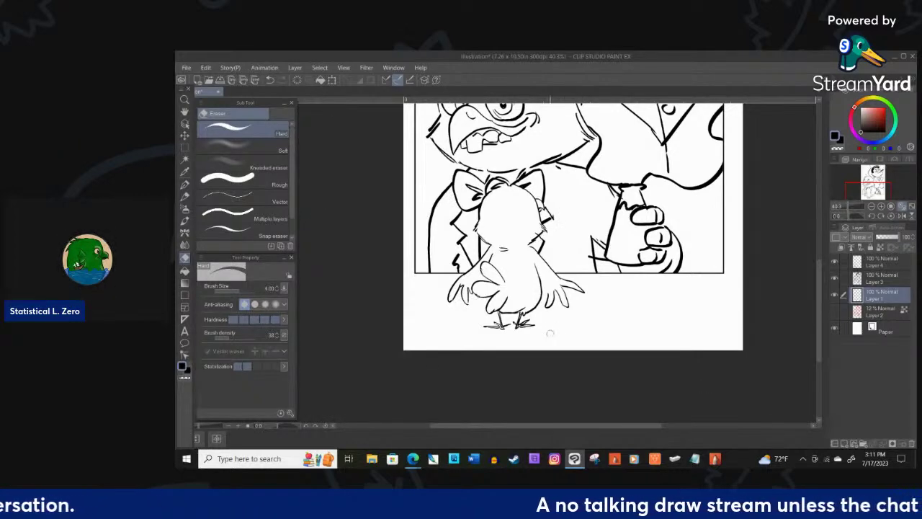
- Make a rectangular selection that follows the panel border around the two large birds
{"action": "scroll", "coordinate": [551, 333], "scroll_direction": "down", "scroll_amount": 2}
{"action": "scroll", "coordinate": [551, 334], "scroll_direction": "down", "scroll_amount": 3}
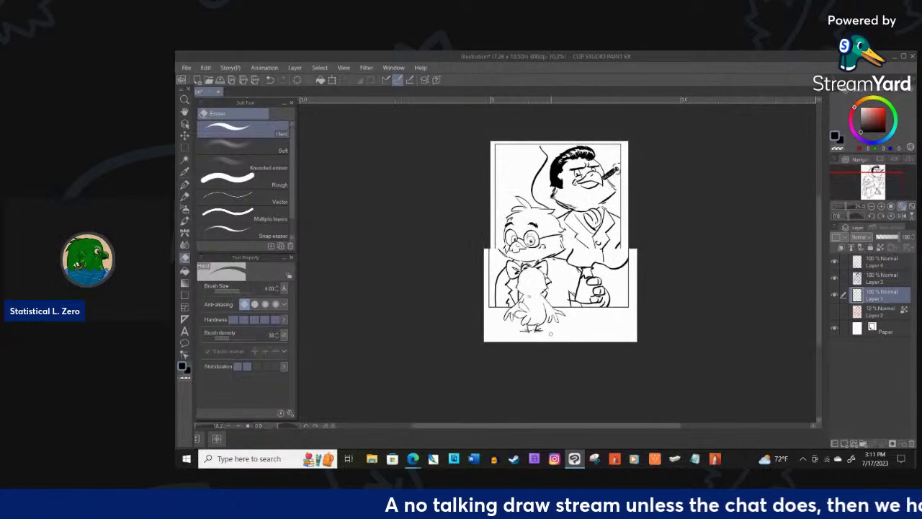
{"action": "scroll", "coordinate": [550, 226], "scroll_direction": "up", "scroll_amount": 2}
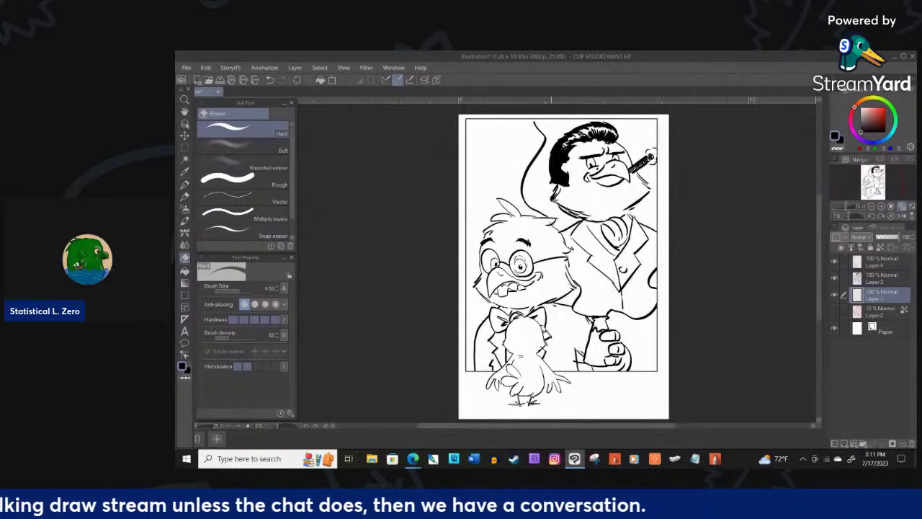
{"action": "scroll", "coordinate": [551, 216], "scroll_direction": "down", "scroll_amount": 1}
{"action": "scroll", "coordinate": [551, 216], "scroll_direction": "up", "scroll_amount": 1}
{"action": "scroll", "coordinate": [551, 216], "scroll_direction": "down", "scroll_amount": 1}
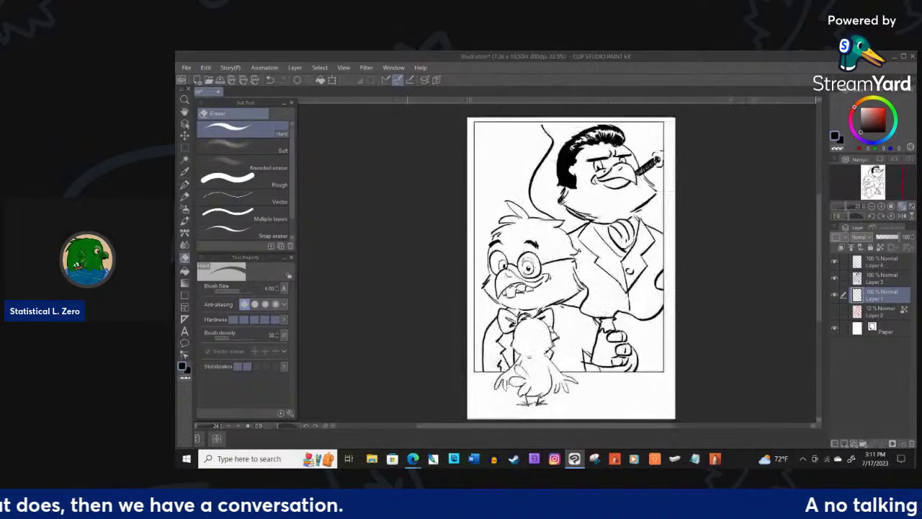
{"action": "left_click", "coordinate": [185, 148]}
{"action": "mouse_move", "coordinate": [474, 123]}
{"action": "left_mouse_down"}
{"action": "mouse_move", "coordinate": [576, 238]}
{"action": "mouse_move", "coordinate": [665, 374]}
{"action": "left_mouse_up"}
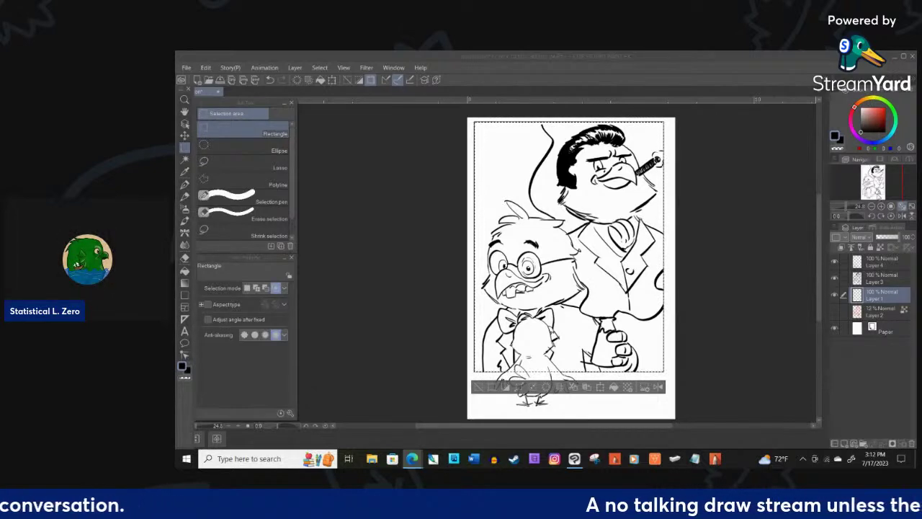
- Set the drawing colour to a medium light blue
{"action": "left_click", "coordinate": [878, 142]}
{"action": "left_click", "coordinate": [878, 142]}
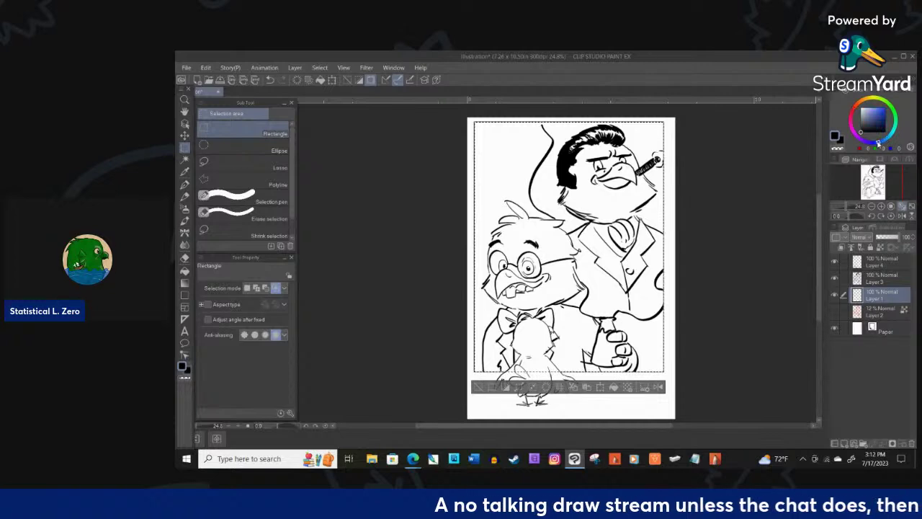
{"action": "left_click", "coordinate": [885, 109]}
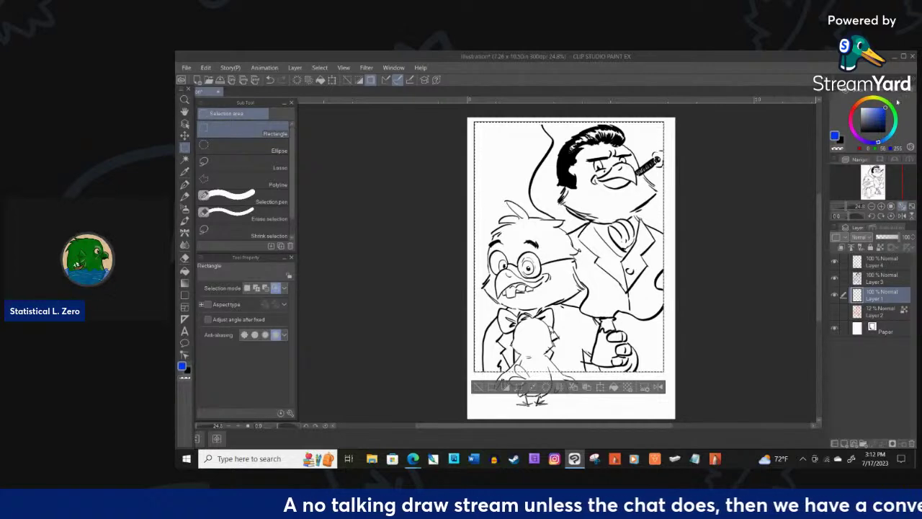
{"action": "left_click_drag", "start_coordinate": [883, 109], "coordinate": [877, 94]}
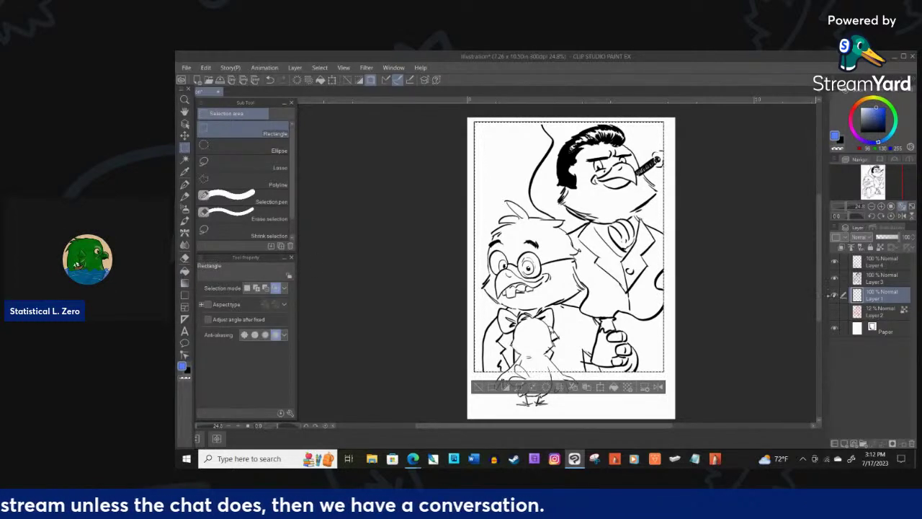
- Add a new layer directly above Layer 2, fill the selected panel with the blue, and deselect
{"action": "left_click", "coordinate": [876, 311]}
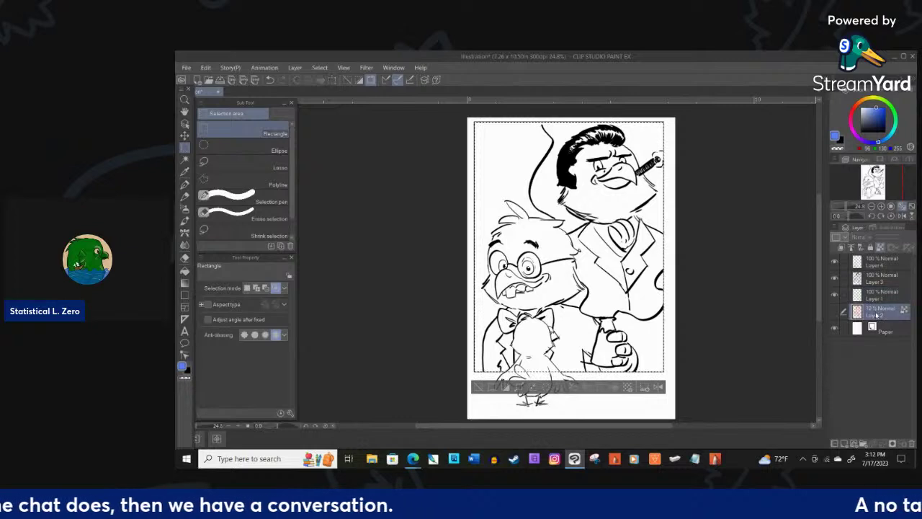
{"action": "left_click", "coordinate": [856, 444]}
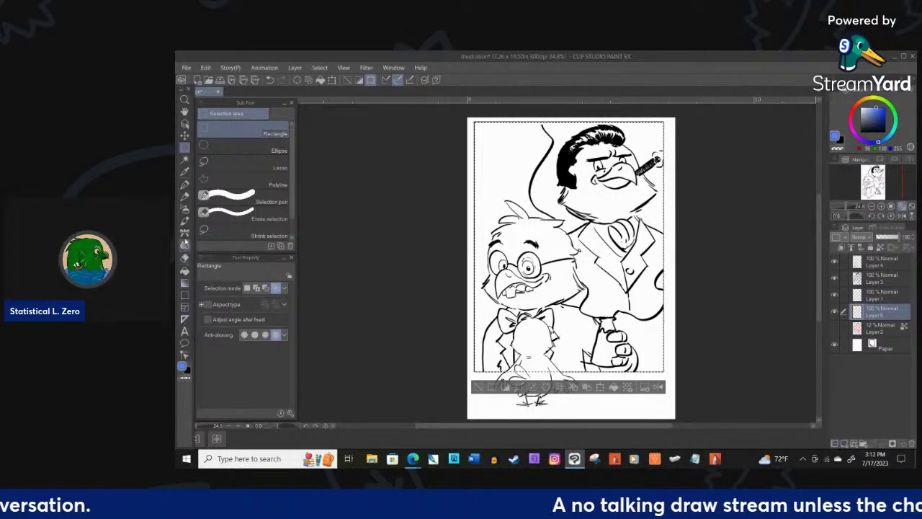
{"action": "left_click", "coordinate": [184, 270]}
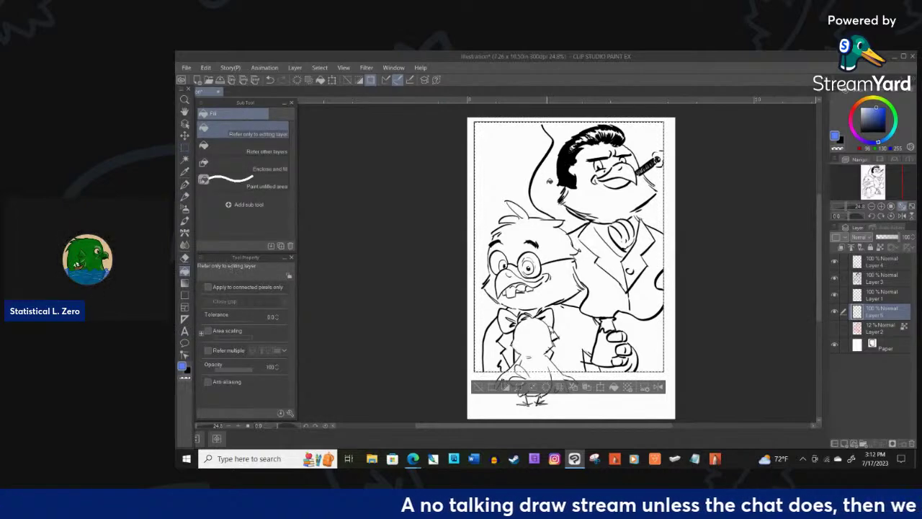
{"action": "left_click", "coordinate": [549, 179]}
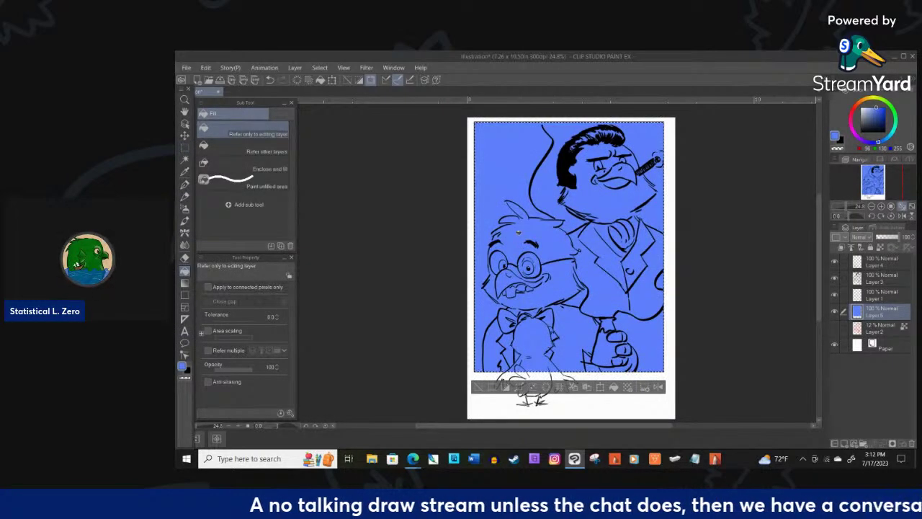
{"action": "scroll", "coordinate": [644, 152], "scroll_direction": "up", "scroll_amount": 1}
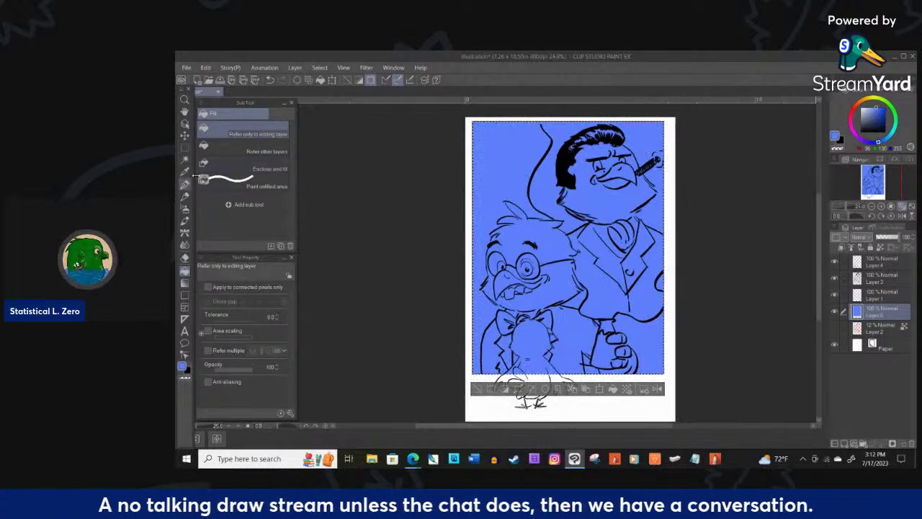
{"action": "left_click", "coordinate": [185, 148]}
{"action": "left_click", "coordinate": [421, 220]}
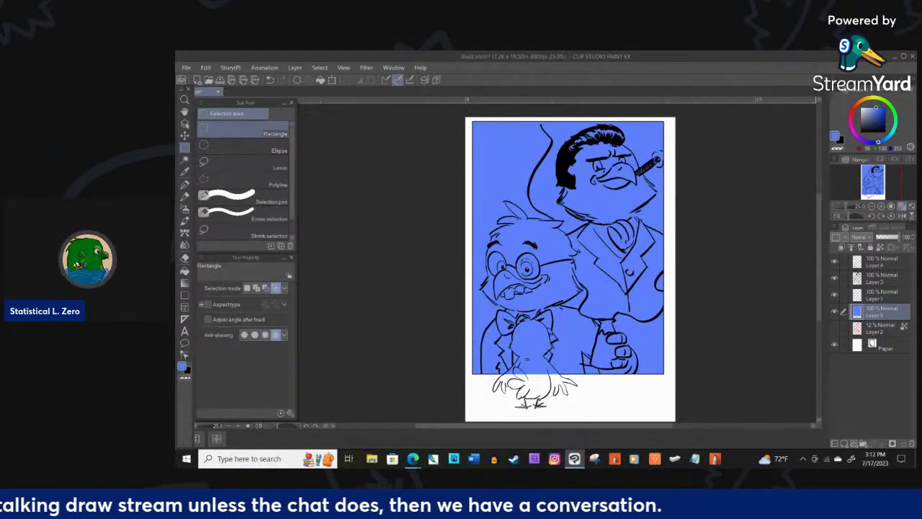
- Erase the blue fill inside the small bird's body and part of its head with the Hard eraser, undoing the last stroke
{"action": "scroll", "coordinate": [573, 375], "scroll_direction": "up", "scroll_amount": 3}
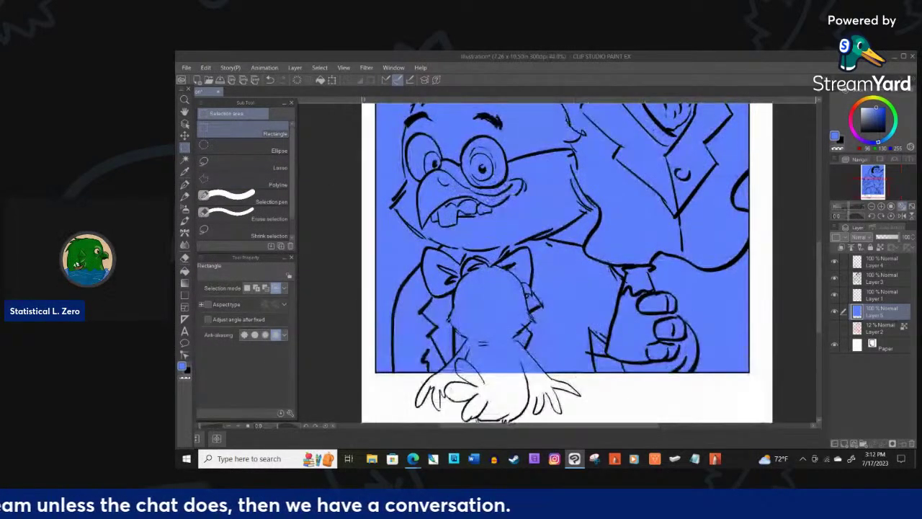
{"action": "left_click", "coordinate": [860, 108]}
{"action": "left_click", "coordinate": [185, 258]}
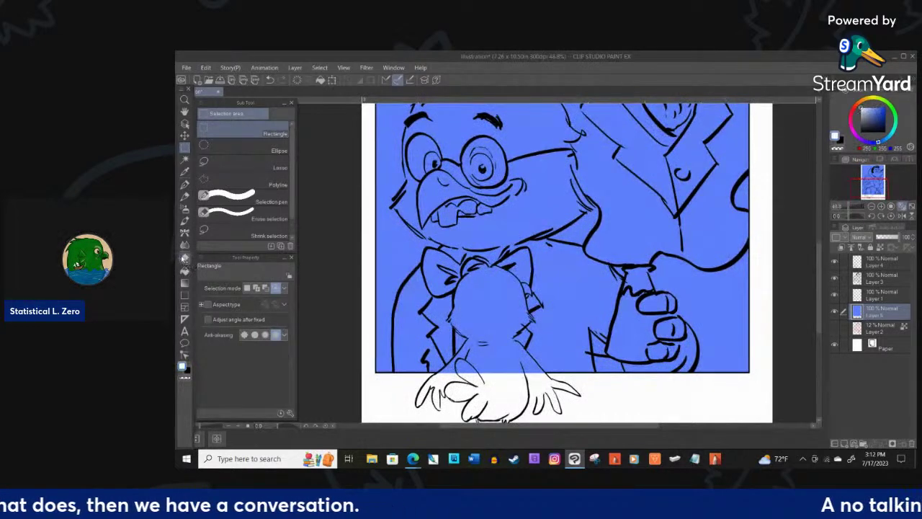
{"action": "mouse_move", "coordinate": [481, 297]}
{"action": "left_mouse_down"}
{"action": "mouse_move", "coordinate": [486, 331]}
{"action": "mouse_move", "coordinate": [471, 280]}
{"action": "mouse_move", "coordinate": [452, 315]}
{"action": "mouse_move", "coordinate": [455, 324]}
{"action": "mouse_move", "coordinate": [459, 301]}
{"action": "mouse_move", "coordinate": [454, 321]}
{"action": "mouse_move", "coordinate": [463, 329]}
{"action": "mouse_move", "coordinate": [471, 293]}
{"action": "mouse_move", "coordinate": [467, 330]}
{"action": "mouse_move", "coordinate": [475, 340]}
{"action": "mouse_move", "coordinate": [467, 330]}
{"action": "mouse_move", "coordinate": [472, 340]}
{"action": "mouse_move", "coordinate": [441, 375]}
{"action": "mouse_move", "coordinate": [476, 341]}
{"action": "mouse_move", "coordinate": [450, 369]}
{"action": "mouse_move", "coordinate": [456, 373]}
{"action": "mouse_move", "coordinate": [486, 329]}
{"action": "mouse_move", "coordinate": [474, 374]}
{"action": "mouse_move", "coordinate": [490, 330]}
{"action": "mouse_move", "coordinate": [491, 383]}
{"action": "mouse_move", "coordinate": [503, 337]}
{"action": "mouse_move", "coordinate": [511, 372]}
{"action": "mouse_move", "coordinate": [530, 374]}
{"action": "mouse_move", "coordinate": [514, 343]}
{"action": "mouse_move", "coordinate": [542, 374]}
{"action": "left_mouse_up"}
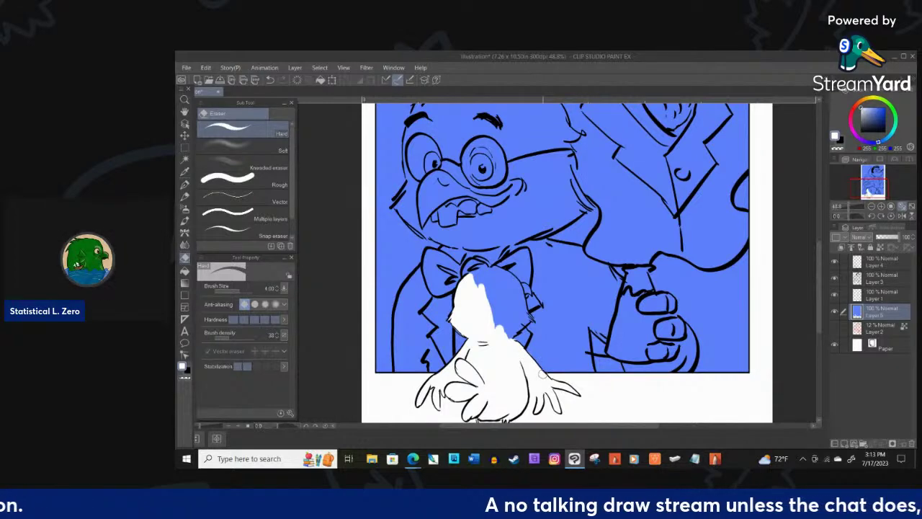
{"action": "mouse_move", "coordinate": [498, 294]}
{"action": "left_mouse_down"}
{"action": "mouse_move", "coordinate": [499, 328]}
{"action": "mouse_move", "coordinate": [492, 287]}
{"action": "mouse_move", "coordinate": [504, 310]}
{"action": "mouse_move", "coordinate": [502, 337]}
{"action": "mouse_move", "coordinate": [526, 313]}
{"action": "mouse_move", "coordinate": [510, 279]}
{"action": "mouse_move", "coordinate": [520, 323]}
{"action": "mouse_move", "coordinate": [509, 300]}
{"action": "left_mouse_up"}
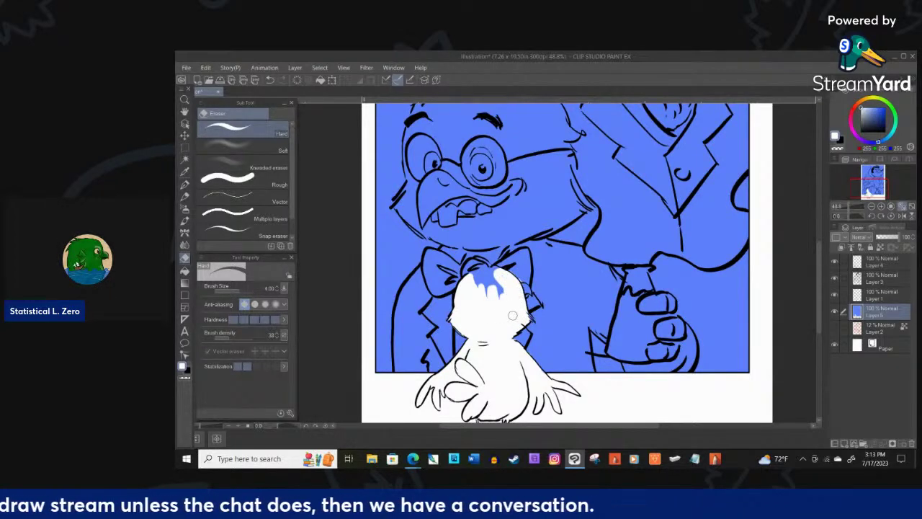
{"action": "key", "text": "ctrl+z"}
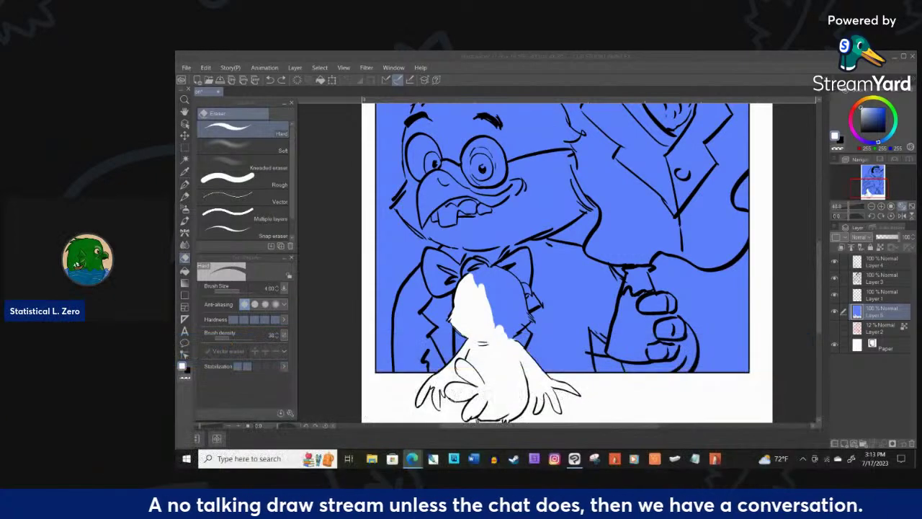
- Erase the remaining blue from the small bird's head and its beak
{"action": "left_click", "coordinate": [475, 268]}
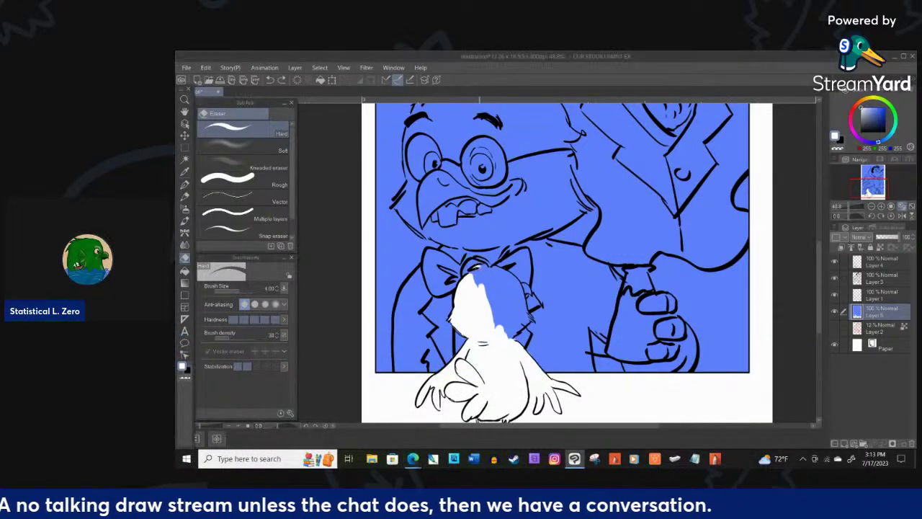
{"action": "mouse_move", "coordinate": [480, 267]}
{"action": "left_mouse_down"}
{"action": "mouse_move", "coordinate": [490, 267]}
{"action": "mouse_move", "coordinate": [473, 274]}
{"action": "mouse_move", "coordinate": [476, 287]}
{"action": "mouse_move", "coordinate": [497, 268]}
{"action": "mouse_move", "coordinate": [520, 291]}
{"action": "mouse_move", "coordinate": [522, 330]}
{"action": "mouse_move", "coordinate": [510, 336]}
{"action": "mouse_move", "coordinate": [513, 288]}
{"action": "mouse_move", "coordinate": [506, 324]}
{"action": "mouse_move", "coordinate": [486, 288]}
{"action": "left_mouse_up"}
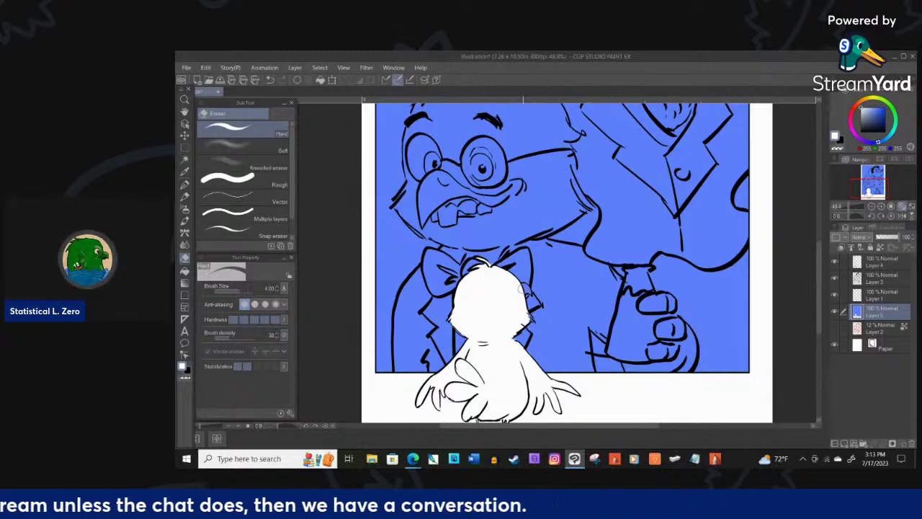
{"action": "left_click_drag", "start_coordinate": [521, 287], "coordinate": [526, 294]}
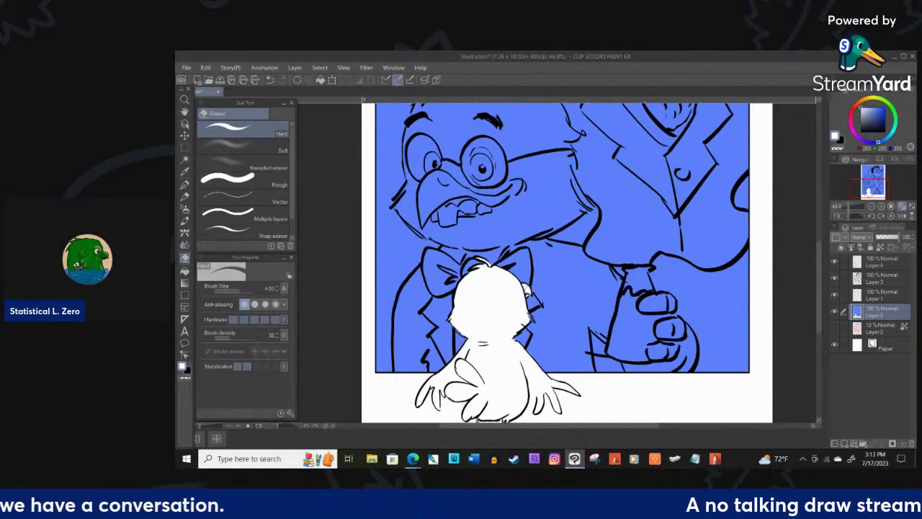
{"action": "left_click_drag", "start_coordinate": [525, 287], "coordinate": [523, 289]}
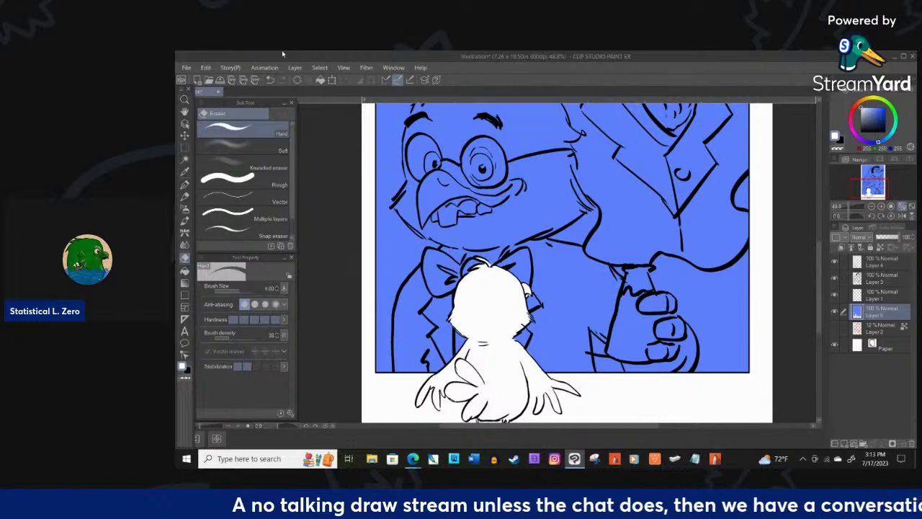
- Set the drawing colour to a pale yellow
{"action": "scroll", "coordinate": [612, 236], "scroll_direction": "down", "scroll_amount": 3}
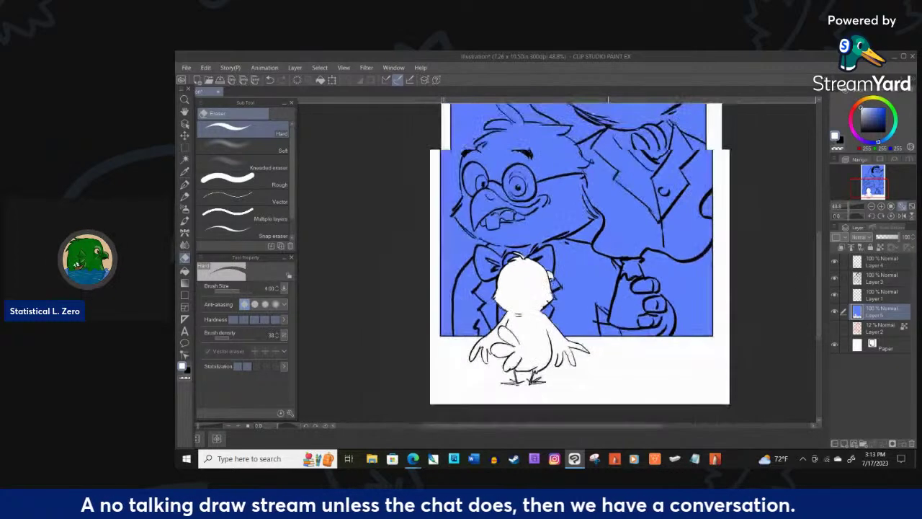
{"action": "scroll", "coordinate": [619, 313], "scroll_direction": "up", "scroll_amount": 1}
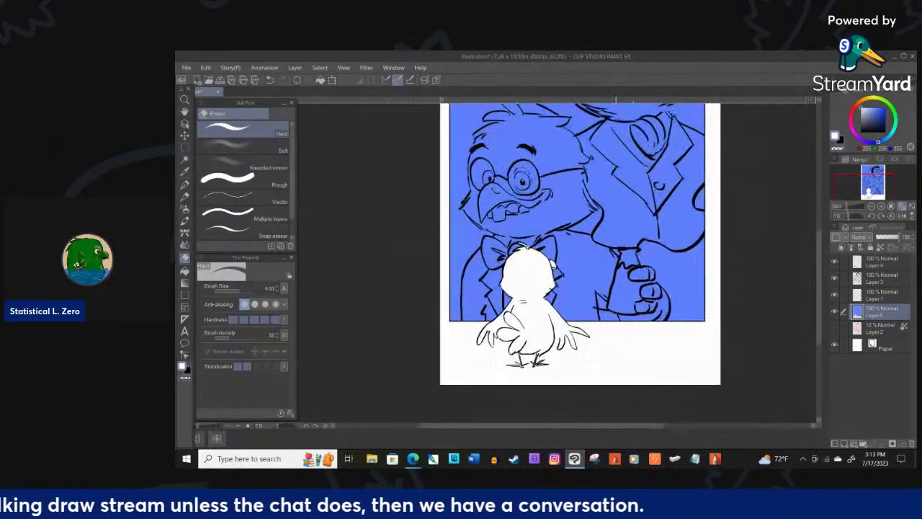
{"action": "scroll", "coordinate": [615, 312], "scroll_direction": "up", "scroll_amount": 3}
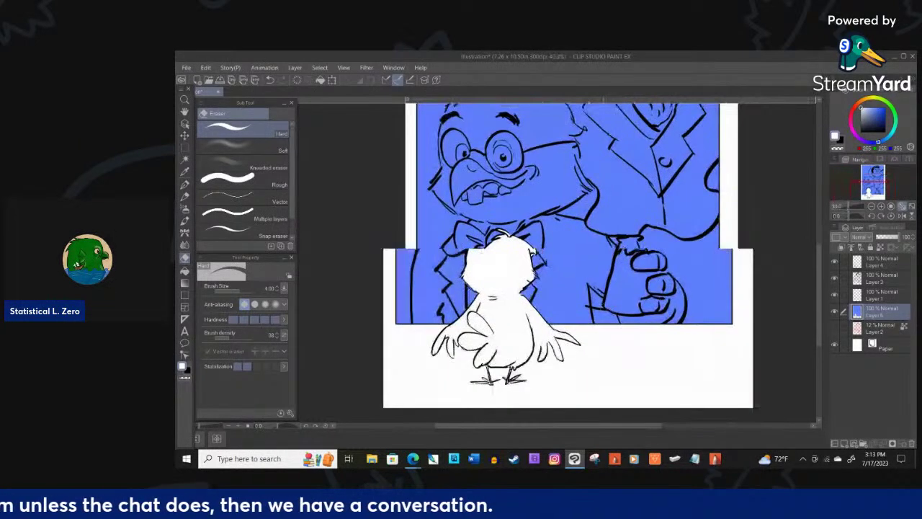
{"action": "scroll", "coordinate": [601, 317], "scroll_direction": "down", "scroll_amount": 5}
{"action": "scroll", "coordinate": [597, 316], "scroll_direction": "up", "scroll_amount": 2}
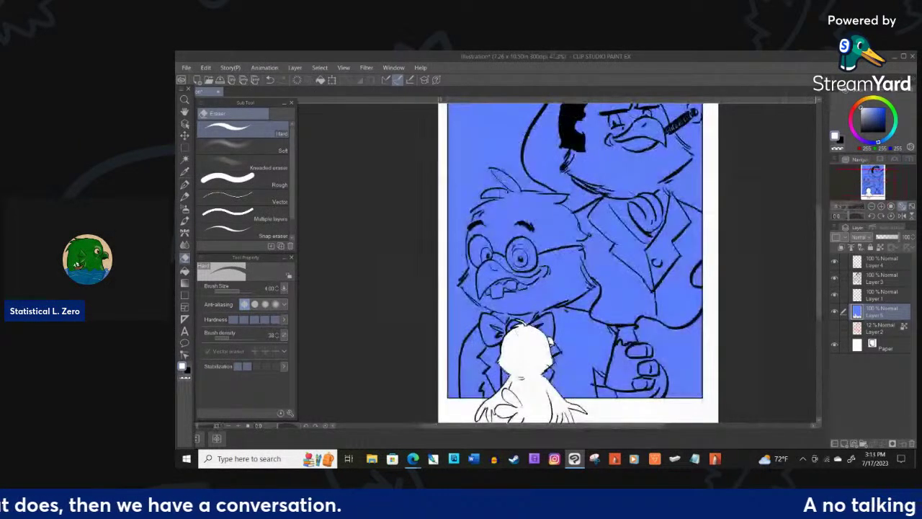
{"action": "left_click", "coordinate": [873, 102]}
{"action": "left_click_drag", "start_coordinate": [870, 111], "coordinate": [868, 107]}
{"action": "left_click_drag", "start_coordinate": [524, 235], "coordinate": [510, 278]}
{"action": "key", "text": "ctrl+z"}
{"action": "left_click", "coordinate": [185, 186]}
{"action": "key", "text": "ctrl+z"}
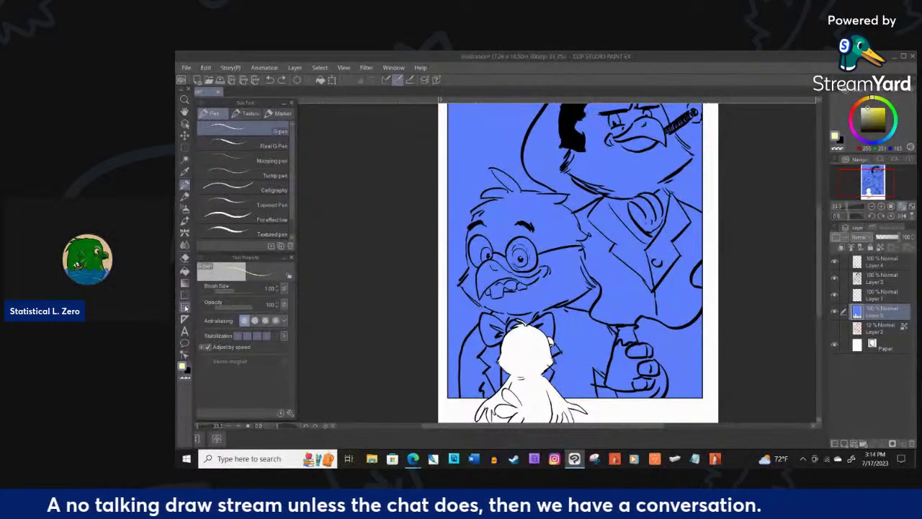
- Use Lasso fill to paint the bespectacled bird's forehead, eye area and beak pale yellow
{"action": "left_click", "coordinate": [185, 293]}
{"action": "left_click", "coordinate": [245, 189]}
{"action": "mouse_move", "coordinate": [533, 222]}
{"action": "left_mouse_down"}
{"action": "mouse_move", "coordinate": [498, 242]}
{"action": "mouse_move", "coordinate": [497, 200]}
{"action": "mouse_move", "coordinate": [473, 208]}
{"action": "mouse_move", "coordinate": [513, 216]}
{"action": "left_mouse_up"}
{"action": "key", "text": "ctrl+z"}
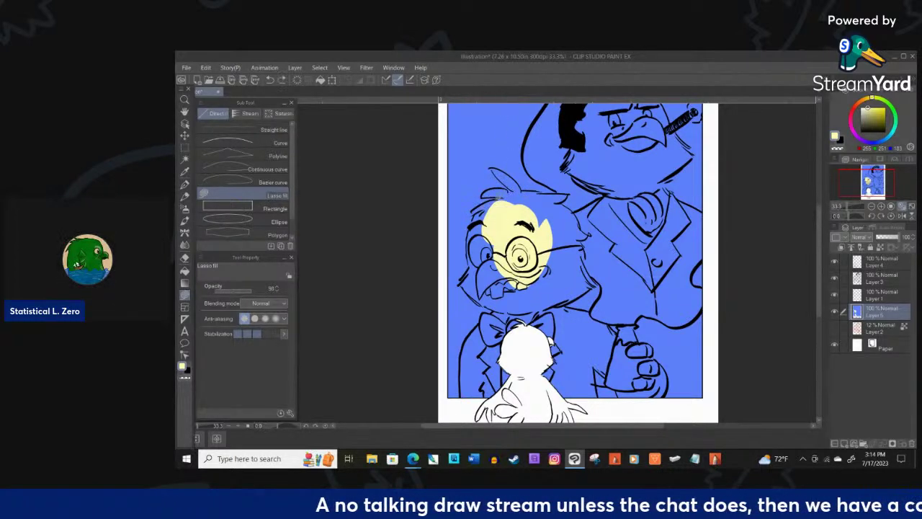
{"action": "mouse_move", "coordinate": [494, 198]}
{"action": "left_mouse_down"}
{"action": "mouse_move", "coordinate": [472, 210]}
{"action": "mouse_move", "coordinate": [503, 214]}
{"action": "mouse_move", "coordinate": [474, 219]}
{"action": "mouse_move", "coordinate": [524, 223]}
{"action": "mouse_move", "coordinate": [474, 217]}
{"action": "mouse_move", "coordinate": [468, 252]}
{"action": "mouse_move", "coordinate": [528, 222]}
{"action": "left_mouse_up"}
{"action": "mouse_move", "coordinate": [481, 260]}
{"action": "left_mouse_down"}
{"action": "mouse_move", "coordinate": [461, 283]}
{"action": "mouse_move", "coordinate": [517, 268]}
{"action": "left_mouse_up"}
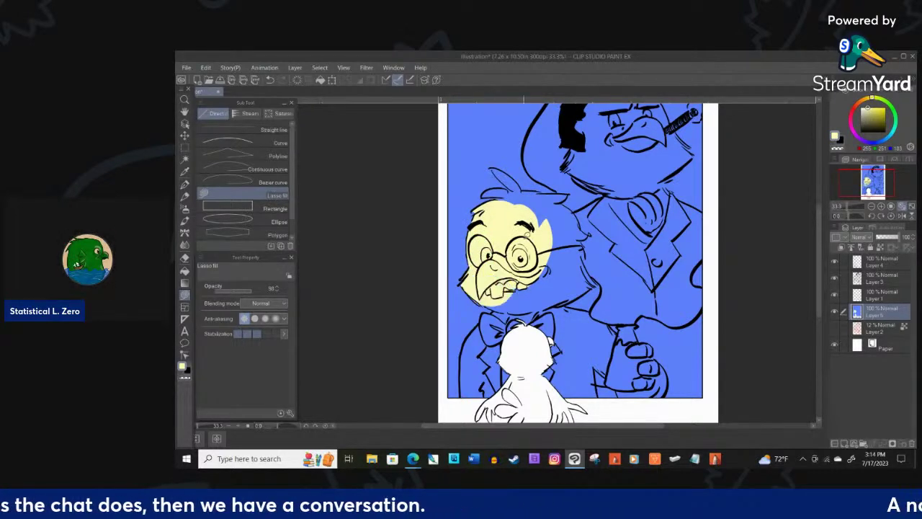
- Fill the bespectacled bird's chin, cheek, side feathers and the back of its head with the same pale yellow
{"action": "mouse_move", "coordinate": [490, 303]}
{"action": "left_mouse_down"}
{"action": "mouse_move", "coordinate": [545, 278]}
{"action": "mouse_move", "coordinate": [528, 286]}
{"action": "mouse_move", "coordinate": [542, 239]}
{"action": "mouse_move", "coordinate": [556, 275]}
{"action": "left_mouse_up"}
{"action": "left_click_drag", "start_coordinate": [545, 235], "coordinate": [571, 218]}
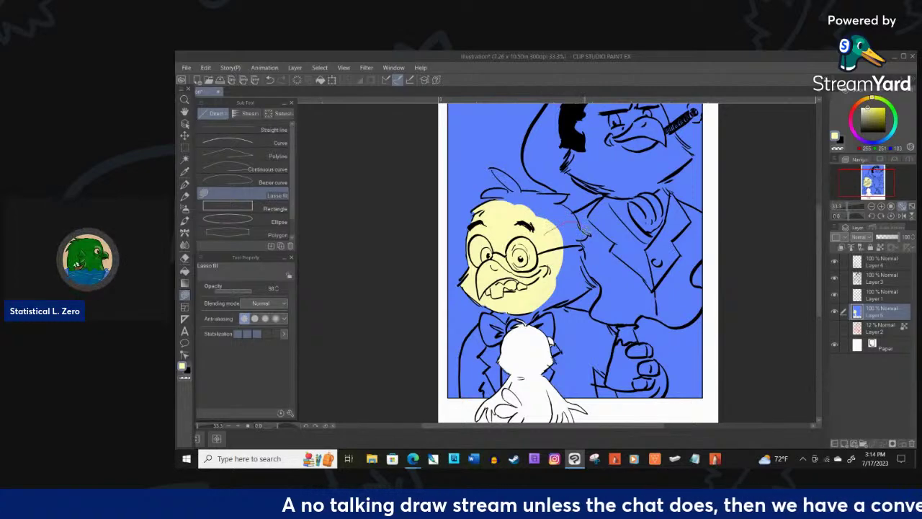
{"action": "left_click_drag", "start_coordinate": [583, 235], "coordinate": [585, 238]}
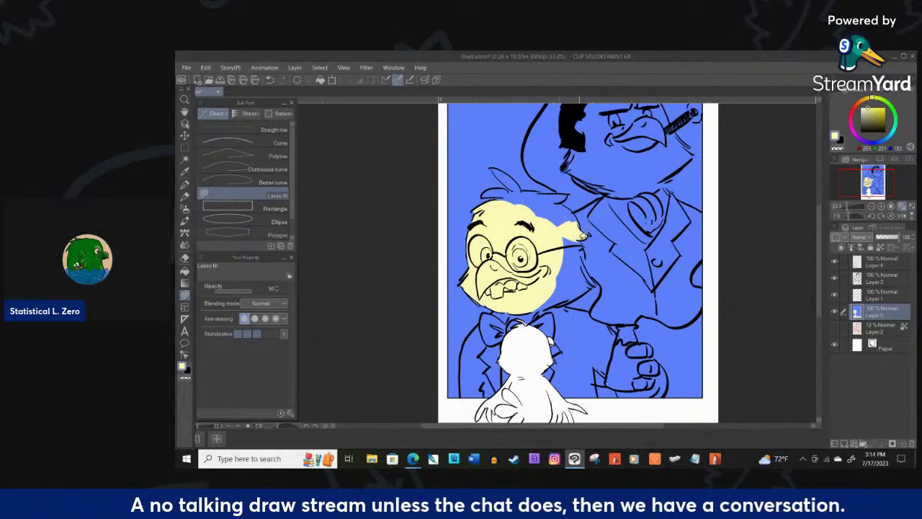
{"action": "left_click_drag", "start_coordinate": [593, 287], "coordinate": [527, 311]}
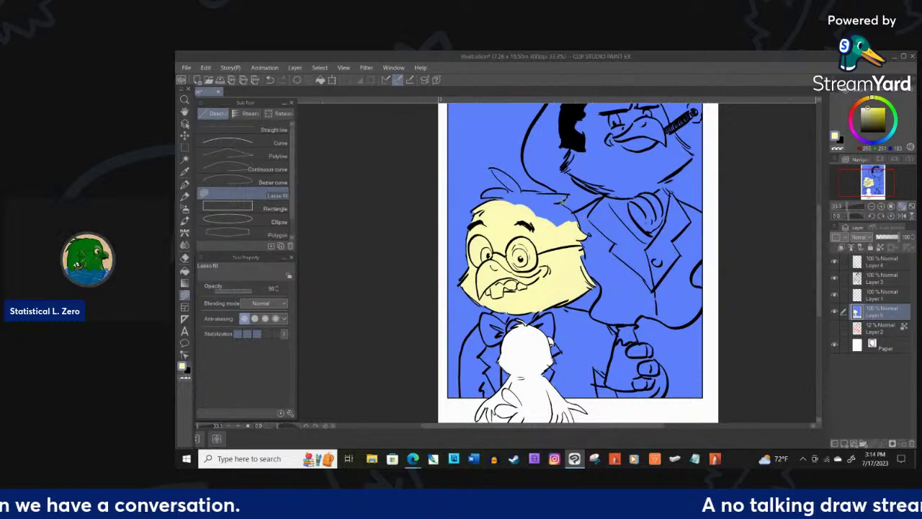
{"action": "left_click_drag", "start_coordinate": [579, 218], "coordinate": [538, 248]}
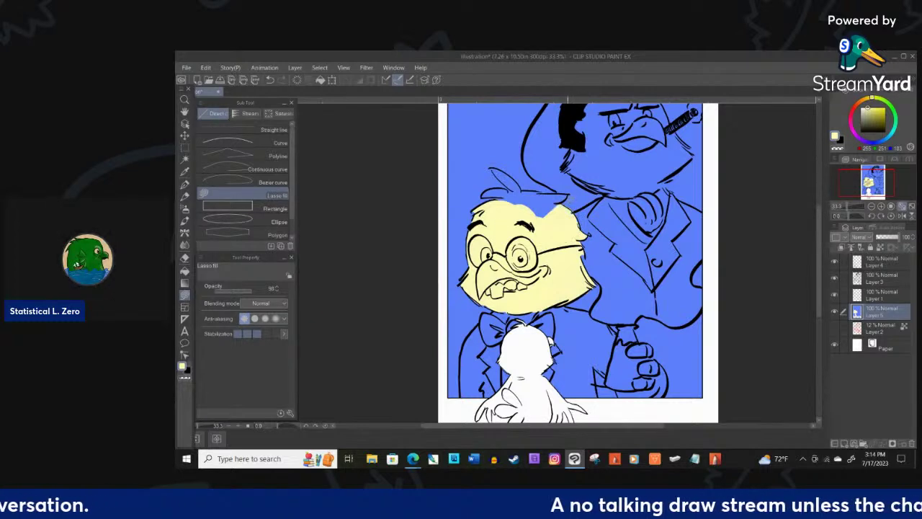
- Undo the last fill and use Lasso fill to paint the bespectacled bird's crown and head tuft feathers pale yellow
{"action": "key", "text": "ctrl+z"}
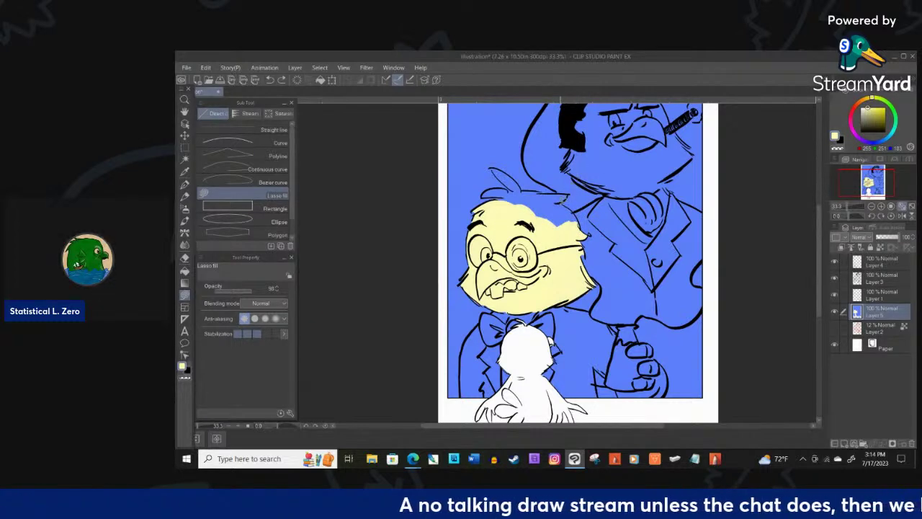
{"action": "mouse_move", "coordinate": [576, 213]}
{"action": "left_mouse_down"}
{"action": "mouse_move", "coordinate": [529, 253]}
{"action": "mouse_move", "coordinate": [494, 205]}
{"action": "mouse_move", "coordinate": [568, 193]}
{"action": "mouse_move", "coordinate": [548, 191]}
{"action": "mouse_move", "coordinate": [547, 218]}
{"action": "left_mouse_up"}
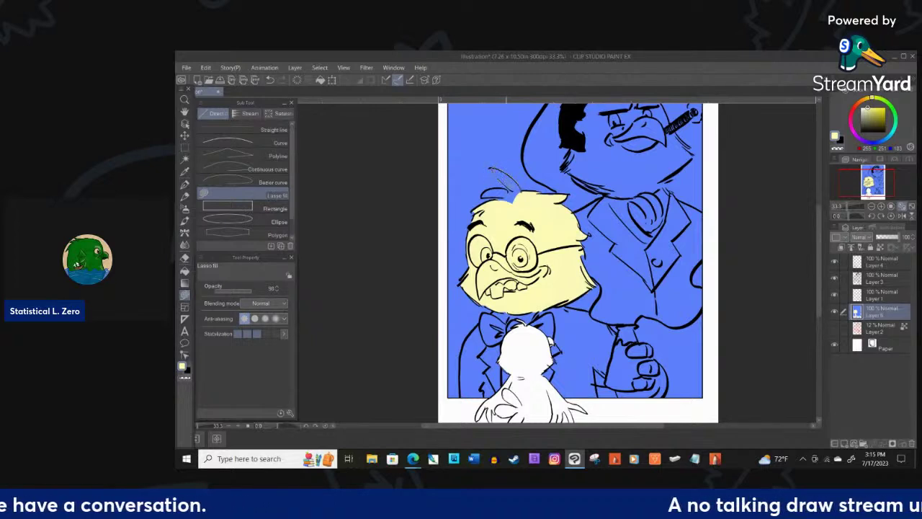
{"action": "left_click_drag", "start_coordinate": [525, 196], "coordinate": [525, 194]}
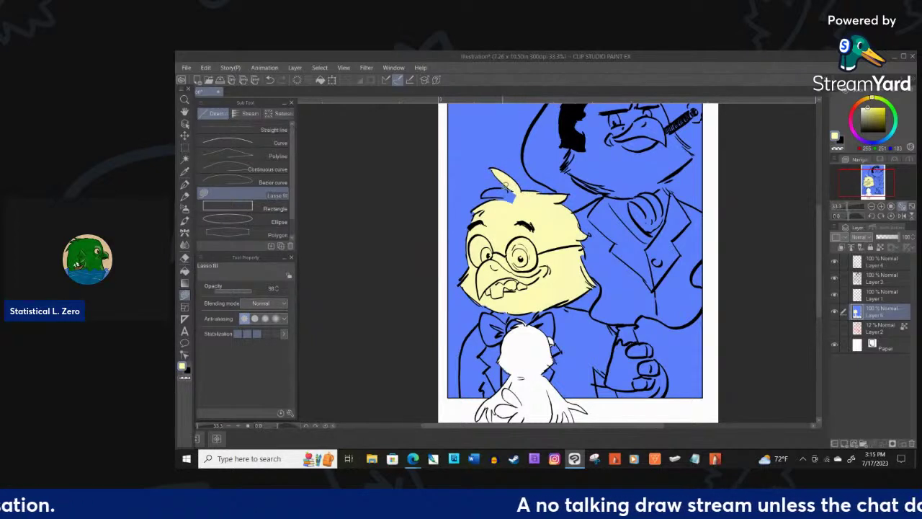
{"action": "mouse_move", "coordinate": [494, 190]}
{"action": "left_mouse_down"}
{"action": "mouse_move", "coordinate": [517, 182]}
{"action": "mouse_move", "coordinate": [497, 196]}
{"action": "left_mouse_up"}
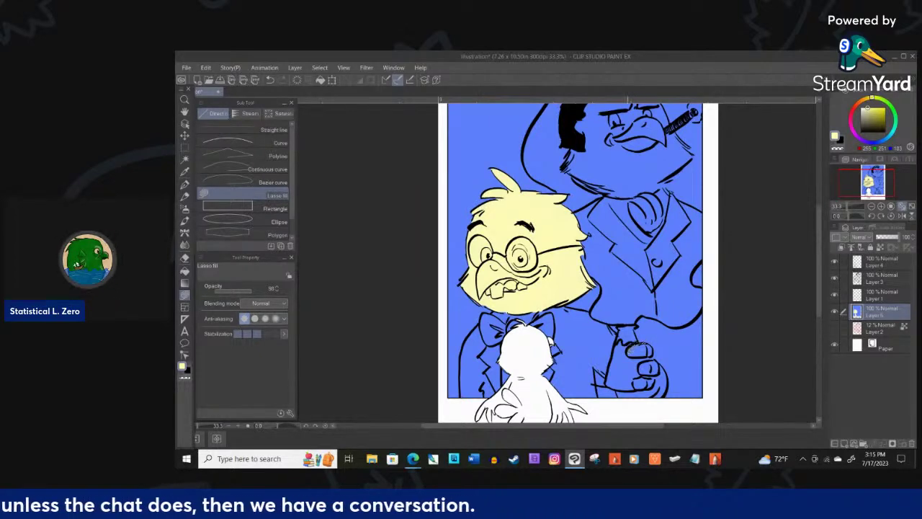
- Fill the fingers of the bottle-holding hand pale yellow and touch up the bespectacled bird's chin and cheek edges
{"action": "mouse_move", "coordinate": [651, 346]}
{"action": "left_mouse_down"}
{"action": "mouse_move", "coordinate": [629, 356]}
{"action": "mouse_move", "coordinate": [650, 345]}
{"action": "left_mouse_up"}
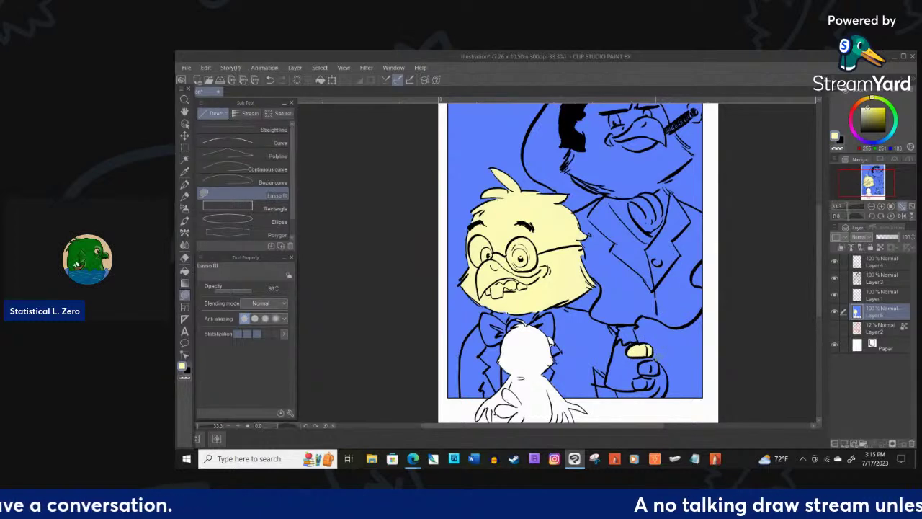
{"action": "mouse_move", "coordinate": [649, 359]}
{"action": "left_mouse_down"}
{"action": "mouse_move", "coordinate": [640, 369]}
{"action": "mouse_move", "coordinate": [652, 370]}
{"action": "mouse_move", "coordinate": [652, 384]}
{"action": "left_mouse_up"}
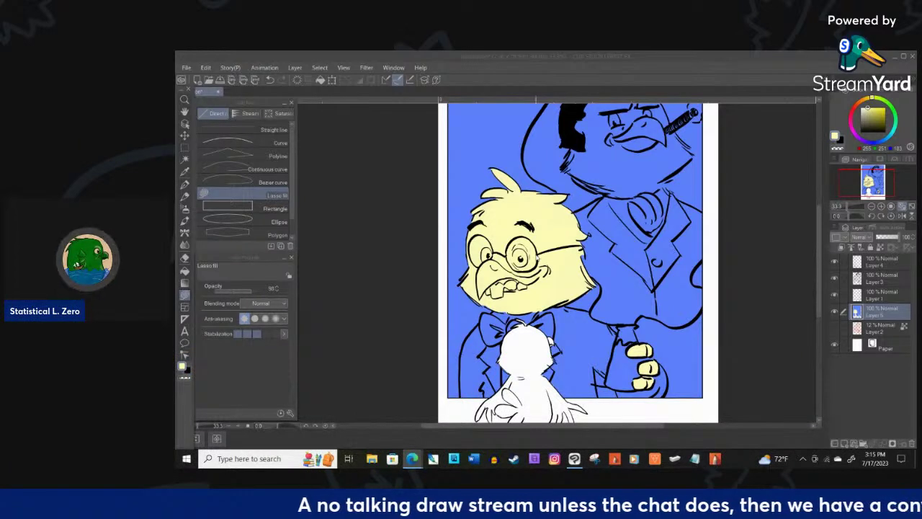
{"action": "mouse_move", "coordinate": [514, 309]}
{"action": "left_mouse_down"}
{"action": "mouse_move", "coordinate": [485, 299]}
{"action": "mouse_move", "coordinate": [495, 283]}
{"action": "left_mouse_up"}
{"action": "left_click_drag", "start_coordinate": [582, 249], "coordinate": [585, 235]}
- Set the drawing colour to white and fill the bespectacled bird's eyes and teeth
{"action": "left_click", "coordinate": [862, 108]}
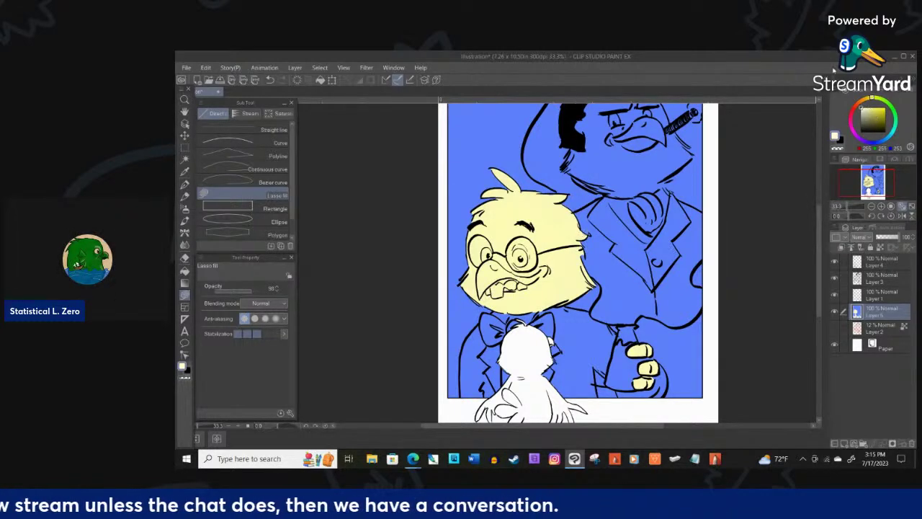
{"action": "mouse_move", "coordinate": [521, 249]}
{"action": "left_mouse_down"}
{"action": "mouse_move", "coordinate": [526, 263]}
{"action": "mouse_move", "coordinate": [525, 249]}
{"action": "mouse_move", "coordinate": [527, 261]}
{"action": "mouse_move", "coordinate": [524, 249]}
{"action": "mouse_move", "coordinate": [488, 254]}
{"action": "left_mouse_up"}
{"action": "mouse_move", "coordinate": [486, 289]}
{"action": "left_mouse_down"}
{"action": "mouse_move", "coordinate": [530, 286]}
{"action": "mouse_move", "coordinate": [512, 277]}
{"action": "mouse_move", "coordinate": [515, 285]}
{"action": "mouse_move", "coordinate": [488, 289]}
{"action": "left_mouse_up"}
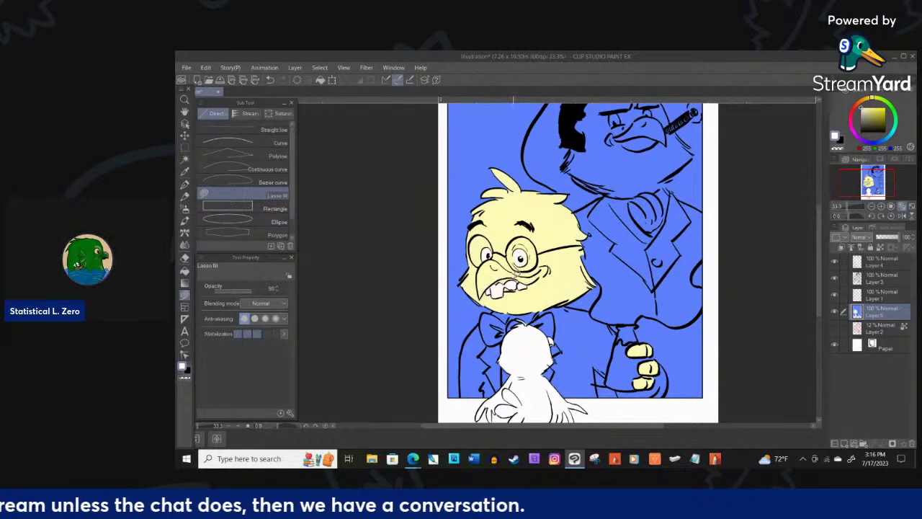
- Set the drawing colour to orange and fill the bespectacled bird's upper beak and its edge along the mouth
{"action": "left_click", "coordinate": [864, 101]}
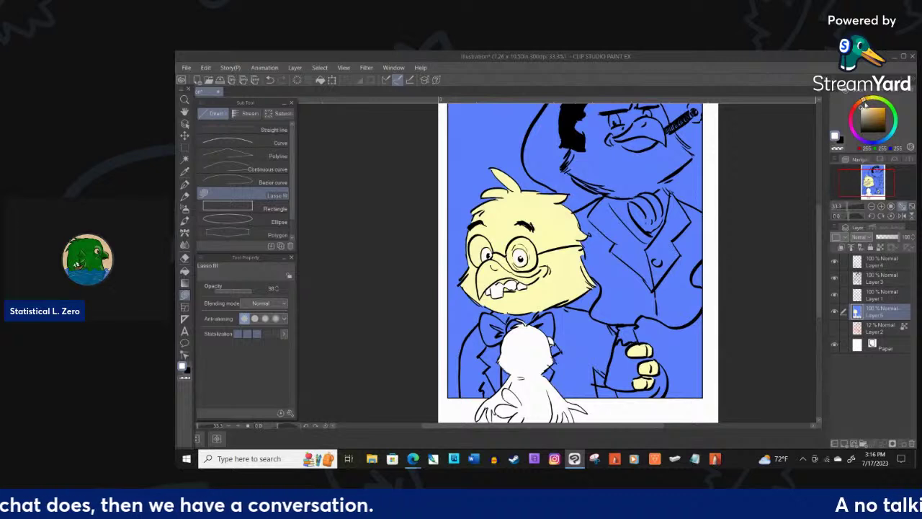
{"action": "left_click", "coordinate": [882, 107]}
{"action": "mouse_move", "coordinate": [504, 264]}
{"action": "left_mouse_down"}
{"action": "mouse_move", "coordinate": [484, 285]}
{"action": "mouse_move", "coordinate": [492, 249]}
{"action": "mouse_move", "coordinate": [480, 296]}
{"action": "mouse_move", "coordinate": [494, 277]}
{"action": "left_mouse_up"}
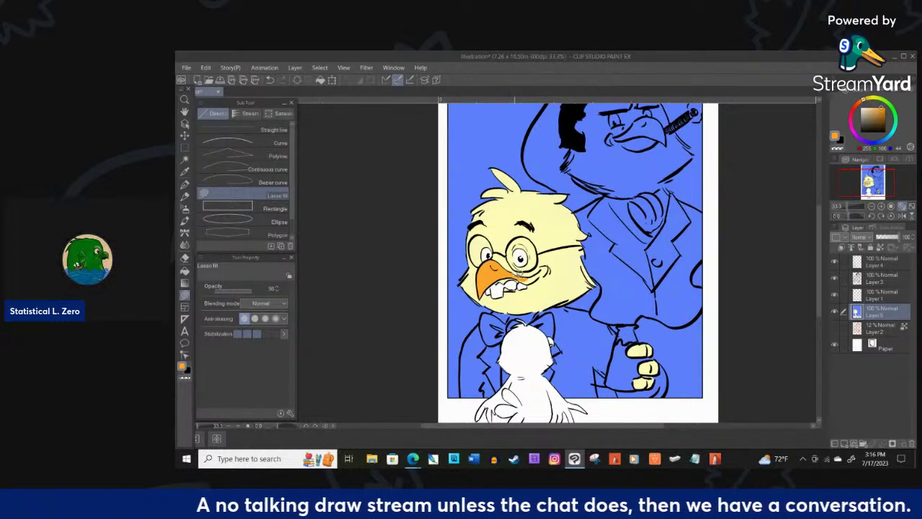
{"action": "left_click_drag", "start_coordinate": [519, 279], "coordinate": [542, 271]}
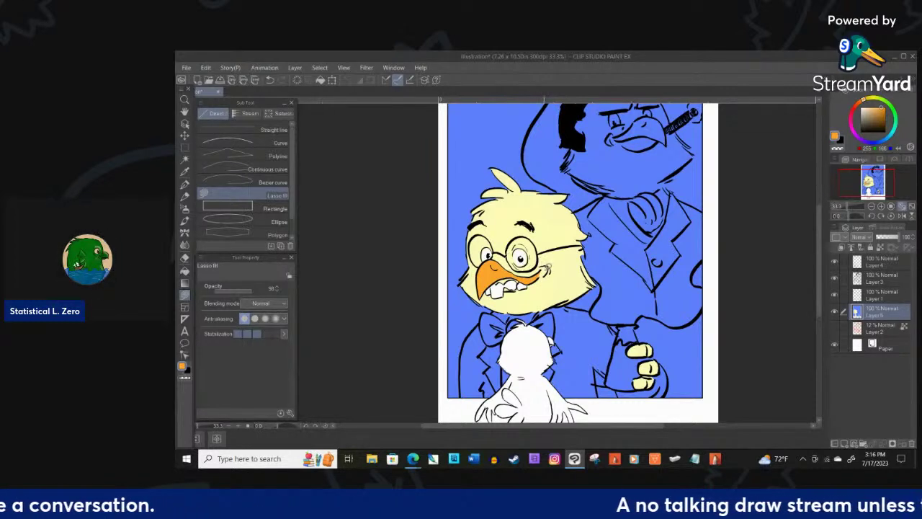
- Set the drawing colour to light brown and fill the jacket half beneath the beak, including its lapel and the adjoining bow tie loop
{"action": "scroll", "coordinate": [541, 249], "scroll_direction": "down", "scroll_amount": 1}
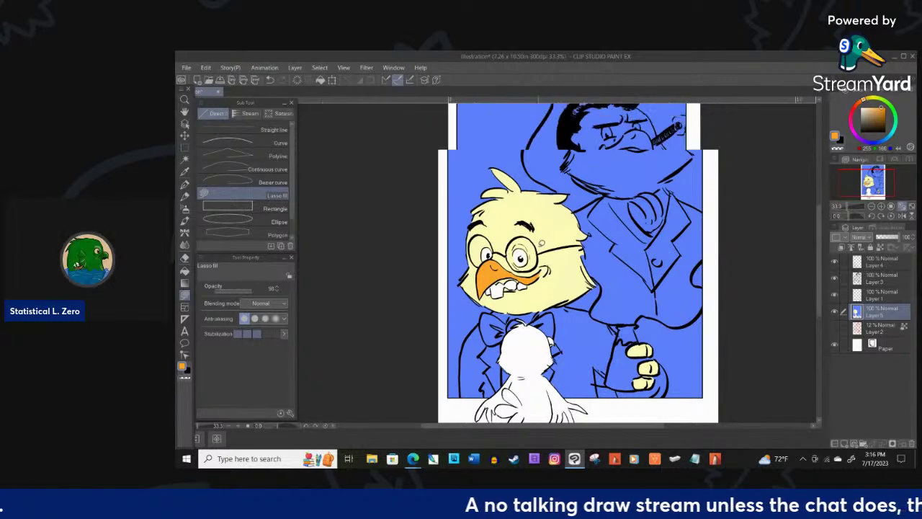
{"action": "scroll", "coordinate": [539, 251], "scroll_direction": "down", "scroll_amount": 1}
{"action": "scroll", "coordinate": [536, 353], "scroll_direction": "up", "scroll_amount": 3}
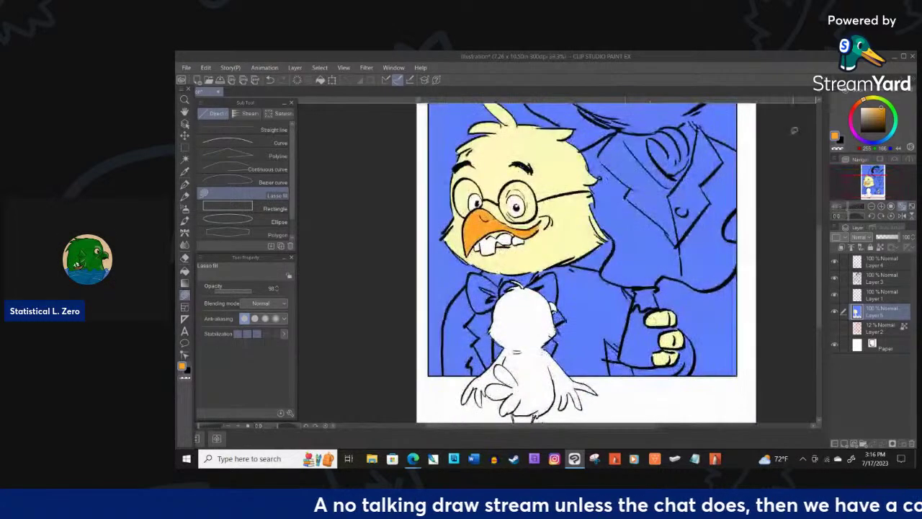
{"action": "left_click_drag", "start_coordinate": [883, 128], "coordinate": [876, 109]}
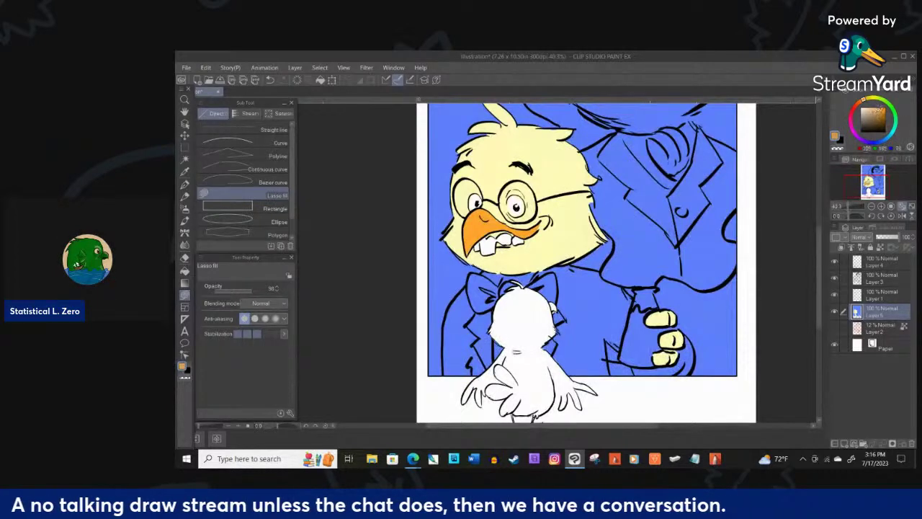
{"action": "mouse_move", "coordinate": [487, 268]}
{"action": "left_mouse_down"}
{"action": "mouse_move", "coordinate": [451, 309]}
{"action": "mouse_move", "coordinate": [487, 270]}
{"action": "mouse_move", "coordinate": [455, 295]}
{"action": "mouse_move", "coordinate": [444, 359]}
{"action": "mouse_move", "coordinate": [464, 345]}
{"action": "left_mouse_up"}
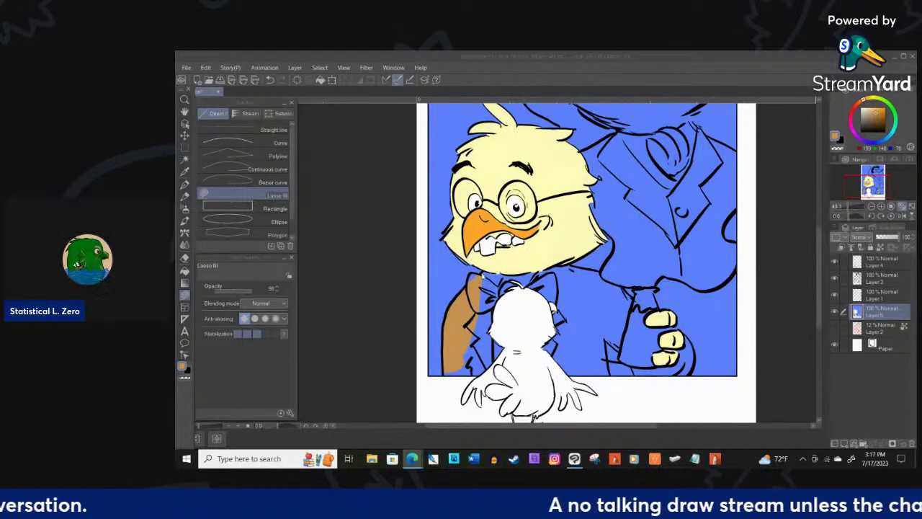
{"action": "mouse_move", "coordinate": [483, 275]}
{"action": "left_mouse_down"}
{"action": "mouse_move", "coordinate": [502, 273]}
{"action": "mouse_move", "coordinate": [482, 305]}
{"action": "left_mouse_up"}
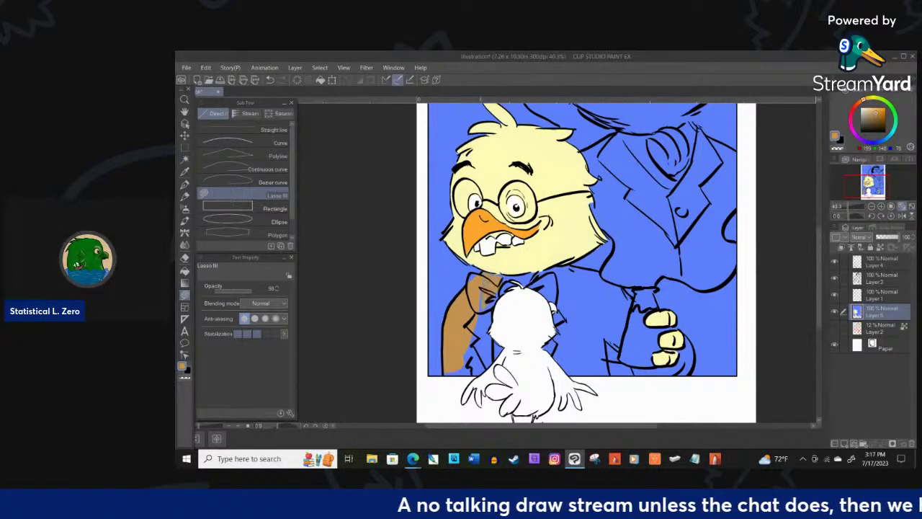
{"action": "mouse_move", "coordinate": [489, 268]}
{"action": "left_mouse_down"}
{"action": "mouse_move", "coordinate": [505, 282]}
{"action": "mouse_move", "coordinate": [494, 319]}
{"action": "mouse_move", "coordinate": [504, 278]}
{"action": "left_mouse_up"}
{"action": "key", "text": "ctrl+z"}
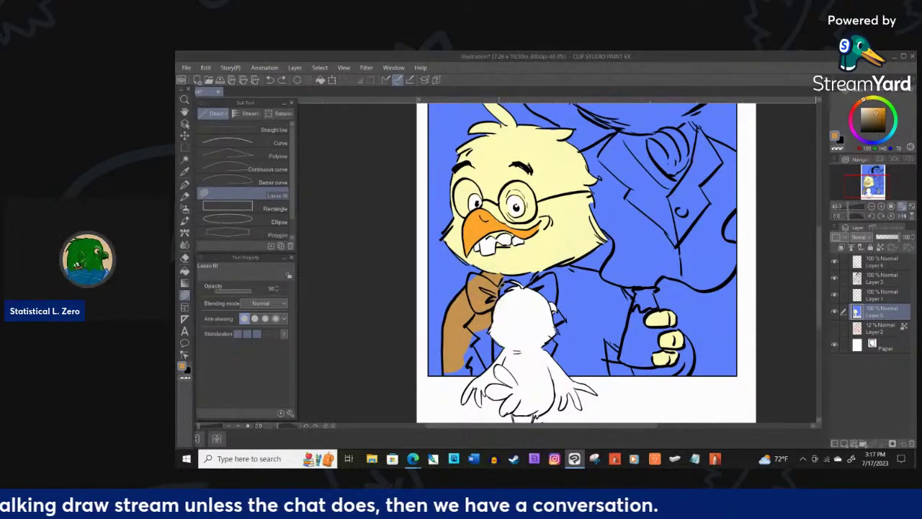
{"action": "mouse_move", "coordinate": [499, 286]}
{"action": "left_mouse_down"}
{"action": "mouse_move", "coordinate": [495, 299]}
{"action": "mouse_move", "coordinate": [503, 284]}
{"action": "left_mouse_up"}
{"action": "mouse_move", "coordinate": [495, 317]}
{"action": "left_mouse_down"}
{"action": "mouse_move", "coordinate": [490, 366]}
{"action": "mouse_move", "coordinate": [480, 330]}
{"action": "mouse_move", "coordinate": [465, 339]}
{"action": "left_mouse_up"}
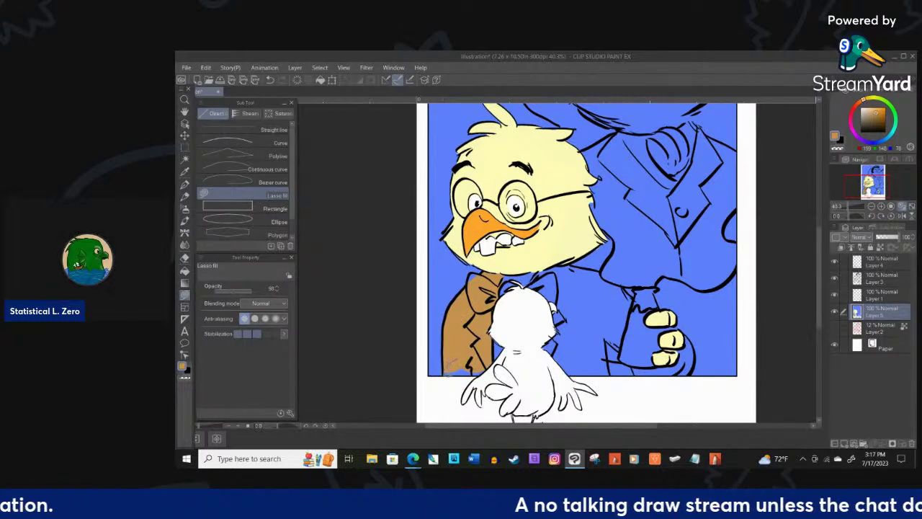
{"action": "mouse_move", "coordinate": [461, 375]}
{"action": "left_mouse_down"}
{"action": "mouse_move", "coordinate": [488, 371]}
{"action": "mouse_move", "coordinate": [484, 360]}
{"action": "left_mouse_up"}
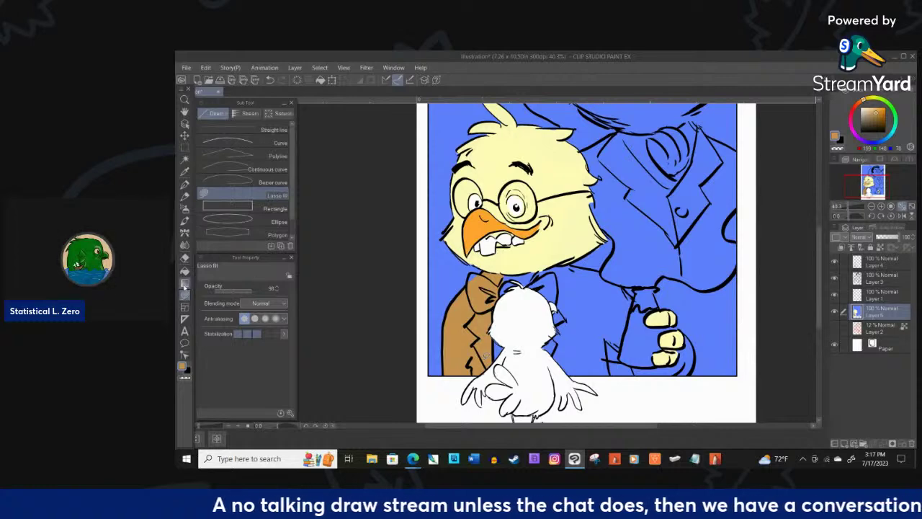
- Fill the jacket's other half, lapel and the sleeve around the bottle-holding hand with the same light brown using Lasso fill
{"action": "left_click", "coordinate": [184, 258]}
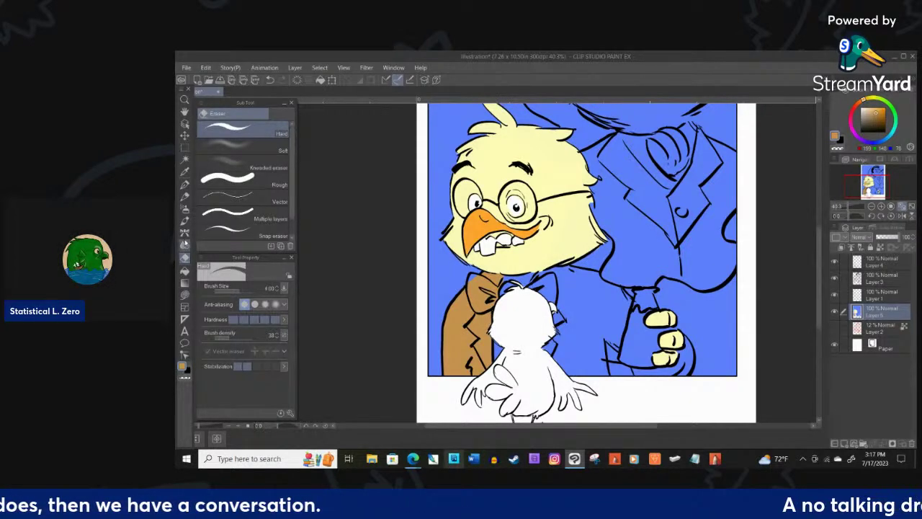
{"action": "left_click", "coordinate": [186, 294]}
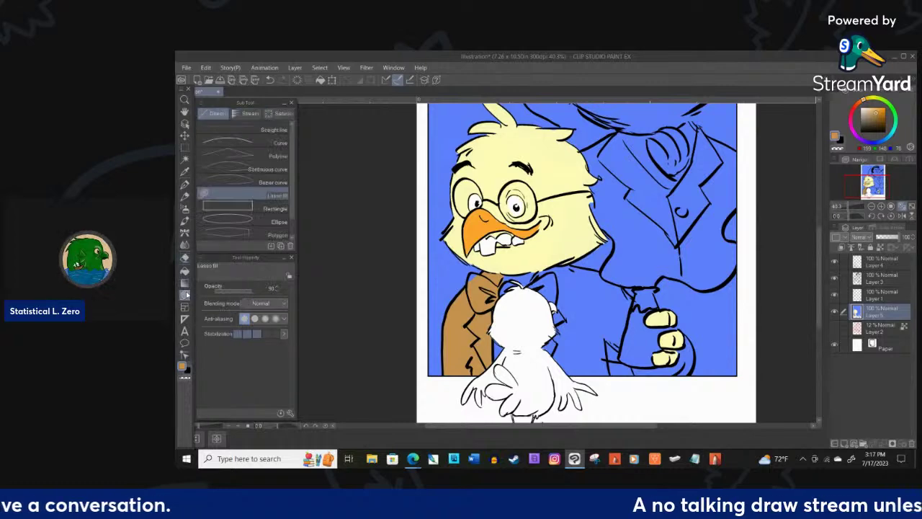
{"action": "left_click_drag", "start_coordinate": [586, 302], "coordinate": [582, 306]}
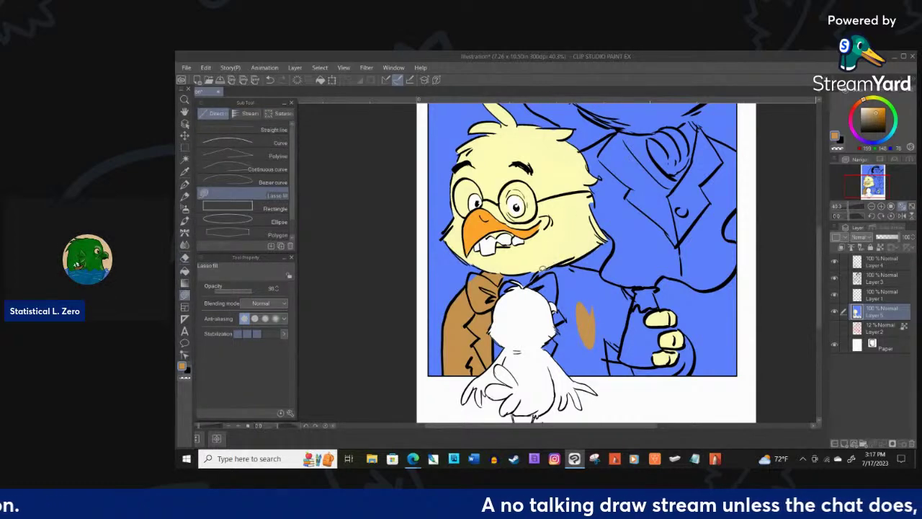
{"action": "mouse_move", "coordinate": [582, 270]}
{"action": "left_mouse_down"}
{"action": "mouse_move", "coordinate": [540, 288]}
{"action": "mouse_move", "coordinate": [580, 268]}
{"action": "mouse_move", "coordinate": [560, 295]}
{"action": "left_mouse_up"}
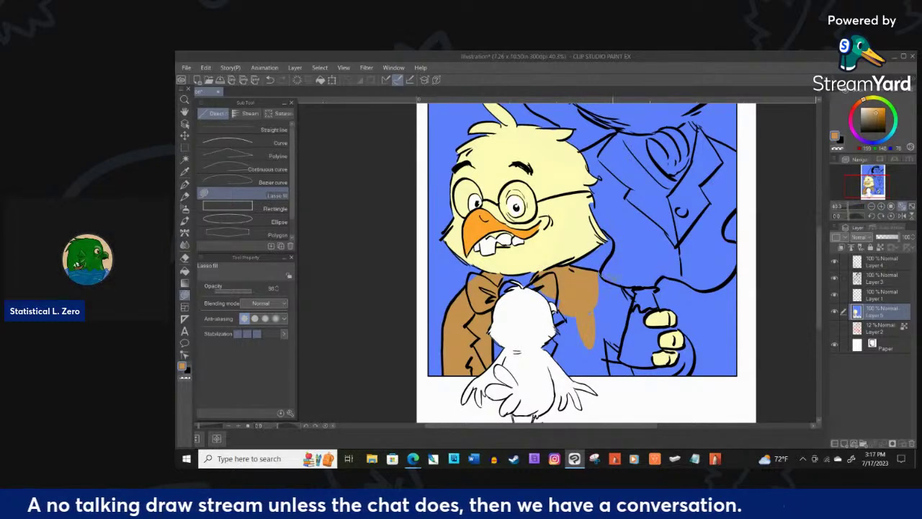
{"action": "mouse_move", "coordinate": [623, 287]}
{"action": "left_mouse_down"}
{"action": "mouse_move", "coordinate": [633, 297]}
{"action": "mouse_move", "coordinate": [617, 360]}
{"action": "mouse_move", "coordinate": [595, 345]}
{"action": "left_mouse_up"}
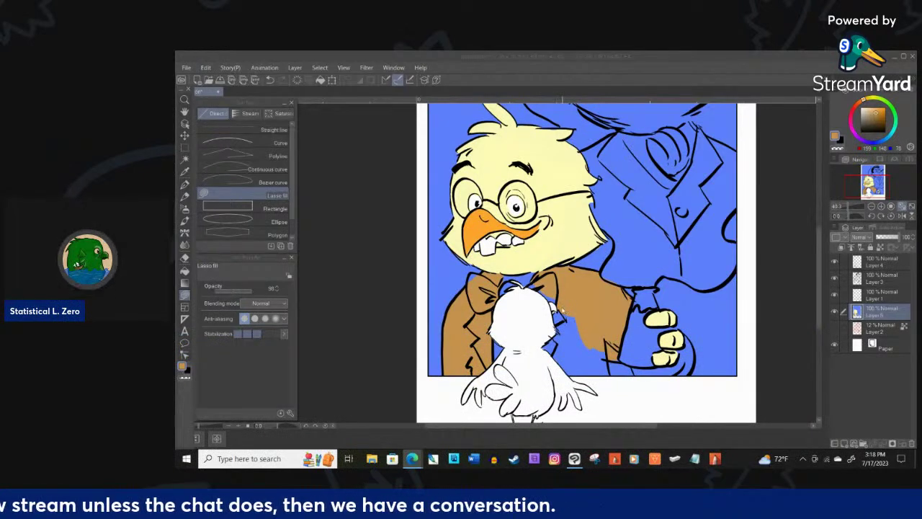
{"action": "left_click", "coordinate": [558, 311]}
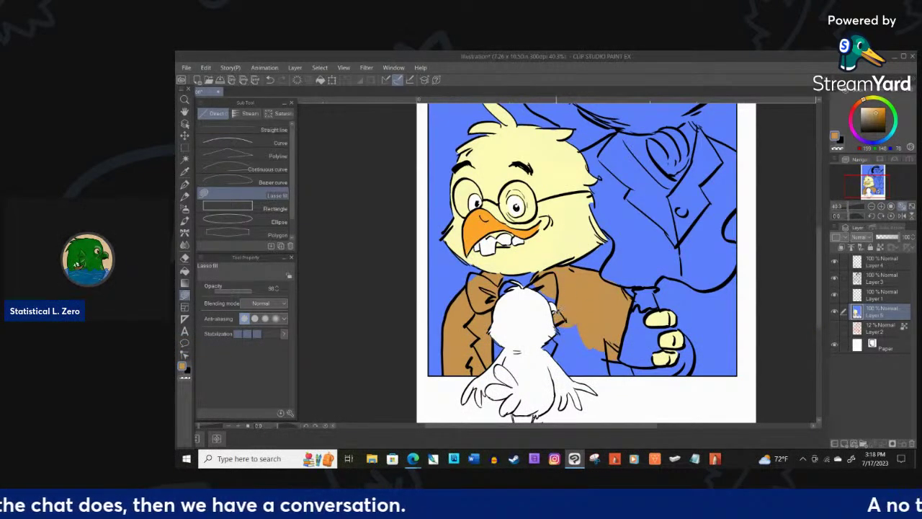
{"action": "mouse_move", "coordinate": [555, 337]}
{"action": "left_mouse_down"}
{"action": "mouse_move", "coordinate": [549, 354]}
{"action": "mouse_move", "coordinate": [560, 366]}
{"action": "left_mouse_up"}
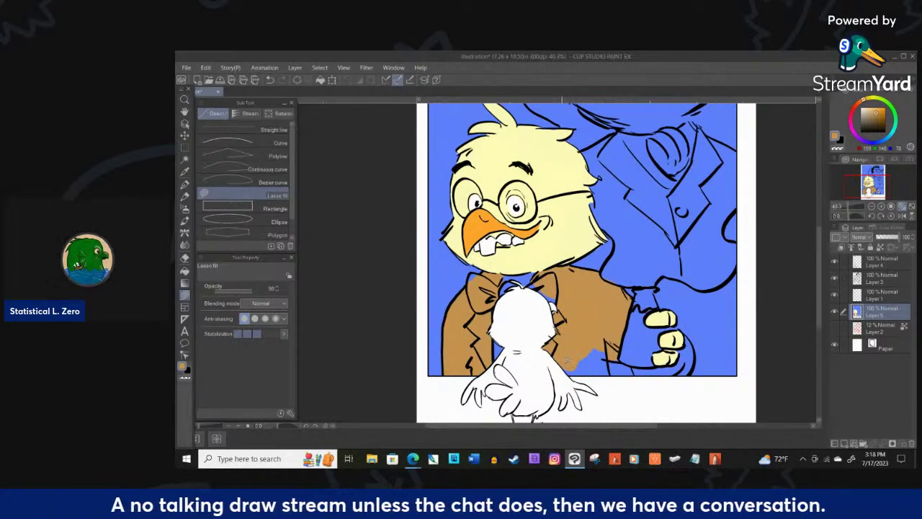
{"action": "mouse_move", "coordinate": [566, 366]}
{"action": "left_mouse_down"}
{"action": "mouse_move", "coordinate": [611, 372]}
{"action": "mouse_move", "coordinate": [612, 326]}
{"action": "left_mouse_up"}
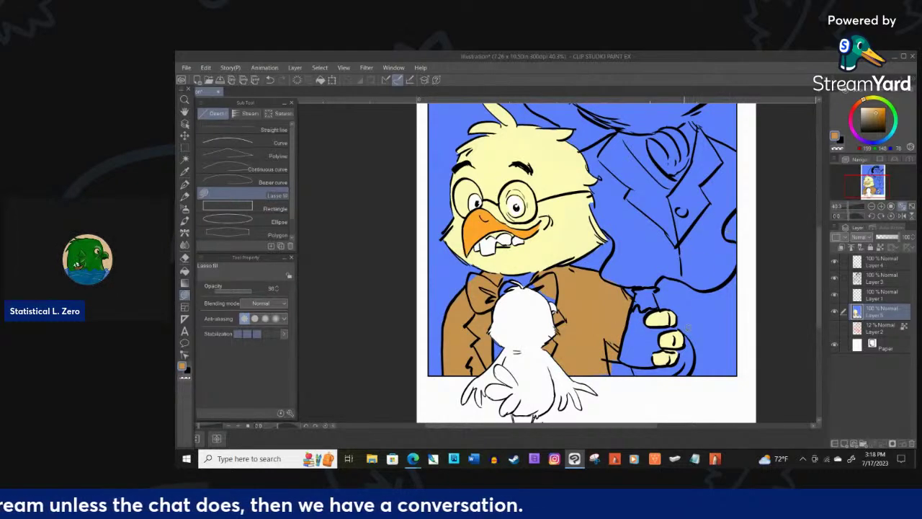
{"action": "mouse_move", "coordinate": [694, 343]}
{"action": "left_mouse_down"}
{"action": "mouse_move", "coordinate": [683, 371]}
{"action": "mouse_move", "coordinate": [636, 366]}
{"action": "mouse_move", "coordinate": [674, 361]}
{"action": "mouse_move", "coordinate": [690, 326]}
{"action": "left_mouse_up"}
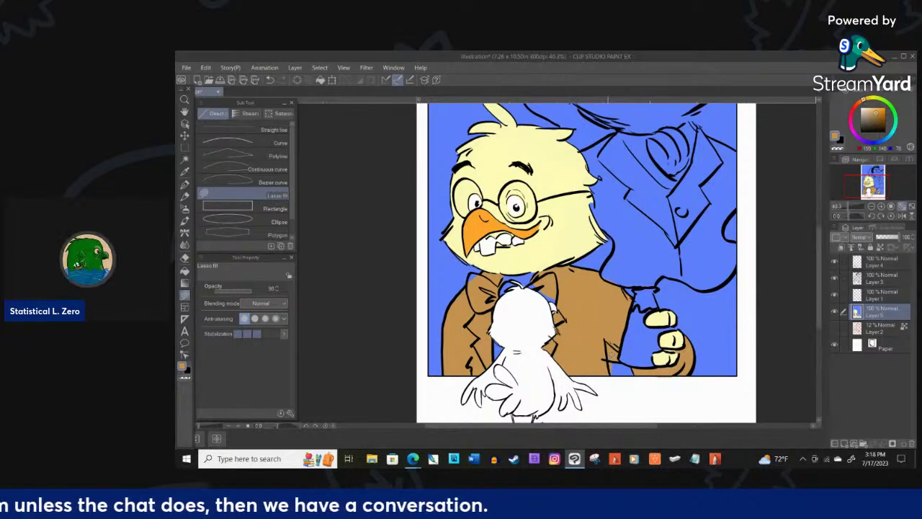
- Undo the last change beside the sleeve, sample the background blue and switch to the G-pen
{"action": "left_click", "coordinate": [184, 256]}
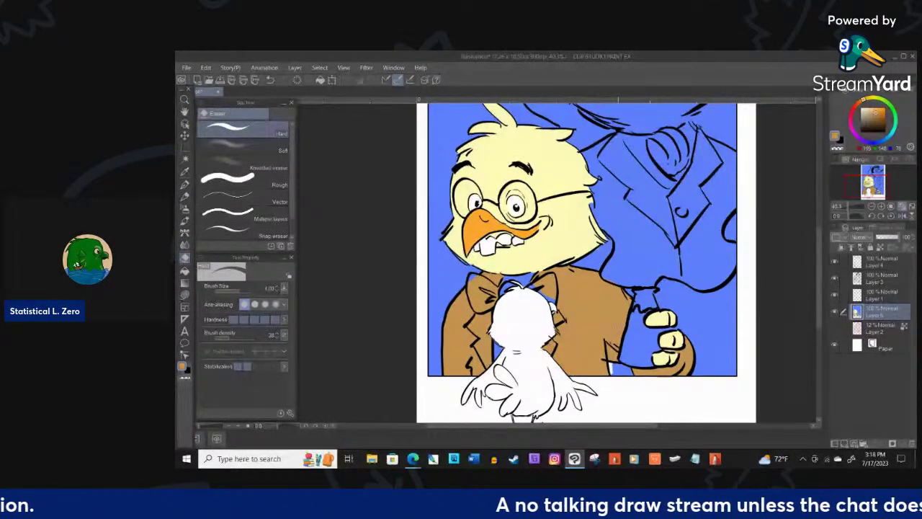
{"action": "key", "text": "ctrl+z"}
{"action": "left_click", "coordinate": [184, 172]}
{"action": "left_click", "coordinate": [594, 127]}
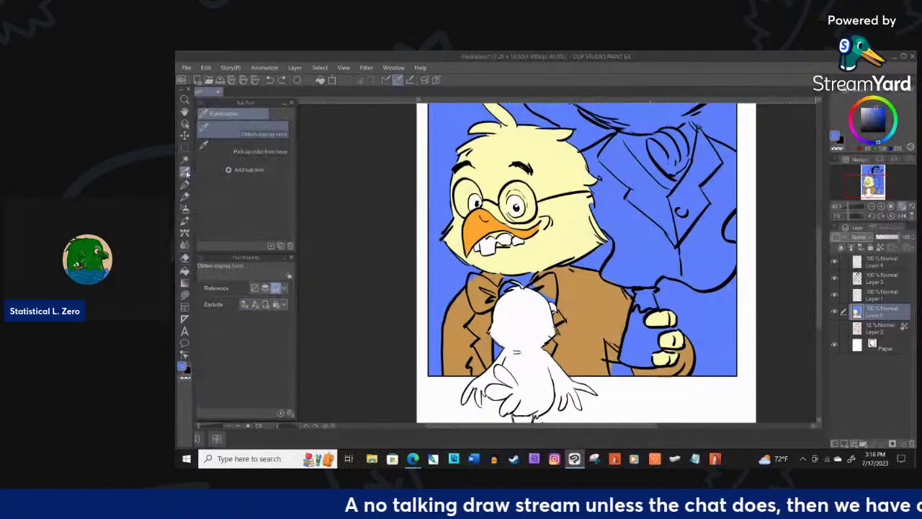
{"action": "left_click", "coordinate": [185, 185]}
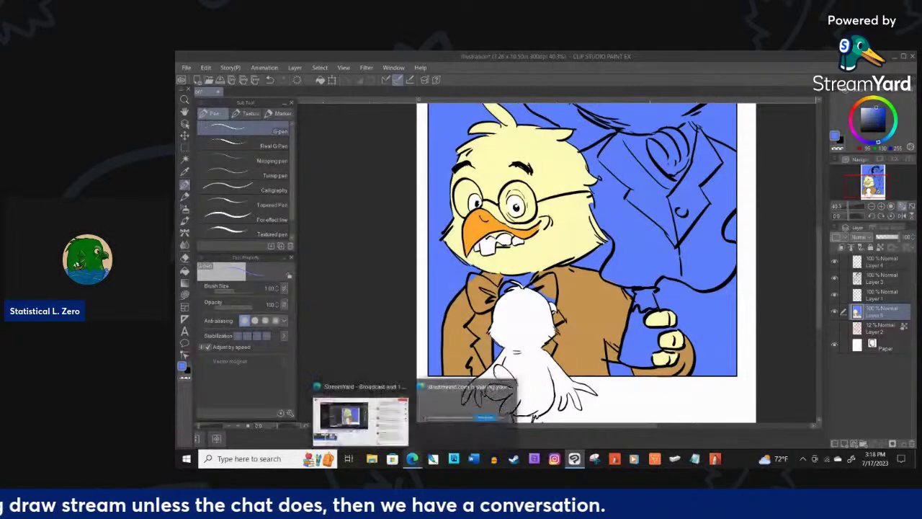
- Colour the bespectacled bird's bow tie red and use Lasso fill to paint the shirt collar above it white
{"action": "left_click", "coordinate": [855, 106]}
{"action": "left_click", "coordinate": [885, 108]}
{"action": "left_click_drag", "start_coordinate": [476, 282], "coordinate": [481, 305]}
{"action": "left_click", "coordinate": [186, 295]}
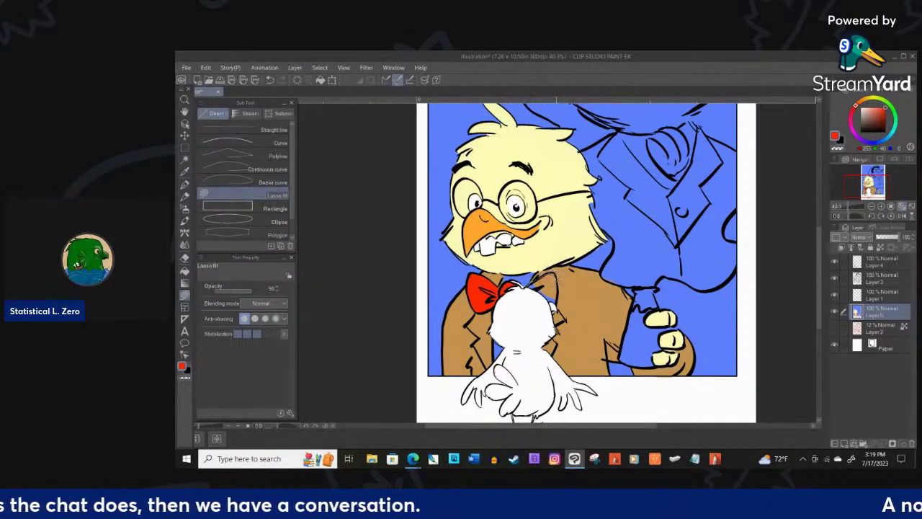
{"action": "left_click_drag", "start_coordinate": [539, 290], "coordinate": [531, 282]}
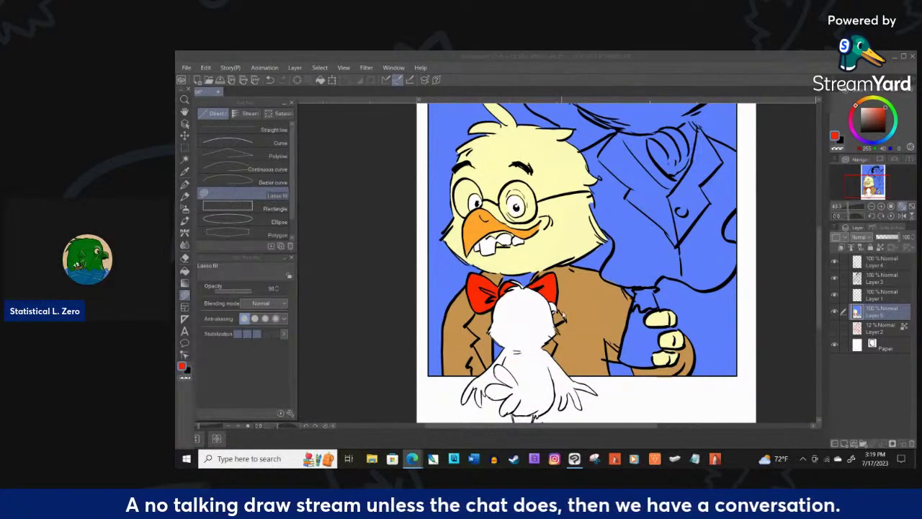
{"action": "left_click", "coordinate": [861, 108]}
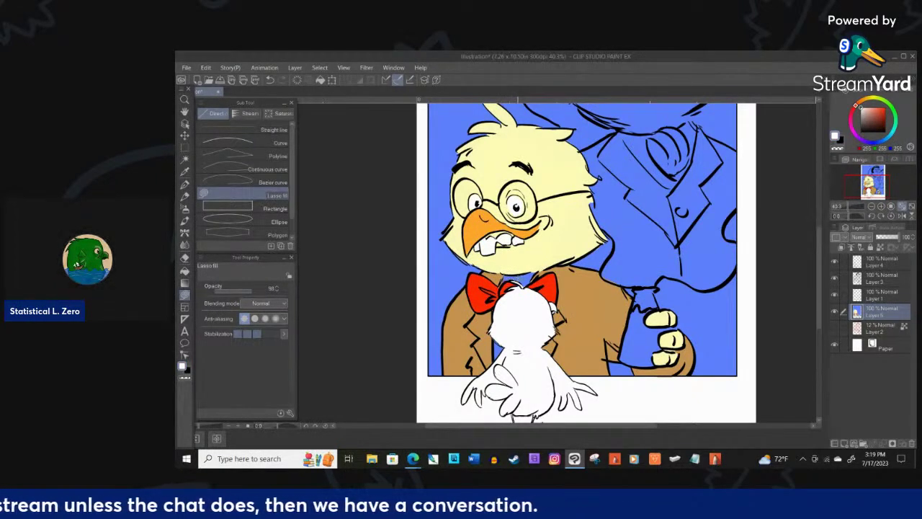
{"action": "mouse_move", "coordinate": [524, 286]}
{"action": "left_mouse_down"}
{"action": "mouse_move", "coordinate": [539, 272]}
{"action": "mouse_move", "coordinate": [503, 274]}
{"action": "left_mouse_up"}
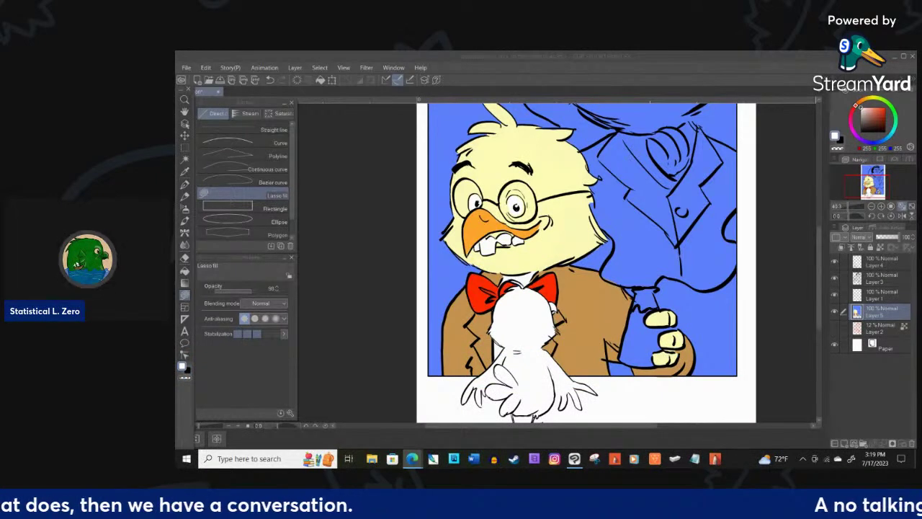
- Mix a light peach drawing colour and apply it inside the bespectacled bird's open mouth with Lasso fill
{"action": "left_click", "coordinate": [863, 101]}
{"action": "left_click_drag", "start_coordinate": [872, 119], "coordinate": [880, 107]}
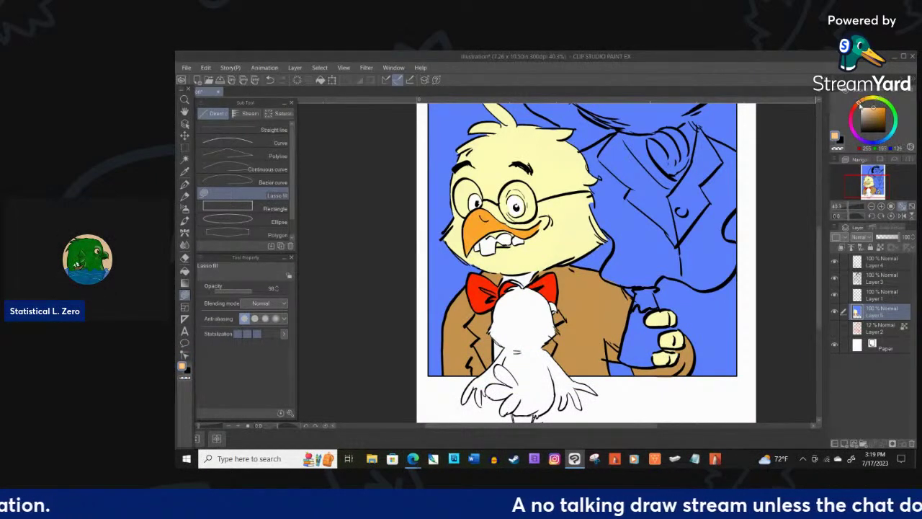
{"action": "mouse_move", "coordinate": [487, 236]}
{"action": "left_mouse_down"}
{"action": "mouse_move", "coordinate": [516, 235]}
{"action": "mouse_move", "coordinate": [510, 227]}
{"action": "mouse_move", "coordinate": [487, 236]}
{"action": "left_mouse_up"}
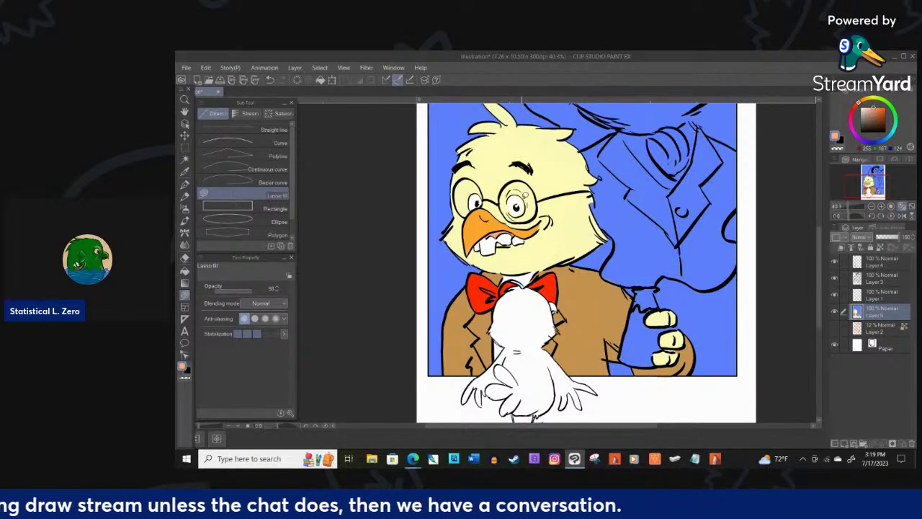
- Sample the bespectacled bird's feather yellow, shift its hue to a warmer pale yellow and switch to the G-pen
{"action": "key", "text": "i"}
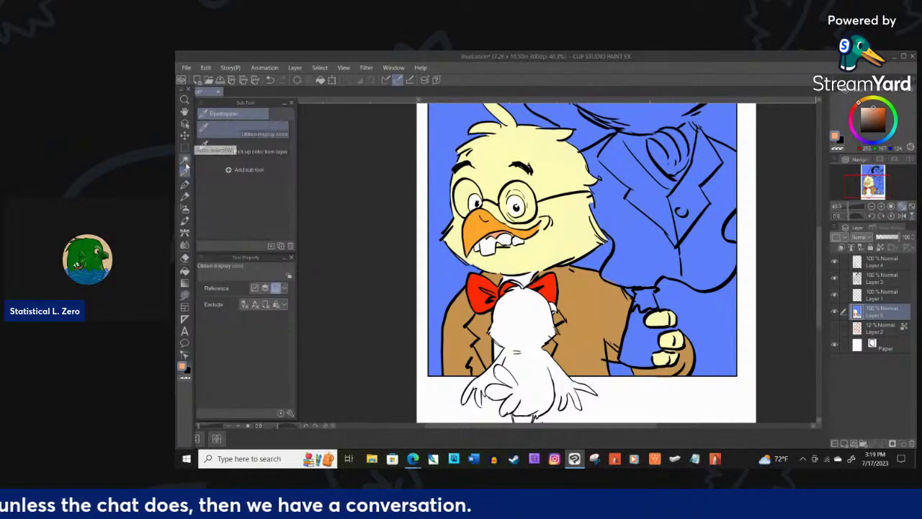
{"action": "left_click", "coordinate": [556, 151]}
{"action": "left_click_drag", "start_coordinate": [871, 109], "coordinate": [870, 108]}
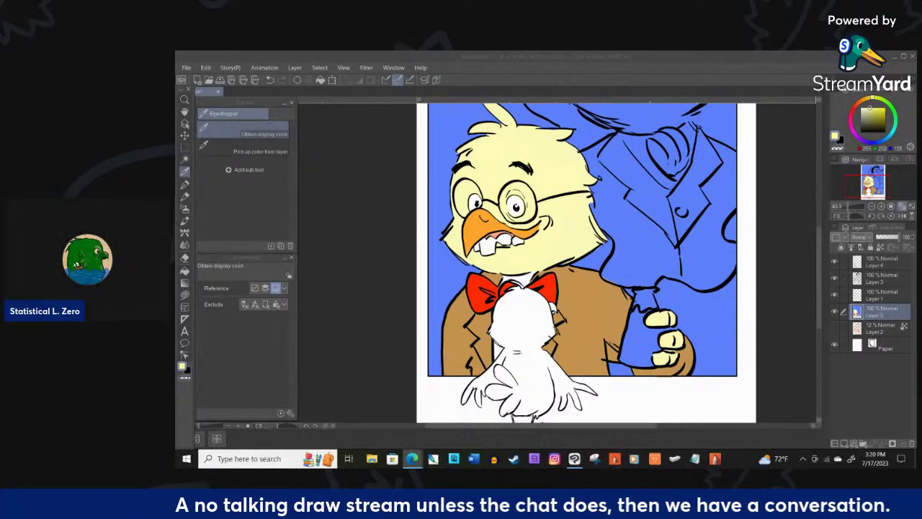
{"action": "left_click", "coordinate": [867, 100]}
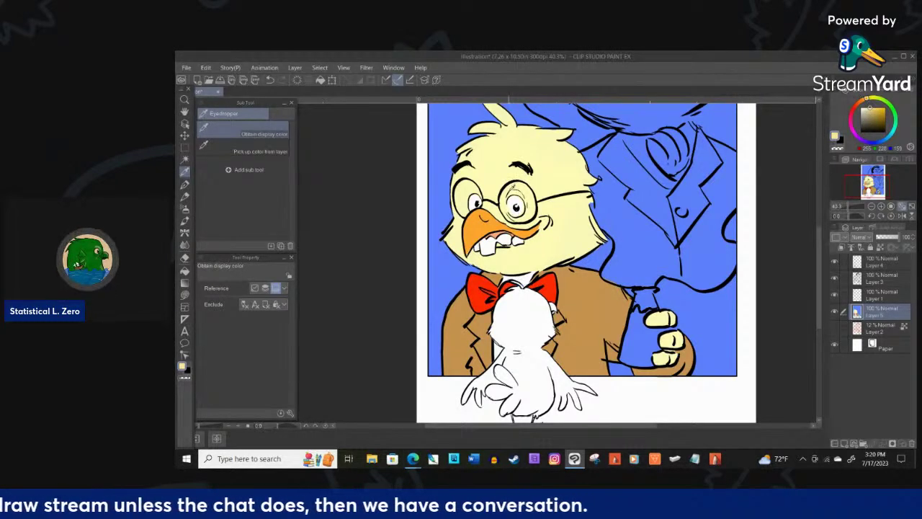
{"action": "left_click", "coordinate": [185, 184]}
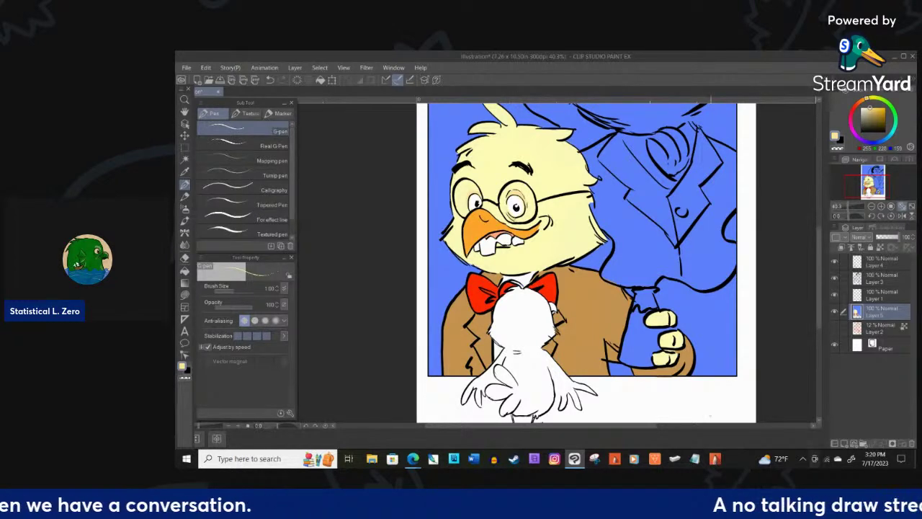
- Set the drawing colour to light cyan and add a new layer above the flat-colour layer
{"action": "scroll", "coordinate": [564, 213], "scroll_direction": "down", "scroll_amount": 5}
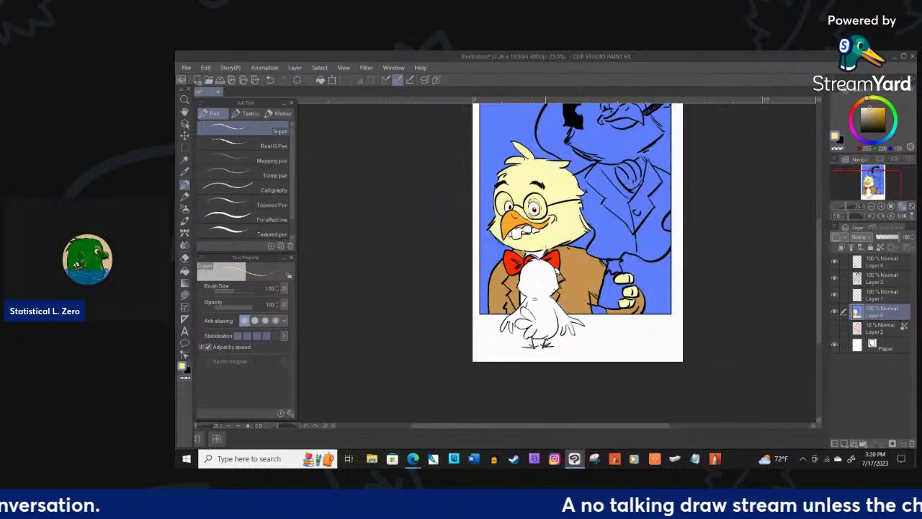
{"action": "key", "text": "ctrl+plus"}
{"action": "key", "text": "ctrl+plus"}
{"action": "key", "text": "ctrl+plus"}
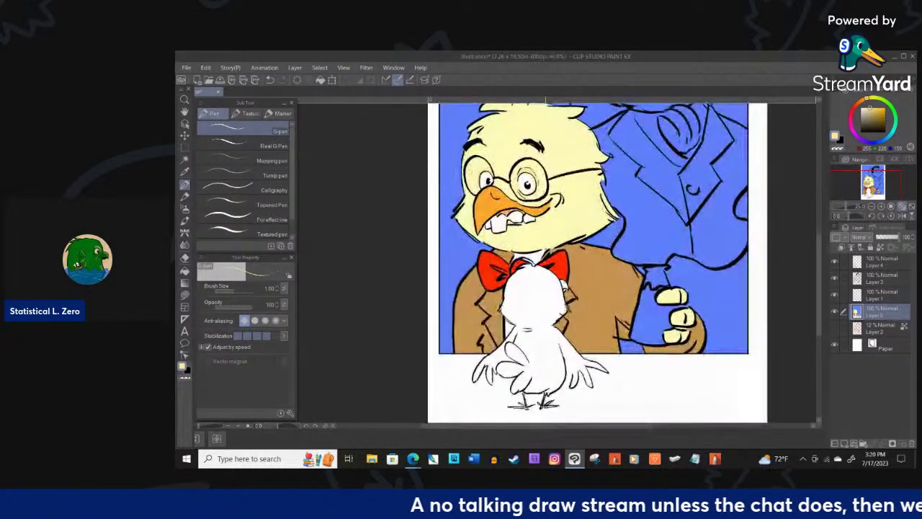
{"action": "scroll", "coordinate": [545, 260], "scroll_direction": "down", "scroll_amount": 6}
{"action": "left_click", "coordinate": [893, 131]}
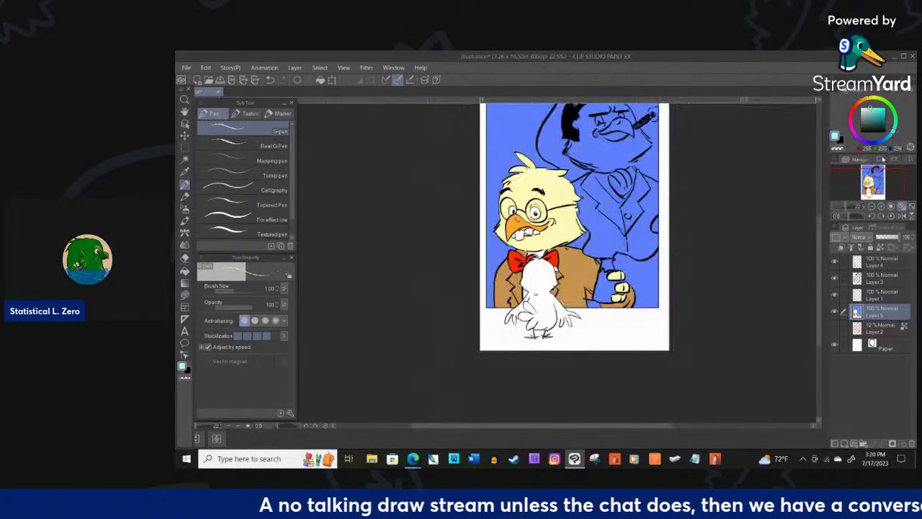
{"action": "left_click", "coordinate": [846, 444]}
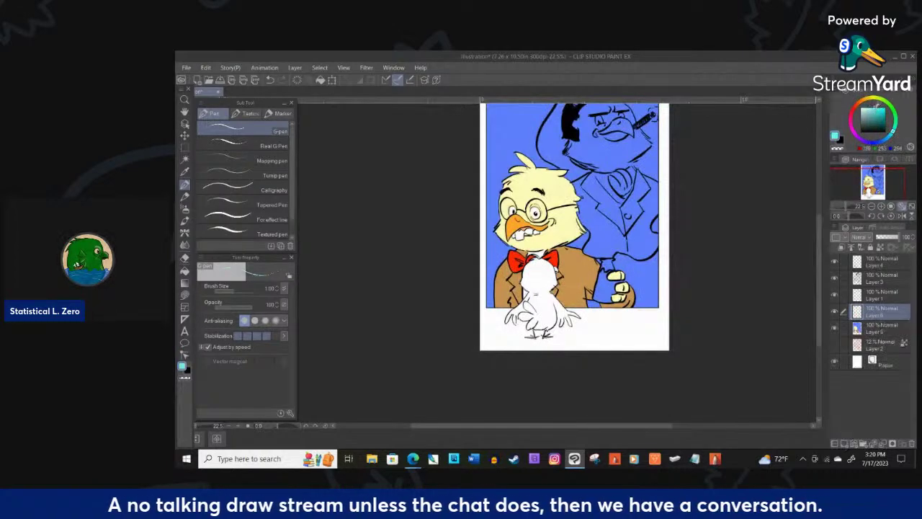
- Use Lasso fill to paint the neck of the hand-held bottle light cyan
{"action": "key", "text": "ctrl+plus"}
{"action": "key", "text": "ctrl+plus"}
{"action": "key", "text": "ctrl+plus"}
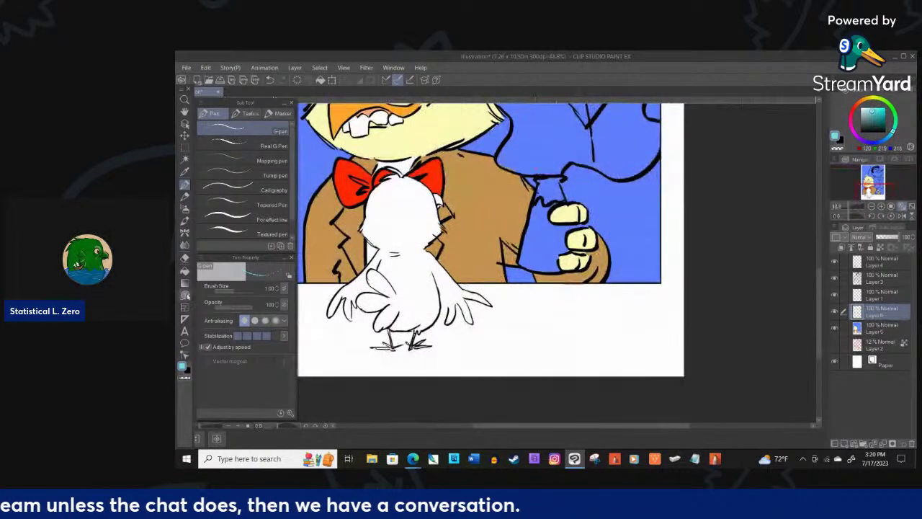
{"action": "left_click", "coordinate": [184, 295]}
{"action": "mouse_move", "coordinate": [542, 178]}
{"action": "left_mouse_down"}
{"action": "mouse_move", "coordinate": [537, 190]}
{"action": "mouse_move", "coordinate": [554, 177]}
{"action": "mouse_move", "coordinate": [548, 203]}
{"action": "mouse_move", "coordinate": [527, 229]}
{"action": "left_mouse_up"}
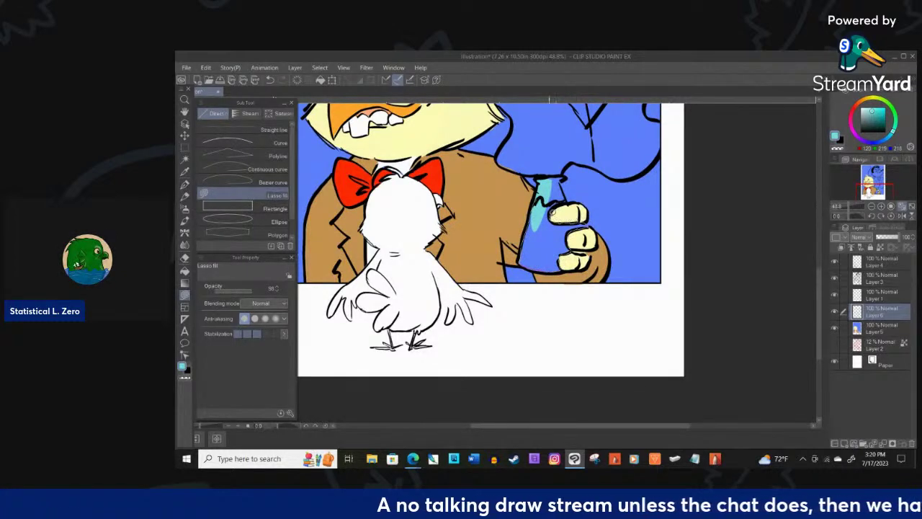
{"action": "left_click_drag", "start_coordinate": [563, 176], "coordinate": [539, 179]}
- Change the drawing colour to green and fill the liquid in the bottle's body around the gripping fingers
{"action": "left_click_drag", "start_coordinate": [893, 131], "coordinate": [896, 120]}
{"action": "left_click", "coordinate": [879, 112]}
{"action": "left_click", "coordinate": [878, 109]}
{"action": "mouse_move", "coordinate": [533, 211]}
{"action": "left_mouse_down"}
{"action": "mouse_move", "coordinate": [542, 245]}
{"action": "mouse_move", "coordinate": [532, 216]}
{"action": "mouse_move", "coordinate": [528, 265]}
{"action": "mouse_move", "coordinate": [567, 268]}
{"action": "mouse_move", "coordinate": [572, 229]}
{"action": "mouse_move", "coordinate": [587, 226]}
{"action": "mouse_move", "coordinate": [549, 215]}
{"action": "mouse_move", "coordinate": [557, 199]}
{"action": "mouse_move", "coordinate": [547, 202]}
{"action": "mouse_move", "coordinate": [542, 177]}
{"action": "left_mouse_up"}
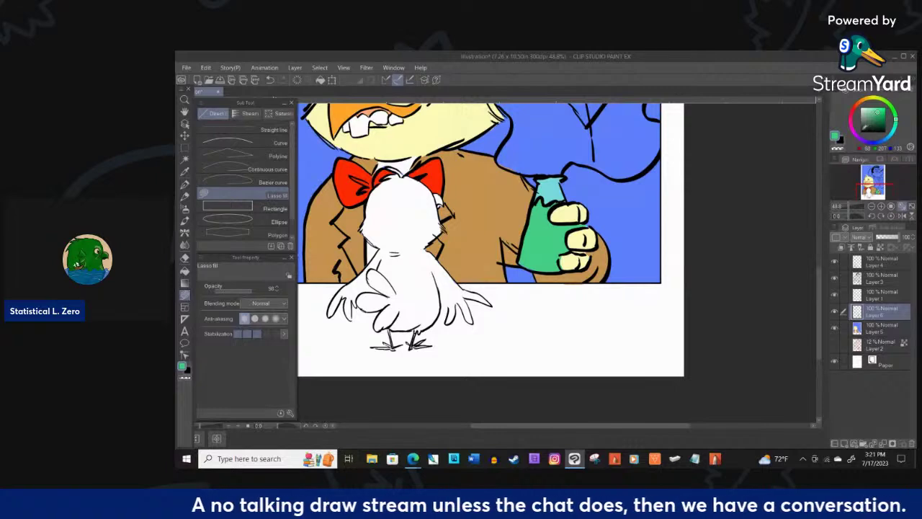
- Draw a thin near-white highlight down the bottle's outer side using the G-pen at brush size 2.00
{"action": "key", "text": "x"}
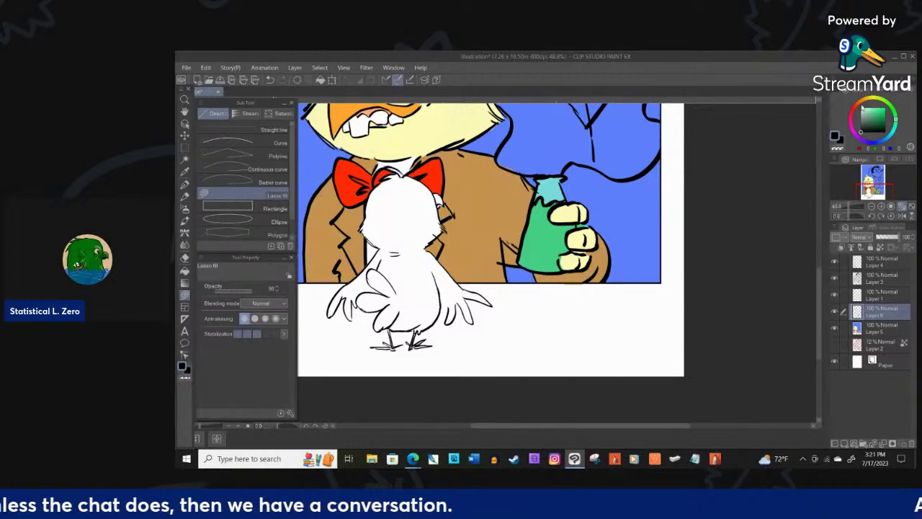
{"action": "key", "text": "i"}
{"action": "left_click", "coordinate": [566, 206]}
{"action": "key", "text": "p"}
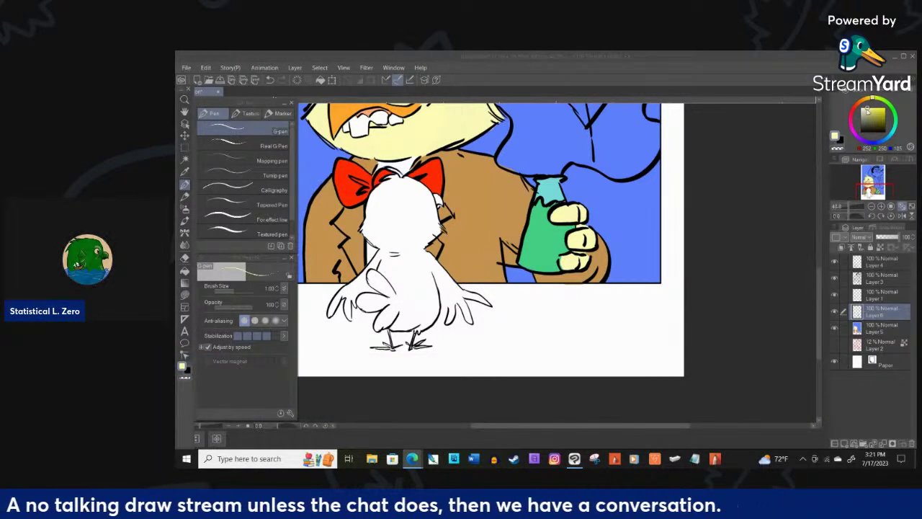
{"action": "left_click_drag", "start_coordinate": [533, 216], "coordinate": [525, 252]}
{"action": "key", "text": "ctrl+z"}
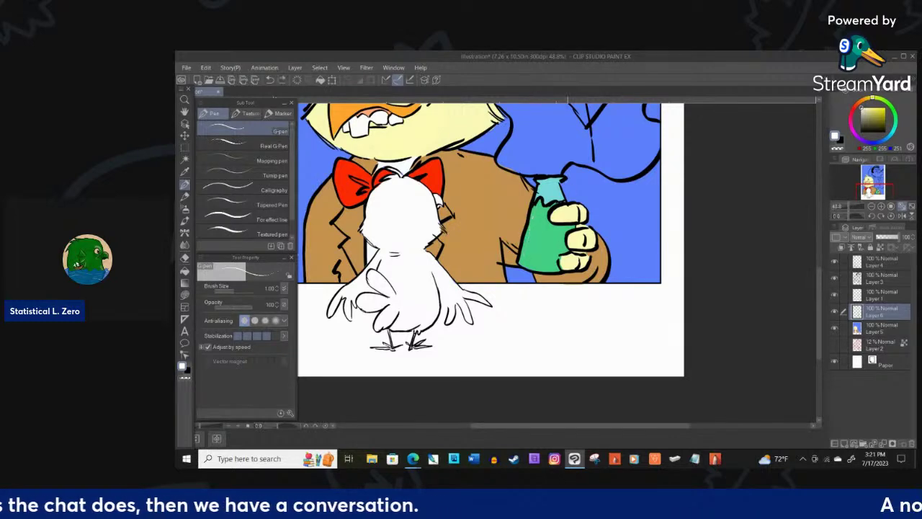
{"action": "key", "text": "]"}
{"action": "left_click_drag", "start_coordinate": [531, 222], "coordinate": [526, 263]}
{"action": "key", "text": "ctrl+z"}
{"action": "left_click_drag", "start_coordinate": [533, 221], "coordinate": [527, 265]}
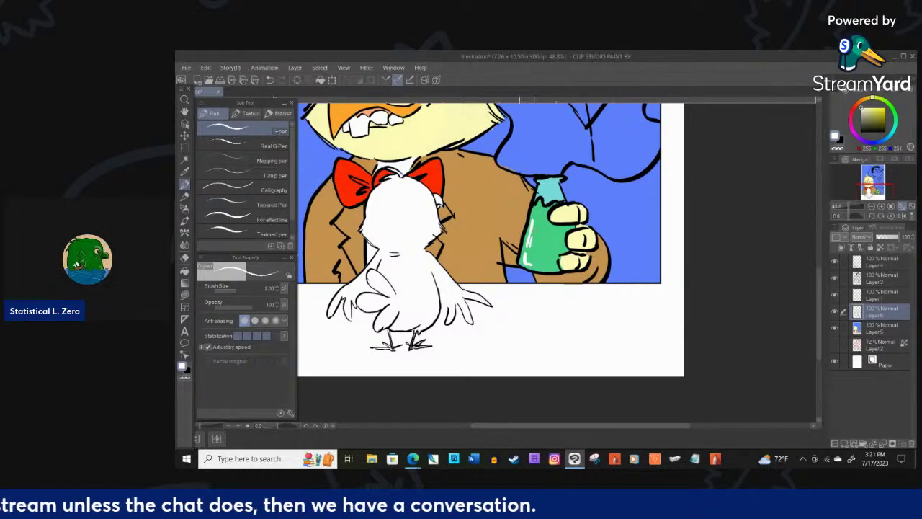
- Add a new layer directly above Layer 5 and switch to the Lasso selection tool
{"action": "scroll", "coordinate": [509, 274], "scroll_direction": "down", "scroll_amount": 4}
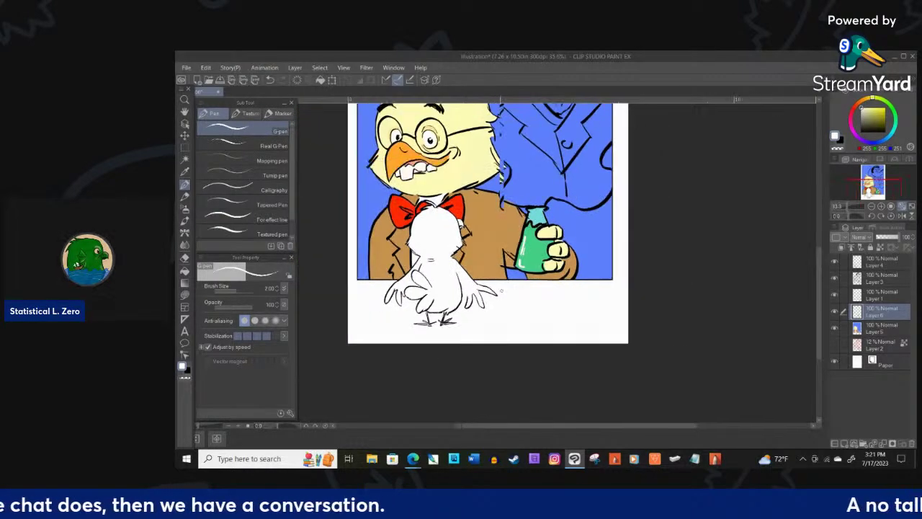
{"action": "scroll", "coordinate": [502, 291], "scroll_direction": "down", "scroll_amount": 3}
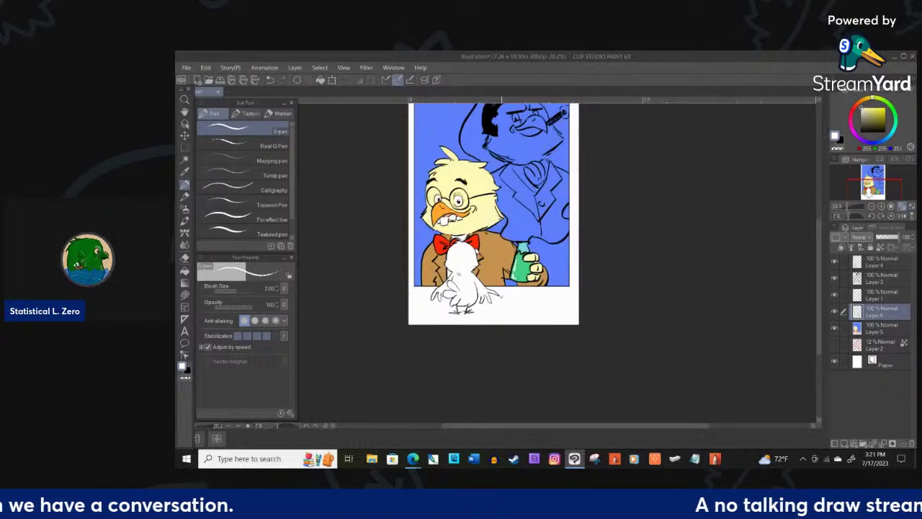
{"action": "left_click_drag", "start_coordinate": [501, 296], "coordinate": [484, 361]}
{"action": "scroll", "coordinate": [540, 172], "scroll_direction": "up", "scroll_amount": 2}
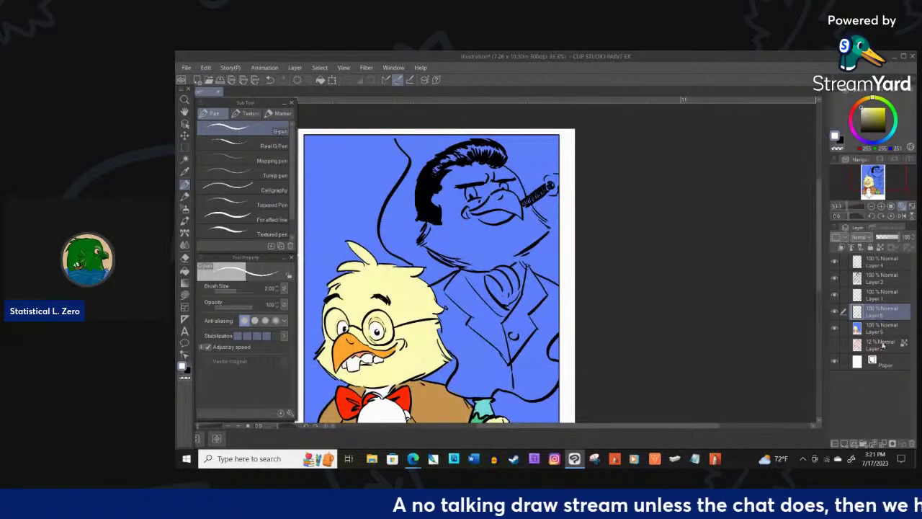
{"action": "left_click", "coordinate": [885, 331]}
{"action": "left_click", "coordinate": [844, 443]}
{"action": "left_click", "coordinate": [185, 148]}
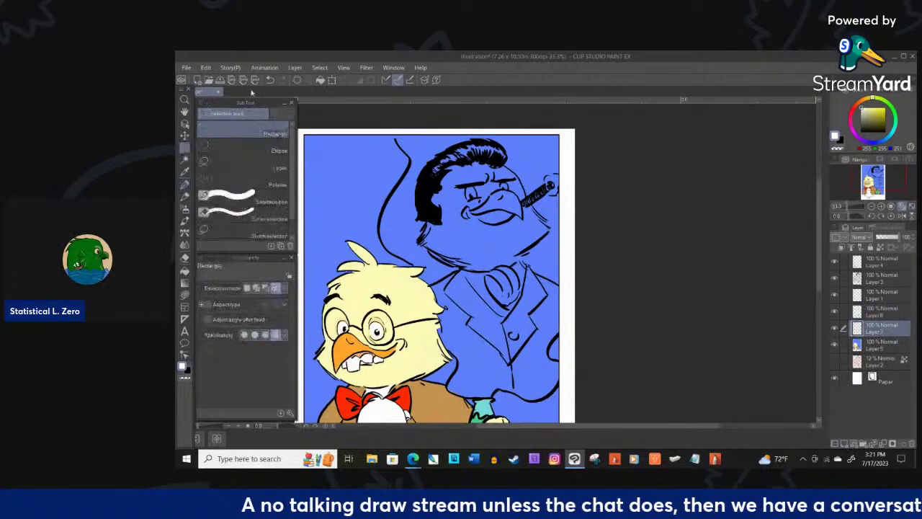
{"action": "left_click", "coordinate": [237, 166]}
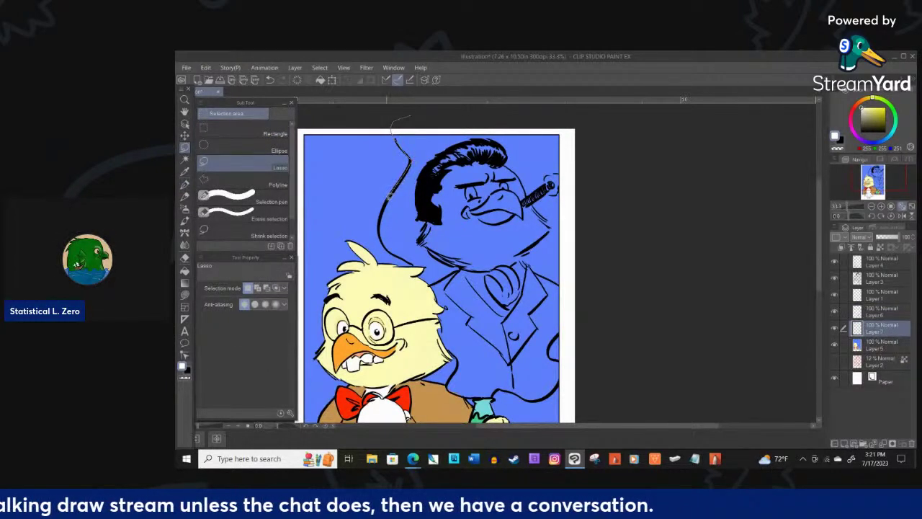
- Lasso-select the area around the cigar-smoking bird, following the curved outline from the panel's upper border down to the bespectacled bird's head
{"action": "left_click_drag", "start_coordinate": [446, 133], "coordinate": [407, 142]}
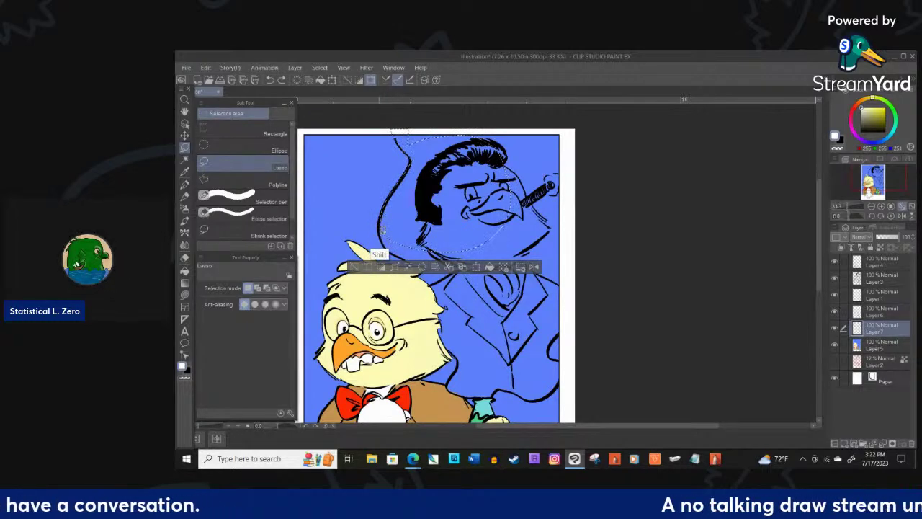
{"action": "left_click_drag", "start_coordinate": [413, 259], "coordinate": [466, 253]}
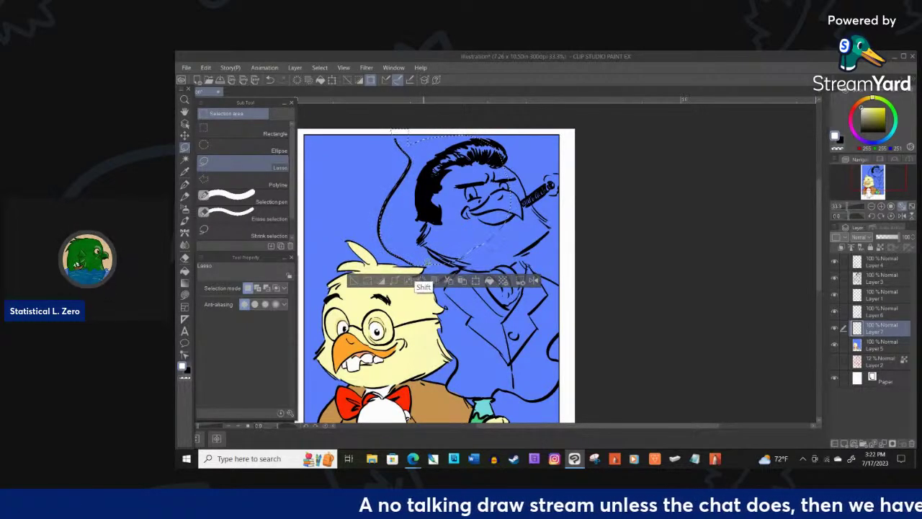
{"action": "mouse_move", "coordinate": [482, 226]}
{"action": "left_mouse_down"}
{"action": "mouse_move", "coordinate": [419, 278]}
{"action": "mouse_move", "coordinate": [502, 234]}
{"action": "left_mouse_up"}
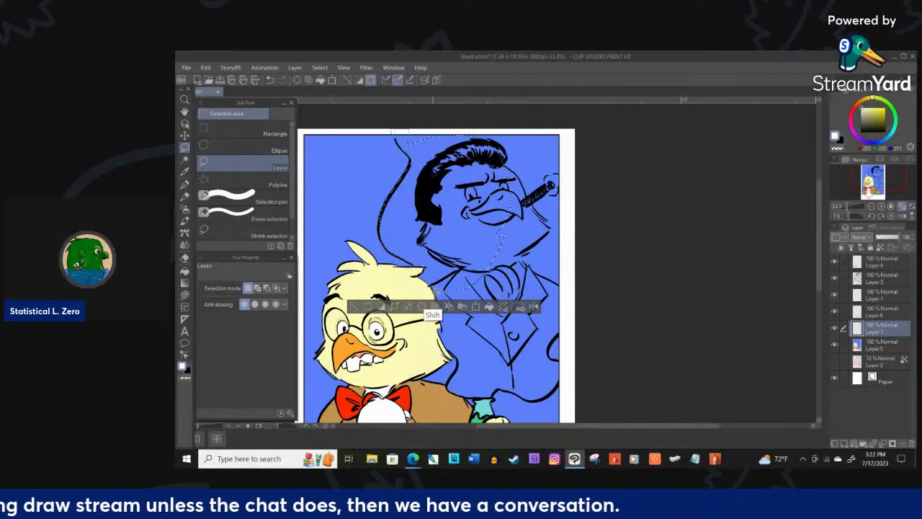
{"action": "mouse_move", "coordinate": [437, 290]}
{"action": "left_mouse_down"}
{"action": "mouse_move", "coordinate": [452, 322]}
{"action": "mouse_move", "coordinate": [474, 296]}
{"action": "mouse_move", "coordinate": [443, 330]}
{"action": "left_mouse_up"}
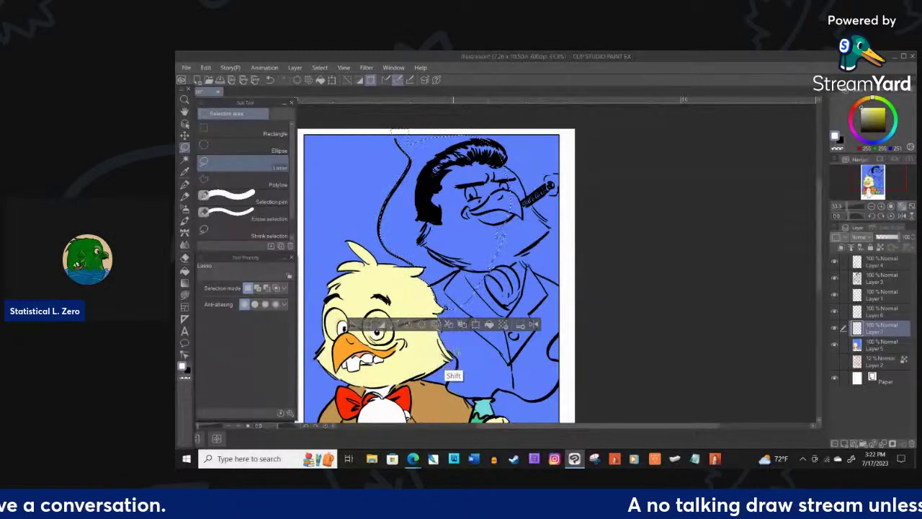
- Extend the selection down past the bespectacled bird's cheek and along the wavy lower outline above the bottle to the panel's side border
{"action": "mouse_move", "coordinate": [451, 383]}
{"action": "left_mouse_down"}
{"action": "mouse_move", "coordinate": [480, 383]}
{"action": "mouse_move", "coordinate": [506, 205]}
{"action": "left_mouse_up"}
{"action": "mouse_move", "coordinate": [447, 392]}
{"action": "left_mouse_down"}
{"action": "mouse_move", "coordinate": [468, 399]}
{"action": "mouse_move", "coordinate": [491, 341]}
{"action": "left_mouse_up"}
{"action": "left_click_drag", "start_coordinate": [479, 396], "coordinate": [504, 388]}
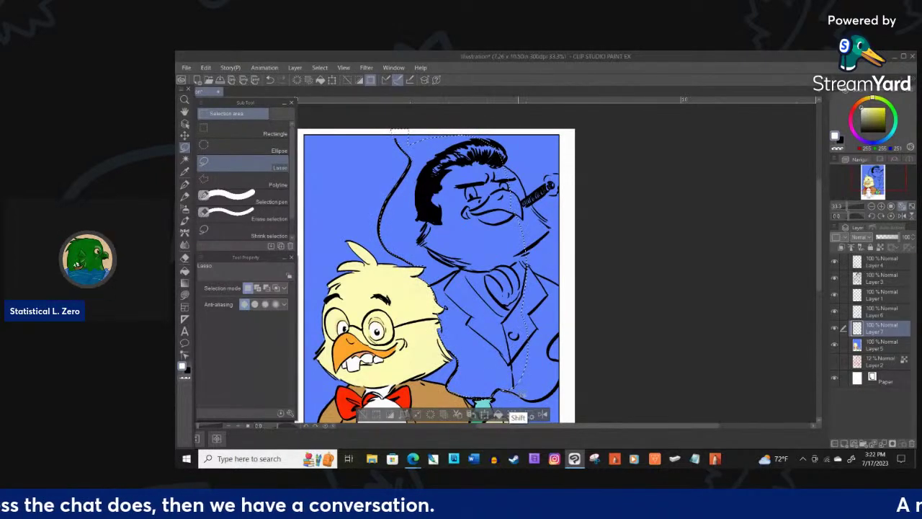
{"action": "mouse_move", "coordinate": [532, 400]}
{"action": "left_mouse_down"}
{"action": "mouse_move", "coordinate": [559, 379]}
{"action": "mouse_move", "coordinate": [536, 350]}
{"action": "left_mouse_up"}
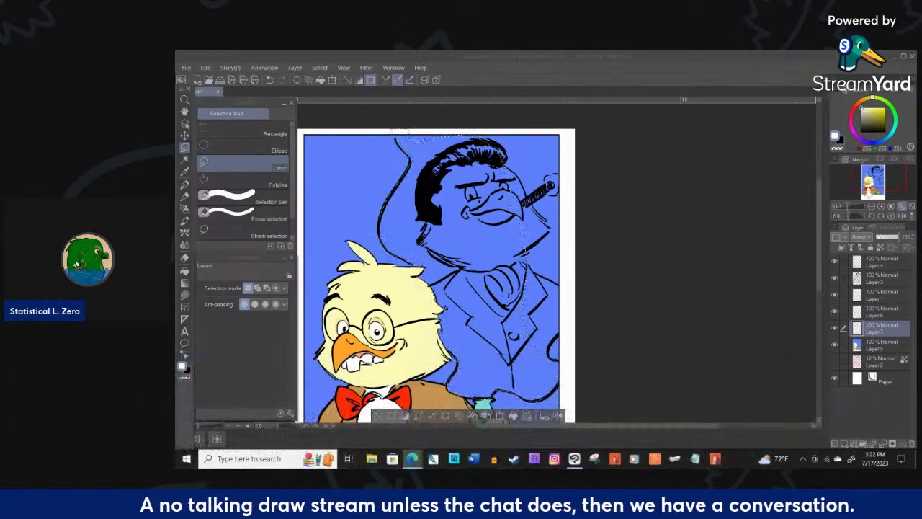
{"action": "key", "text": "shift"}
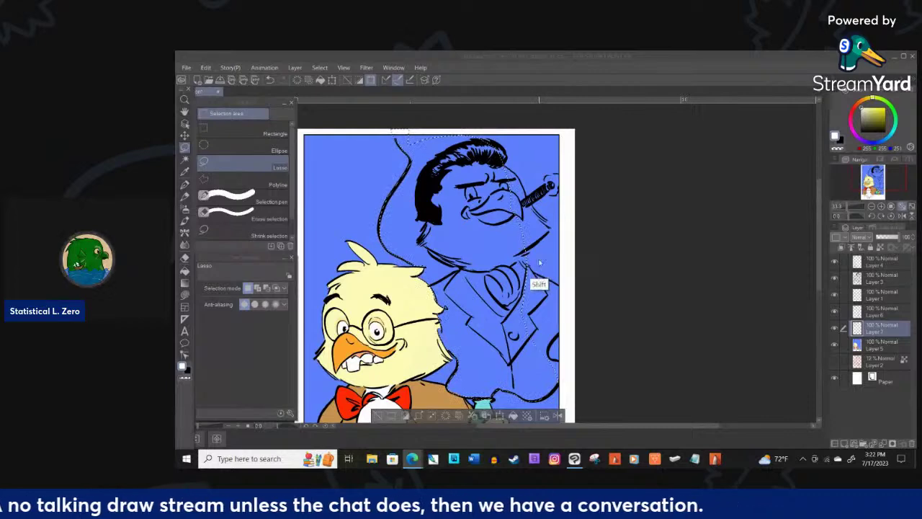
{"action": "left_click_drag", "start_coordinate": [559, 385], "coordinate": [560, 372]}
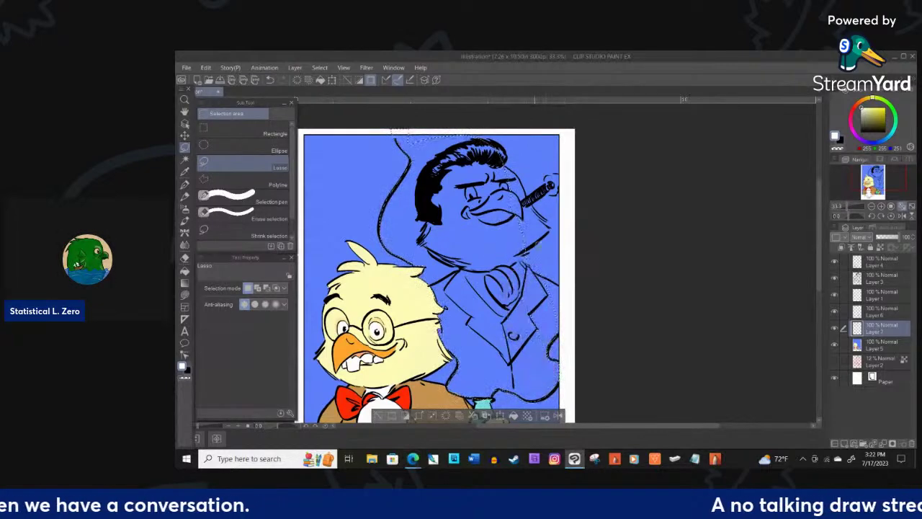
- Extend the selection along the panel's upper border and side border to enclose the whole cigar-smoking bird
{"action": "left_click_drag", "start_coordinate": [418, 146], "coordinate": [417, 133], "text": "shift"}
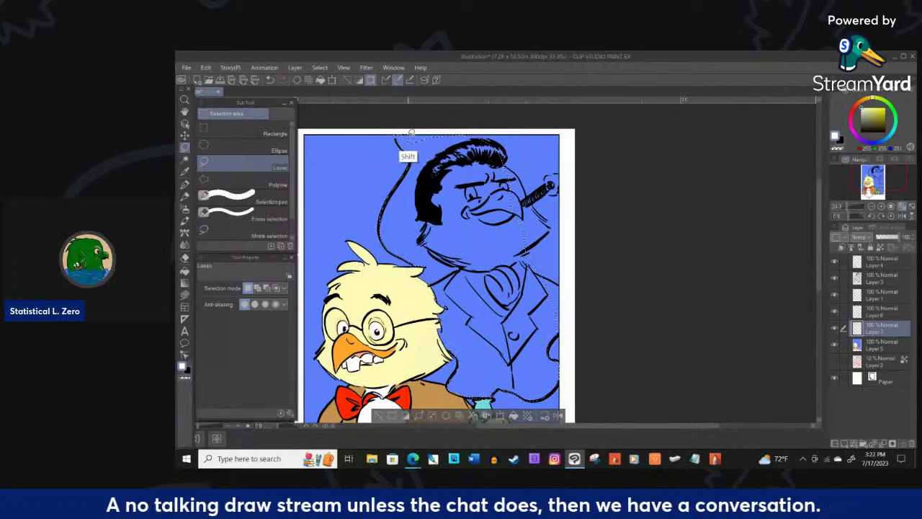
{"action": "mouse_move", "coordinate": [430, 132]}
{"action": "left_mouse_down", "text": "shift"}
{"action": "mouse_move", "coordinate": [519, 141]}
{"action": "mouse_move", "coordinate": [438, 180]}
{"action": "left_mouse_up", "text": "shift"}
{"action": "mouse_move", "coordinate": [444, 130]}
{"action": "left_mouse_down"}
{"action": "mouse_move", "coordinate": [553, 126]}
{"action": "mouse_move", "coordinate": [532, 119]}
{"action": "mouse_move", "coordinate": [461, 131]}
{"action": "mouse_move", "coordinate": [489, 132]}
{"action": "left_mouse_up"}
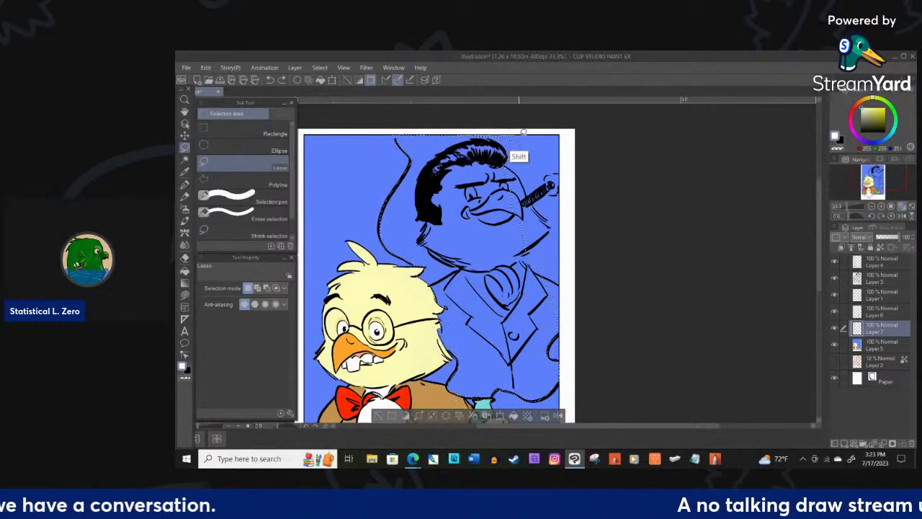
{"action": "mouse_move", "coordinate": [551, 134]}
{"action": "left_mouse_down"}
{"action": "mouse_move", "coordinate": [518, 194]}
{"action": "mouse_move", "coordinate": [463, 210]}
{"action": "left_mouse_up"}
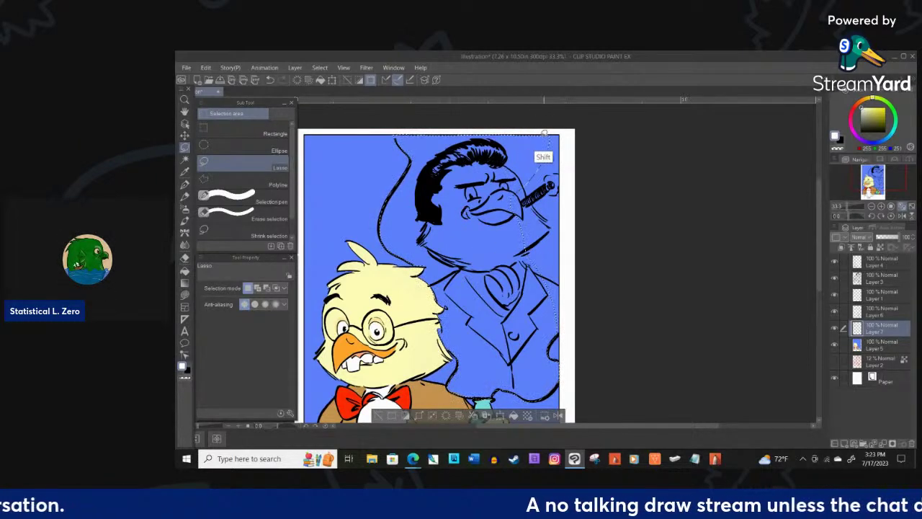
{"action": "left_click_drag", "start_coordinate": [549, 134], "coordinate": [559, 132]}
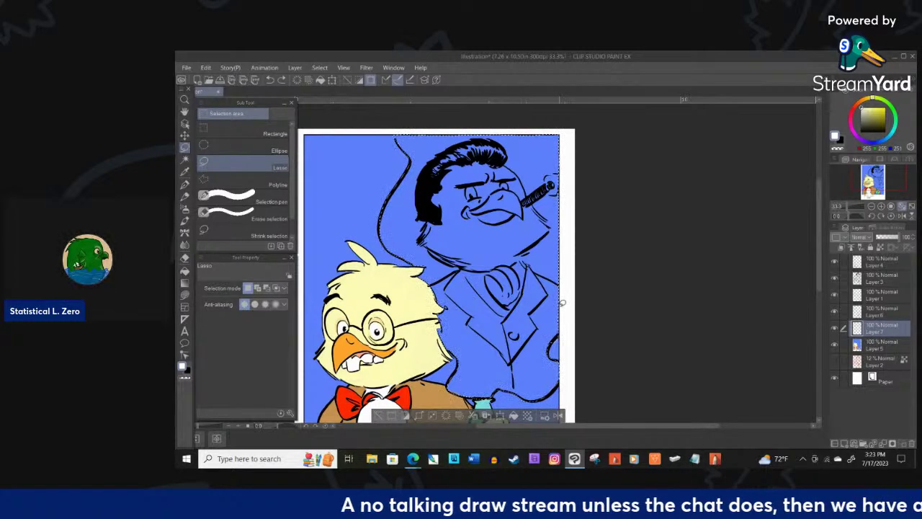
{"action": "left_click_drag", "start_coordinate": [560, 318], "coordinate": [558, 293]}
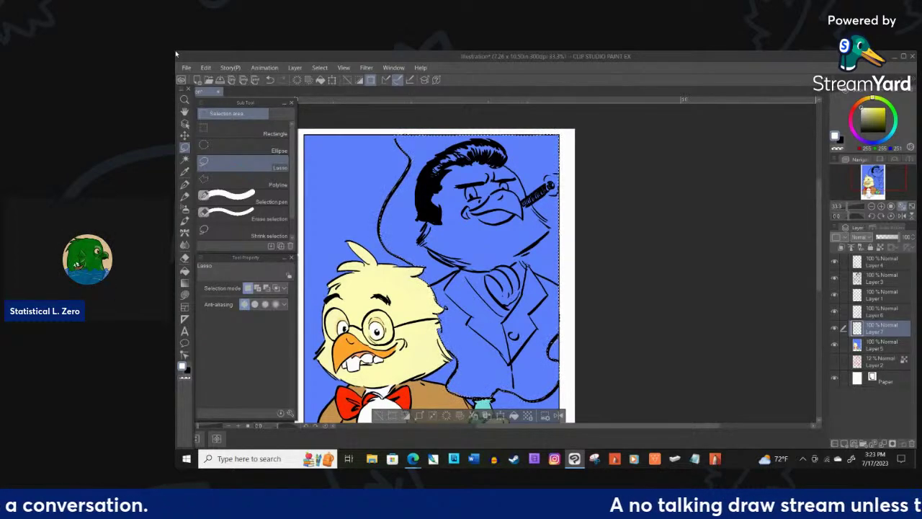
- Make Layer 5 the active layer for colouring the selected area
{"action": "scroll", "coordinate": [424, 255], "scroll_direction": "down", "scroll_amount": 2}
{"action": "scroll", "coordinate": [434, 332], "scroll_direction": "up", "scroll_amount": 2}
{"action": "scroll", "coordinate": [512, 291], "scroll_direction": "down", "scroll_amount": 2}
{"action": "scroll", "coordinate": [493, 155], "scroll_direction": "up", "scroll_amount": 2}
{"action": "scroll", "coordinate": [535, 223], "scroll_direction": "down", "scroll_amount": 2}
{"action": "scroll", "coordinate": [539, 266], "scroll_direction": "up", "scroll_amount": 2}
{"action": "scroll", "coordinate": [561, 324], "scroll_direction": "down", "scroll_amount": 2}
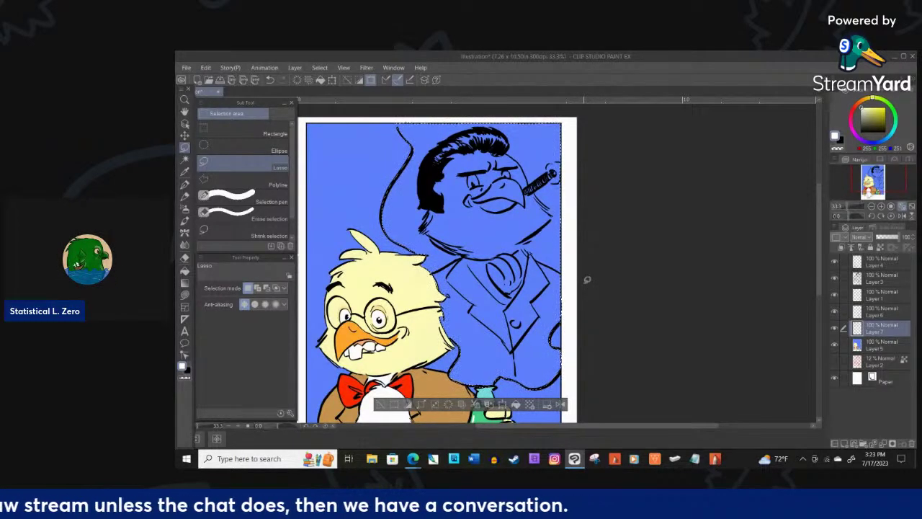
{"action": "left_click", "coordinate": [898, 357]}
{"action": "left_click", "coordinate": [900, 343]}
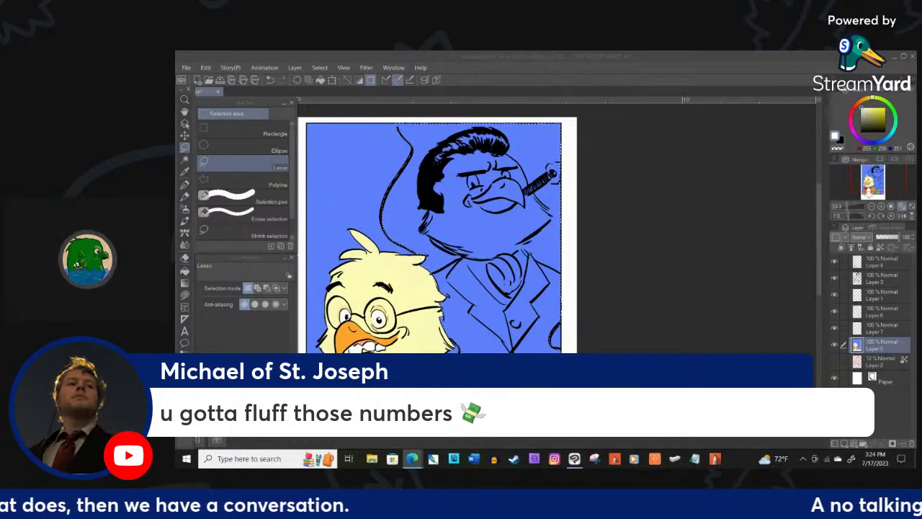
- Try an orange Lasso fill over the cigar-smoking bird inside the selection and undo the fills
{"action": "left_click", "coordinate": [862, 100]}
{"action": "left_click", "coordinate": [884, 108]}
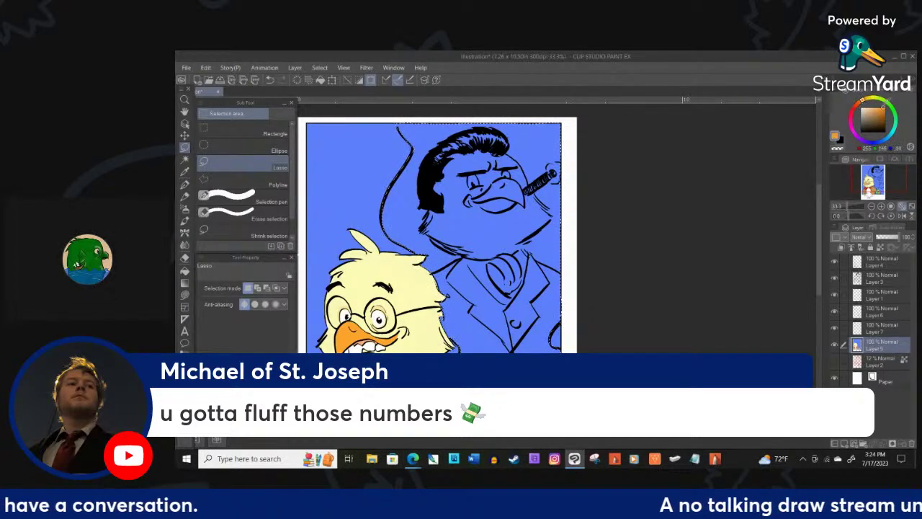
{"action": "left_click", "coordinate": [185, 294]}
{"action": "left_click_drag", "start_coordinate": [477, 216], "coordinate": [532, 245]}
{"action": "left_click_drag", "start_coordinate": [567, 185], "coordinate": [475, 169]}
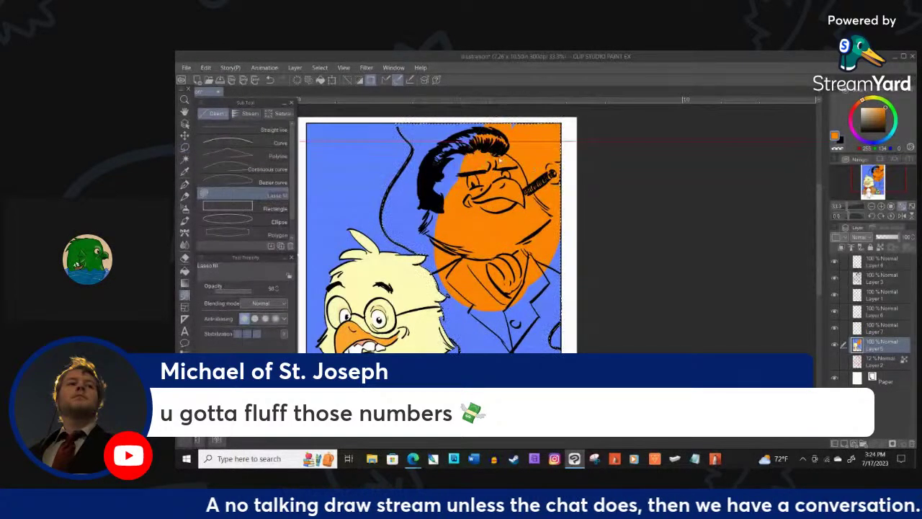
{"action": "left_click", "coordinate": [539, 107], "text": "ctrl"}
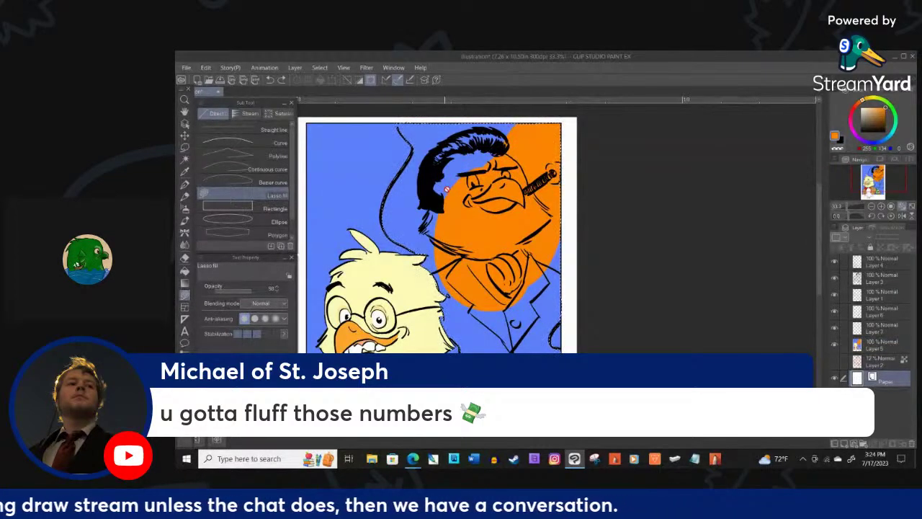
{"action": "left_click", "coordinate": [883, 345]}
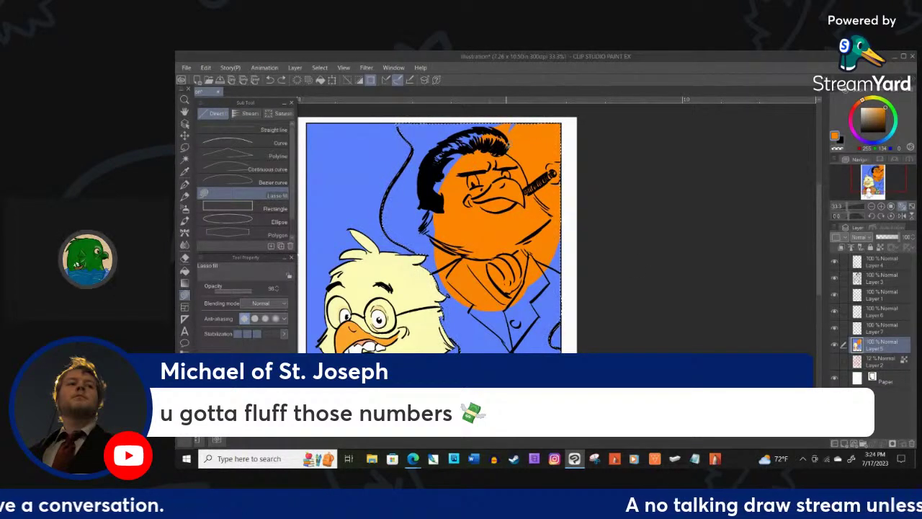
{"action": "key", "text": "ctrl+z"}
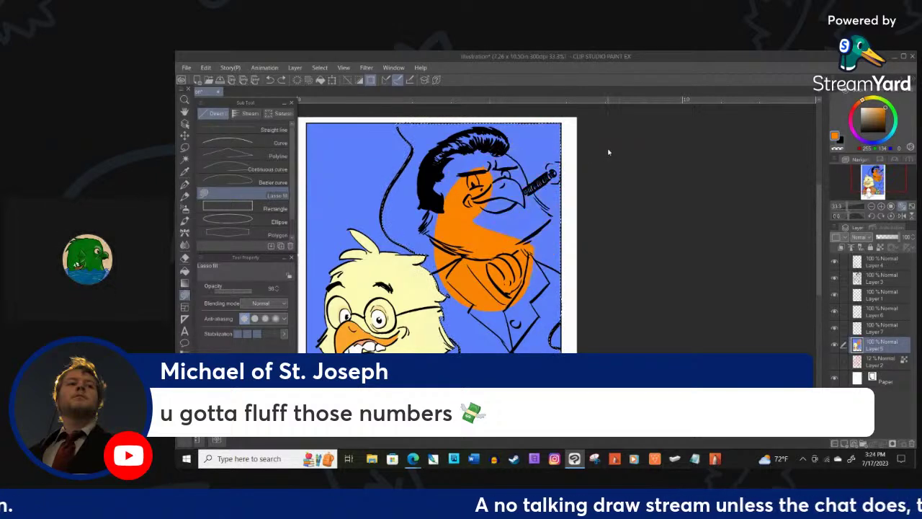
{"action": "key", "text": "ctrl+z"}
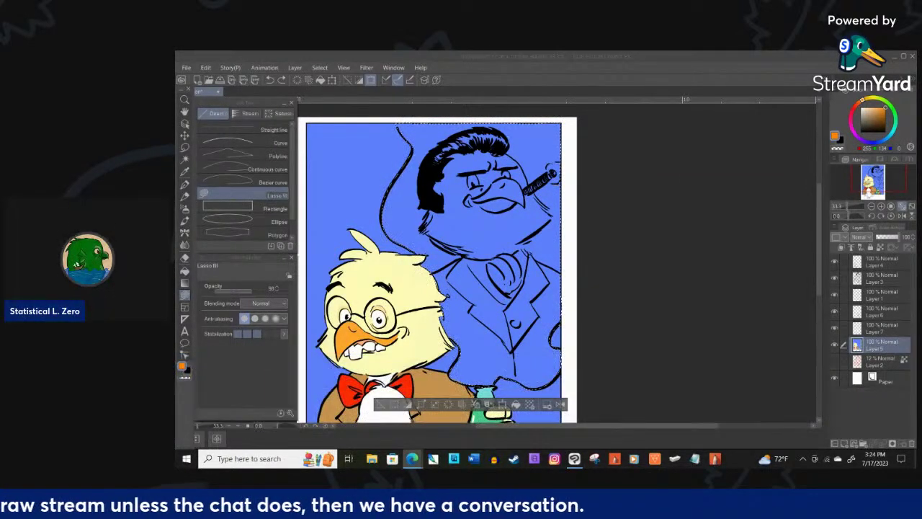
- Fill the whole selected area around the cigar-smoking bird with bright green using Lasso fill, and clear the selection
{"action": "left_click_drag", "start_coordinate": [890, 110], "coordinate": [885, 111]}
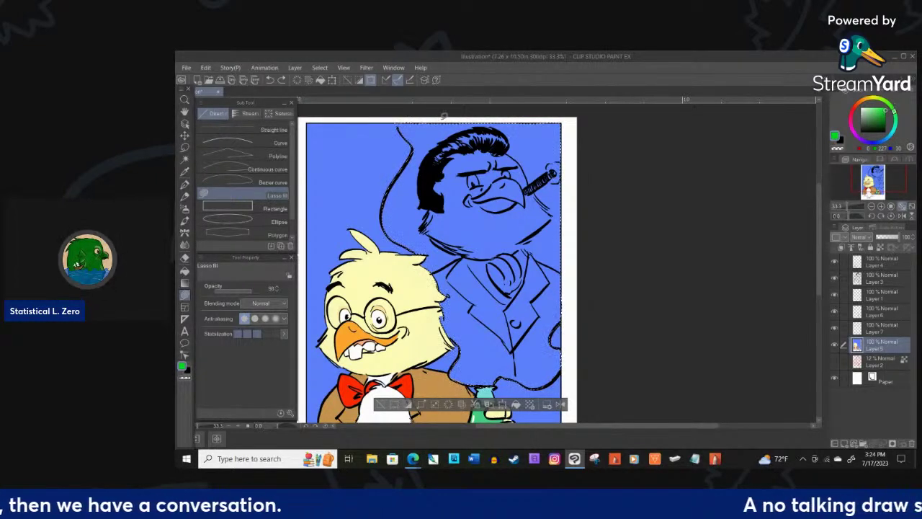
{"action": "left_click_drag", "start_coordinate": [400, 122], "coordinate": [447, 118]}
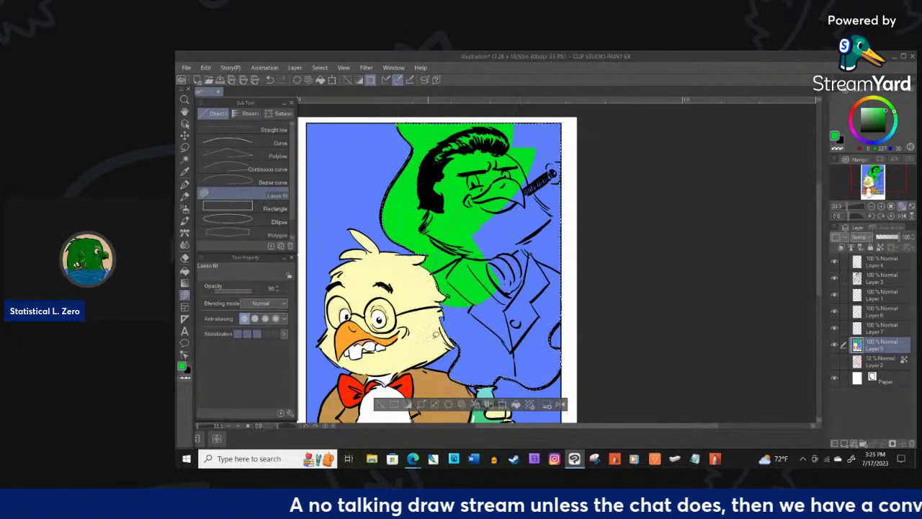
{"action": "mouse_move", "coordinate": [571, 172]}
{"action": "left_mouse_down"}
{"action": "mouse_move", "coordinate": [611, 284]}
{"action": "mouse_move", "coordinate": [533, 333]}
{"action": "left_mouse_up"}
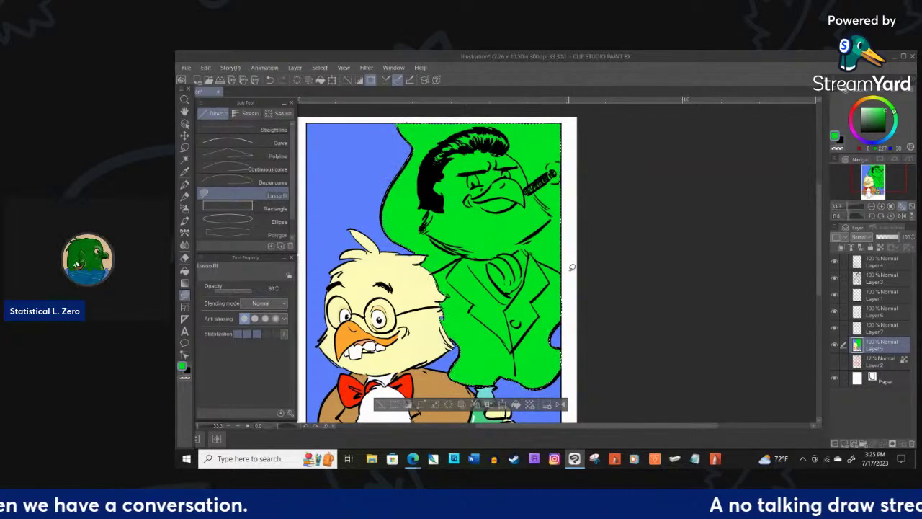
{"action": "key", "text": "m"}
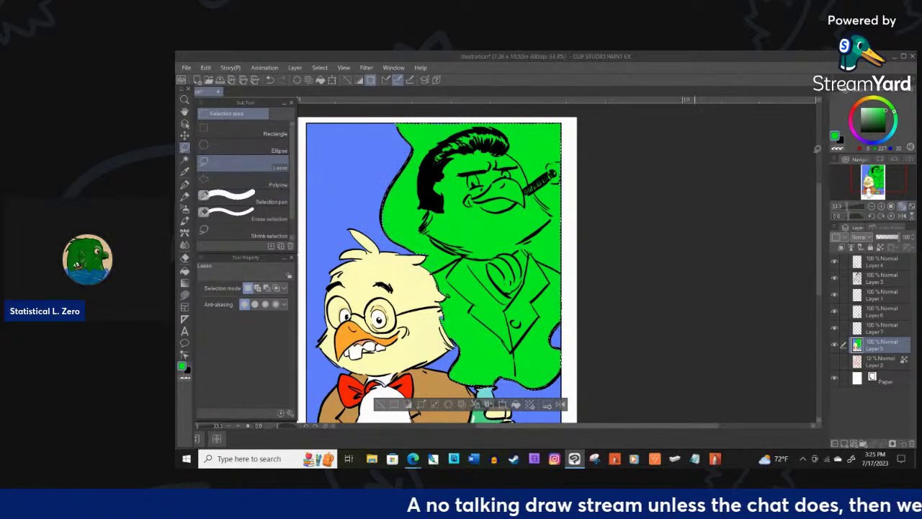
{"action": "left_click", "coordinate": [712, 215]}
- Shade the lower face of the cigar-smoking bird, above its collar, in a darker green with the Watercolor brush
{"action": "scroll", "coordinate": [650, 298], "scroll_direction": "down", "scroll_amount": 1}
{"action": "scroll", "coordinate": [633, 285], "scroll_direction": "up", "scroll_amount": 2}
{"action": "scroll", "coordinate": [598, 192], "scroll_direction": "down", "scroll_amount": 1}
{"action": "scroll", "coordinate": [597, 192], "scroll_direction": "up", "scroll_amount": 2}
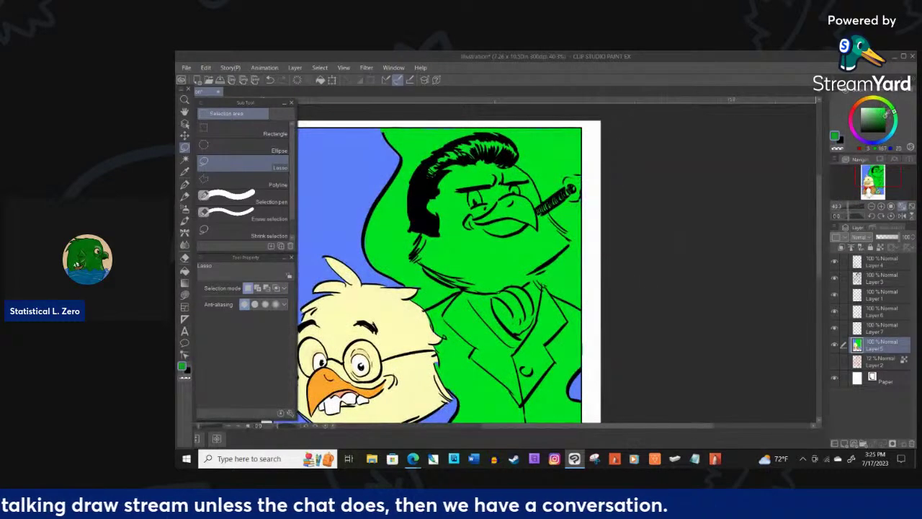
{"action": "left_click", "coordinate": [185, 220]}
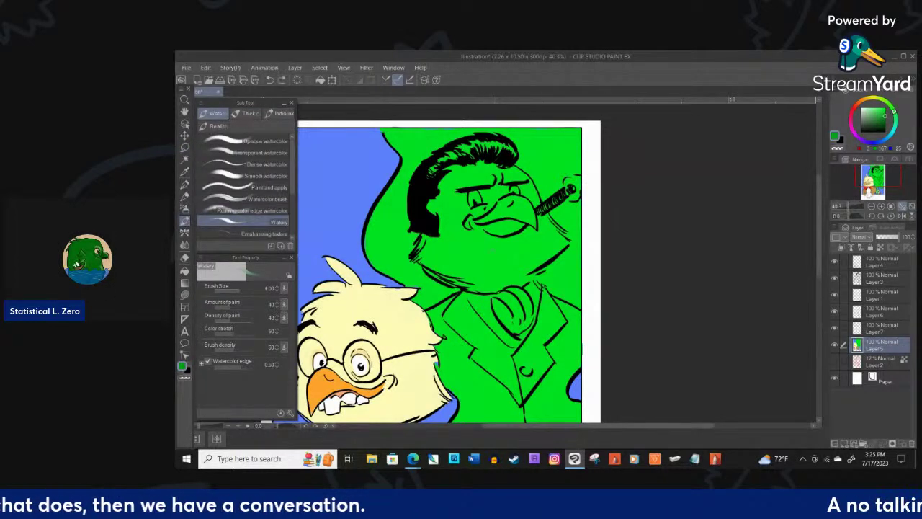
{"action": "key", "text": "bracketright"}
{"action": "key", "text": "bracketright"}
{"action": "key", "text": "bracketright"}
{"action": "key", "text": "bracketright"}
{"action": "key", "text": "bracketright"}
{"action": "key", "text": "bracketright"}
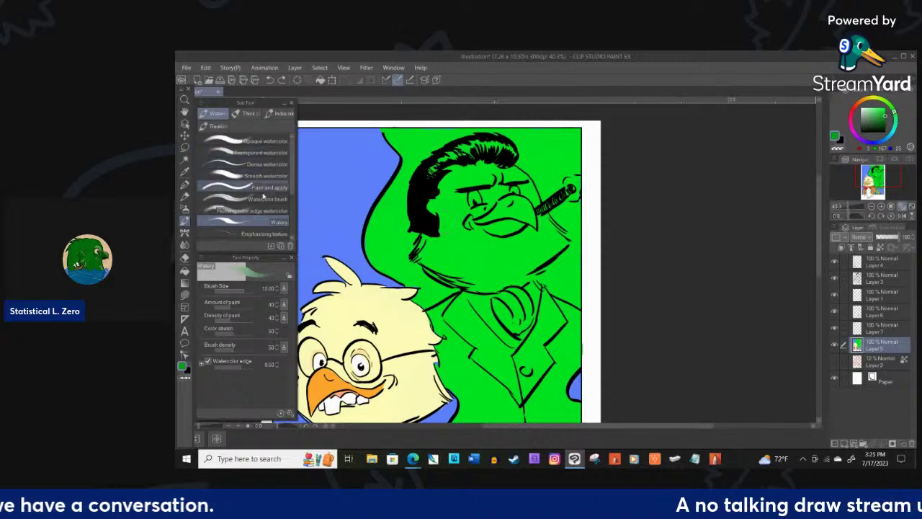
{"action": "left_click", "coordinate": [255, 199]}
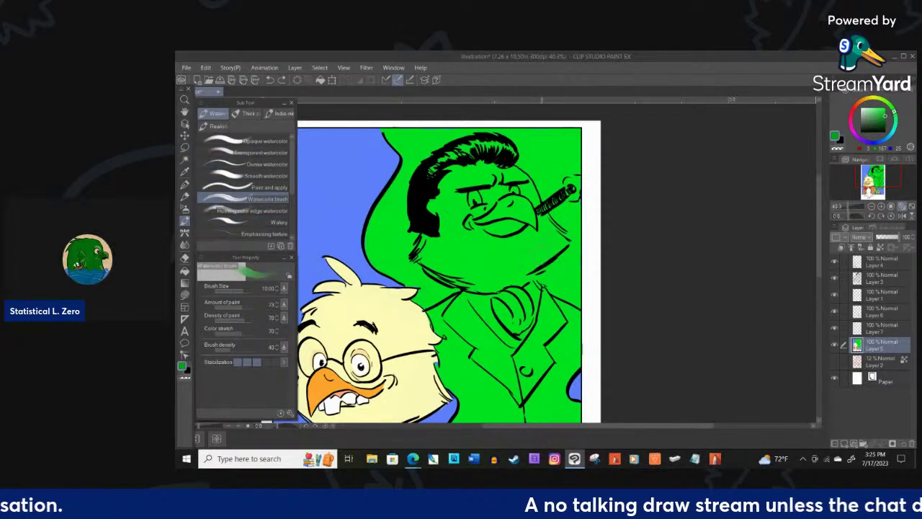
{"action": "mouse_move", "coordinate": [539, 256]}
{"action": "left_mouse_down"}
{"action": "mouse_move", "coordinate": [507, 274]}
{"action": "mouse_move", "coordinate": [460, 260]}
{"action": "mouse_move", "coordinate": [444, 267]}
{"action": "mouse_move", "coordinate": [474, 274]}
{"action": "left_mouse_up"}
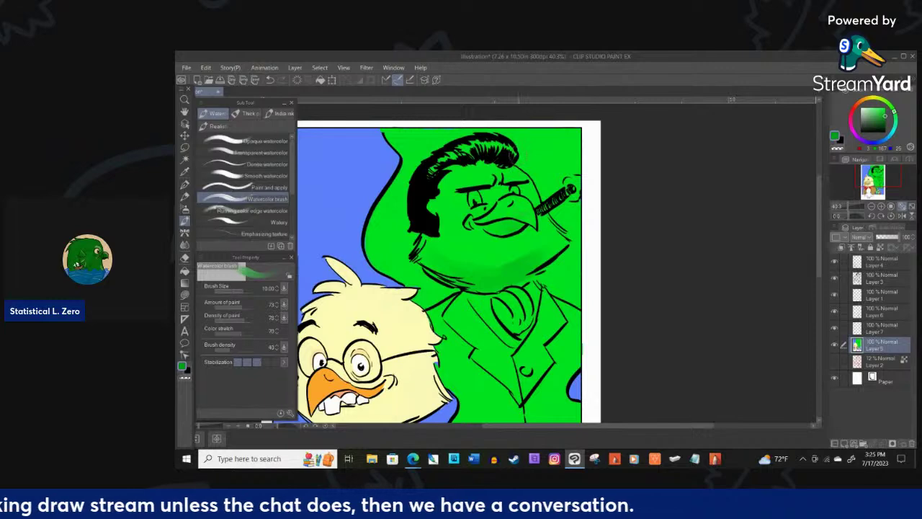
- Shade the cigar-smoking bird's beak and paint its ascot in an even darker green
{"action": "left_click", "coordinate": [883, 118]}
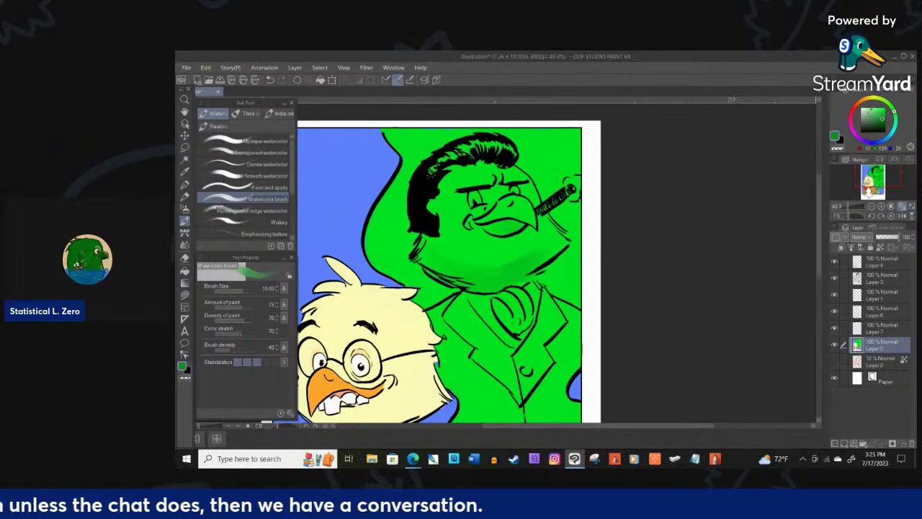
{"action": "mouse_move", "coordinate": [525, 221]}
{"action": "left_mouse_down"}
{"action": "mouse_move", "coordinate": [487, 231]}
{"action": "mouse_move", "coordinate": [511, 235]}
{"action": "left_mouse_up"}
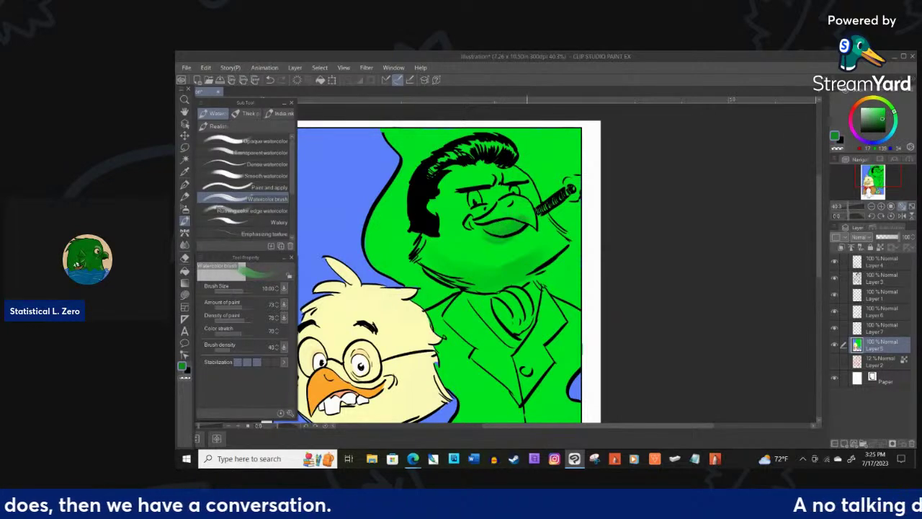
{"action": "key", "text": "ctrl+z"}
{"action": "mouse_move", "coordinate": [513, 220]}
{"action": "left_mouse_down"}
{"action": "mouse_move", "coordinate": [520, 229]}
{"action": "mouse_move", "coordinate": [481, 228]}
{"action": "mouse_move", "coordinate": [492, 185]}
{"action": "left_mouse_up"}
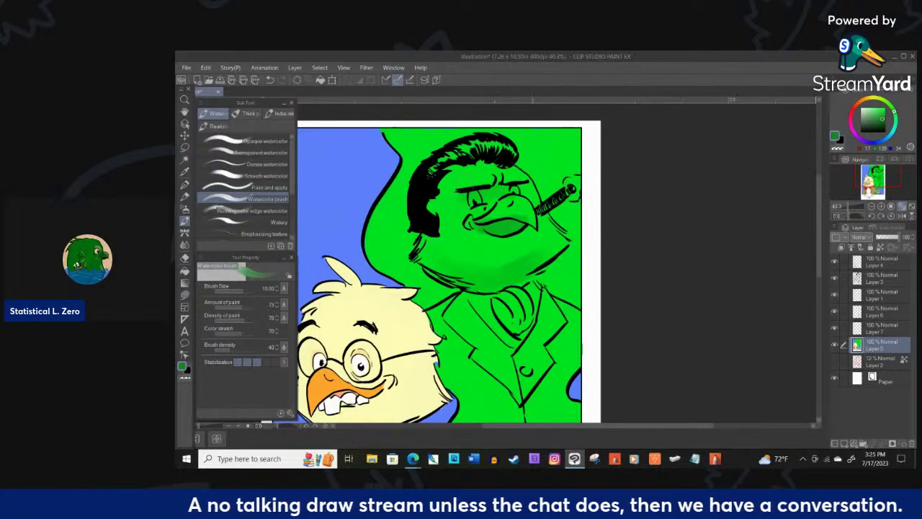
{"action": "mouse_move", "coordinate": [509, 304]}
{"action": "left_mouse_down"}
{"action": "mouse_move", "coordinate": [517, 332]}
{"action": "mouse_move", "coordinate": [498, 304]}
{"action": "mouse_move", "coordinate": [511, 293]}
{"action": "mouse_move", "coordinate": [528, 315]}
{"action": "mouse_move", "coordinate": [503, 296]}
{"action": "mouse_move", "coordinate": [502, 329]}
{"action": "mouse_move", "coordinate": [525, 309]}
{"action": "left_mouse_up"}
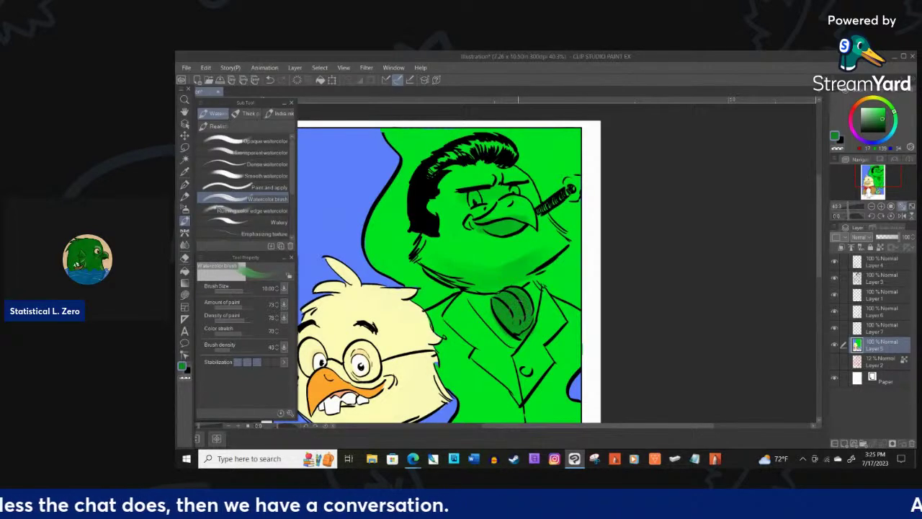
- Try a dark green brush stroke on the shoulder of the cigar-smoking bird's suit and undo it
{"action": "scroll", "coordinate": [425, 246], "scroll_direction": "down", "scroll_amount": 3}
{"action": "scroll", "coordinate": [512, 352], "scroll_direction": "up", "scroll_amount": 3}
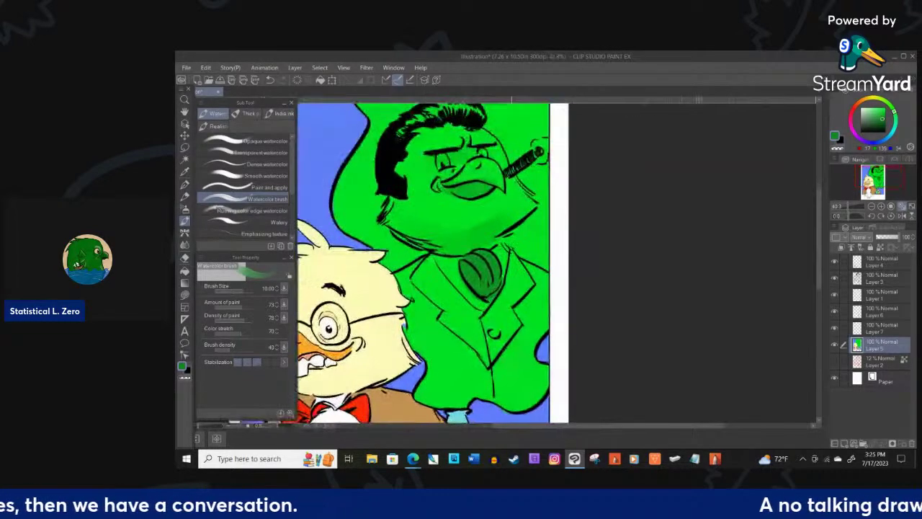
{"action": "left_click_drag", "start_coordinate": [421, 260], "coordinate": [393, 284]}
{"action": "key", "text": "ctrl+z"}
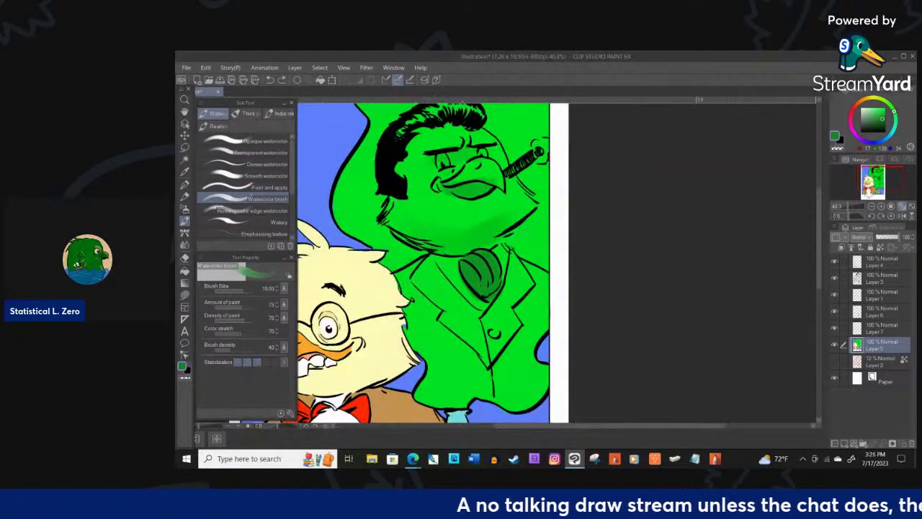
- Switch to the browser to view the Wacom One tablet photo in Bing Images, and close the browser window
{"action": "key", "text": "alt+Tab"}
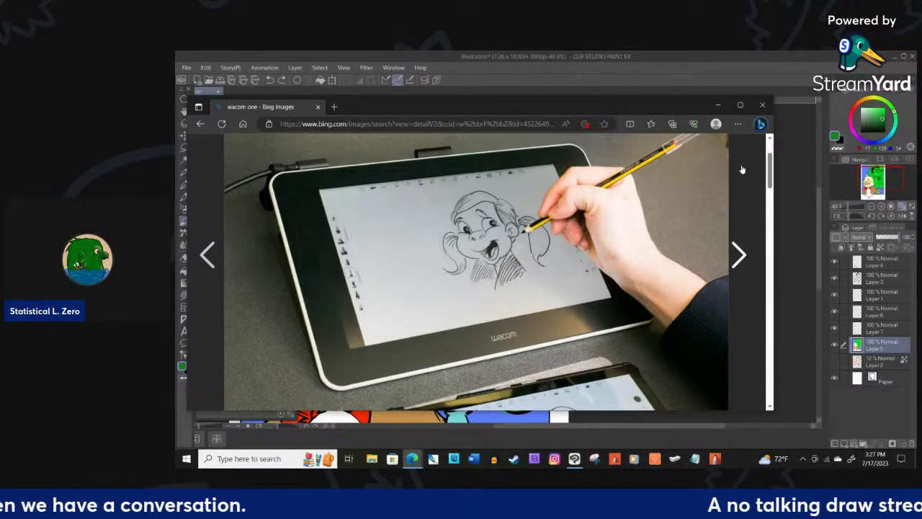
{"action": "left_click", "coordinate": [760, 123]}
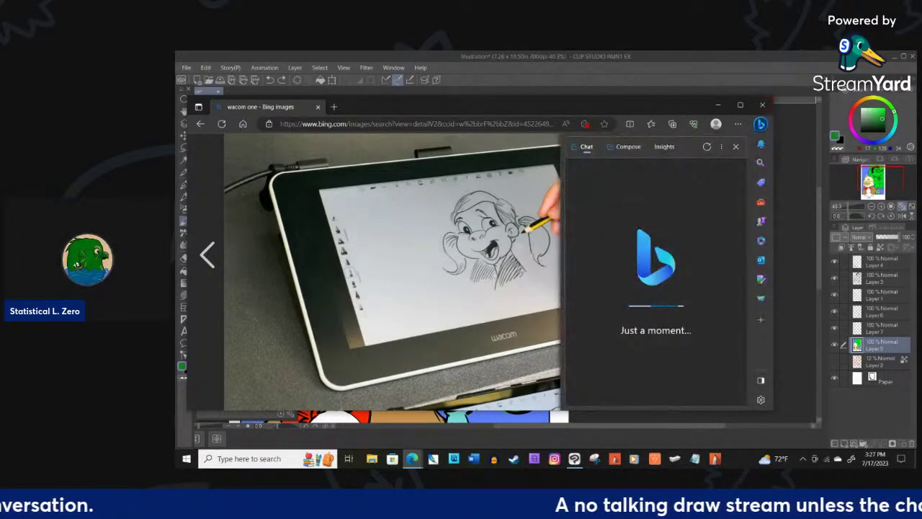
{"action": "left_click", "coordinate": [760, 123]}
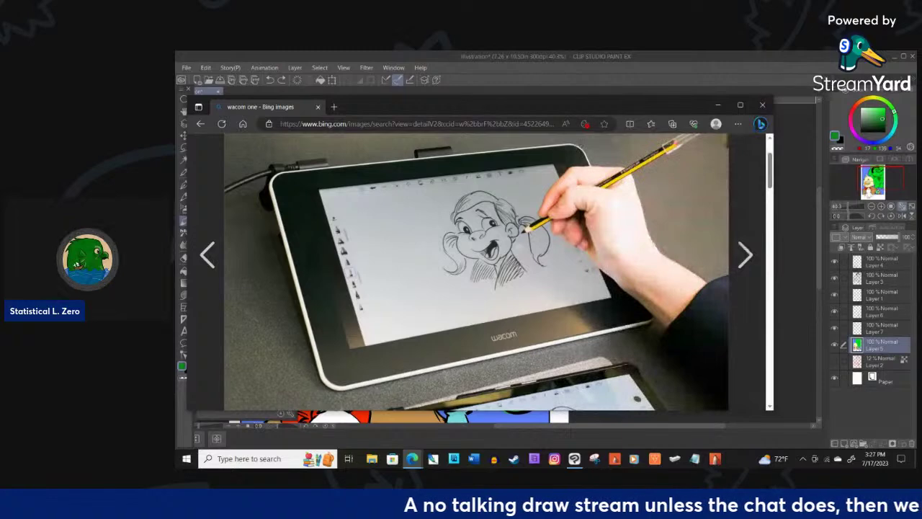
{"action": "left_click", "coordinate": [762, 105]}
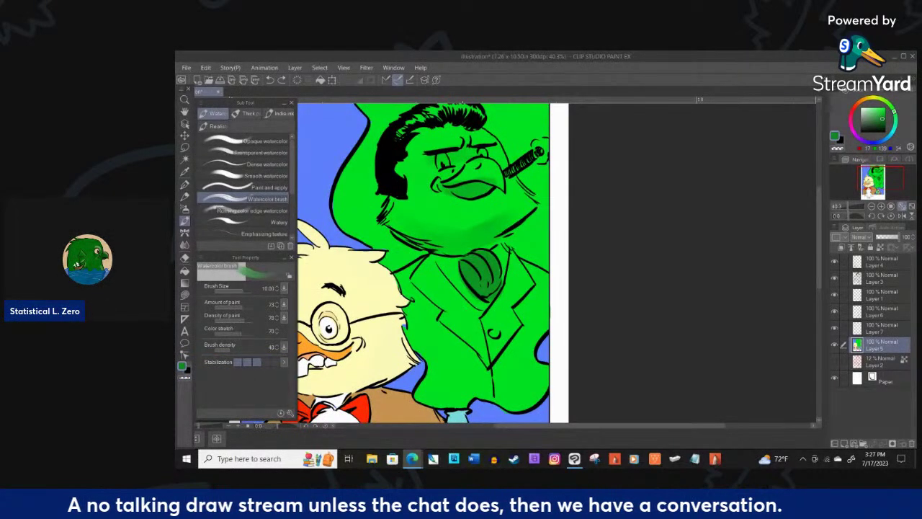
- Shade the cigar-smoking bird's neck below the sideburn and paint its suit jacket dark green
{"action": "scroll", "coordinate": [330, 288], "scroll_direction": "down", "scroll_amount": 4}
{"action": "scroll", "coordinate": [330, 288], "scroll_direction": "up", "scroll_amount": 3}
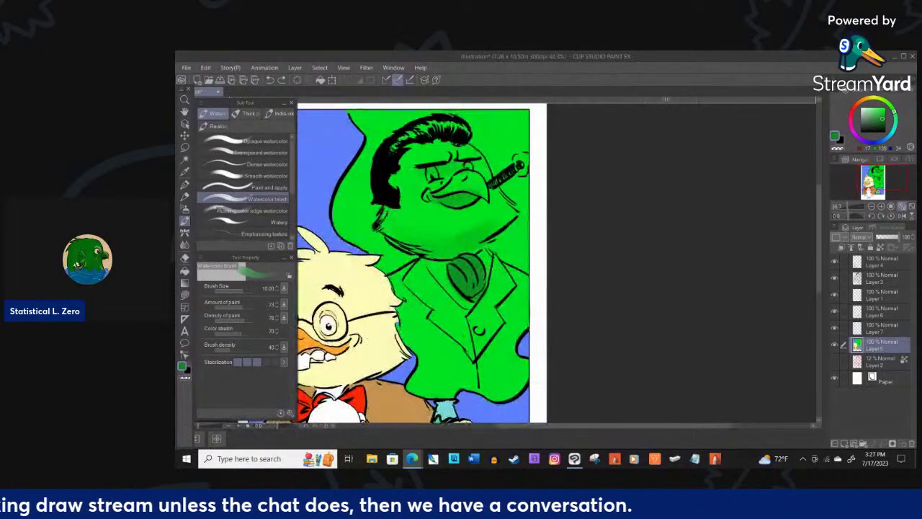
{"action": "mouse_move", "coordinate": [386, 213]}
{"action": "left_mouse_down"}
{"action": "mouse_move", "coordinate": [415, 238]}
{"action": "mouse_move", "coordinate": [390, 233]}
{"action": "left_mouse_up"}
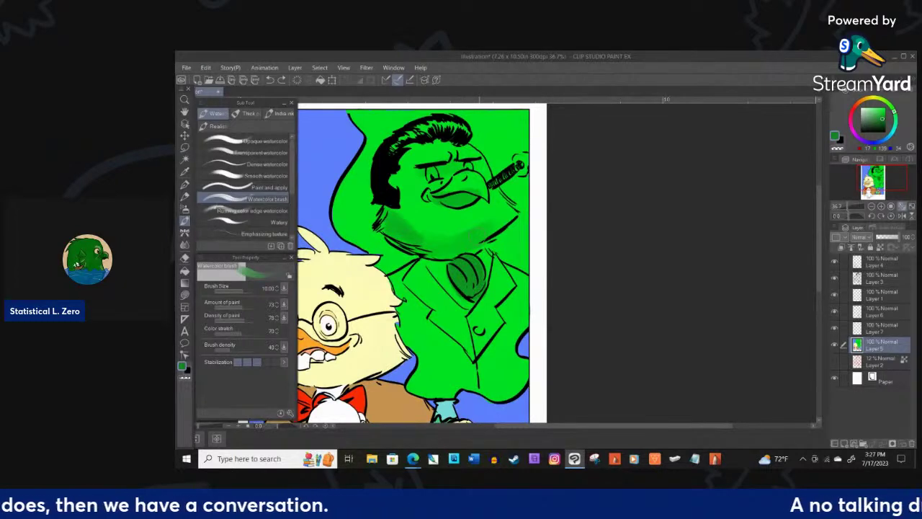
{"action": "left_click_drag", "start_coordinate": [394, 265], "coordinate": [461, 324]}
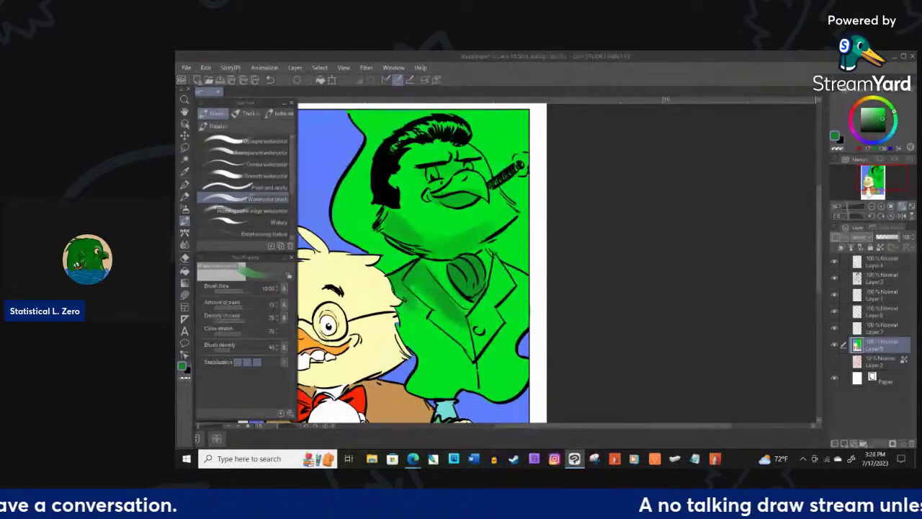
{"action": "mouse_move", "coordinate": [396, 295]}
{"action": "left_mouse_down"}
{"action": "mouse_move", "coordinate": [417, 321]}
{"action": "mouse_move", "coordinate": [450, 331]}
{"action": "mouse_move", "coordinate": [479, 371]}
{"action": "mouse_move", "coordinate": [428, 340]}
{"action": "mouse_move", "coordinate": [402, 337]}
{"action": "mouse_move", "coordinate": [432, 369]}
{"action": "mouse_move", "coordinate": [409, 396]}
{"action": "mouse_move", "coordinate": [440, 360]}
{"action": "mouse_move", "coordinate": [445, 389]}
{"action": "mouse_move", "coordinate": [457, 371]}
{"action": "mouse_move", "coordinate": [486, 389]}
{"action": "mouse_move", "coordinate": [490, 364]}
{"action": "mouse_move", "coordinate": [504, 398]}
{"action": "mouse_move", "coordinate": [527, 363]}
{"action": "mouse_move", "coordinate": [484, 363]}
{"action": "mouse_move", "coordinate": [487, 335]}
{"action": "mouse_move", "coordinate": [508, 349]}
{"action": "mouse_move", "coordinate": [526, 306]}
{"action": "mouse_move", "coordinate": [497, 263]}
{"action": "mouse_move", "coordinate": [492, 299]}
{"action": "mouse_move", "coordinate": [472, 317]}
{"action": "mouse_move", "coordinate": [532, 317]}
{"action": "mouse_move", "coordinate": [531, 286]}
{"action": "left_mouse_up"}
- Erase the green from the cigar-smoking bird's eyes and from the puff at the cigar's tip with the Hard eraser
{"action": "left_click", "coordinate": [184, 257]}
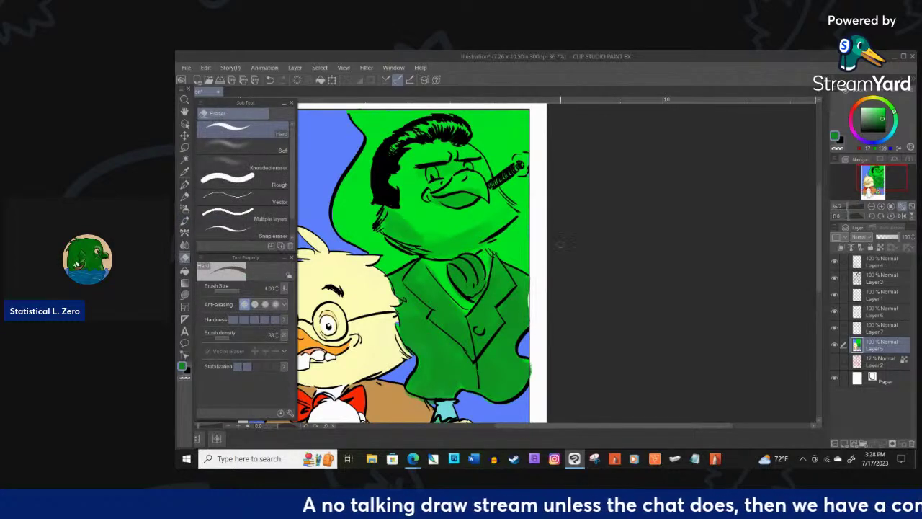
{"action": "scroll", "coordinate": [498, 311], "scroll_direction": "down", "scroll_amount": 6}
{"action": "scroll", "coordinate": [438, 216], "scroll_direction": "up", "scroll_amount": 5}
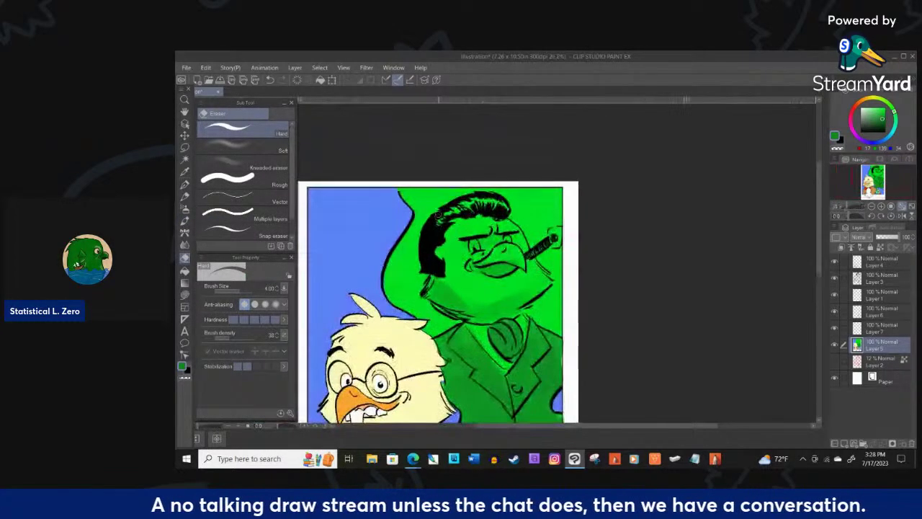
{"action": "right_click", "coordinate": [473, 246]}
{"action": "right_click", "coordinate": [473, 245]}
{"action": "right_click", "coordinate": [473, 245]}
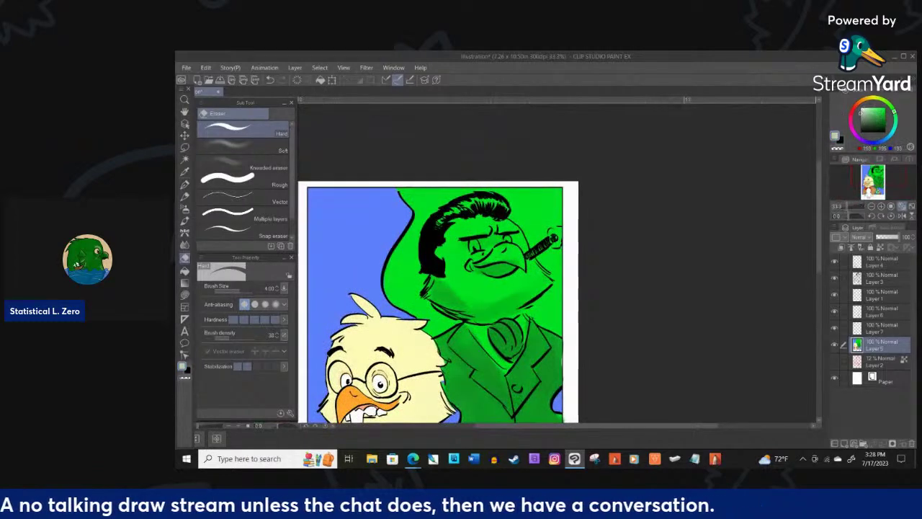
{"action": "mouse_move", "coordinate": [473, 240]}
{"action": "left_mouse_down"}
{"action": "mouse_move", "coordinate": [473, 249]}
{"action": "mouse_move", "coordinate": [509, 238]}
{"action": "left_mouse_up"}
{"action": "key", "text": "ctrl+z"}
{"action": "scroll", "coordinate": [448, 200], "scroll_direction": "down", "scroll_amount": 1}
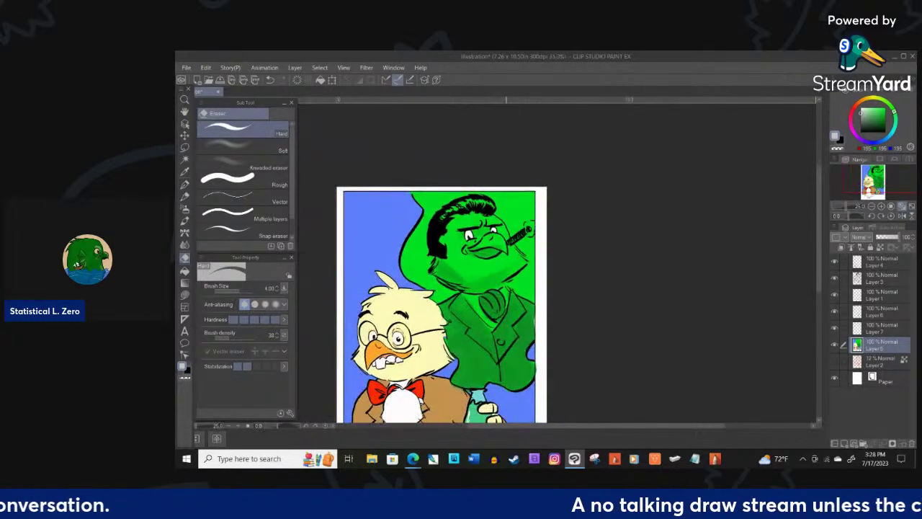
{"action": "left_click_drag", "start_coordinate": [527, 228], "coordinate": [528, 227]}
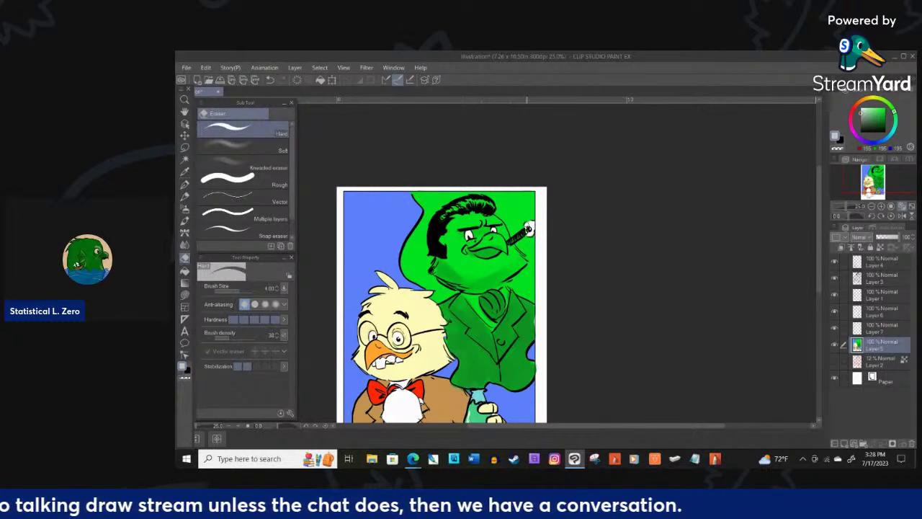
- Erase the green from the highlight streaks in the cigar-smoking bird's black hair with the Hard eraser
{"action": "mouse_move", "coordinate": [446, 208]}
{"action": "left_mouse_down"}
{"action": "mouse_move", "coordinate": [443, 218]}
{"action": "mouse_move", "coordinate": [472, 200]}
{"action": "mouse_move", "coordinate": [492, 206]}
{"action": "left_mouse_up"}
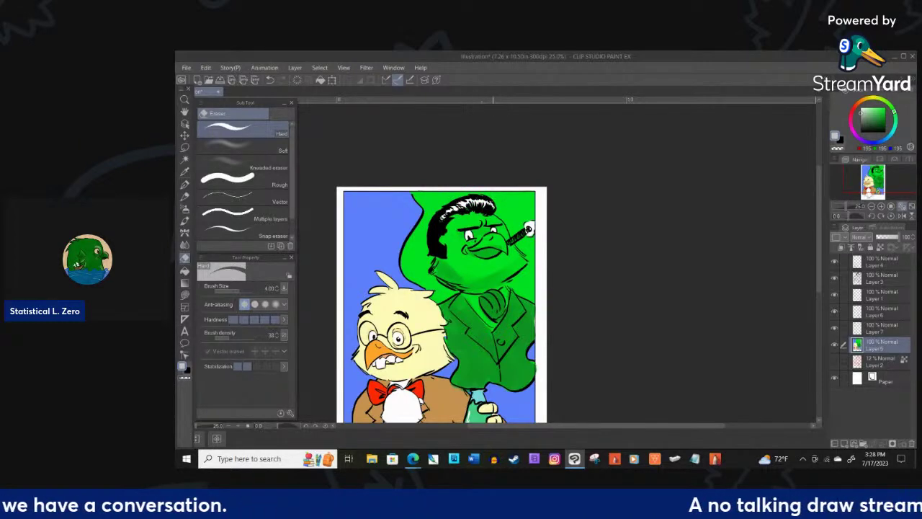
{"action": "scroll", "coordinate": [469, 197], "scroll_direction": "down", "scroll_amount": 2}
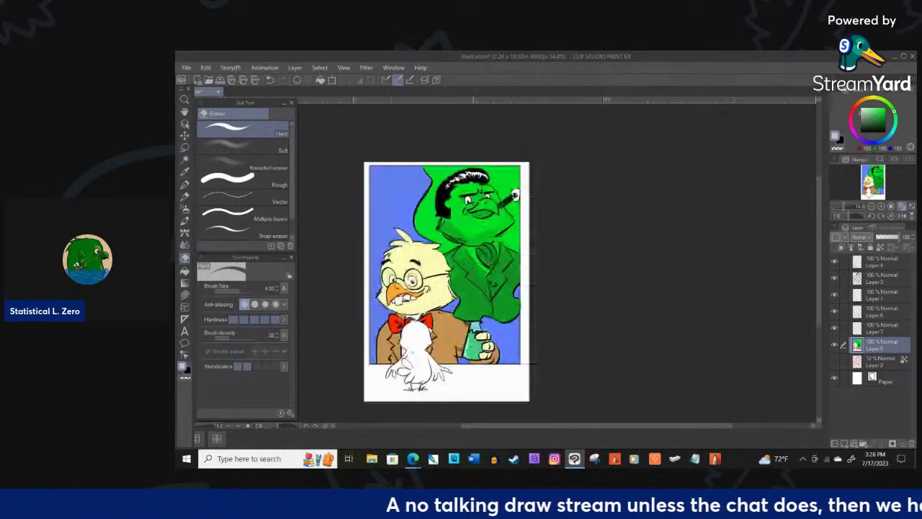
{"action": "scroll", "coordinate": [472, 276], "scroll_direction": "up", "scroll_amount": 2}
{"action": "left_click_drag", "start_coordinate": [881, 117], "coordinate": [880, 121]}
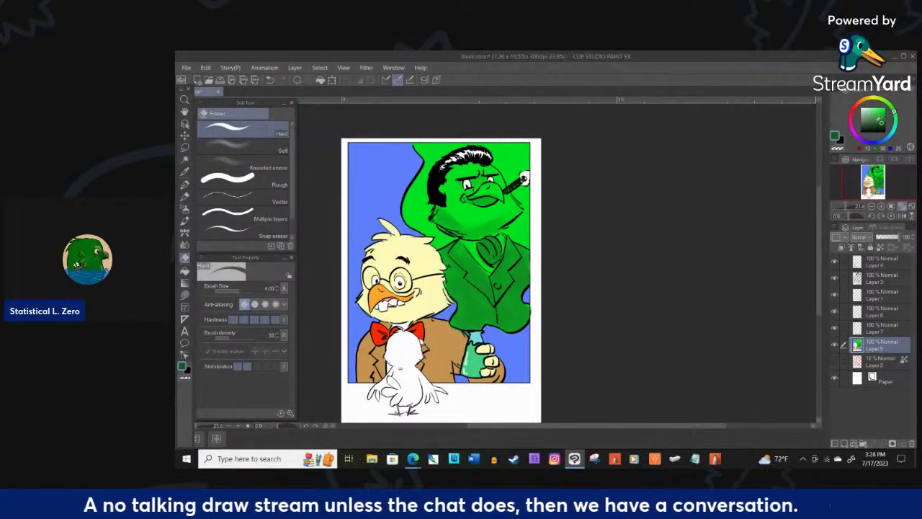
{"action": "left_click_drag", "start_coordinate": [416, 186], "coordinate": [406, 215]}
{"action": "left_click_drag", "start_coordinate": [425, 189], "coordinate": [412, 198]}
{"action": "key", "text": "ctrl+z"}
- Paint the smoke area around the cigar-smoking bird a muted green with the Watercolor brush at size 10
{"action": "left_click_drag", "start_coordinate": [890, 121], "coordinate": [880, 118]}
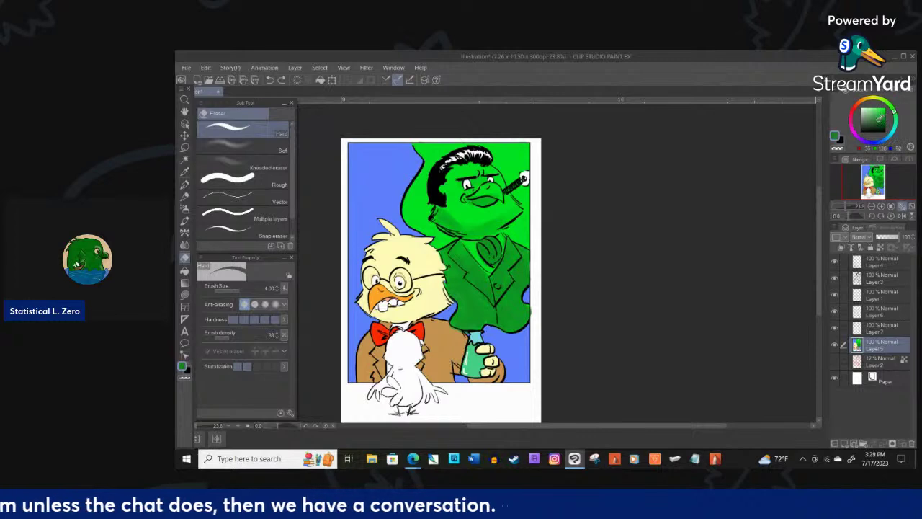
{"action": "left_click", "coordinate": [184, 184]}
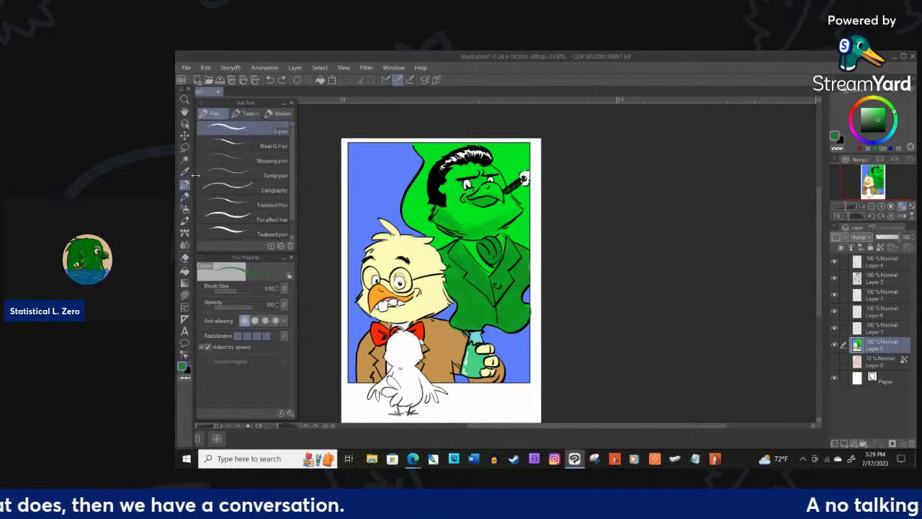
{"action": "left_click", "coordinate": [185, 220]}
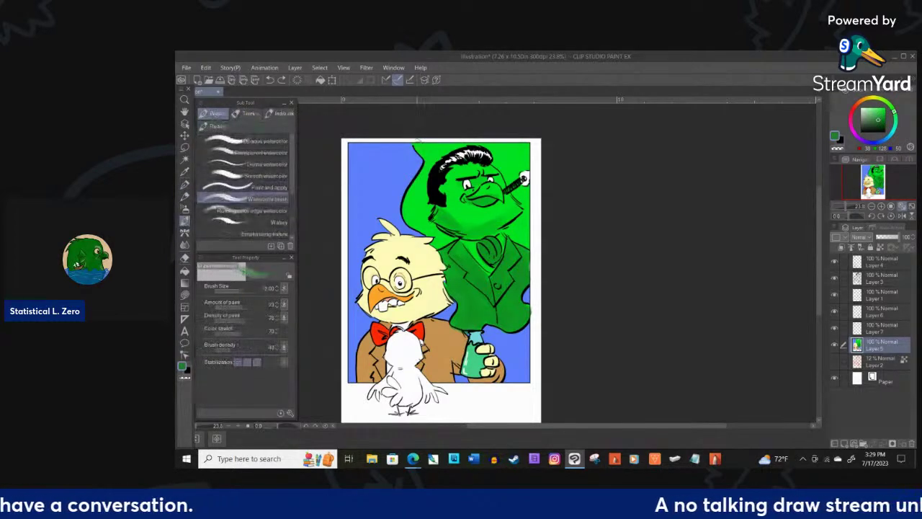
{"action": "left_click", "coordinate": [221, 220]}
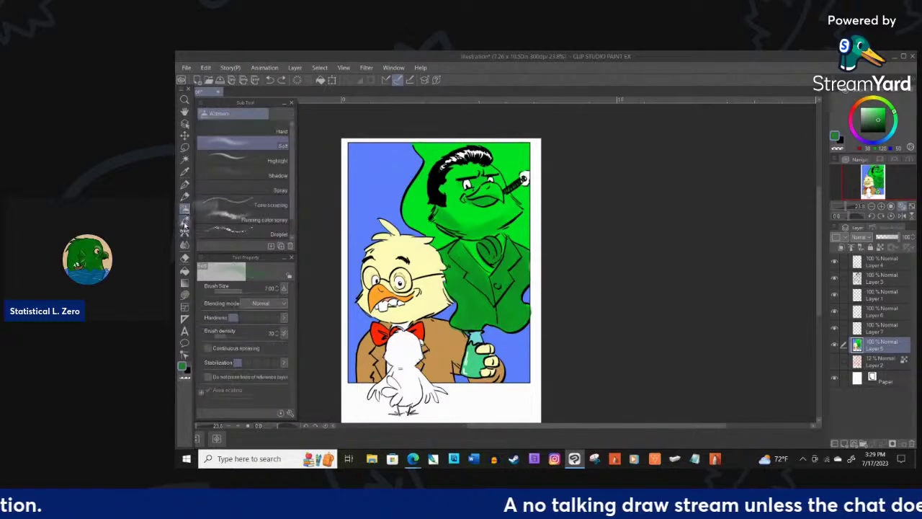
{"action": "left_click", "coordinate": [870, 118]}
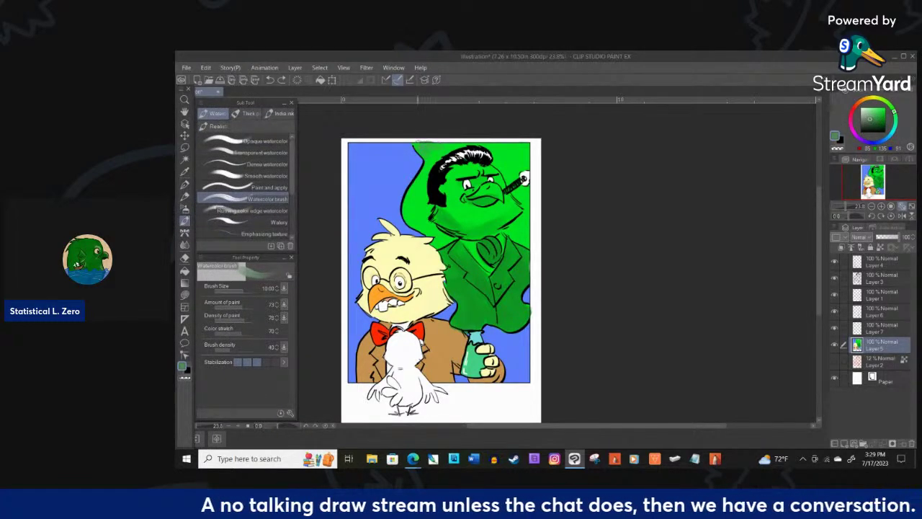
{"action": "mouse_move", "coordinate": [429, 149]}
{"action": "left_mouse_down"}
{"action": "mouse_move", "coordinate": [416, 204]}
{"action": "mouse_move", "coordinate": [429, 197]}
{"action": "mouse_move", "coordinate": [423, 222]}
{"action": "mouse_move", "coordinate": [431, 207]}
{"action": "mouse_move", "coordinate": [429, 232]}
{"action": "mouse_move", "coordinate": [444, 235]}
{"action": "left_mouse_up"}
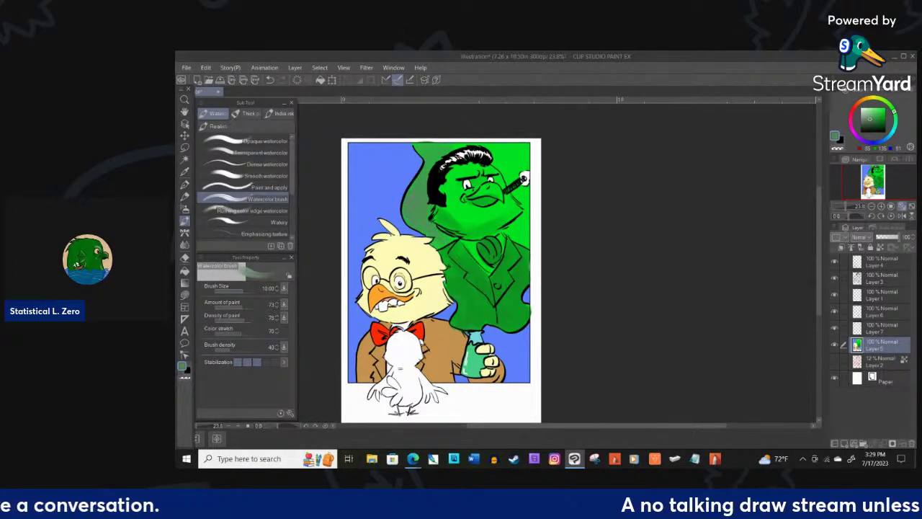
{"action": "left_click_drag", "start_coordinate": [430, 246], "coordinate": [437, 250]}
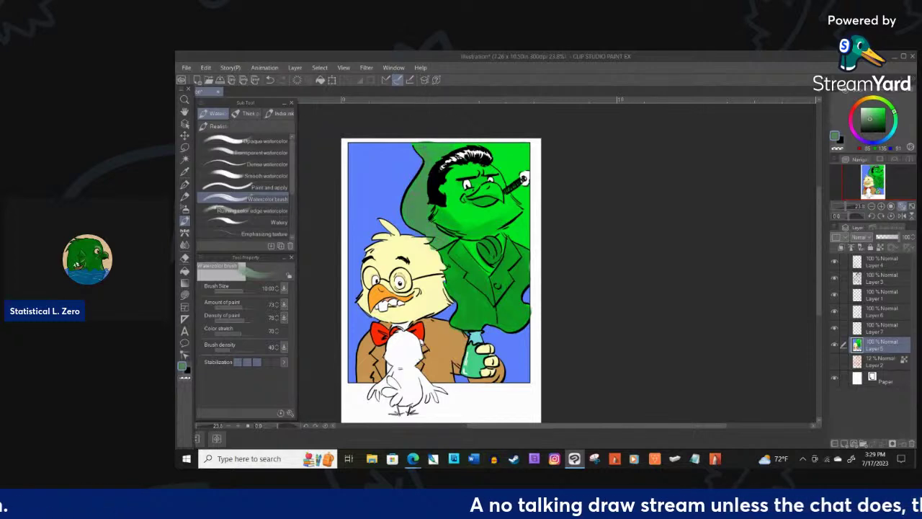
{"action": "mouse_move", "coordinate": [456, 142]}
{"action": "left_mouse_down"}
{"action": "mouse_move", "coordinate": [515, 147]}
{"action": "mouse_move", "coordinate": [520, 162]}
{"action": "left_mouse_up"}
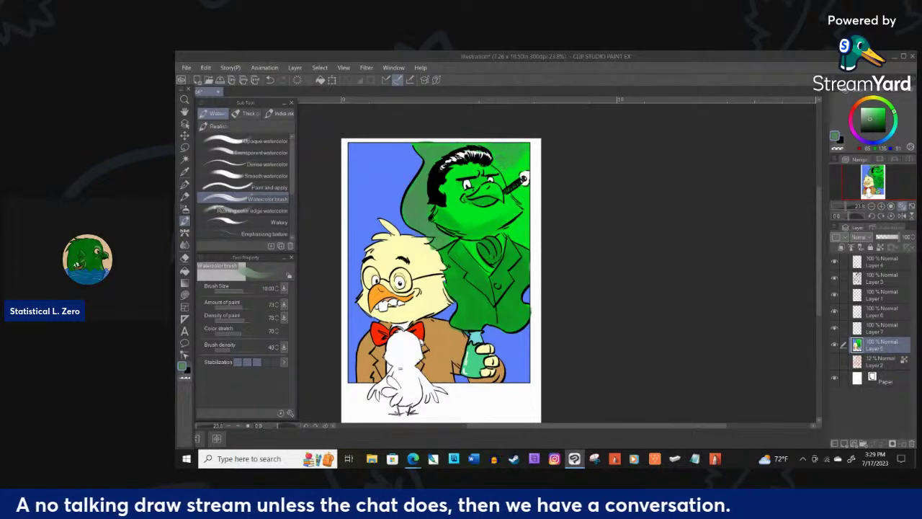
{"action": "mouse_move", "coordinate": [510, 172]}
{"action": "left_mouse_down"}
{"action": "mouse_move", "coordinate": [524, 160]}
{"action": "mouse_move", "coordinate": [514, 182]}
{"action": "left_mouse_up"}
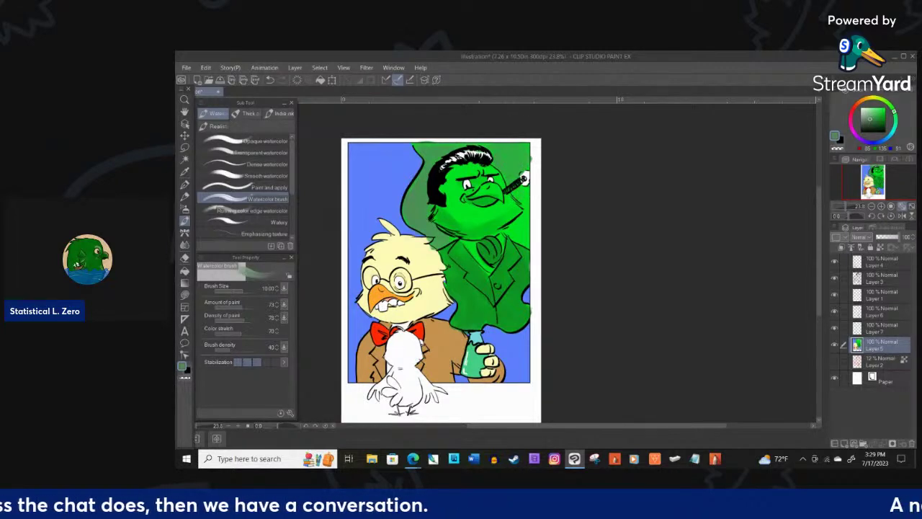
{"action": "left_click_drag", "start_coordinate": [511, 228], "coordinate": [530, 247]}
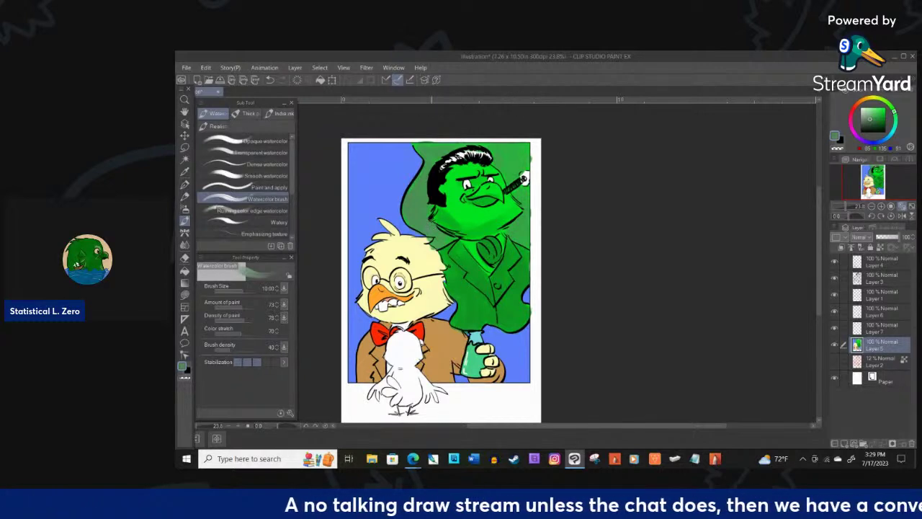
- Shade the smoke area around the cigar-smoking bird's head and shoulders with a very dark green using the Watercolor brush
{"action": "left_click", "coordinate": [868, 127]}
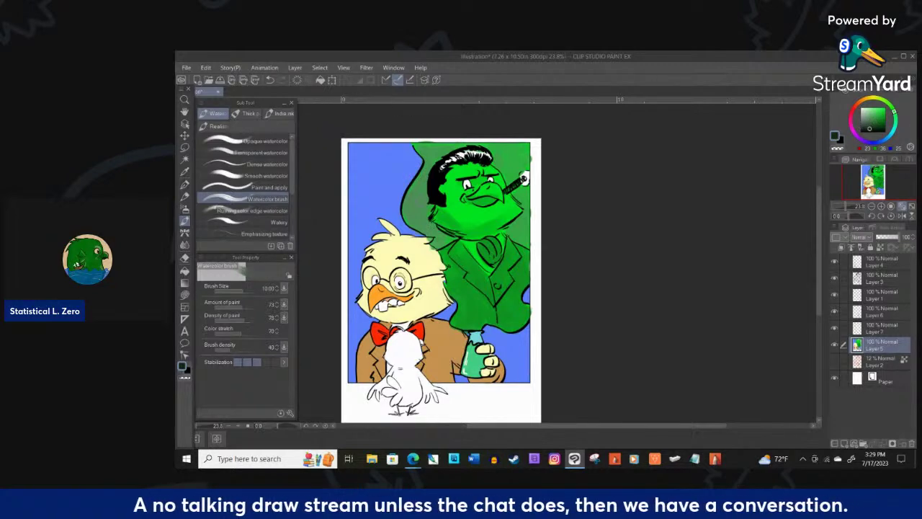
{"action": "mouse_move", "coordinate": [408, 195]}
{"action": "left_mouse_down"}
{"action": "mouse_move", "coordinate": [417, 225]}
{"action": "mouse_move", "coordinate": [442, 230]}
{"action": "left_mouse_up"}
{"action": "mouse_move", "coordinate": [419, 196]}
{"action": "left_mouse_down"}
{"action": "mouse_move", "coordinate": [428, 144]}
{"action": "mouse_move", "coordinate": [441, 159]}
{"action": "mouse_move", "coordinate": [521, 153]}
{"action": "mouse_move", "coordinate": [499, 163]}
{"action": "mouse_move", "coordinate": [510, 171]}
{"action": "mouse_move", "coordinate": [523, 157]}
{"action": "left_mouse_up"}
{"action": "left_click_drag", "start_coordinate": [523, 157], "coordinate": [525, 145]}
{"action": "left_click_drag", "start_coordinate": [503, 180], "coordinate": [505, 175]}
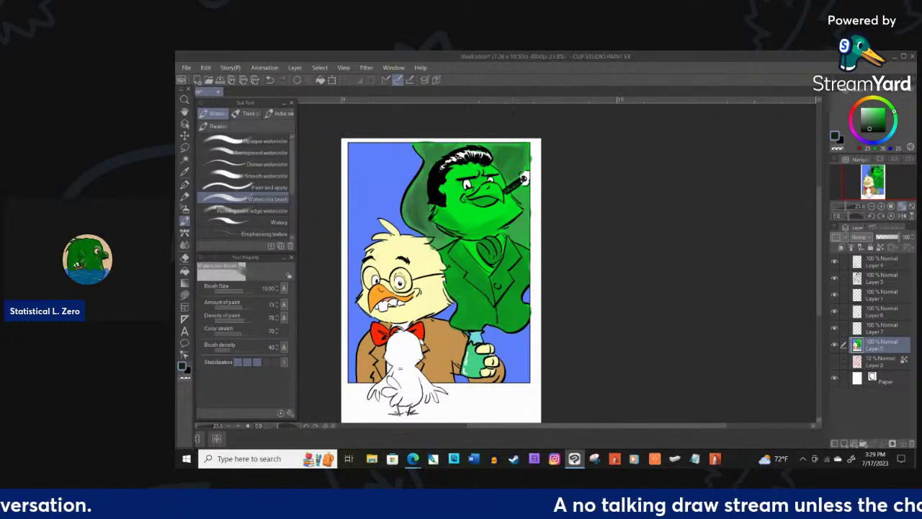
{"action": "mouse_move", "coordinate": [524, 179]}
{"action": "left_mouse_down"}
{"action": "mouse_move", "coordinate": [525, 226]}
{"action": "mouse_move", "coordinate": [514, 237]}
{"action": "mouse_move", "coordinate": [523, 248]}
{"action": "left_mouse_up"}
{"action": "left_click_drag", "start_coordinate": [440, 236], "coordinate": [449, 243]}
- Sample the bespectacled bird's cream colour and shade its head in a slightly darker cream with the G-pen at size 6
{"action": "scroll", "coordinate": [448, 259], "scroll_direction": "up", "scroll_amount": 1}
{"action": "scroll", "coordinate": [448, 259], "scroll_direction": "down", "scroll_amount": 1}
{"action": "scroll", "coordinate": [448, 260], "scroll_direction": "up", "scroll_amount": 2}
{"action": "scroll", "coordinate": [593, 129], "scroll_direction": "up", "scroll_amount": 1}
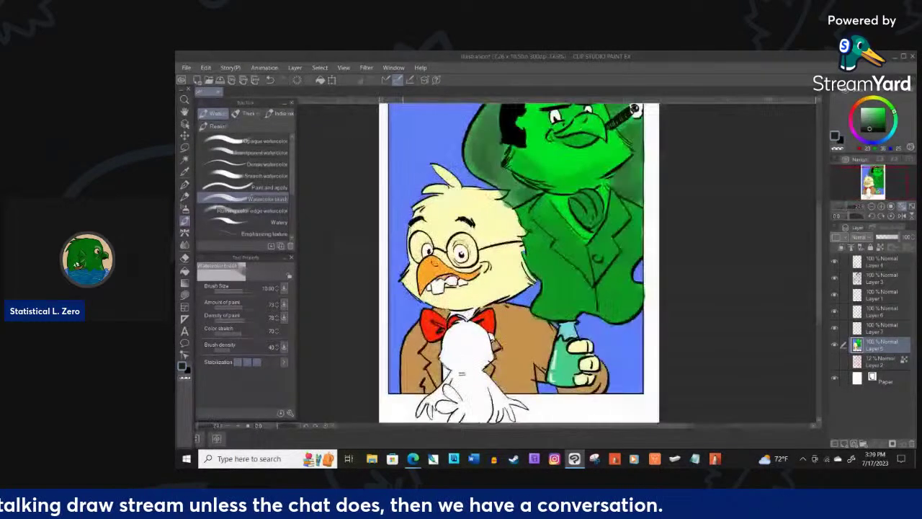
{"action": "scroll", "coordinate": [634, 108], "scroll_direction": "up", "scroll_amount": 1}
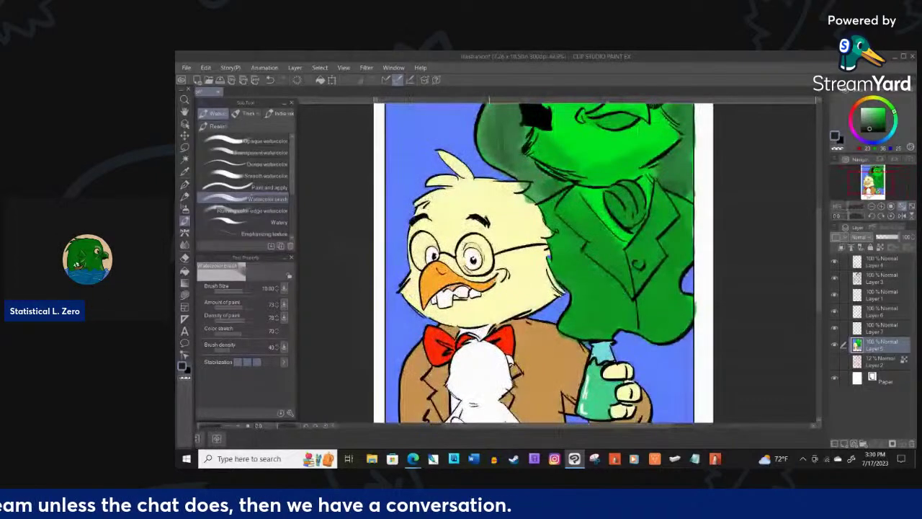
{"action": "key", "text": "i"}
{"action": "left_click", "coordinate": [185, 186]}
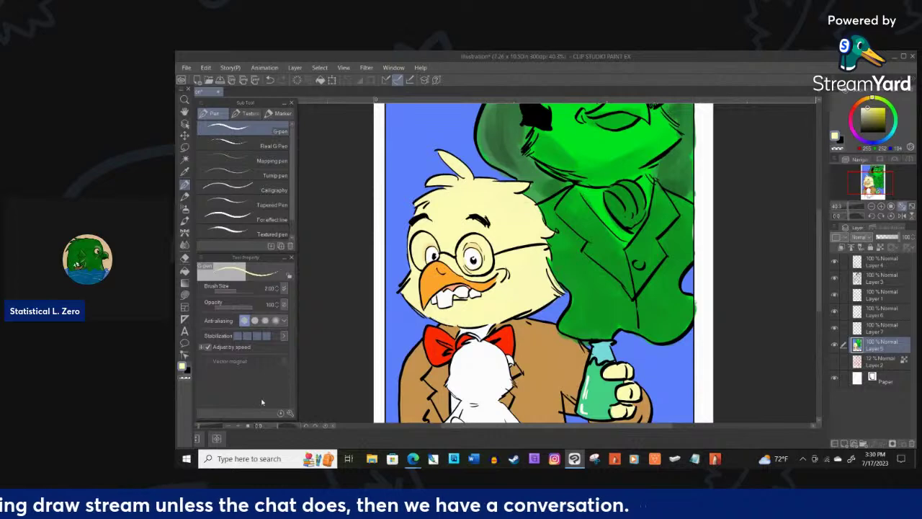
{"action": "scroll", "coordinate": [457, 288], "scroll_direction": "down", "scroll_amount": 2}
{"action": "key", "text": "ctrl+minus"}
{"action": "key", "text": "ctrl+minus"}
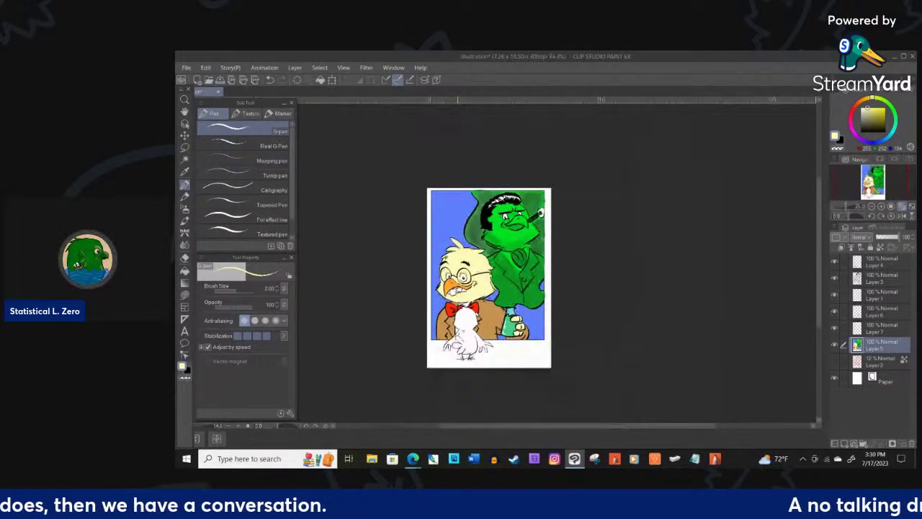
{"action": "scroll", "coordinate": [458, 293], "scroll_direction": "up", "scroll_amount": 3}
{"action": "key", "text": "alt"}
{"action": "left_click", "coordinate": [472, 249]}
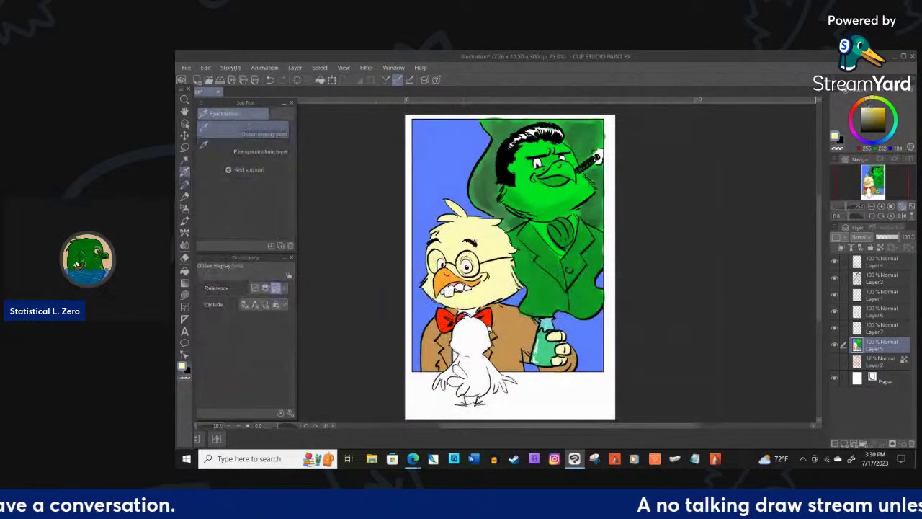
{"action": "scroll", "coordinate": [513, 330], "scroll_direction": "up", "scroll_amount": 1}
{"action": "scroll", "coordinate": [468, 357], "scroll_direction": "down", "scroll_amount": 2}
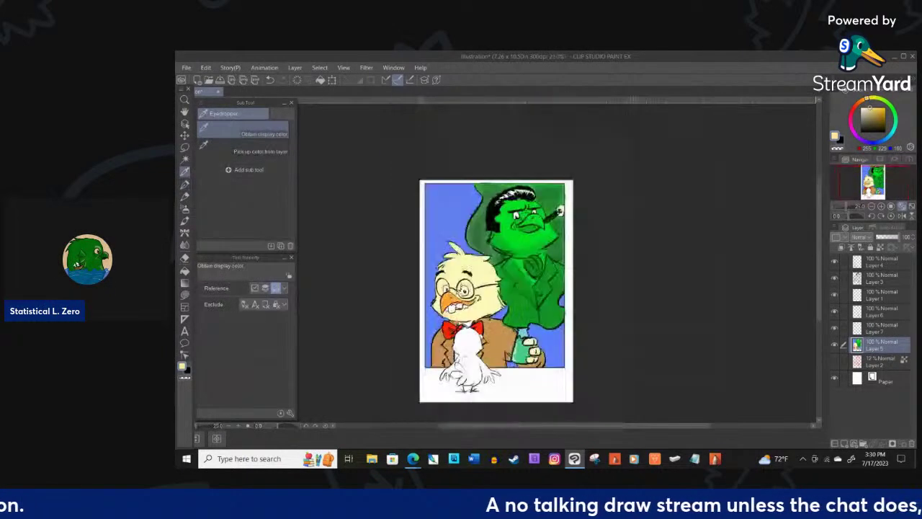
{"action": "scroll", "coordinate": [448, 273], "scroll_direction": "up", "scroll_amount": 2}
{"action": "scroll", "coordinate": [448, 389], "scroll_direction": "down", "scroll_amount": 1}
{"action": "left_click", "coordinate": [184, 185]}
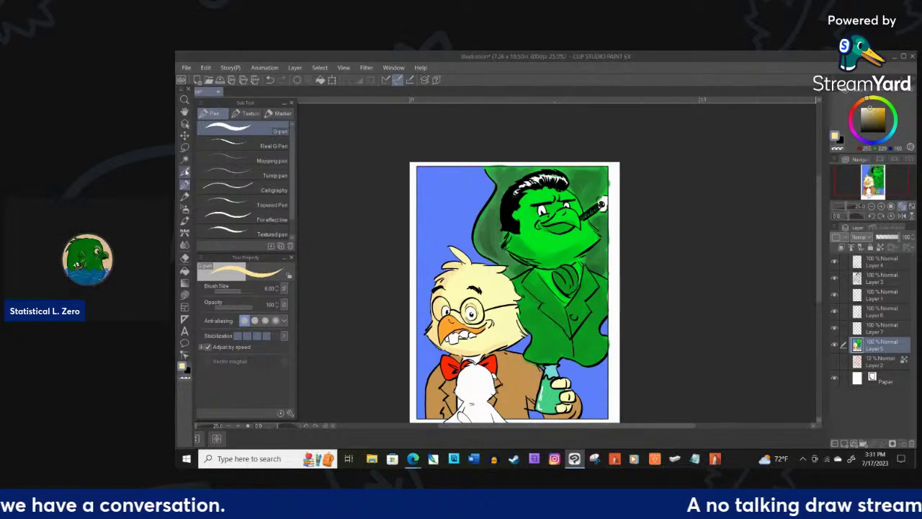
- Shade the bespectacled bird's brown jacket along the shoulder, lapel and sleeve in a darker brown with the G-pen
{"action": "left_click", "coordinate": [184, 171]}
{"action": "left_click", "coordinate": [879, 118]}
{"action": "left_click", "coordinate": [184, 185]}
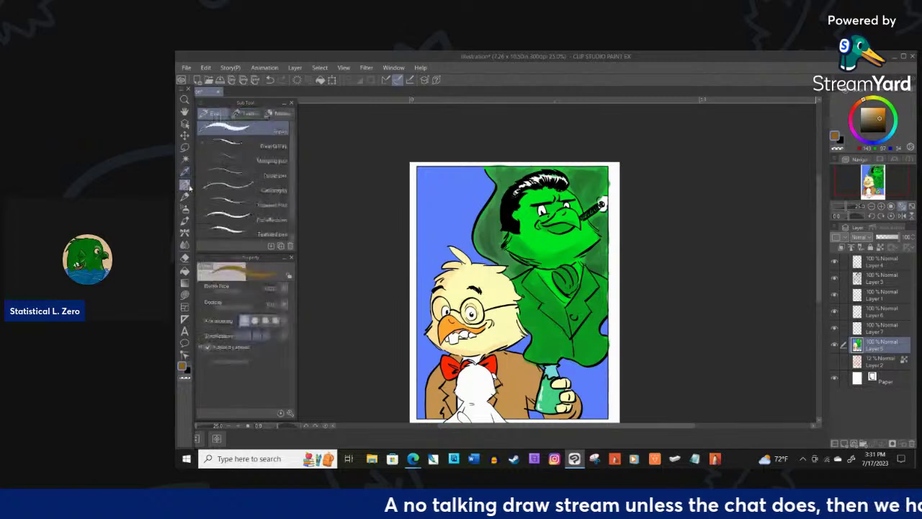
{"action": "left_click_drag", "start_coordinate": [436, 370], "coordinate": [427, 401]}
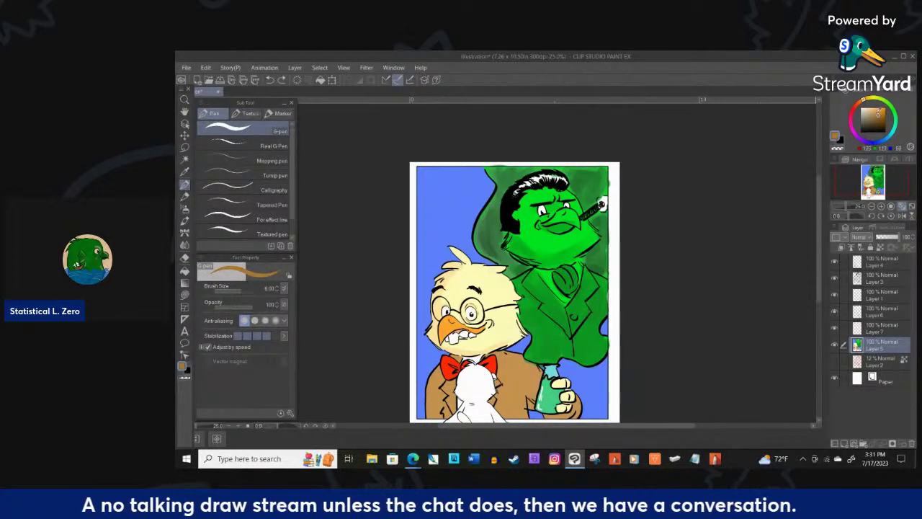
{"action": "left_click_drag", "start_coordinate": [438, 369], "coordinate": [429, 406]}
{"action": "left_click_drag", "start_coordinate": [438, 372], "coordinate": [435, 397]}
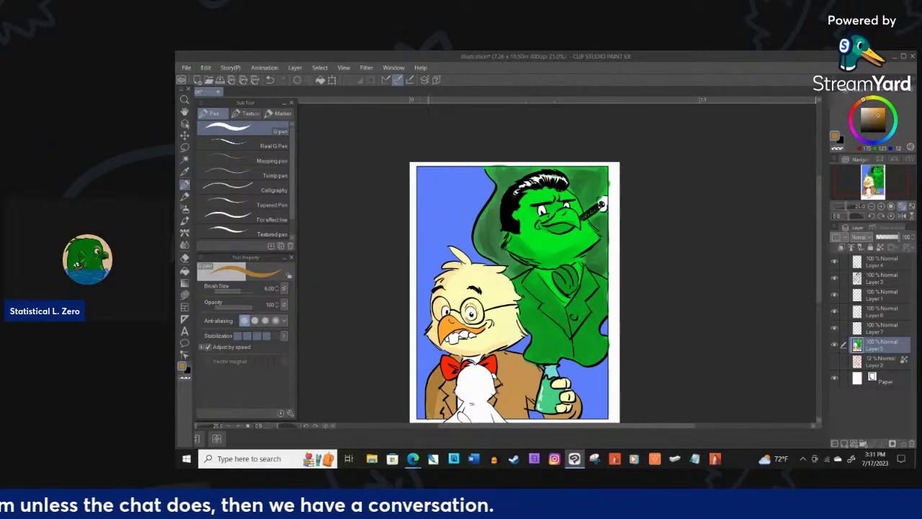
{"action": "left_click_drag", "start_coordinate": [442, 392], "coordinate": [447, 414]}
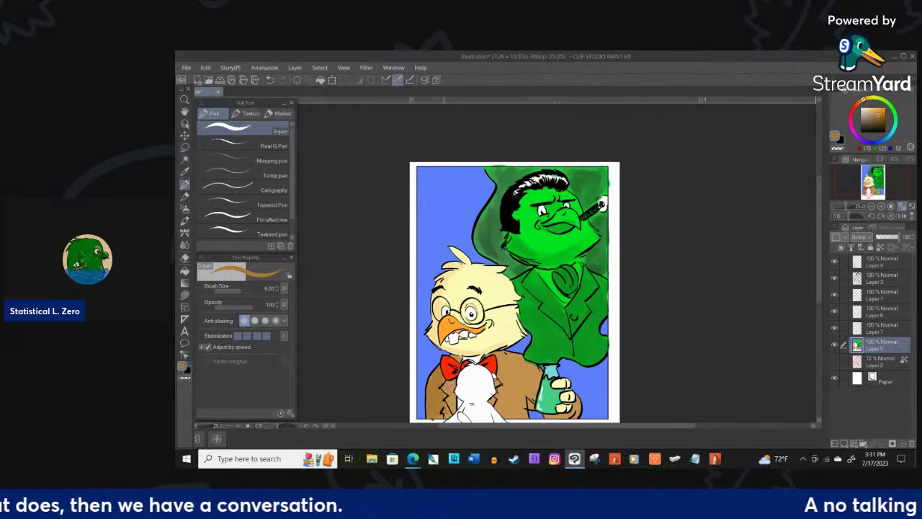
{"action": "left_click_drag", "start_coordinate": [446, 378], "coordinate": [453, 402]}
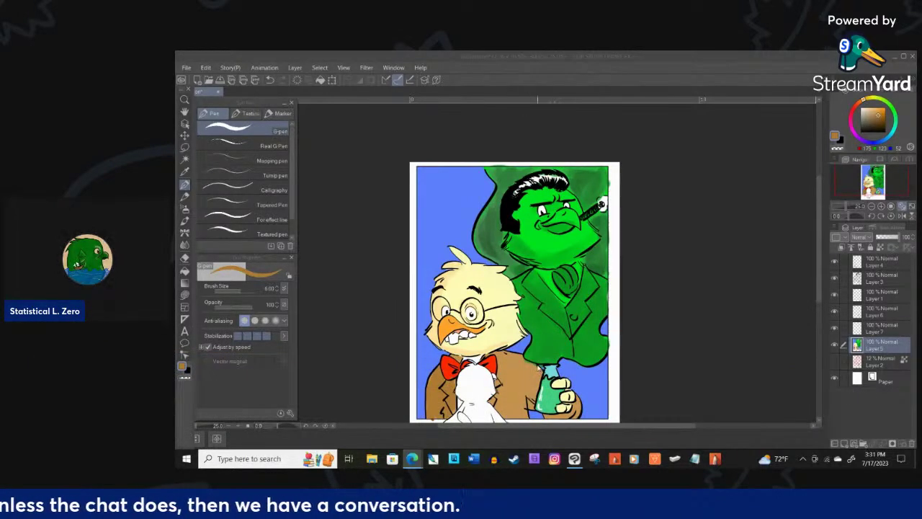
{"action": "left_click", "coordinate": [540, 368]}
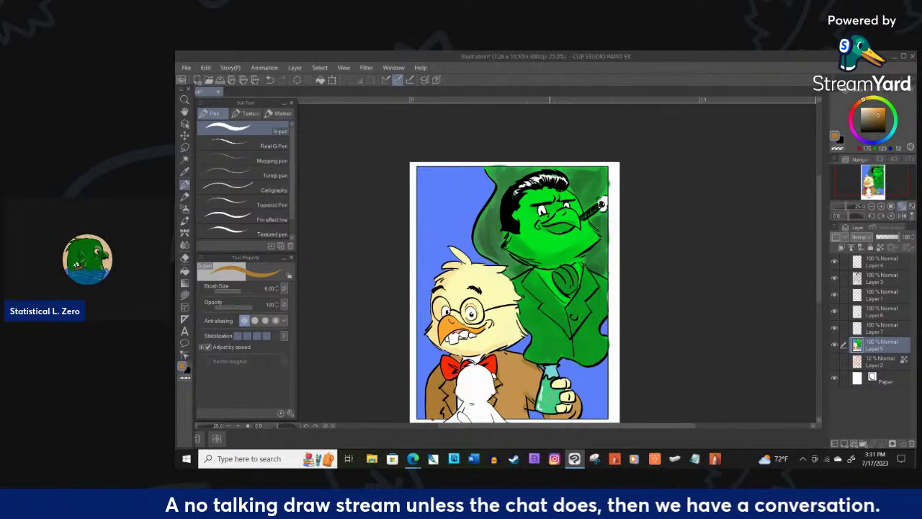
{"action": "left_click_drag", "start_coordinate": [552, 417], "coordinate": [573, 414]}
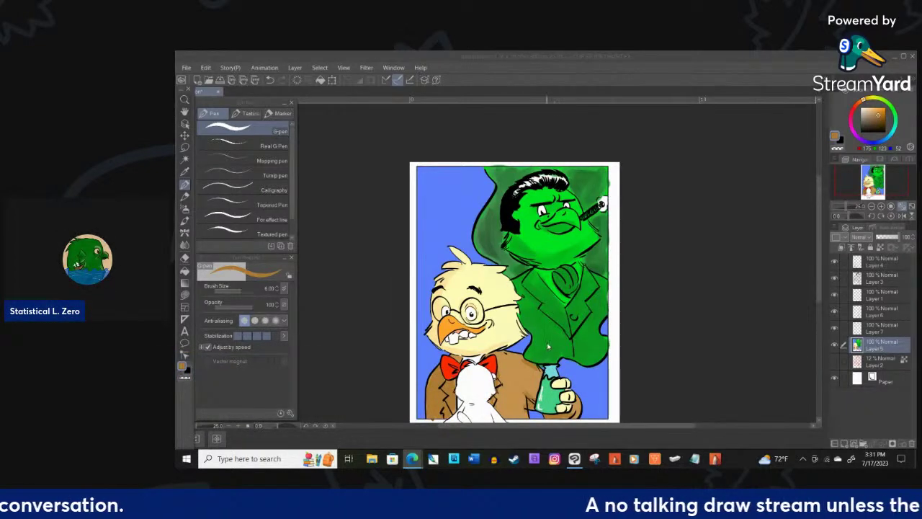
- Colour the small white bird's feet orange with the G-pen at brush size 1.70
{"action": "left_click", "coordinate": [609, 303]}
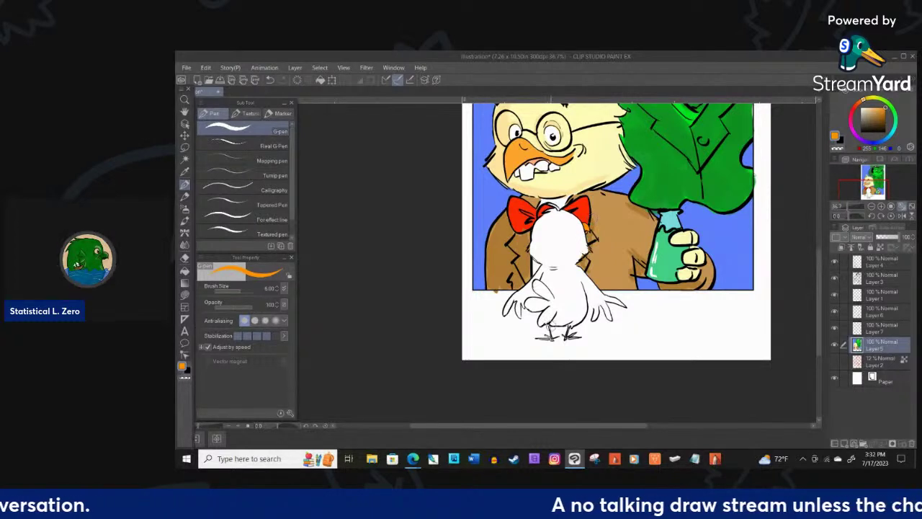
{"action": "key", "text": "bracketleft"}
{"action": "key", "text": "bracketleft"}
{"action": "key", "text": "bracketleft"}
{"action": "key", "text": "bracketleft"}
{"action": "key", "text": "bracketleft"}
{"action": "key", "text": "bracketleft"}
{"action": "left_click_drag", "start_coordinate": [539, 337], "coordinate": [549, 339]}
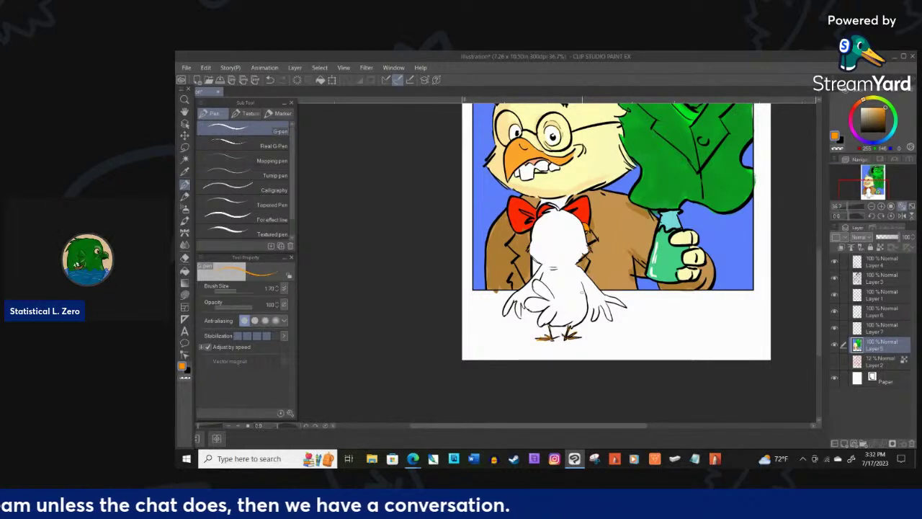
{"action": "scroll", "coordinate": [578, 258], "scroll_direction": "down", "scroll_amount": 1}
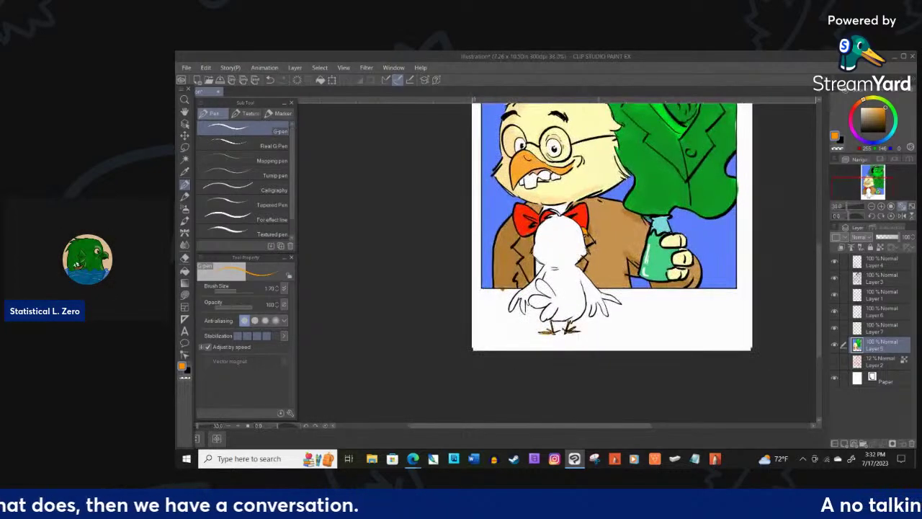
- Shade the small white bird's head, body and wings with light blue using the Soft airbrush at size 7
{"action": "scroll", "coordinate": [600, 230], "scroll_direction": "up", "scroll_amount": 2}
{"action": "left_click", "coordinate": [890, 136]}
{"action": "left_click", "coordinate": [185, 208]}
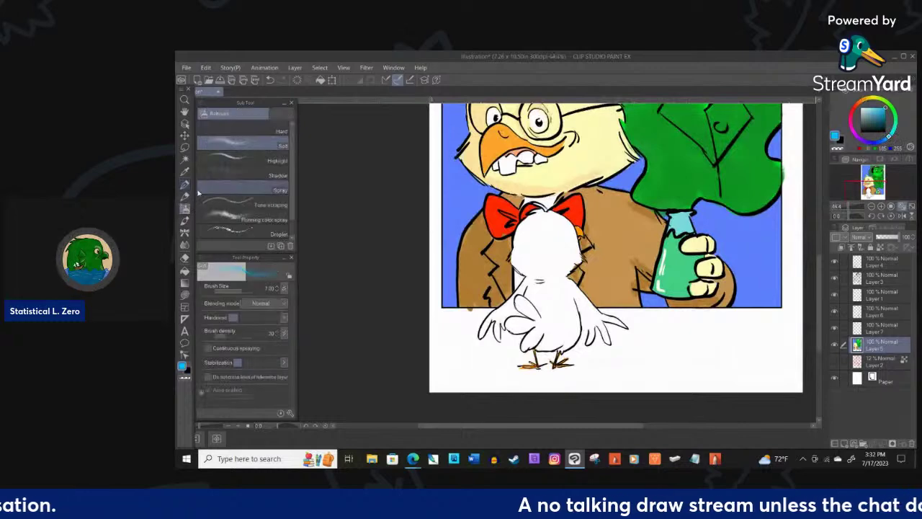
{"action": "mouse_move", "coordinate": [522, 228]}
{"action": "left_mouse_down"}
{"action": "mouse_move", "coordinate": [517, 269]}
{"action": "mouse_move", "coordinate": [526, 281]}
{"action": "mouse_move", "coordinate": [481, 325]}
{"action": "mouse_move", "coordinate": [497, 335]}
{"action": "mouse_move", "coordinate": [517, 301]}
{"action": "mouse_move", "coordinate": [519, 320]}
{"action": "mouse_move", "coordinate": [512, 313]}
{"action": "left_mouse_up"}
{"action": "mouse_move", "coordinate": [560, 272]}
{"action": "left_mouse_down"}
{"action": "mouse_move", "coordinate": [529, 304]}
{"action": "mouse_move", "coordinate": [528, 290]}
{"action": "mouse_move", "coordinate": [586, 315]}
{"action": "mouse_move", "coordinate": [594, 330]}
{"action": "mouse_move", "coordinate": [540, 344]}
{"action": "mouse_move", "coordinate": [539, 286]}
{"action": "mouse_move", "coordinate": [515, 322]}
{"action": "mouse_move", "coordinate": [503, 316]}
{"action": "mouse_move", "coordinate": [532, 278]}
{"action": "mouse_move", "coordinate": [524, 282]}
{"action": "mouse_move", "coordinate": [520, 248]}
{"action": "mouse_move", "coordinate": [574, 189]}
{"action": "mouse_move", "coordinate": [534, 219]}
{"action": "mouse_move", "coordinate": [576, 178]}
{"action": "left_mouse_up"}
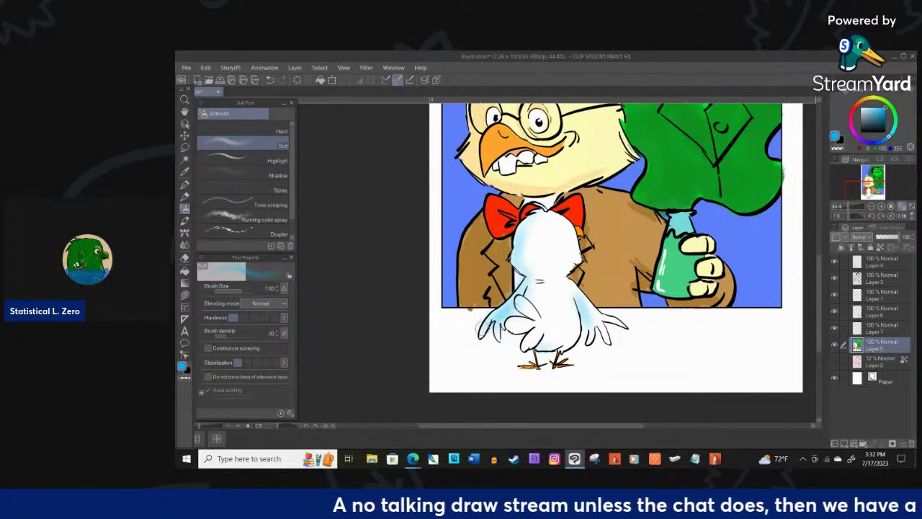
{"action": "left_click", "coordinate": [185, 258]}
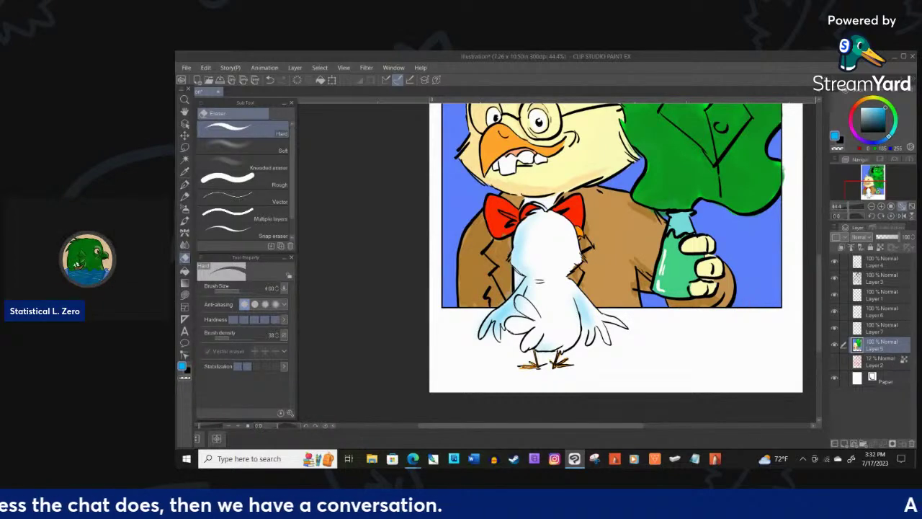
- Examine the whole illustration from afar and up close to judge the colouring of all three birds
{"action": "scroll", "coordinate": [727, 313], "scroll_direction": "down", "scroll_amount": 2}
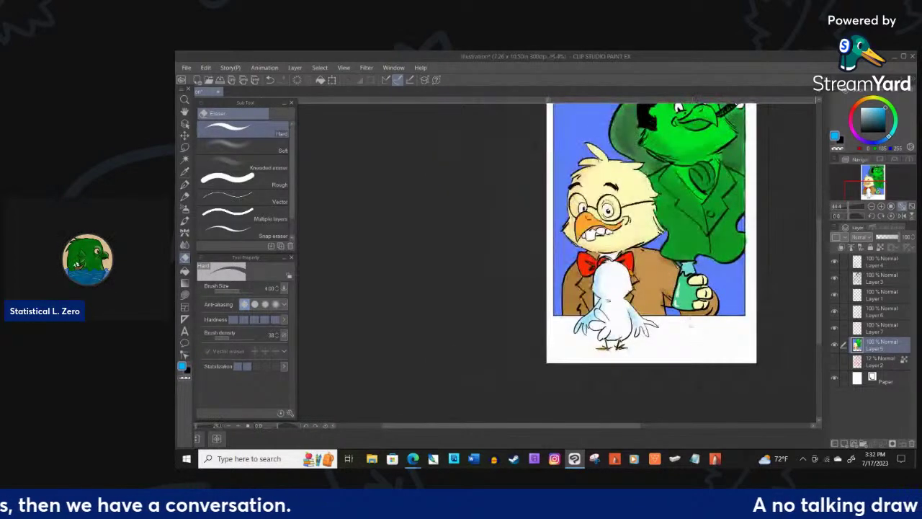
{"action": "scroll", "coordinate": [679, 308], "scroll_direction": "down", "scroll_amount": 2}
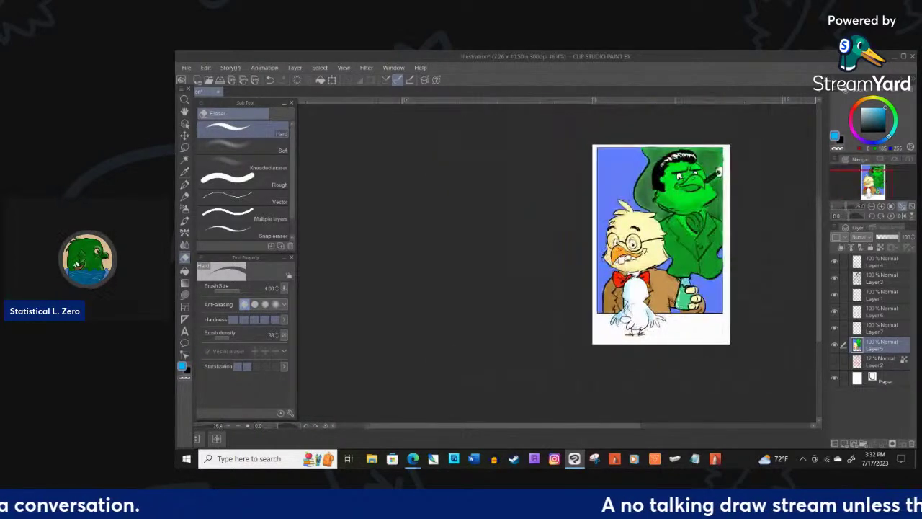
{"action": "scroll", "coordinate": [744, 203], "scroll_direction": "up", "scroll_amount": 2}
{"action": "scroll", "coordinate": [687, 243], "scroll_direction": "down", "scroll_amount": 2}
{"action": "scroll", "coordinate": [672, 260], "scroll_direction": "up", "scroll_amount": 2}
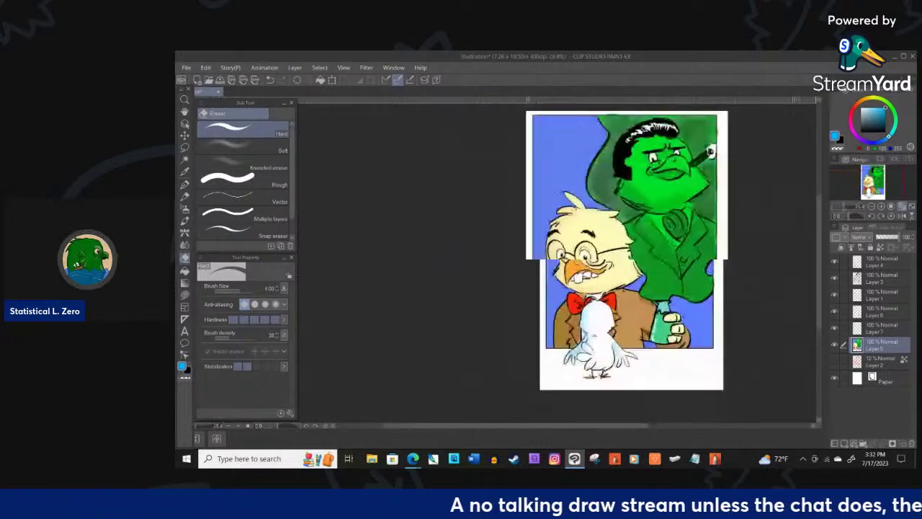
{"action": "scroll", "coordinate": [624, 259], "scroll_direction": "down", "scroll_amount": 2}
{"action": "scroll", "coordinate": [625, 259], "scroll_direction": "up", "scroll_amount": 2}
{"action": "scroll", "coordinate": [624, 259], "scroll_direction": "down", "scroll_amount": 2}
{"action": "scroll", "coordinate": [654, 191], "scroll_direction": "up", "scroll_amount": 3}
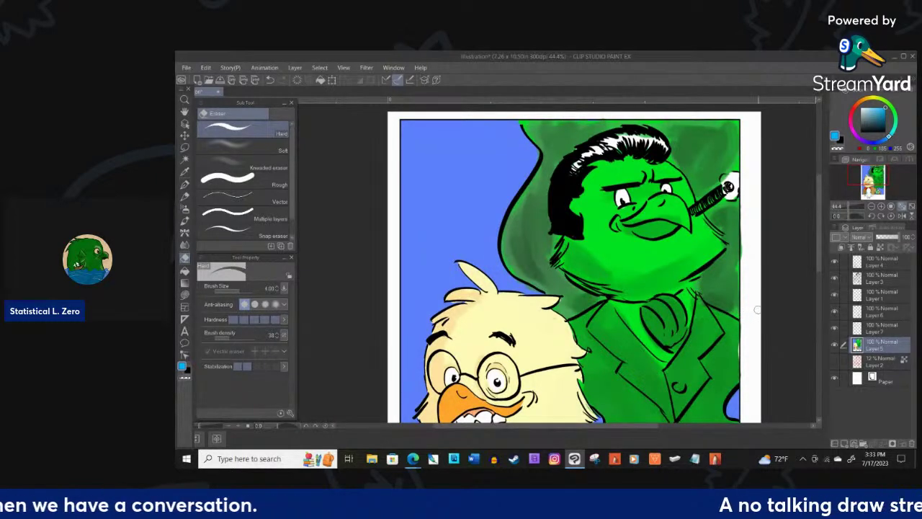
{"action": "scroll", "coordinate": [757, 310], "scroll_direction": "down", "scroll_amount": 2}
{"action": "scroll", "coordinate": [638, 193], "scroll_direction": "up", "scroll_amount": 8}
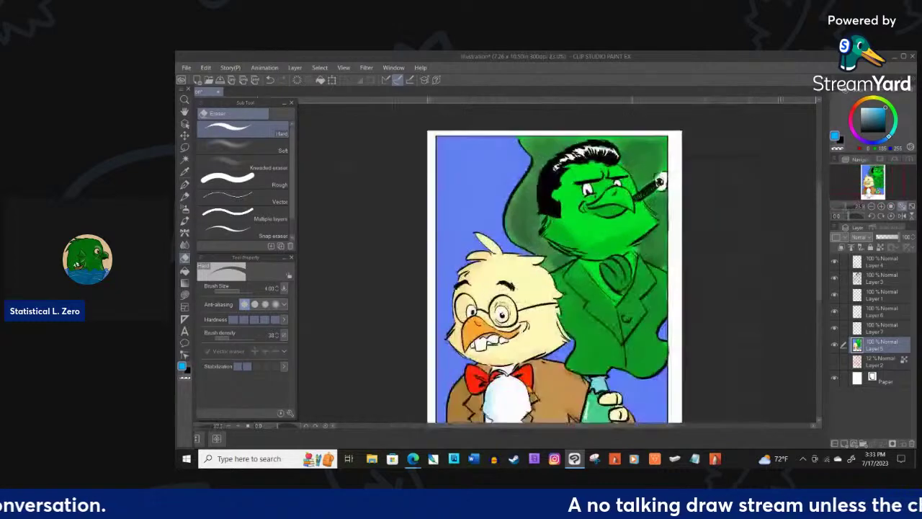
- Choose a lighter green and highlight the cigar-smoking bird's forehead with the Watercolor brush at size 10
{"action": "scroll", "coordinate": [626, 190], "scroll_direction": "up", "scroll_amount": 1}
{"action": "key", "text": "p"}
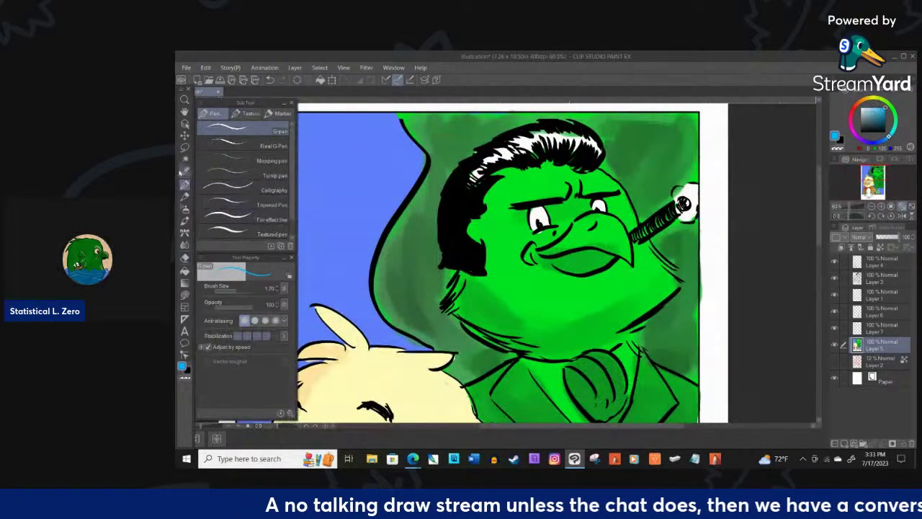
{"action": "key", "text": "i"}
{"action": "left_click_drag", "start_coordinate": [888, 111], "coordinate": [876, 108]}
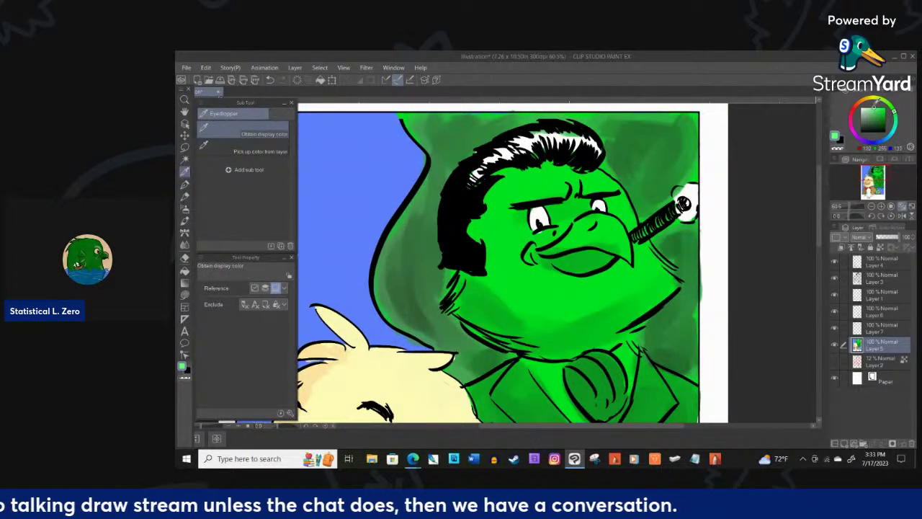
{"action": "key", "text": "b"}
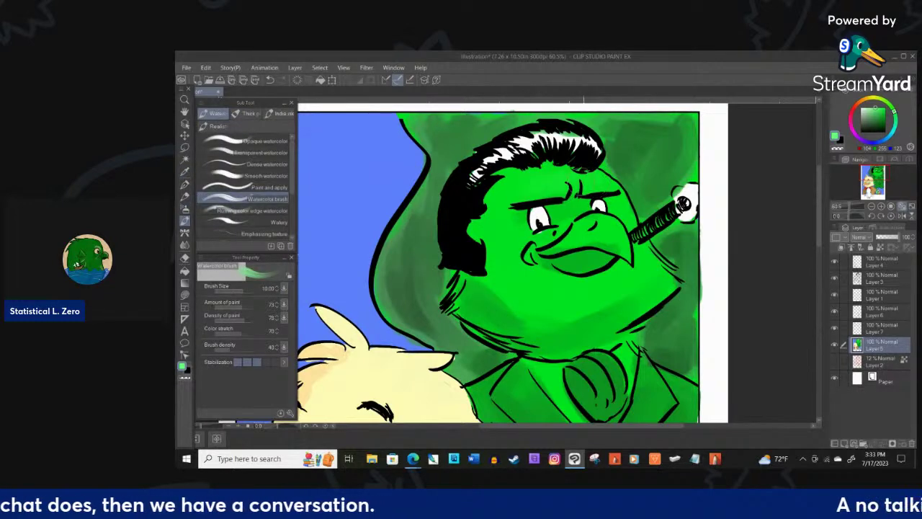
{"action": "mouse_move", "coordinate": [516, 195]}
{"action": "left_mouse_down"}
{"action": "mouse_move", "coordinate": [578, 177]}
{"action": "mouse_move", "coordinate": [507, 187]}
{"action": "left_mouse_up"}
{"action": "left_click_drag", "start_coordinate": [582, 178], "coordinate": [609, 187]}
{"action": "mouse_move", "coordinate": [528, 192]}
{"action": "left_mouse_down"}
{"action": "mouse_move", "coordinate": [497, 202]}
{"action": "mouse_move", "coordinate": [537, 170]}
{"action": "mouse_move", "coordinate": [488, 215]}
{"action": "left_mouse_up"}
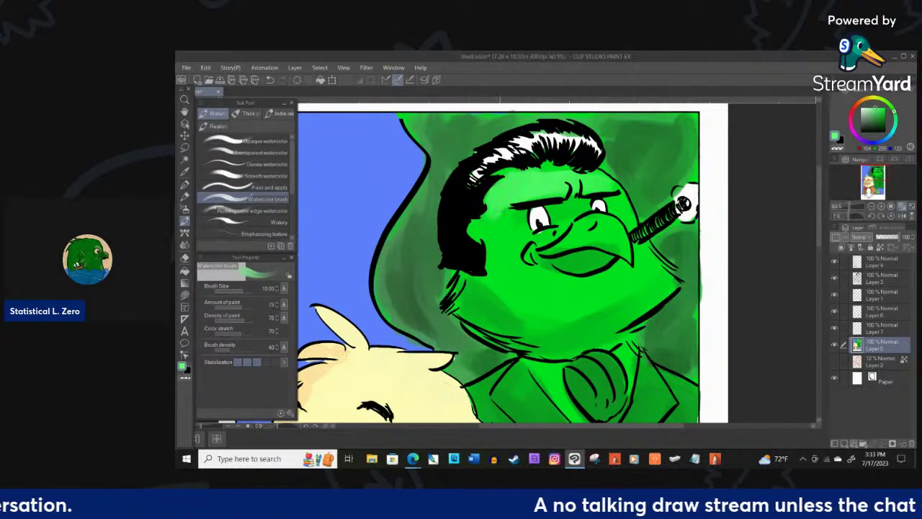
- Highlight the cigar-smoking bird's cheek, beak and jaw in the lighter green with the Watercolor brush
{"action": "mouse_move", "coordinate": [576, 210]}
{"action": "left_mouse_down"}
{"action": "mouse_move", "coordinate": [612, 237]}
{"action": "mouse_move", "coordinate": [608, 217]}
{"action": "mouse_move", "coordinate": [618, 233]}
{"action": "mouse_move", "coordinate": [569, 244]}
{"action": "mouse_move", "coordinate": [598, 248]}
{"action": "left_mouse_up"}
{"action": "mouse_move", "coordinate": [513, 220]}
{"action": "left_mouse_down"}
{"action": "mouse_move", "coordinate": [486, 241]}
{"action": "mouse_move", "coordinate": [504, 243]}
{"action": "left_mouse_up"}
{"action": "left_click_drag", "start_coordinate": [508, 240], "coordinate": [491, 246]}
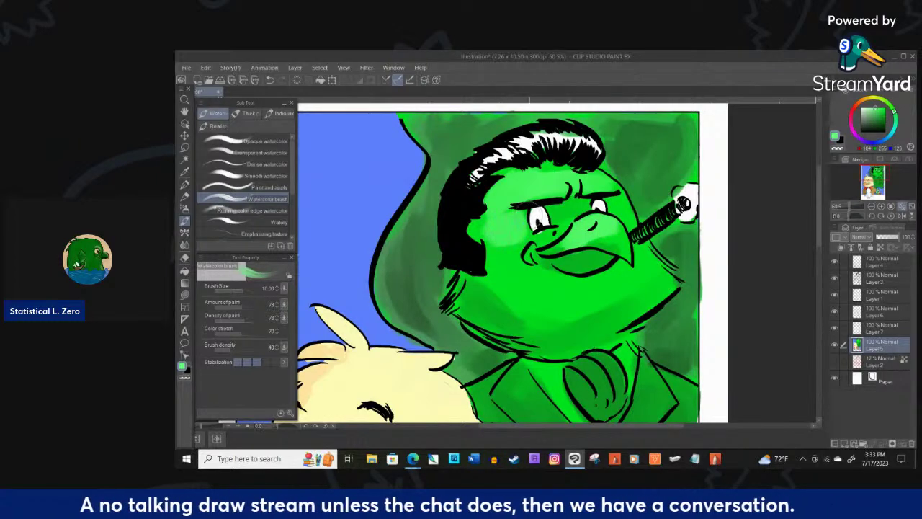
{"action": "left_click_drag", "start_coordinate": [529, 213], "coordinate": [512, 252]}
{"action": "mouse_move", "coordinate": [559, 227]}
{"action": "left_mouse_down"}
{"action": "mouse_move", "coordinate": [484, 282]}
{"action": "mouse_move", "coordinate": [500, 252]}
{"action": "mouse_move", "coordinate": [503, 289]}
{"action": "mouse_move", "coordinate": [514, 297]}
{"action": "mouse_move", "coordinate": [554, 281]}
{"action": "left_mouse_up"}
{"action": "mouse_move", "coordinate": [644, 245]}
{"action": "left_mouse_down"}
{"action": "mouse_move", "coordinate": [634, 257]}
{"action": "mouse_move", "coordinate": [641, 260]}
{"action": "mouse_move", "coordinate": [654, 251]}
{"action": "mouse_move", "coordinate": [638, 242]}
{"action": "left_mouse_up"}
- Extend and blend the light green highlights across the cigar-smoking bird's brow, hairline, temple and lower cheek
{"action": "mouse_move", "coordinate": [620, 195]}
{"action": "left_mouse_down"}
{"action": "mouse_move", "coordinate": [612, 215]}
{"action": "mouse_move", "coordinate": [586, 199]}
{"action": "left_mouse_up"}
{"action": "left_click_drag", "start_coordinate": [515, 184], "coordinate": [487, 205]}
{"action": "left_click_drag", "start_coordinate": [589, 177], "coordinate": [534, 174]}
{"action": "left_click_drag", "start_coordinate": [551, 160], "coordinate": [529, 173]}
{"action": "mouse_move", "coordinate": [596, 170]}
{"action": "left_mouse_down"}
{"action": "mouse_move", "coordinate": [579, 190]}
{"action": "mouse_move", "coordinate": [530, 206]}
{"action": "left_mouse_up"}
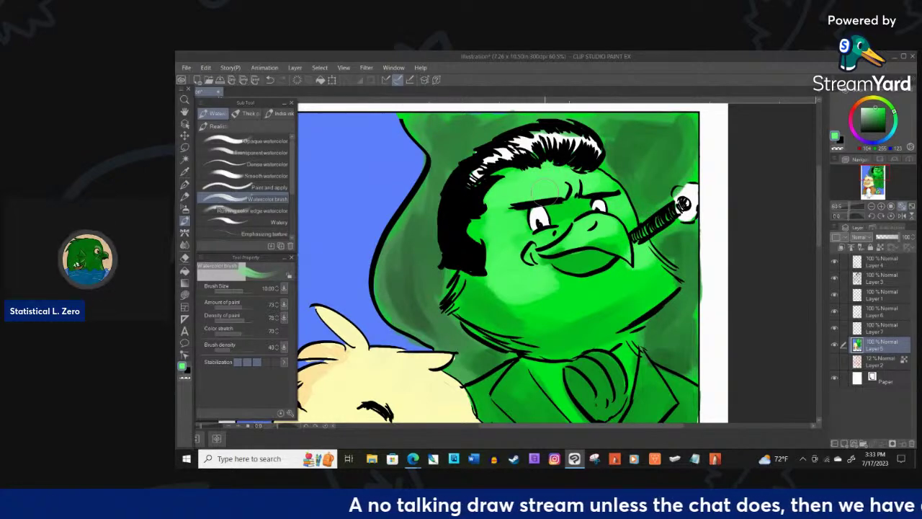
{"action": "left_click_drag", "start_coordinate": [539, 278], "coordinate": [567, 277]}
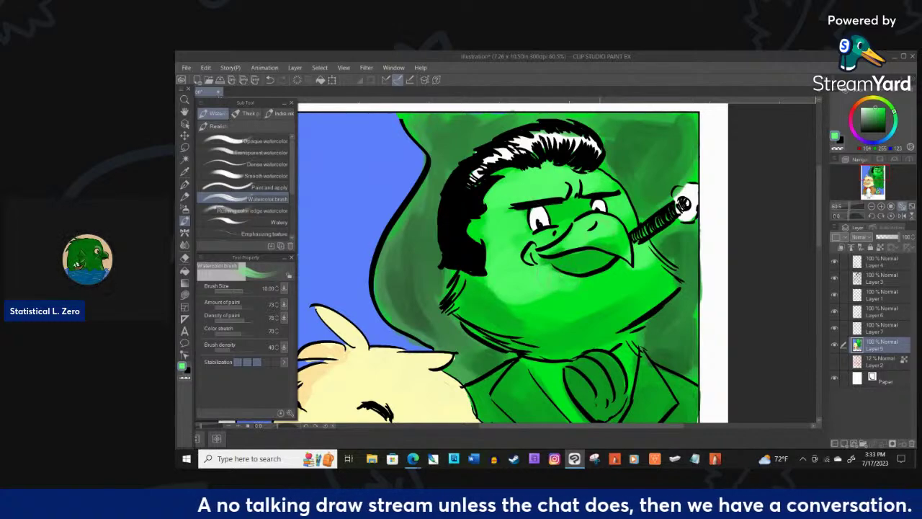
{"action": "mouse_move", "coordinate": [525, 166]}
{"action": "left_mouse_down"}
{"action": "mouse_move", "coordinate": [497, 183]}
{"action": "mouse_move", "coordinate": [494, 214]}
{"action": "left_mouse_up"}
{"action": "left_click_drag", "start_coordinate": [493, 208], "coordinate": [475, 242]}
{"action": "mouse_move", "coordinate": [580, 183]}
{"action": "left_mouse_down"}
{"action": "mouse_move", "coordinate": [578, 195]}
{"action": "mouse_move", "coordinate": [612, 181]}
{"action": "mouse_move", "coordinate": [598, 184]}
{"action": "left_mouse_up"}
{"action": "left_click_drag", "start_coordinate": [505, 216], "coordinate": [488, 239]}
{"action": "mouse_move", "coordinate": [543, 206]}
{"action": "left_mouse_down"}
{"action": "mouse_move", "coordinate": [591, 203]}
{"action": "mouse_move", "coordinate": [560, 207]}
{"action": "left_mouse_up"}
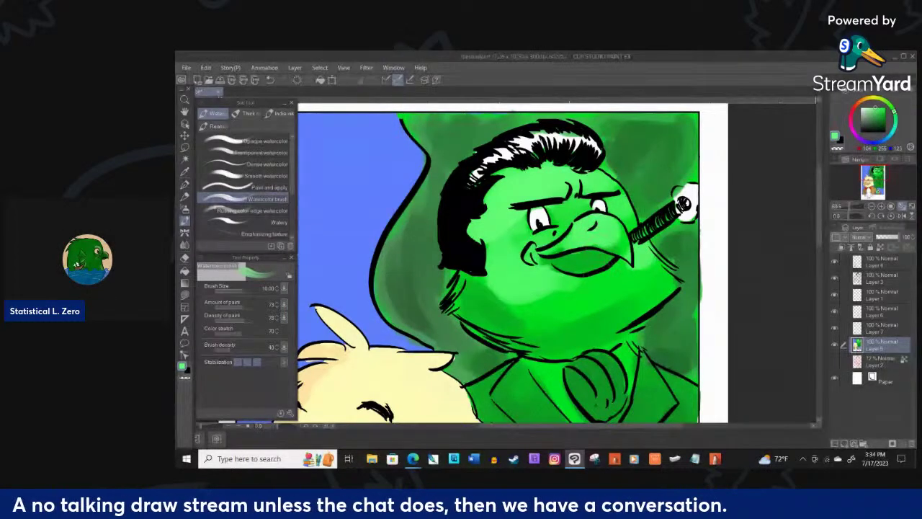
- Highlight the green bird's shirt on both sides of the tie in light green, reducing the Watercolor brush to size 4
{"action": "scroll", "coordinate": [408, 210], "scroll_direction": "down", "scroll_amount": 2}
{"action": "scroll", "coordinate": [432, 223], "scroll_direction": "down", "scroll_amount": 2}
{"action": "scroll", "coordinate": [476, 285], "scroll_direction": "up", "scroll_amount": 3}
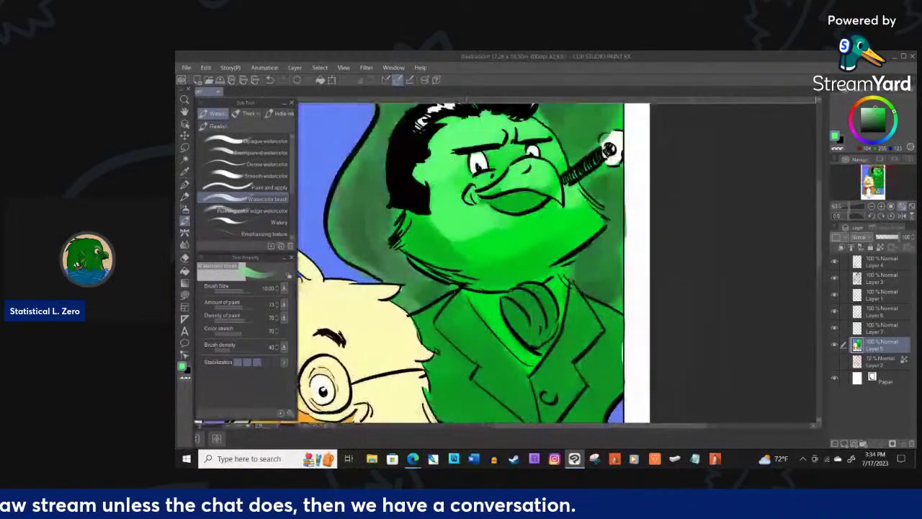
{"action": "mouse_move", "coordinate": [505, 329]}
{"action": "left_mouse_down"}
{"action": "mouse_move", "coordinate": [481, 303]}
{"action": "mouse_move", "coordinate": [476, 311]}
{"action": "mouse_move", "coordinate": [522, 346]}
{"action": "mouse_move", "coordinate": [495, 294]}
{"action": "mouse_move", "coordinate": [532, 358]}
{"action": "left_mouse_up"}
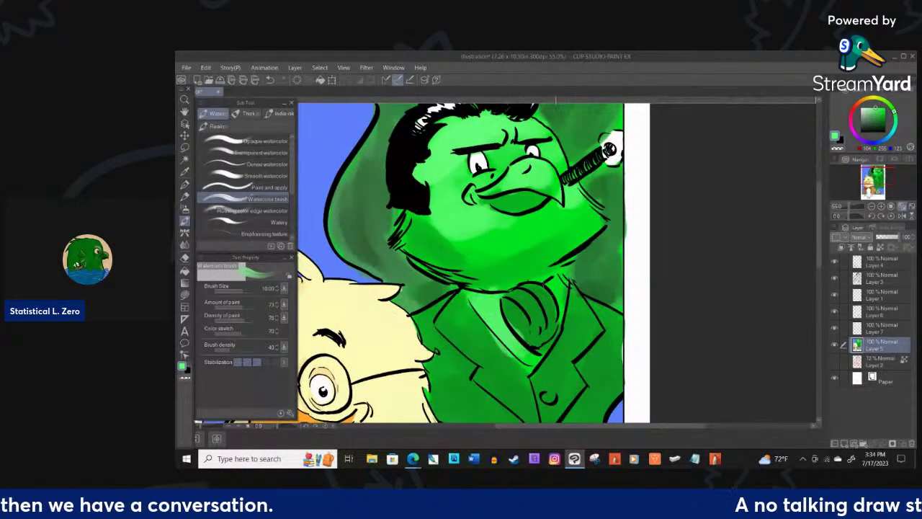
{"action": "key", "text": "bracketleft"}
{"action": "key", "text": "bracketleft"}
{"action": "key", "text": "bracketleft"}
{"action": "key", "text": "bracketleft"}
{"action": "mouse_move", "coordinate": [558, 276]}
{"action": "left_mouse_down"}
{"action": "mouse_move", "coordinate": [561, 310]}
{"action": "mouse_move", "coordinate": [551, 282]}
{"action": "left_mouse_up"}
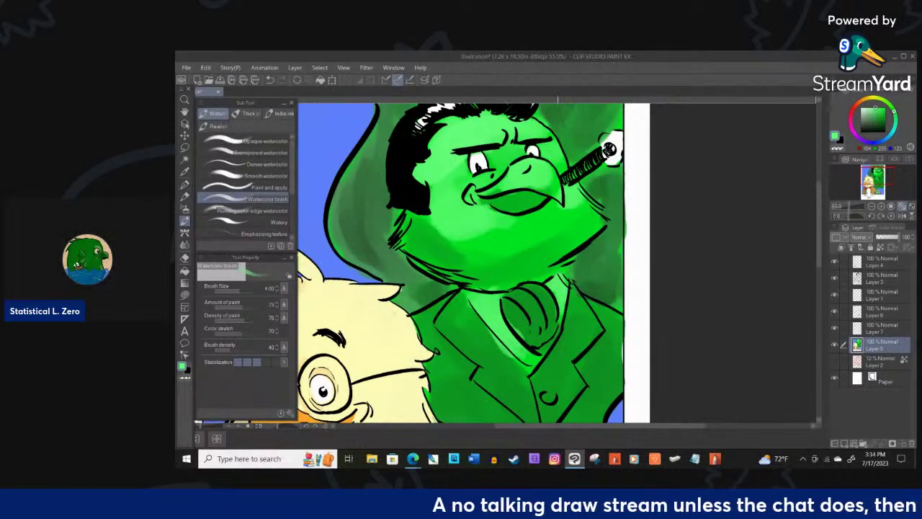
{"action": "left_click_drag", "start_coordinate": [508, 320], "coordinate": [521, 337]}
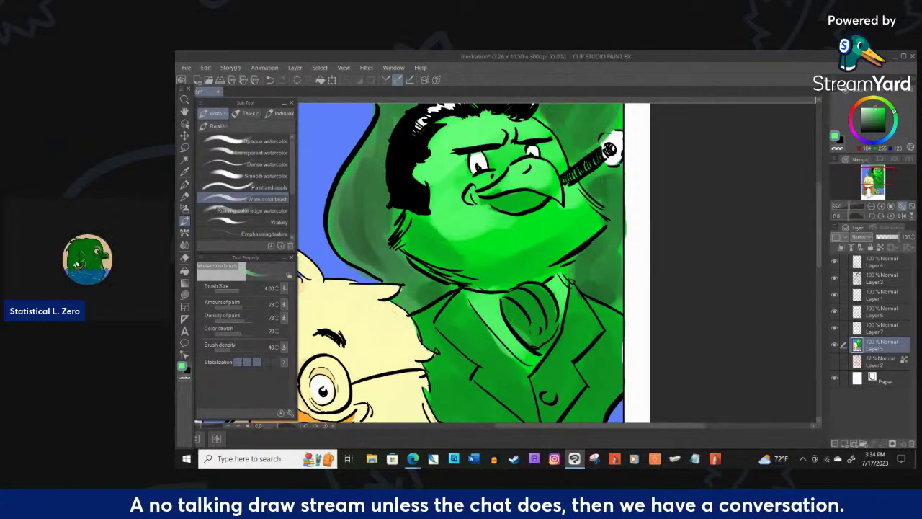
{"action": "left_click_drag", "start_coordinate": [523, 360], "coordinate": [542, 350]}
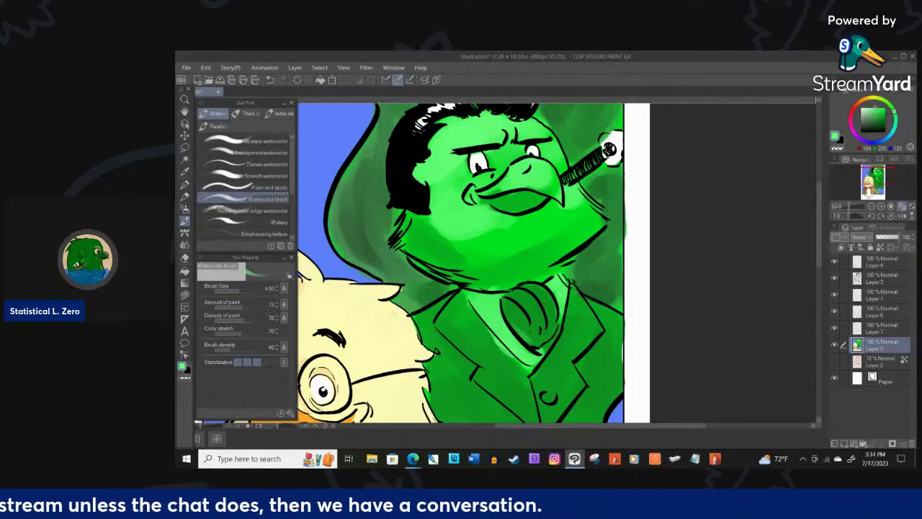
- Choose a paler green and highlight the top of the cigar-smoking bird's beak with the Watercolor brush at size 4
{"action": "scroll", "coordinate": [465, 285], "scroll_direction": "down", "scroll_amount": 2}
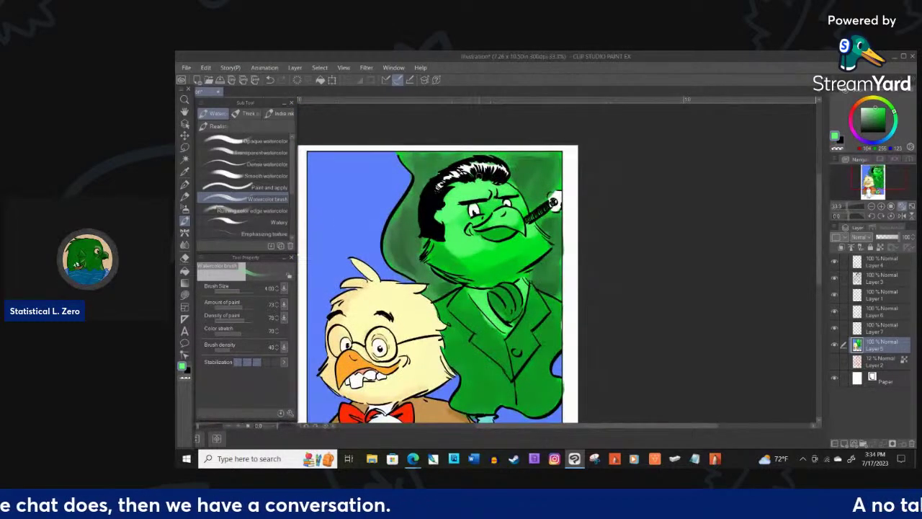
{"action": "key", "text": "ctrl+plus"}
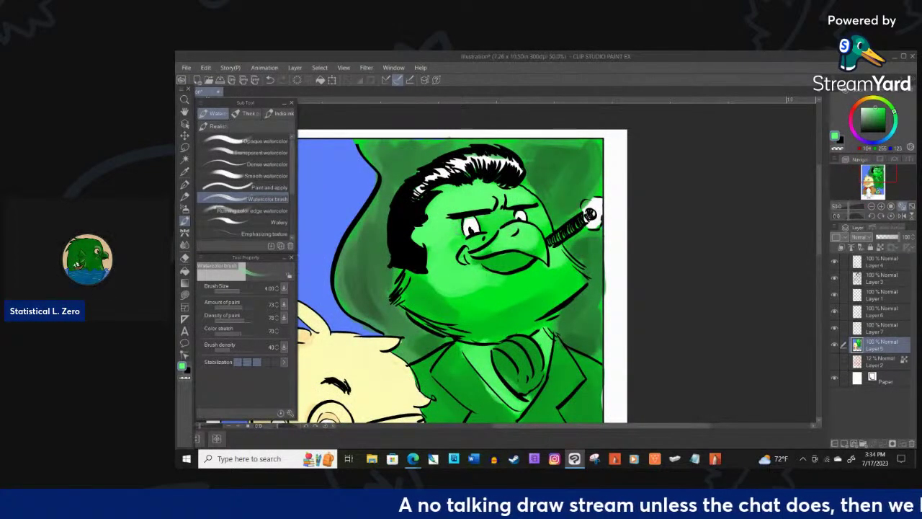
{"action": "left_click_drag", "start_coordinate": [872, 107], "coordinate": [870, 106]}
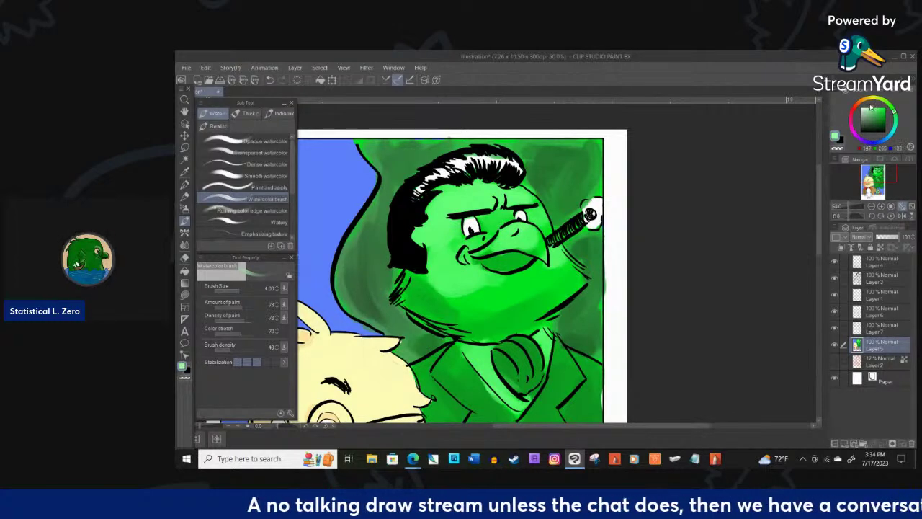
{"action": "left_click_drag", "start_coordinate": [511, 231], "coordinate": [536, 231]}
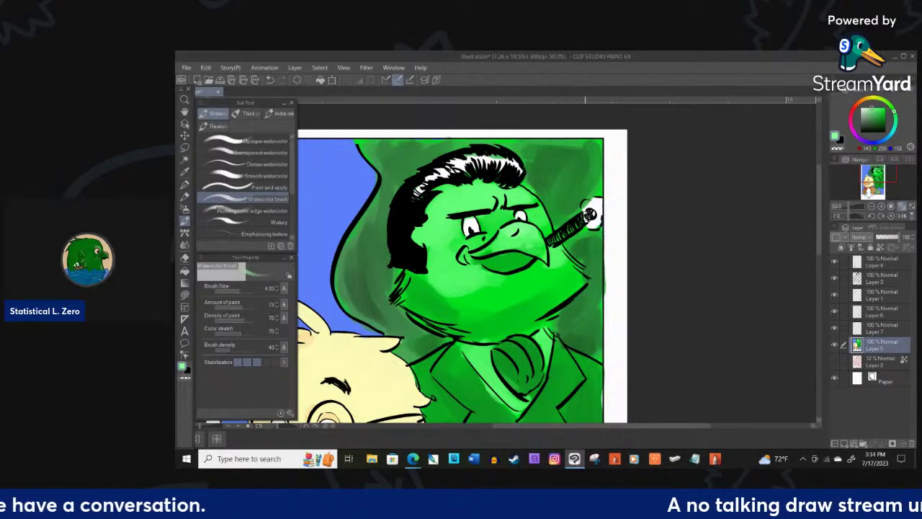
{"action": "left_click_drag", "start_coordinate": [872, 117], "coordinate": [870, 119]}
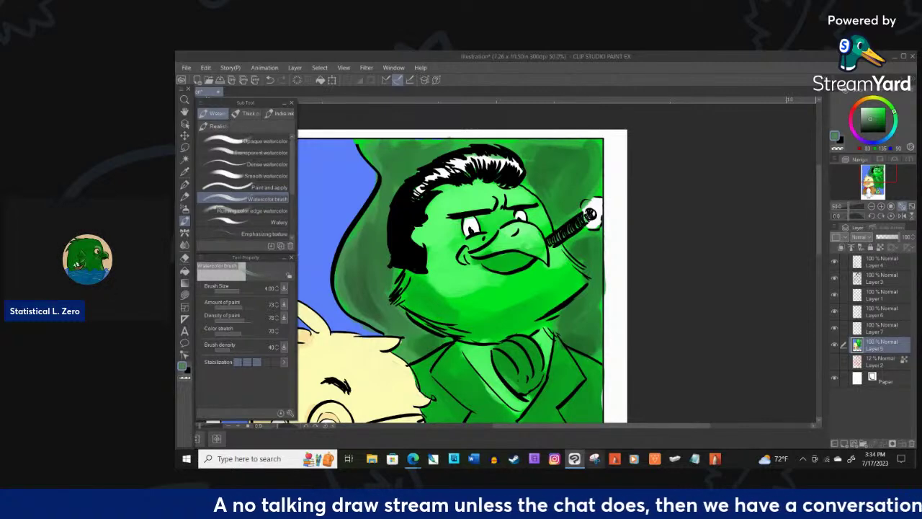
{"action": "scroll", "coordinate": [626, 336], "scroll_direction": "down", "scroll_amount": 1}
{"action": "scroll", "coordinate": [609, 302], "scroll_direction": "down", "scroll_amount": 6}
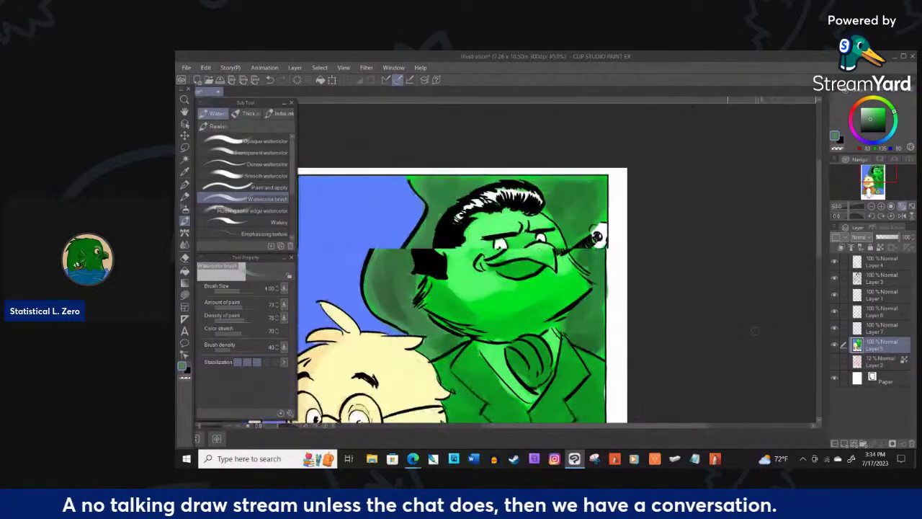
{"action": "scroll", "coordinate": [534, 303], "scroll_direction": "down", "scroll_amount": 1}
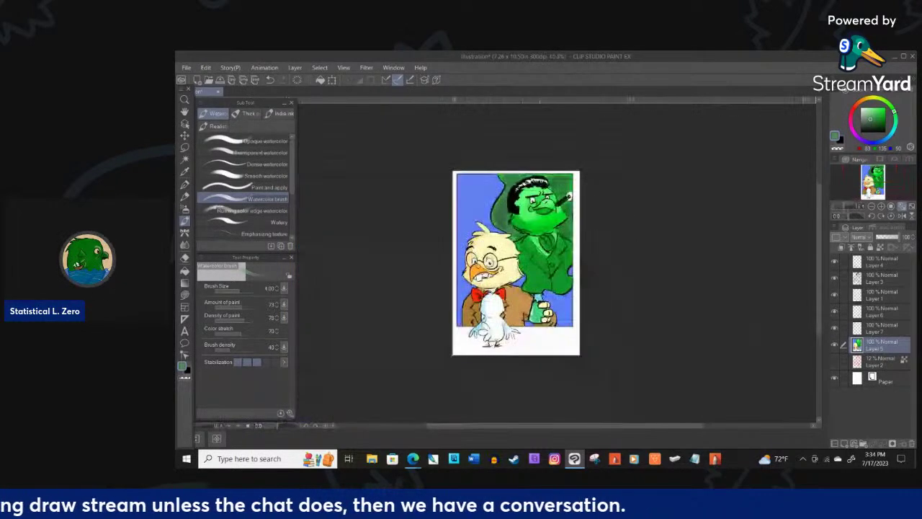
{"action": "scroll", "coordinate": [493, 252], "scroll_direction": "up", "scroll_amount": 3}
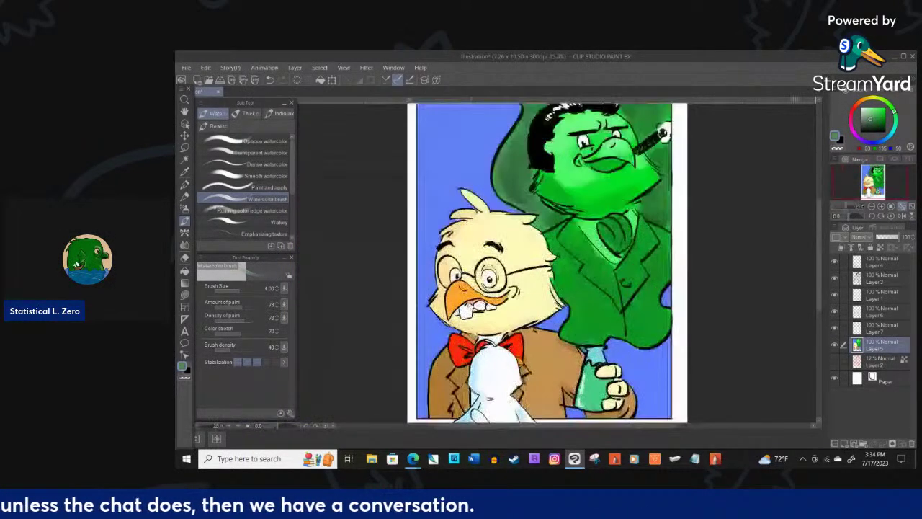
- Sample the bespectacled bird's cream colour, lighten it slightly and switch to the Watercolor brush at size 4
{"action": "scroll", "coordinate": [471, 303], "scroll_direction": "up", "scroll_amount": 1}
{"action": "left_click", "coordinate": [496, 319], "text": "alt"}
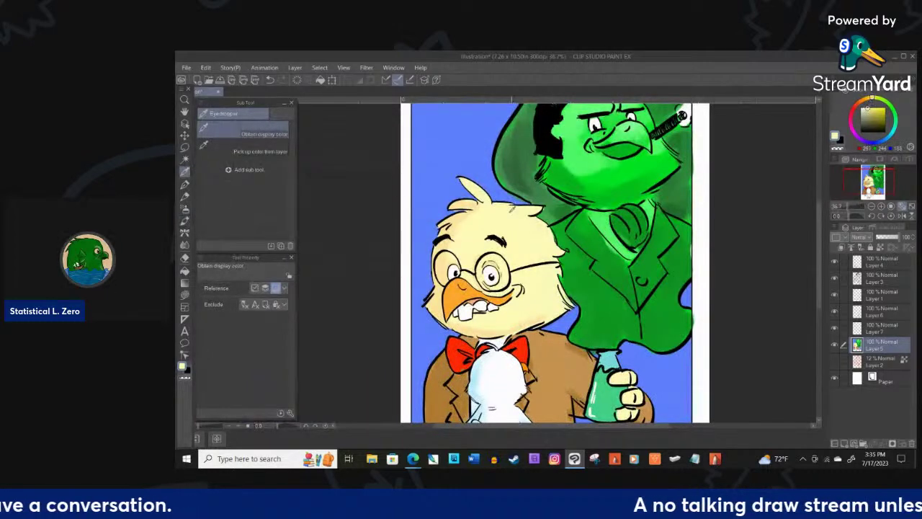
{"action": "left_click", "coordinate": [184, 184]}
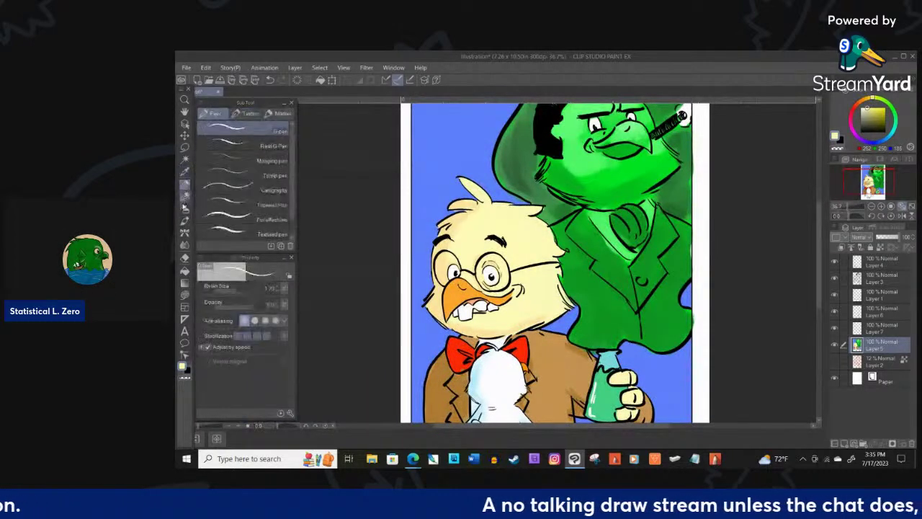
{"action": "left_click", "coordinate": [185, 220]}
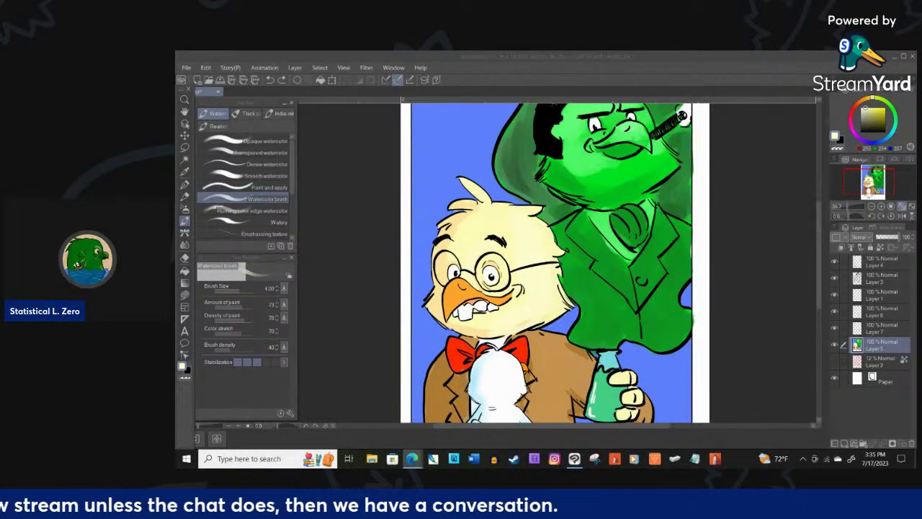
{"action": "scroll", "coordinate": [676, 122], "scroll_direction": "down", "scroll_amount": 1}
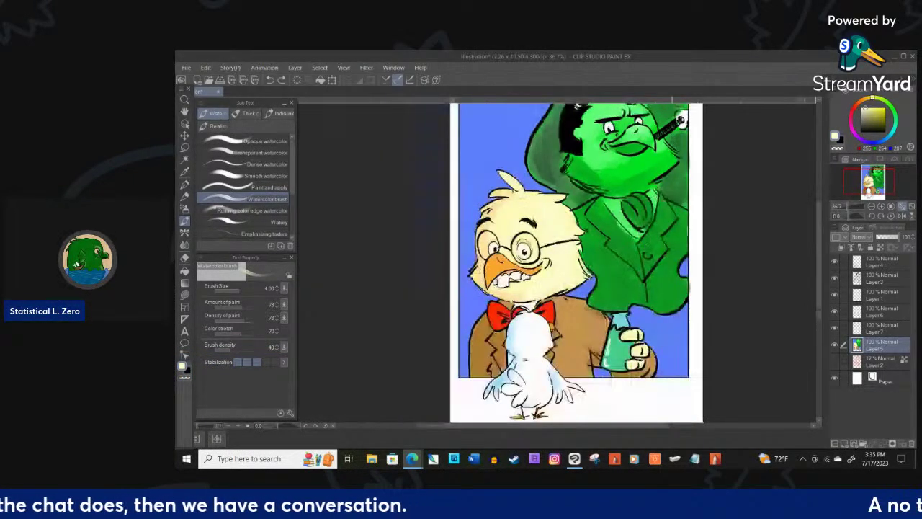
{"action": "scroll", "coordinate": [680, 120], "scroll_direction": "down", "scroll_amount": 4}
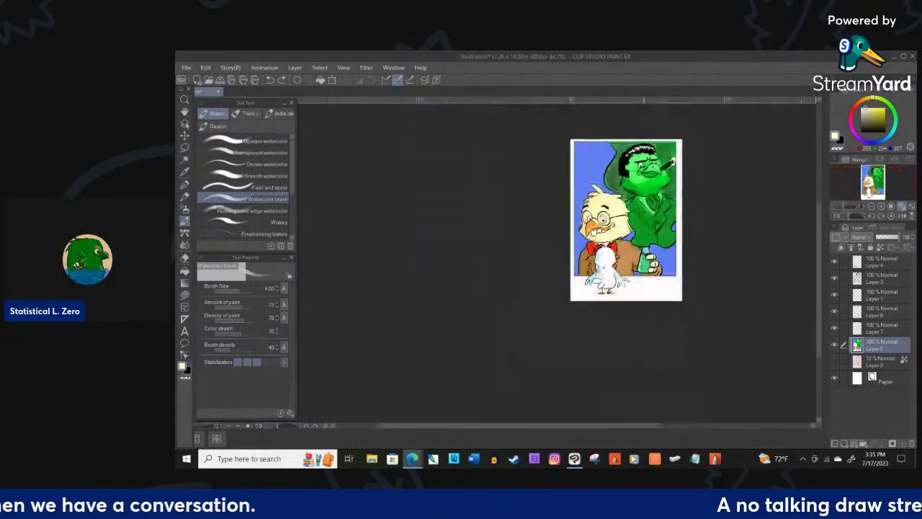
{"action": "scroll", "coordinate": [634, 174], "scroll_direction": "up", "scroll_amount": 4}
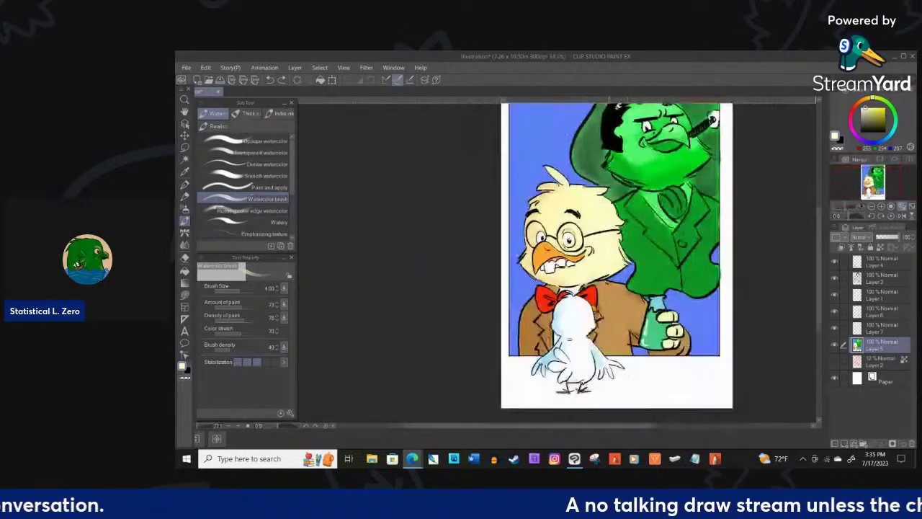
- Fill the bespectacled bird's vest beneath the bow tie and beside the small white bird in near-black with the G-pen
{"action": "scroll", "coordinate": [566, 339], "scroll_direction": "up", "scroll_amount": 2}
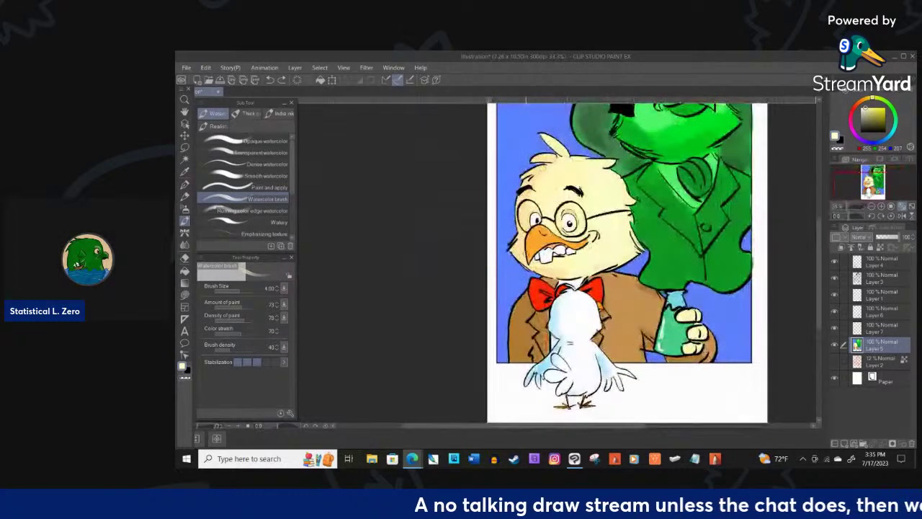
{"action": "scroll", "coordinate": [526, 257], "scroll_direction": "up", "scroll_amount": 1}
{"action": "left_click", "coordinate": [862, 127]}
{"action": "key", "text": "p"}
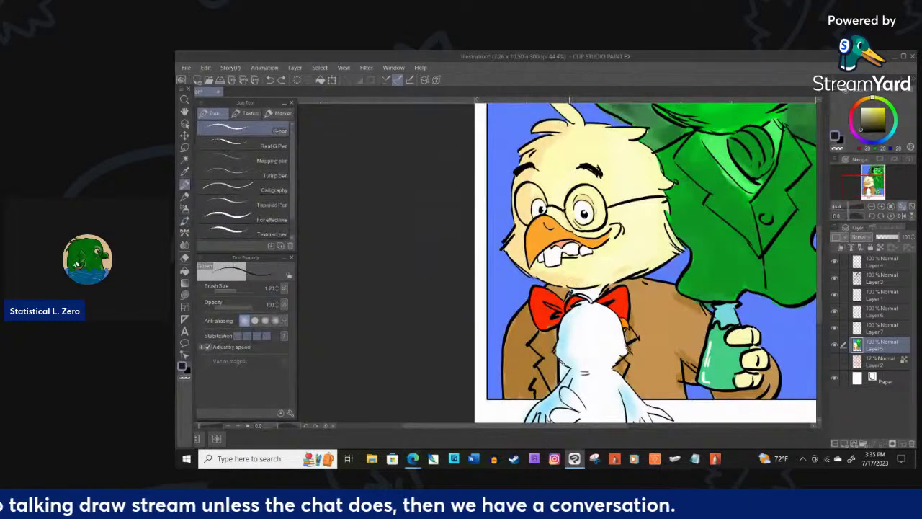
{"action": "left_click_drag", "start_coordinate": [574, 291], "coordinate": [600, 299]}
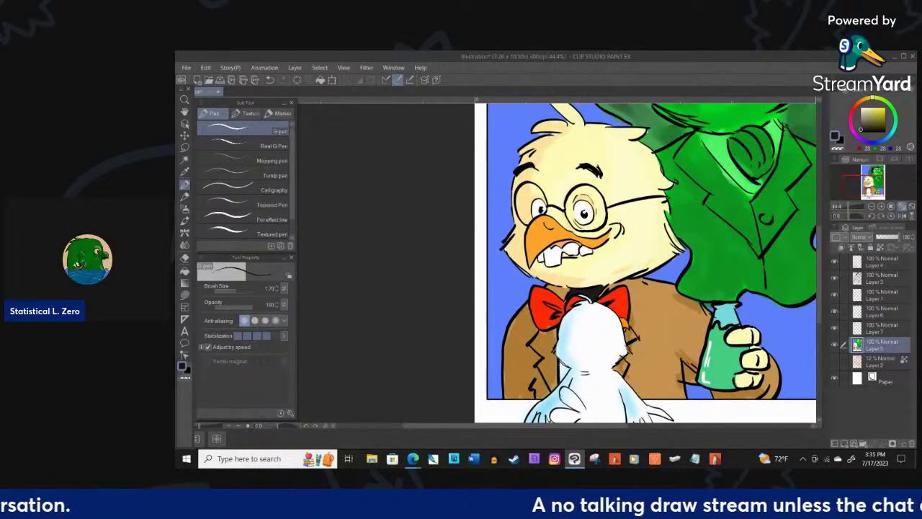
{"action": "left_click_drag", "start_coordinate": [558, 360], "coordinate": [561, 382]}
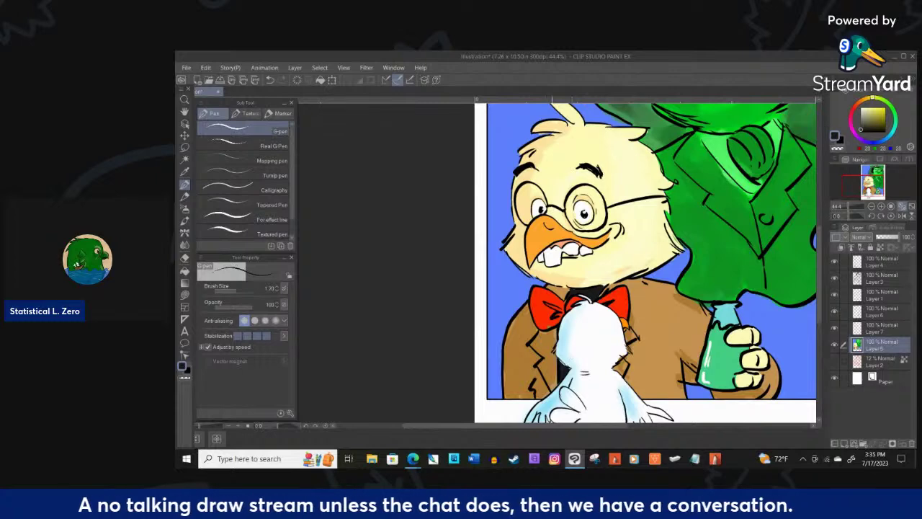
- Choose a mid grey (RGB 167, 167, 167) and add a new layer directly above the sketch layer, Layer 2
{"action": "scroll", "coordinate": [551, 353], "scroll_direction": "down", "scroll_amount": 5}
{"action": "scroll", "coordinate": [547, 355], "scroll_direction": "down", "scroll_amount": 1}
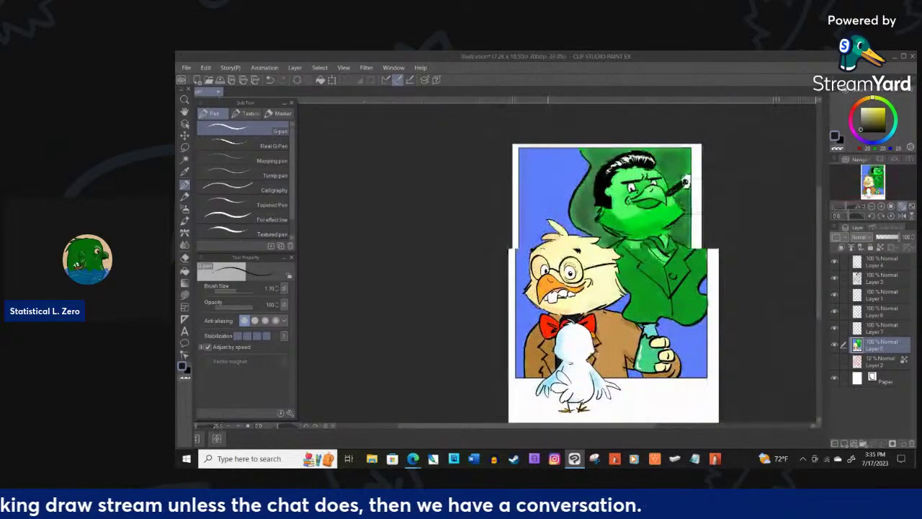
{"action": "scroll", "coordinate": [548, 353], "scroll_direction": "down", "scroll_amount": 3}
{"action": "scroll", "coordinate": [537, 353], "scroll_direction": "up", "scroll_amount": 2}
{"action": "scroll", "coordinate": [532, 374], "scroll_direction": "up", "scroll_amount": 1}
{"action": "scroll", "coordinate": [582, 360], "scroll_direction": "down", "scroll_amount": 2}
{"action": "scroll", "coordinate": [583, 382], "scroll_direction": "up", "scroll_amount": 4}
{"action": "scroll", "coordinate": [584, 410], "scroll_direction": "down", "scroll_amount": 1}
{"action": "left_click_drag", "start_coordinate": [862, 118], "coordinate": [830, 123]}
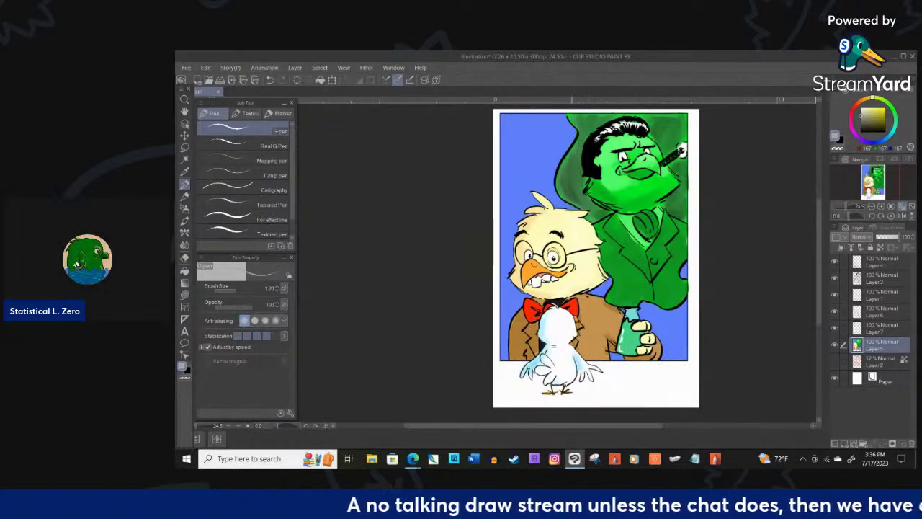
{"action": "left_click", "coordinate": [882, 360]}
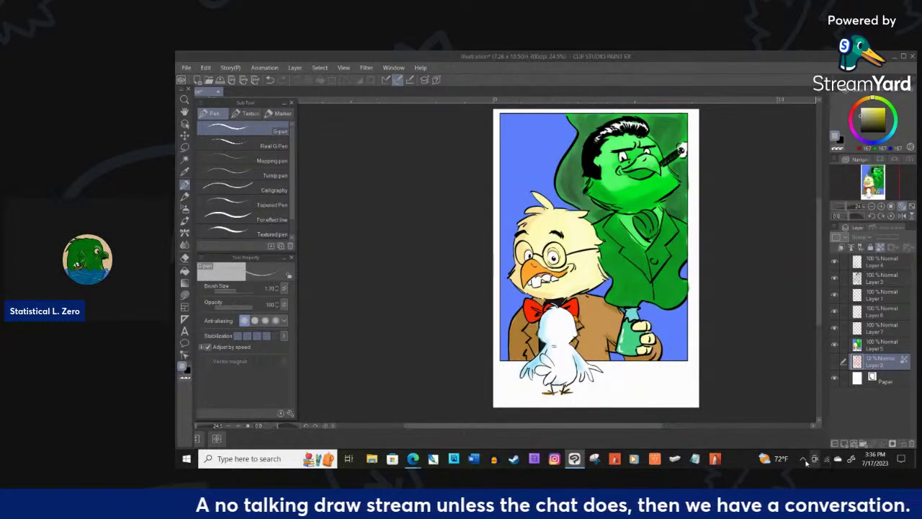
{"action": "left_click", "coordinate": [844, 444]}
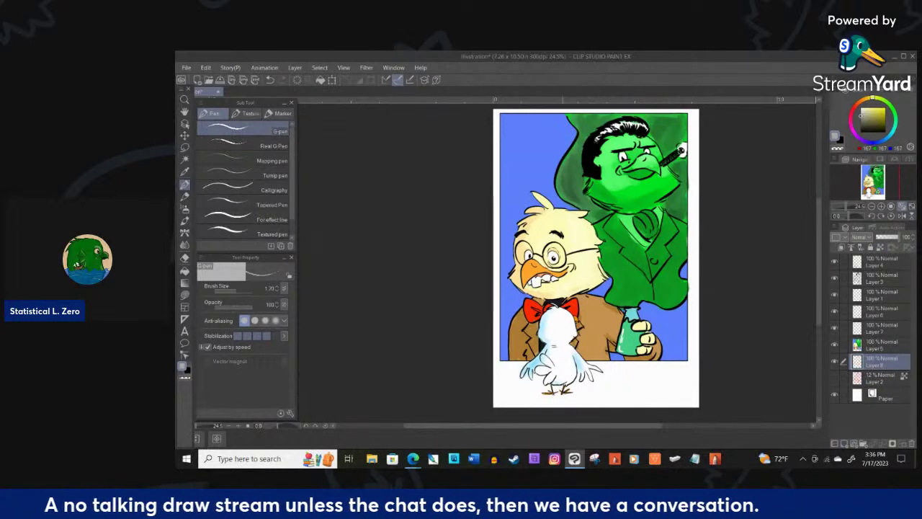
- Paint a flat grey ground shadow beneath the small white bird's feet on the new layer with the G-pen
{"action": "left_click_drag", "start_coordinate": [542, 393], "coordinate": [595, 394]}
{"action": "mouse_move", "coordinate": [533, 391]}
{"action": "left_mouse_down"}
{"action": "mouse_move", "coordinate": [551, 392]}
{"action": "mouse_move", "coordinate": [542, 394]}
{"action": "left_mouse_up"}
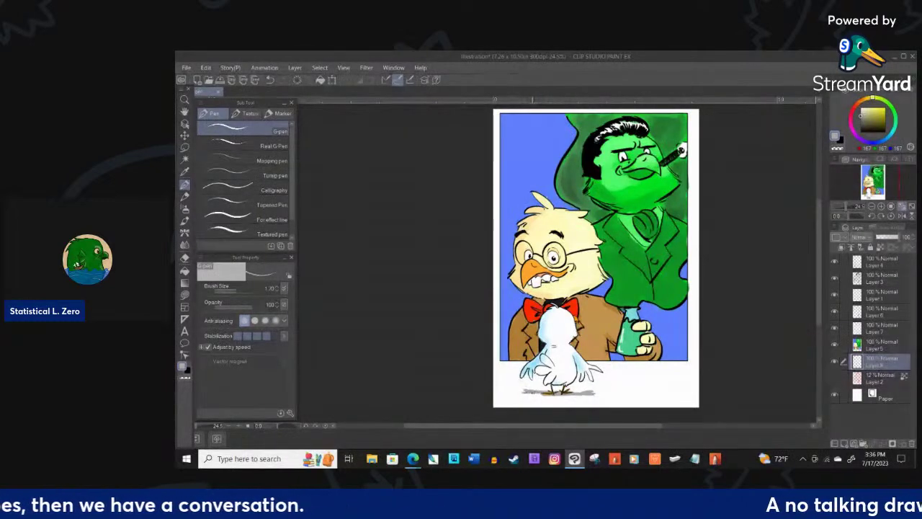
{"action": "mouse_move", "coordinate": [534, 394]}
{"action": "left_mouse_down"}
{"action": "mouse_move", "coordinate": [581, 396]}
{"action": "mouse_move", "coordinate": [537, 399]}
{"action": "mouse_move", "coordinate": [555, 391]}
{"action": "left_mouse_up"}
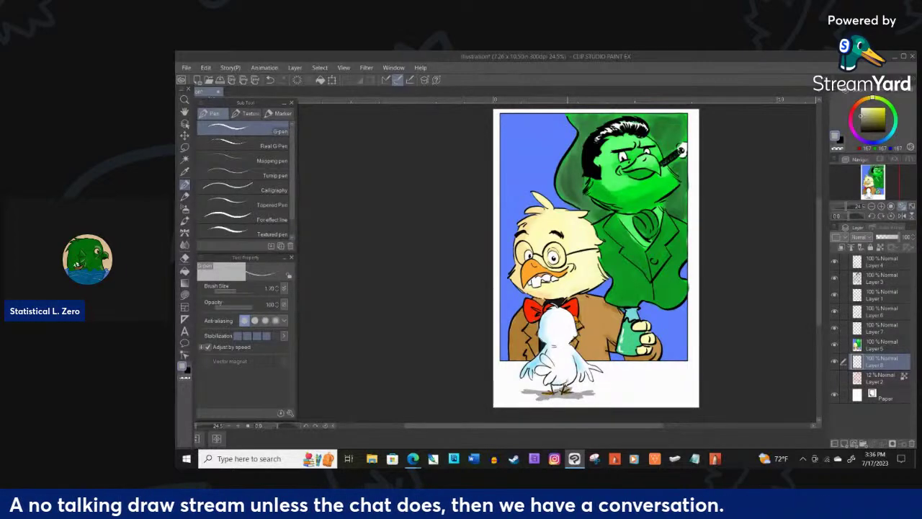
{"action": "scroll", "coordinate": [526, 375], "scroll_direction": "down", "scroll_amount": 2}
{"action": "scroll", "coordinate": [524, 341], "scroll_direction": "up", "scroll_amount": 2}
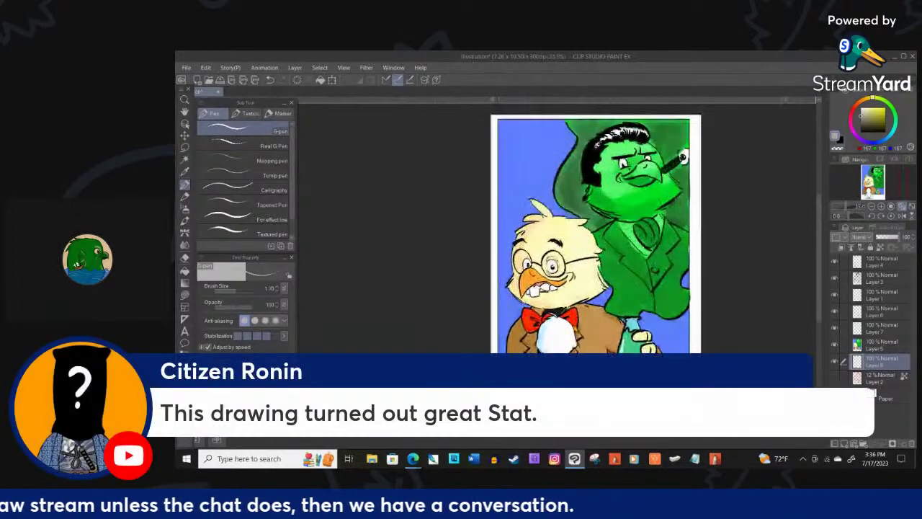
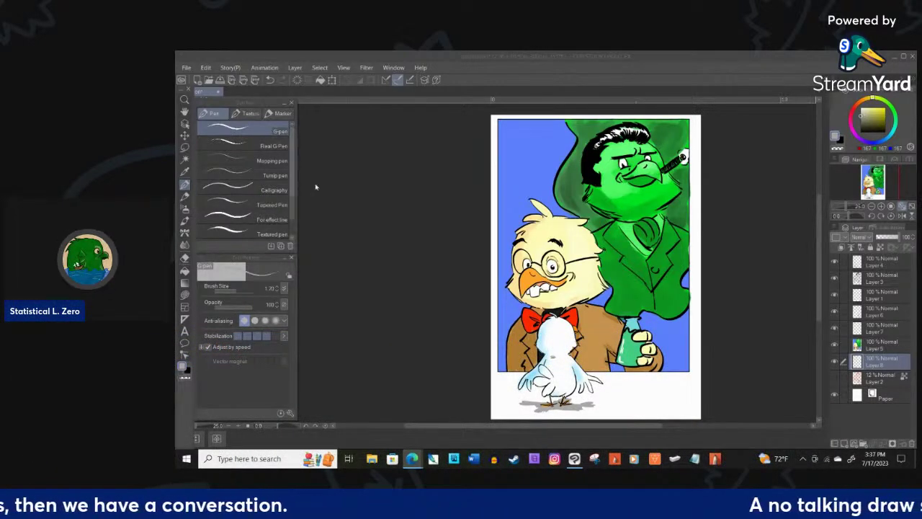
{"action": "key", "text": "alt+Tab"}
{"action": "scroll", "coordinate": [541, 309], "scroll_direction": "down", "scroll_amount": 1}
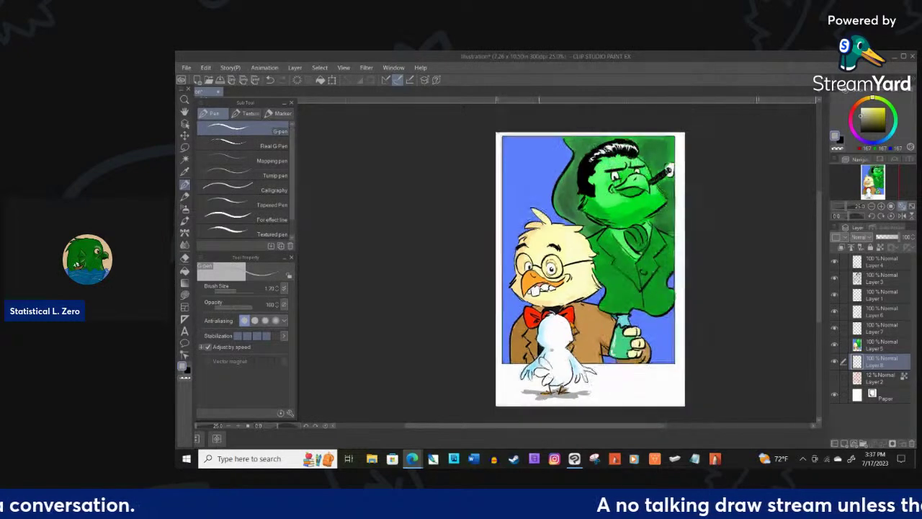
{"action": "scroll", "coordinate": [574, 346], "scroll_direction": "up", "scroll_amount": 1}
{"action": "scroll", "coordinate": [575, 345], "scroll_direction": "down", "scroll_amount": 1}
{"action": "scroll", "coordinate": [575, 324], "scroll_direction": "down", "scroll_amount": 1}
{"action": "scroll", "coordinate": [575, 324], "scroll_direction": "up", "scroll_amount": 1}
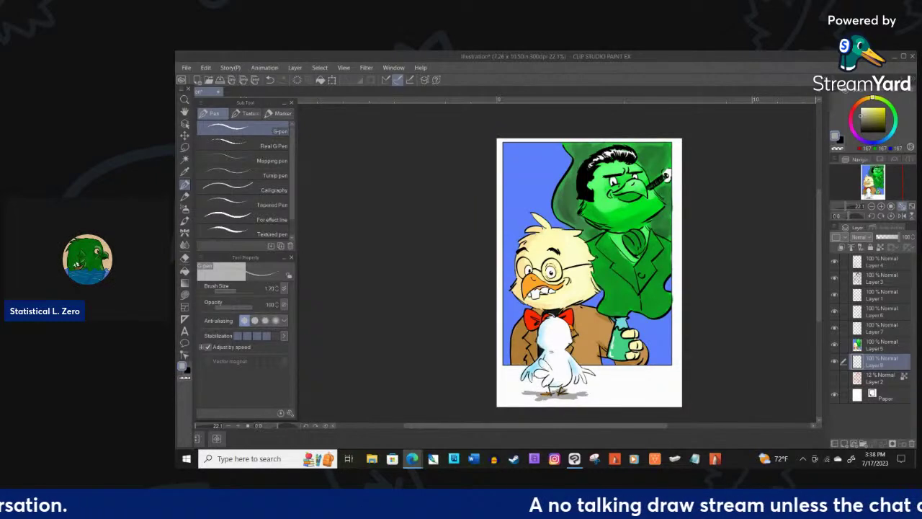
- Bring the browser window showing the Mighty Bot Studio YouTube channel over the drawing
{"action": "left_click_drag", "start_coordinate": [176, 147], "coordinate": [641, 77]}
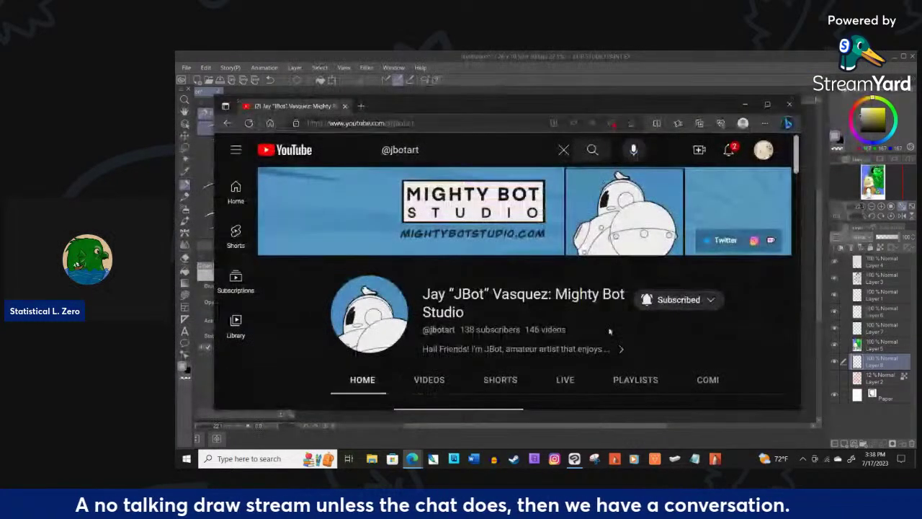
{"action": "left_click", "coordinate": [789, 106]}
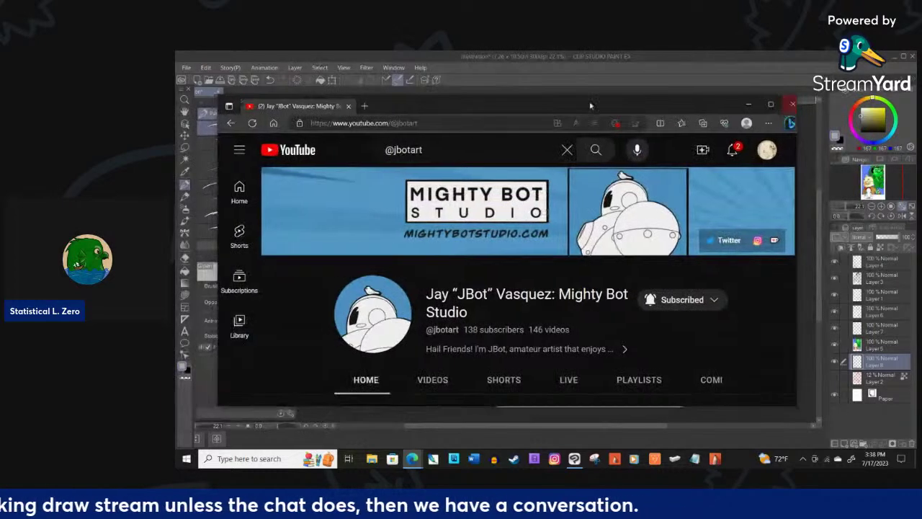